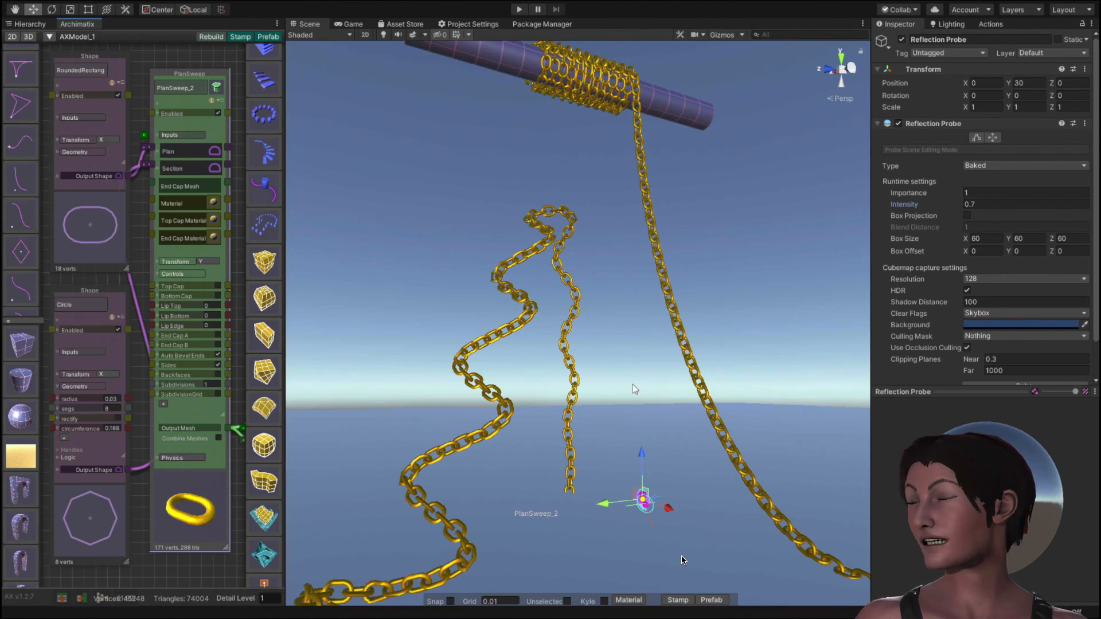
Step: Examine the finished gold chains and the chain wound around the cylinder from several angles
{"action": "left_click_drag", "start_coordinate": [608, 352], "coordinate": [556, 88], "text": "alt"}
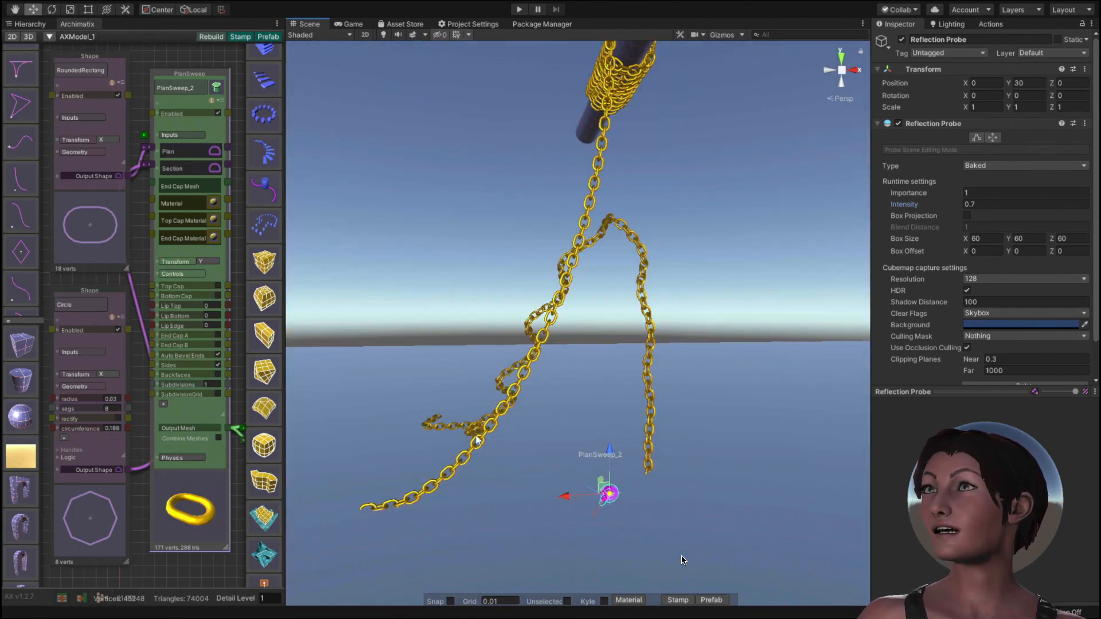
{"action": "left_click_drag", "start_coordinate": [476, 175], "coordinate": [709, 226], "text": "alt"}
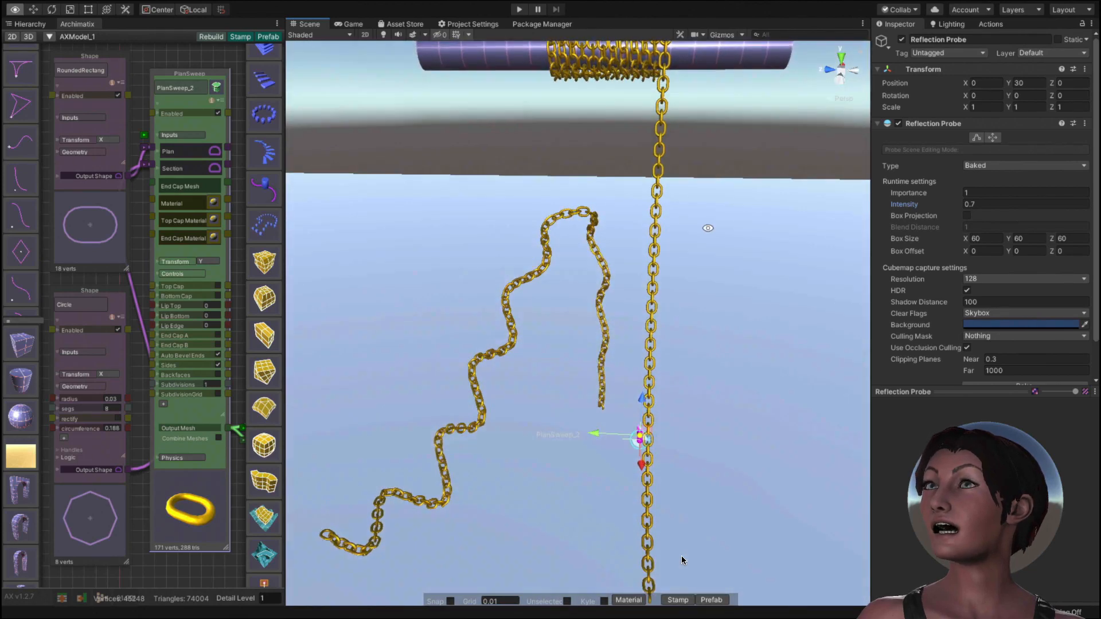
{"action": "middle_click_drag", "start_coordinate": [609, 211], "coordinate": [612, 212]}
{"action": "left_click_drag", "start_coordinate": [612, 212], "coordinate": [657, 207], "text": "alt"}
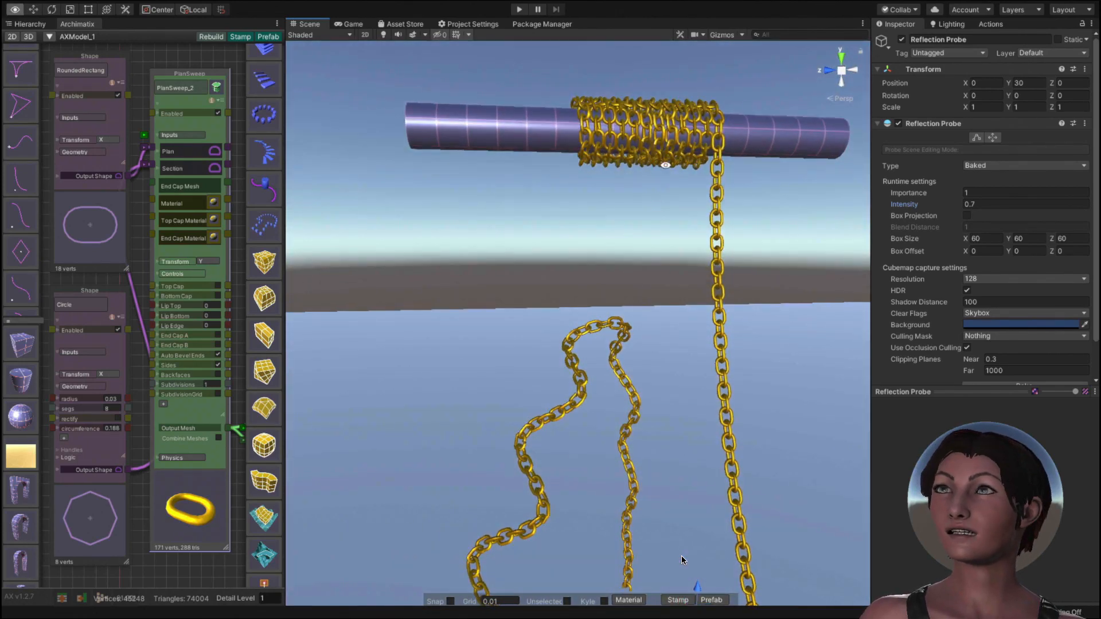
{"action": "left_click_drag", "start_coordinate": [609, 136], "coordinate": [507, 365], "text": "alt"}
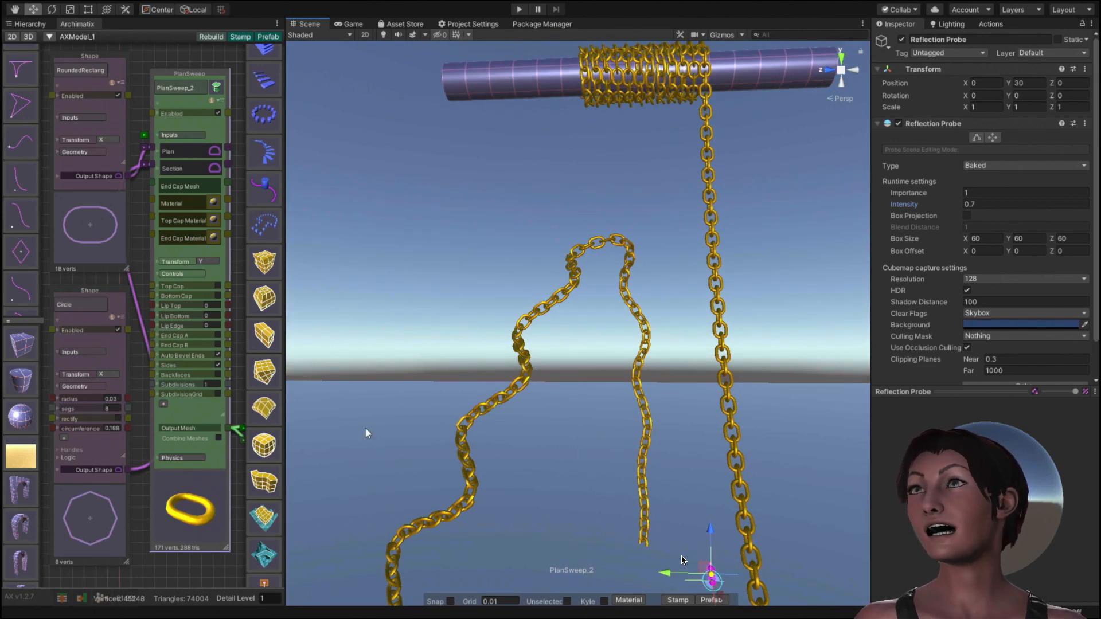
{"action": "left_click_drag", "start_coordinate": [368, 434], "coordinate": [608, 432], "text": "alt"}
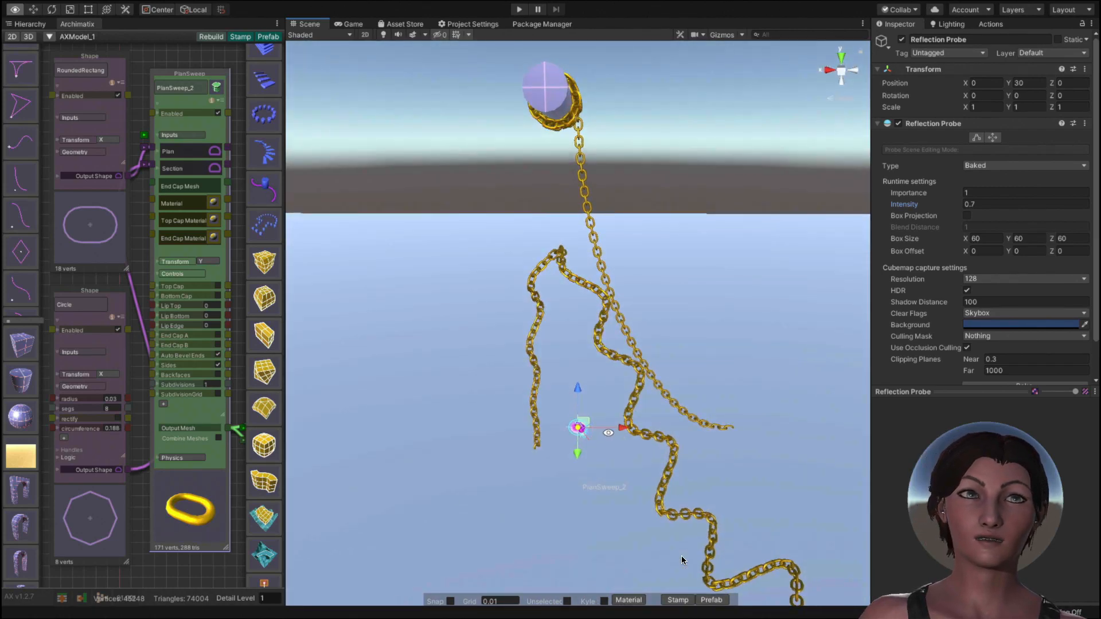
{"action": "left_click_drag", "start_coordinate": [681, 556], "coordinate": [681, 556], "text": "alt"}
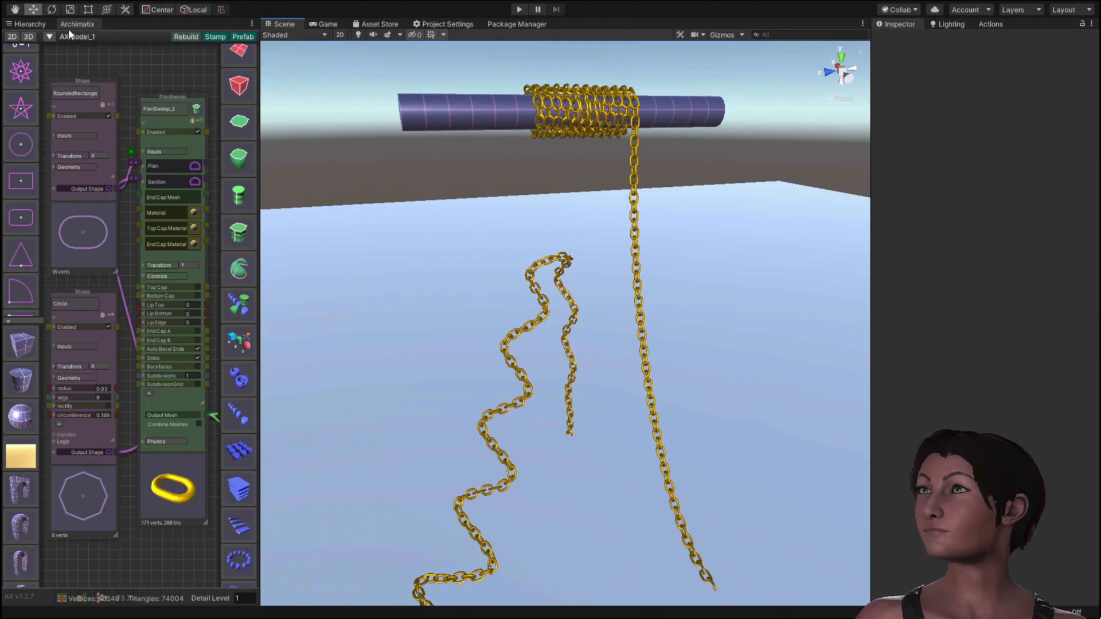
Step: Deactivate the existing AXModel_1 object so that the finished chains are hidden in the scene
{"action": "left_click", "coordinate": [36, 23]}
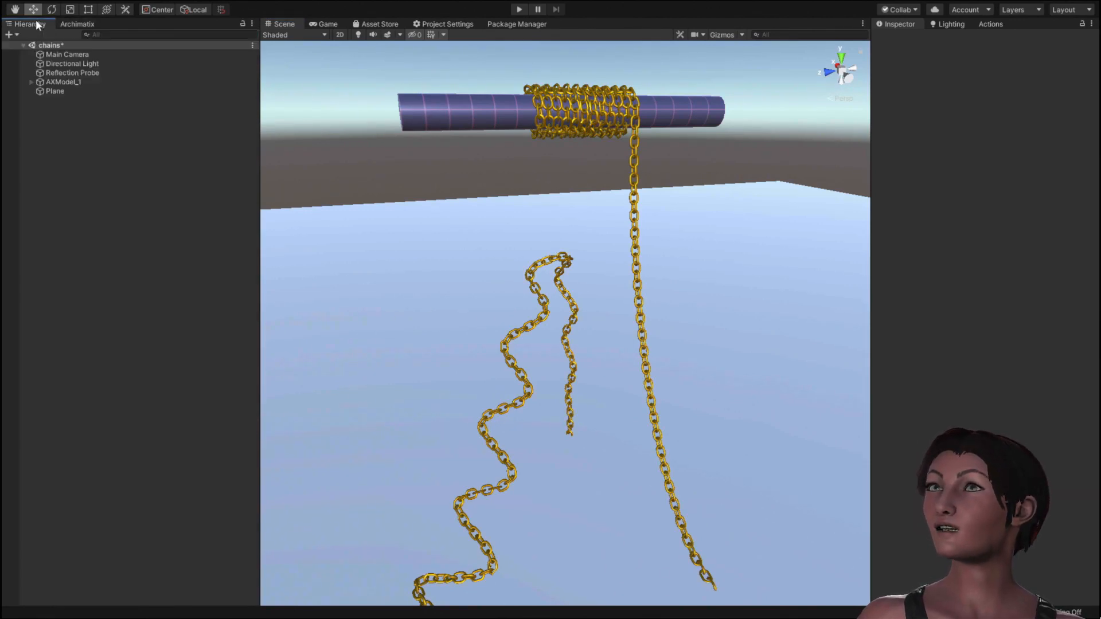
{"action": "left_click", "coordinate": [62, 83]}
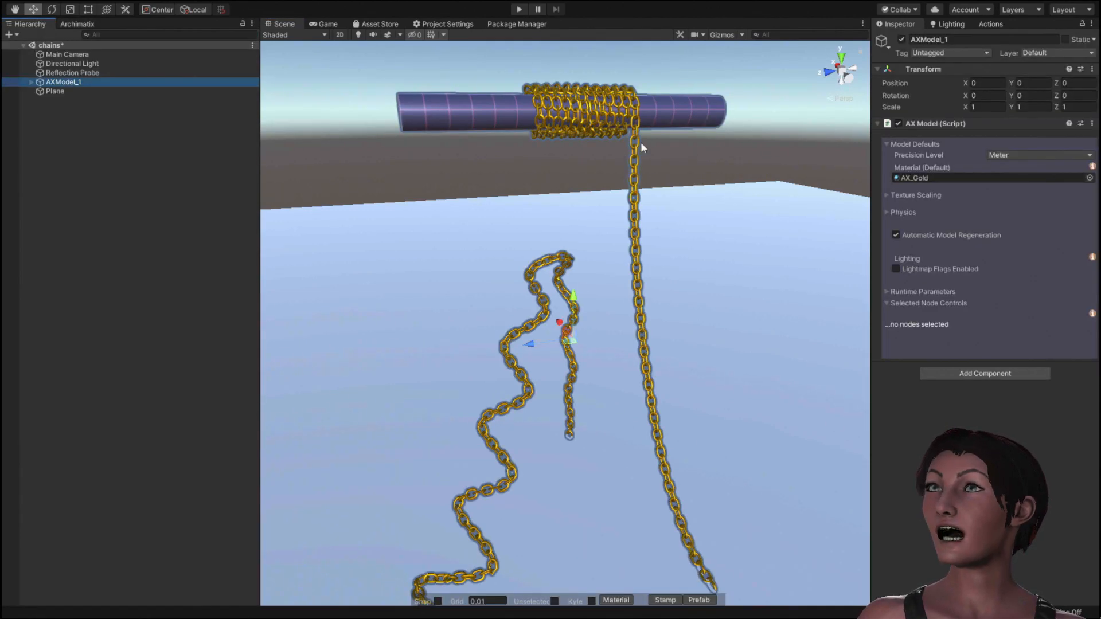
{"action": "left_click", "coordinate": [901, 39]}
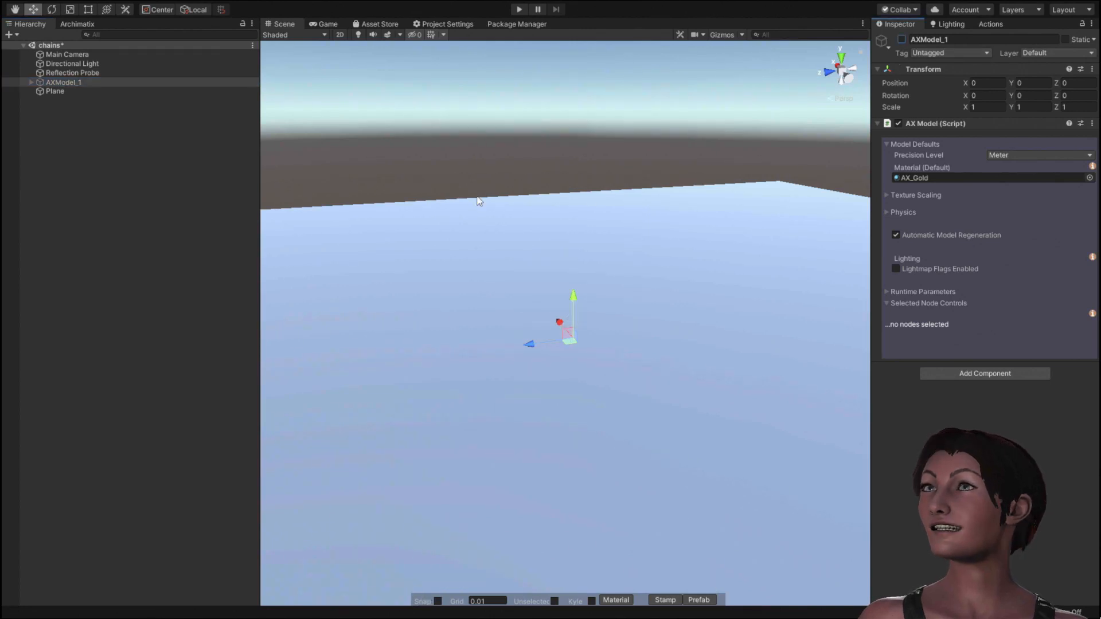
Step: Create a new empty Archimatix model and widen the node graph area
{"action": "left_click", "coordinate": [76, 24]}
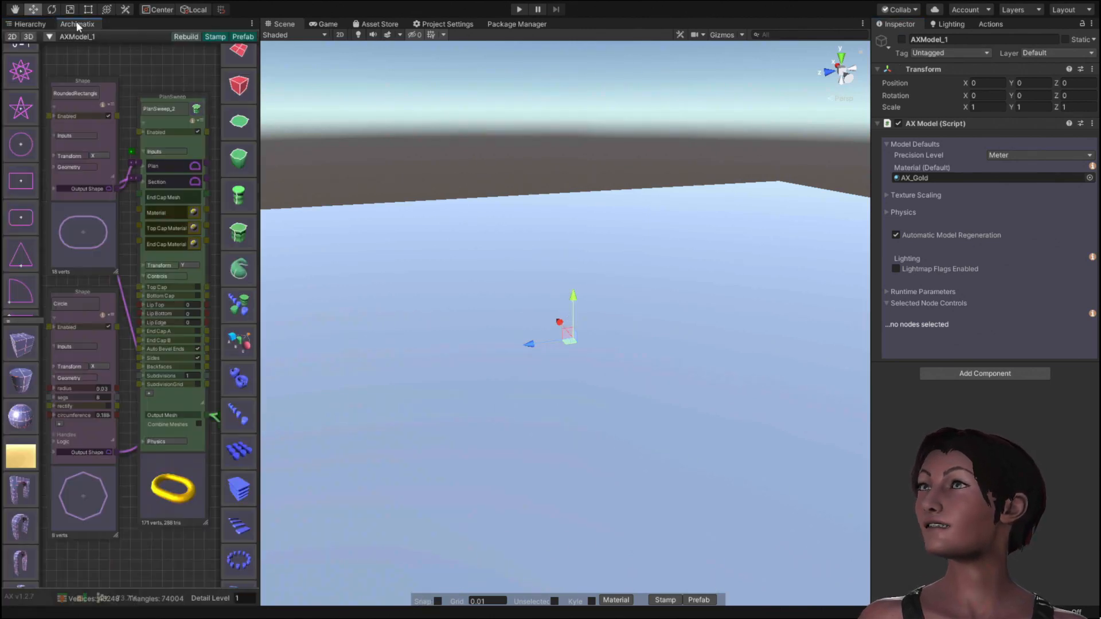
{"action": "left_click", "coordinate": [50, 37]}
{"action": "left_click", "coordinate": [94, 45]}
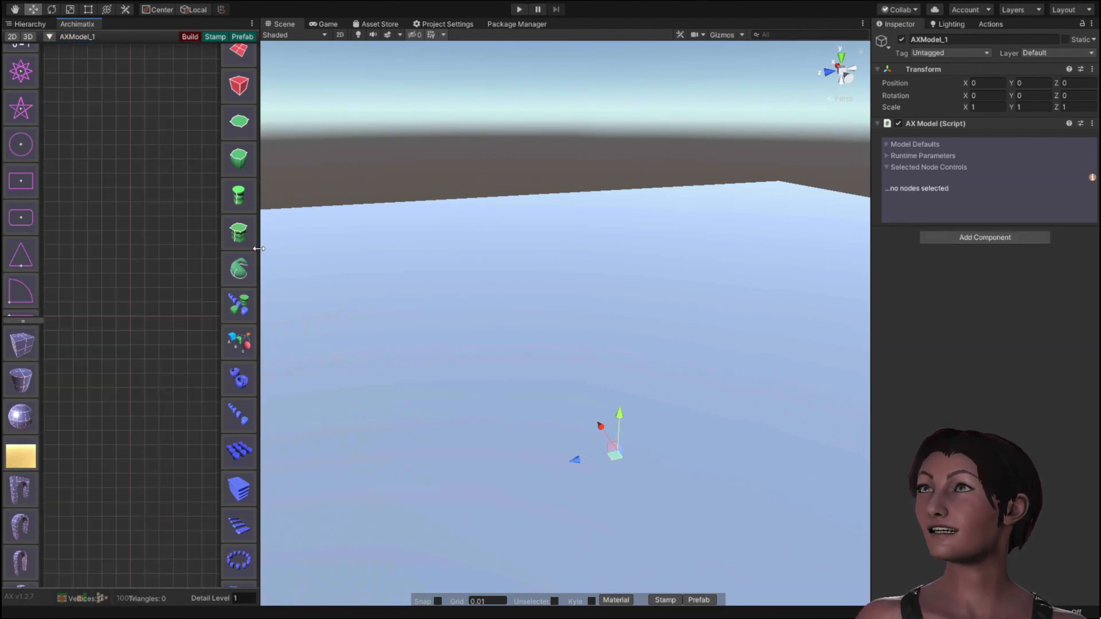
{"action": "left_click_drag", "start_coordinate": [259, 249], "coordinate": [325, 247]}
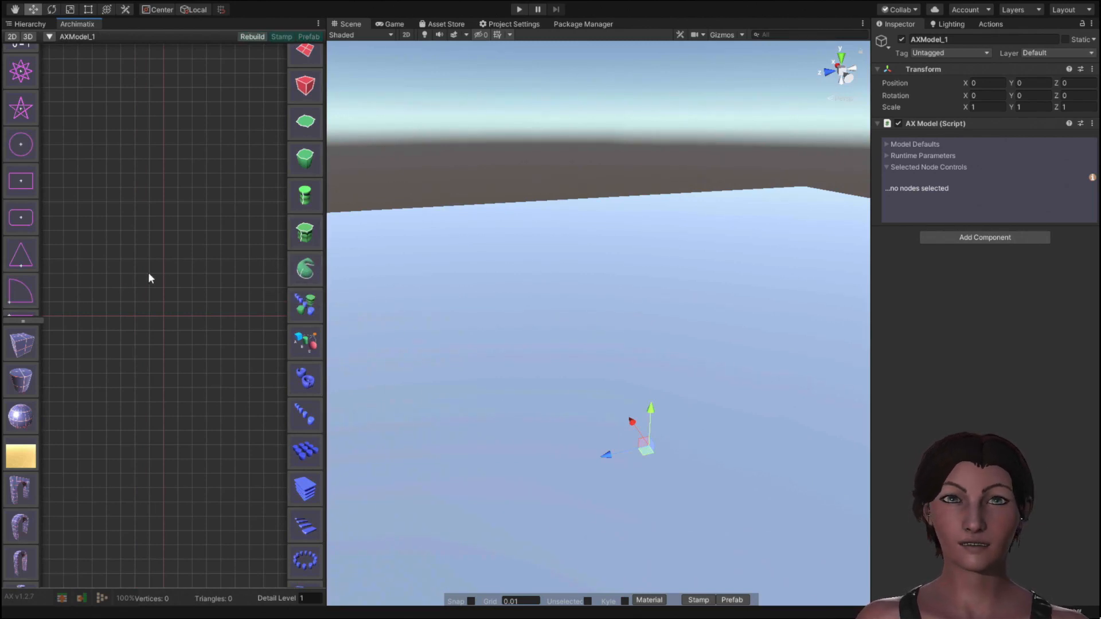
Step: Add a Circle shape and a RoundedRectangle shape to the graph, placing the RoundedRectangle node below the Circle node
{"action": "left_click", "coordinate": [22, 145]}
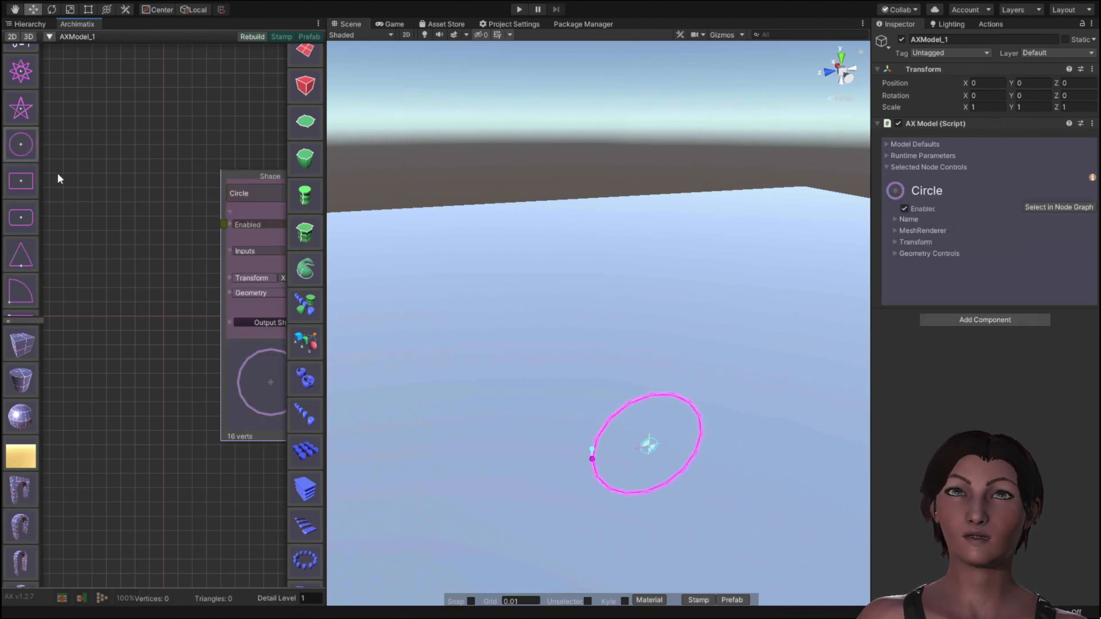
{"action": "middle_click_drag", "start_coordinate": [179, 329], "coordinate": [53, 259]}
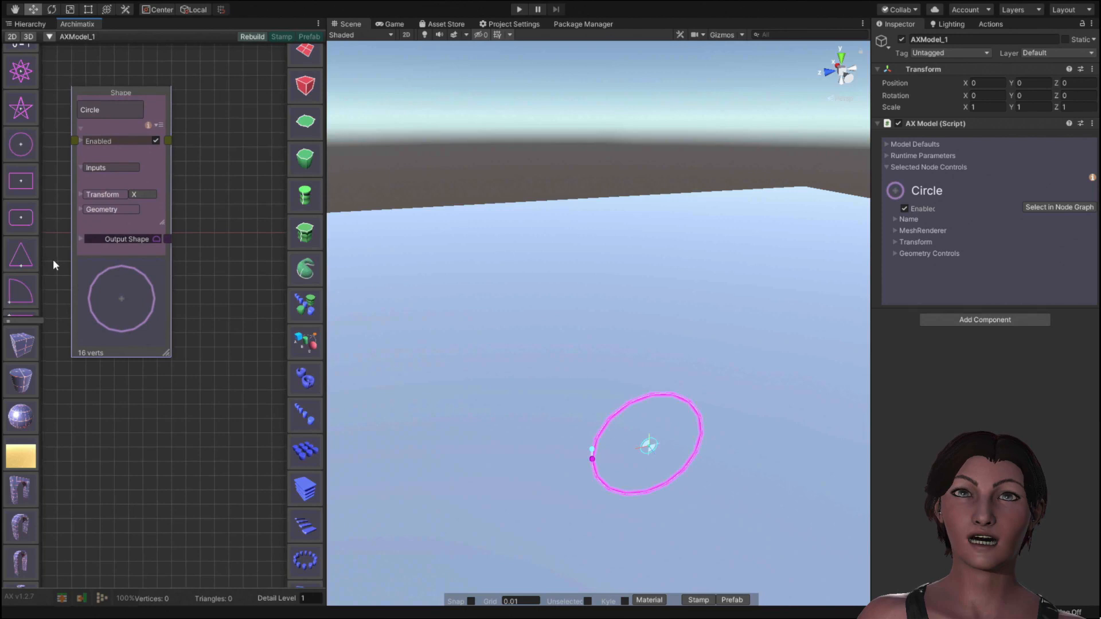
{"action": "left_click", "coordinate": [24, 217]}
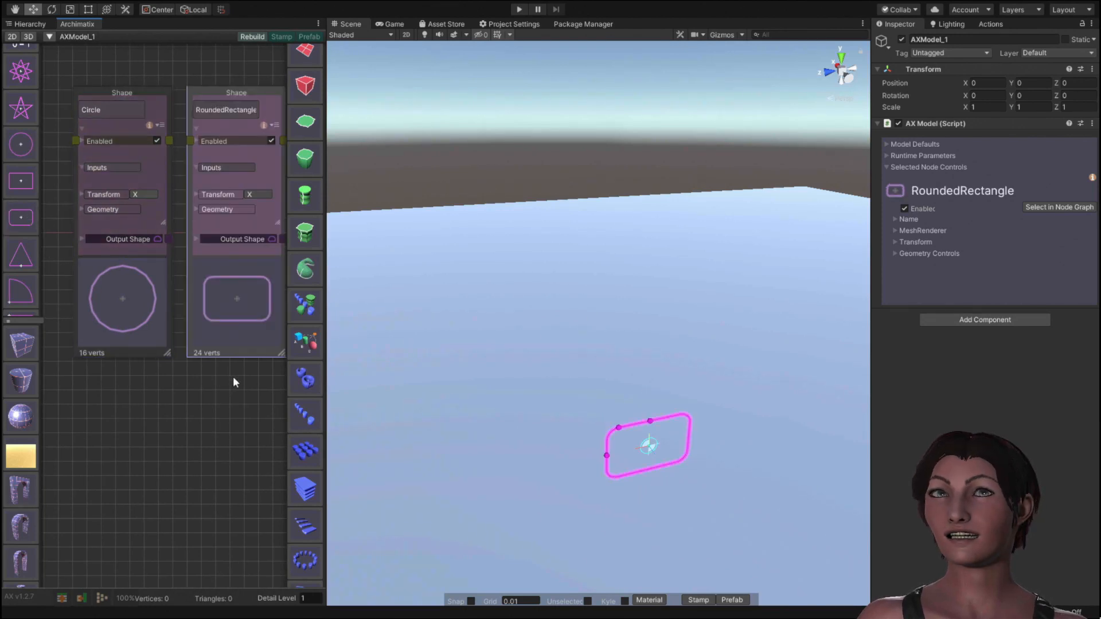
{"action": "left_click_drag", "start_coordinate": [263, 227], "coordinate": [158, 512]}
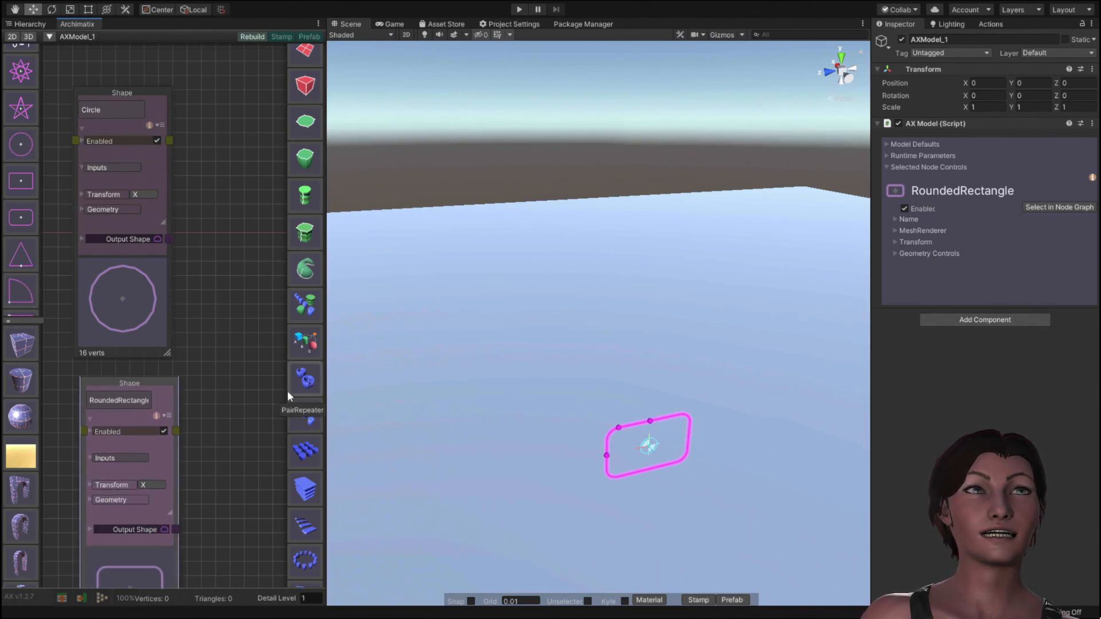
Step: Add a PlanSweep node, feeding the Circle's output into its Section and the RoundedRectangle's output into its Plan
{"action": "left_click", "coordinate": [308, 234]}
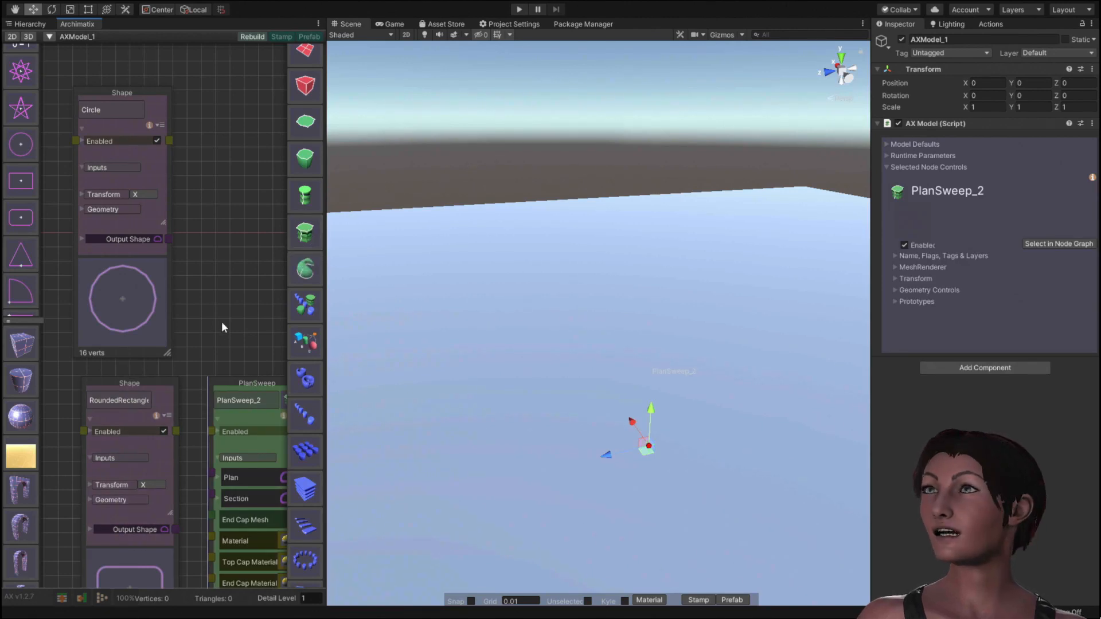
{"action": "left_click_drag", "start_coordinate": [235, 320], "coordinate": [231, 128]}
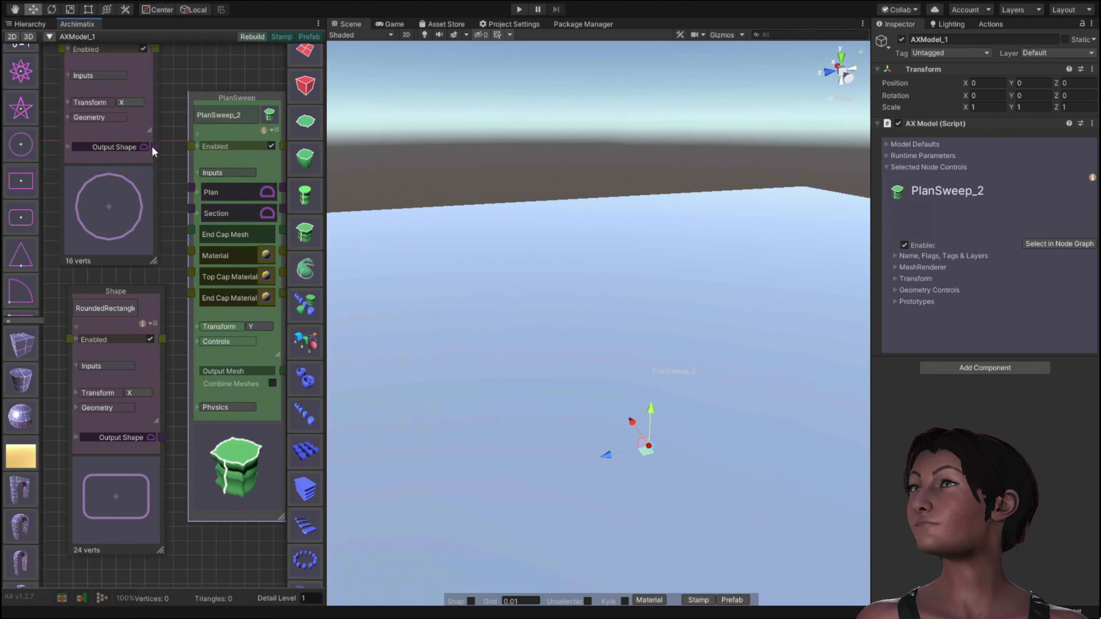
{"action": "left_click_drag", "start_coordinate": [154, 146], "coordinate": [190, 206]}
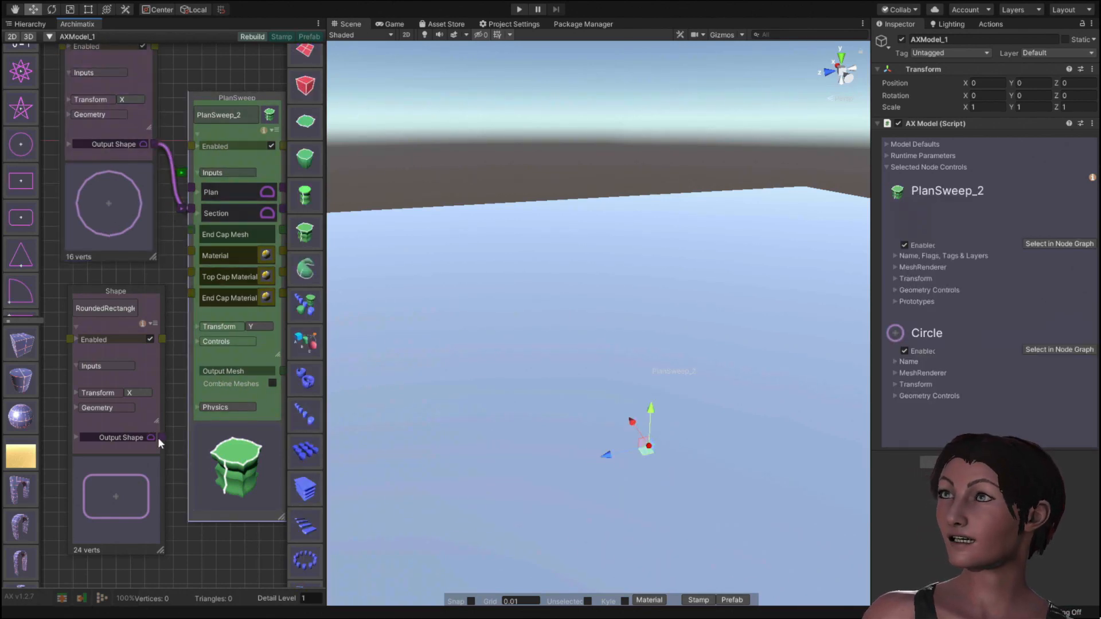
{"action": "left_click_drag", "start_coordinate": [163, 438], "coordinate": [189, 187]}
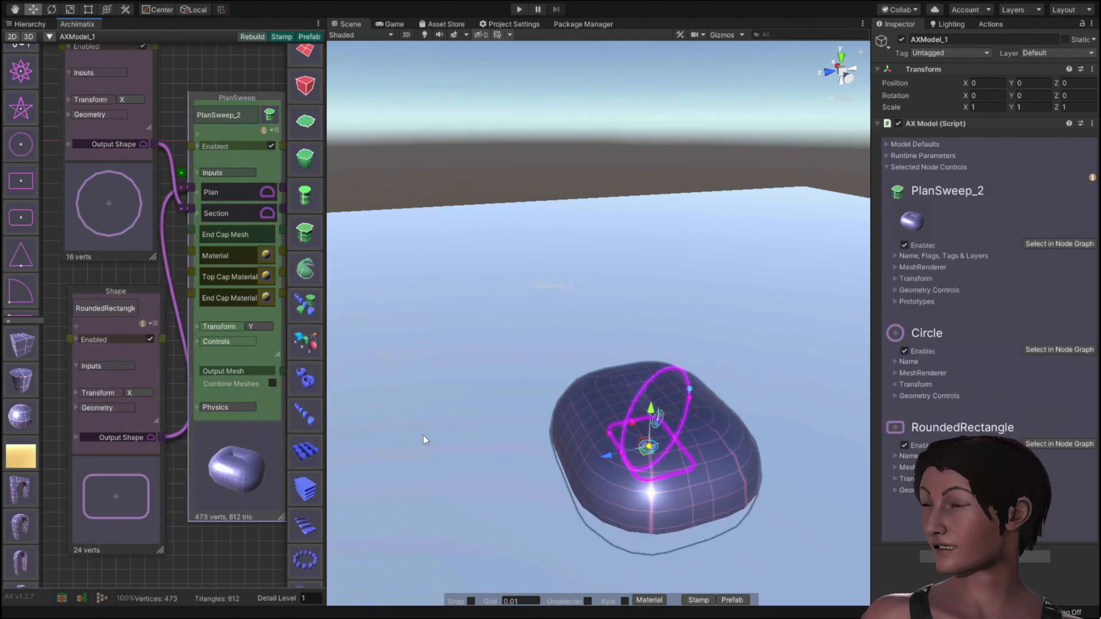
Step: Set the Circle section's radius to 0.1 in its geometry parameters
{"action": "left_click_drag", "start_coordinate": [424, 439], "coordinate": [587, 582], "text": "alt"}
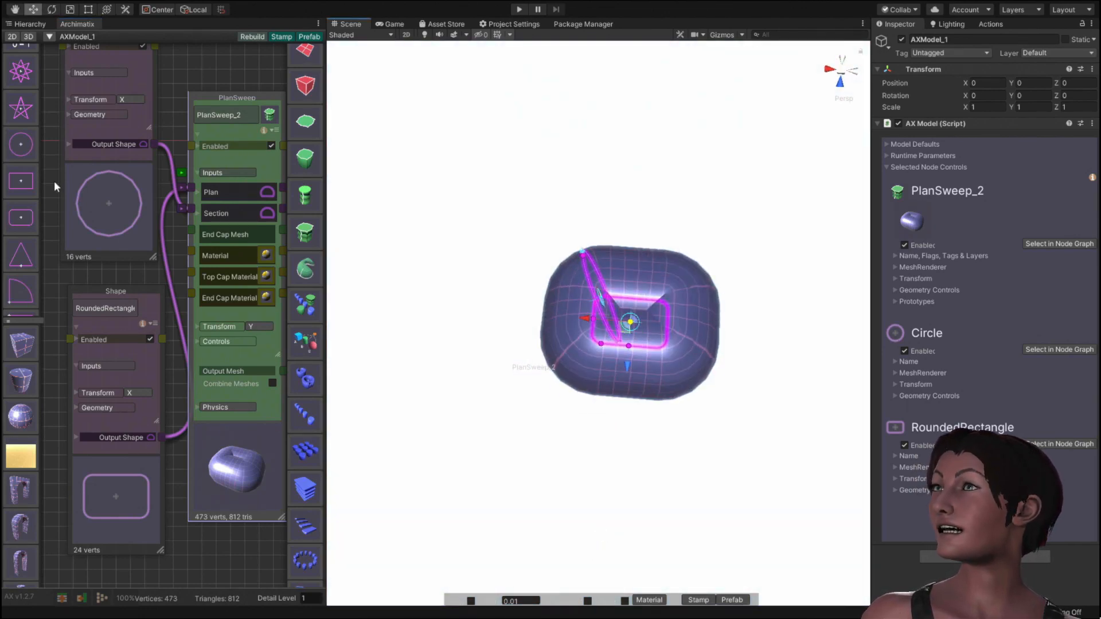
{"action": "left_click", "coordinate": [68, 113]}
{"action": "left_click", "coordinate": [136, 129]}
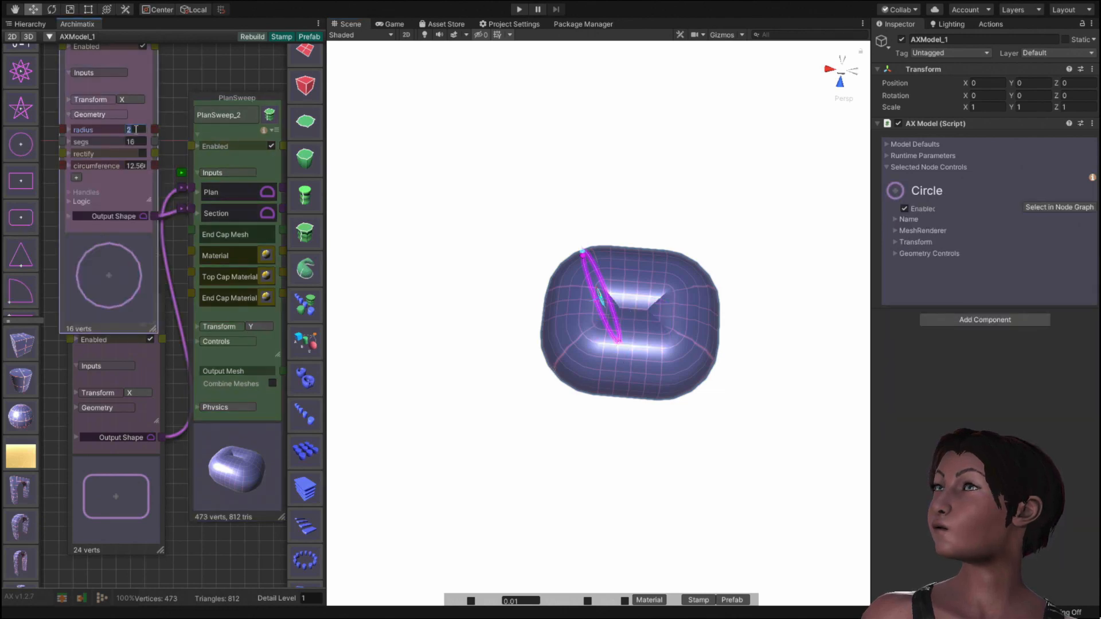
{"action": "type", "text": ".1"}
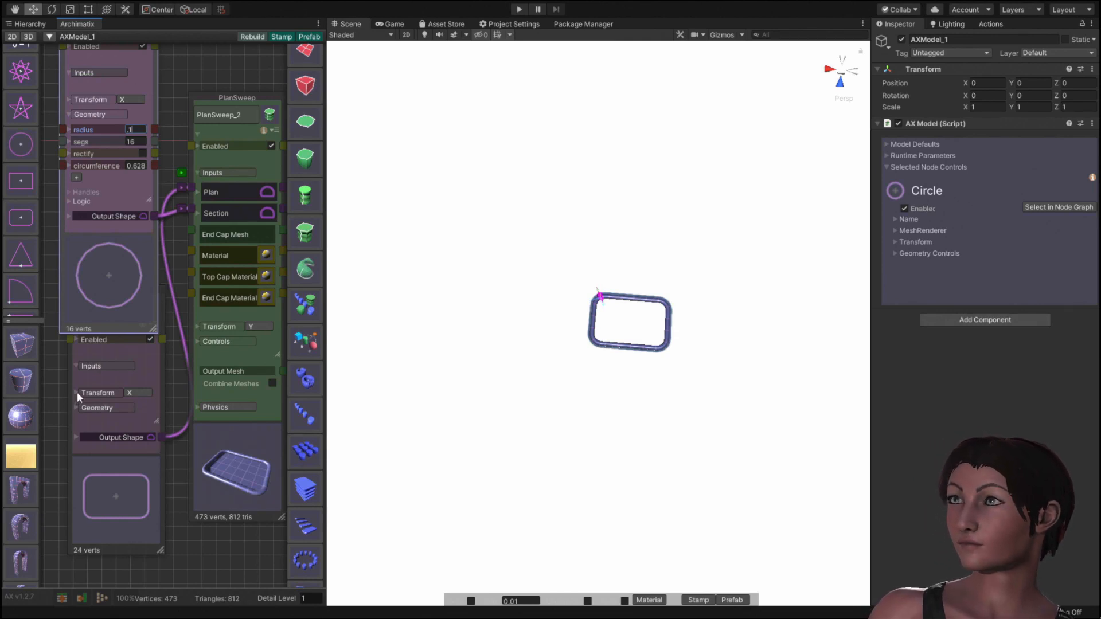
Step: Set the RoundedRectangle's corner radius to 0.25 and its width to 0.8
{"action": "left_click", "coordinate": [101, 408]}
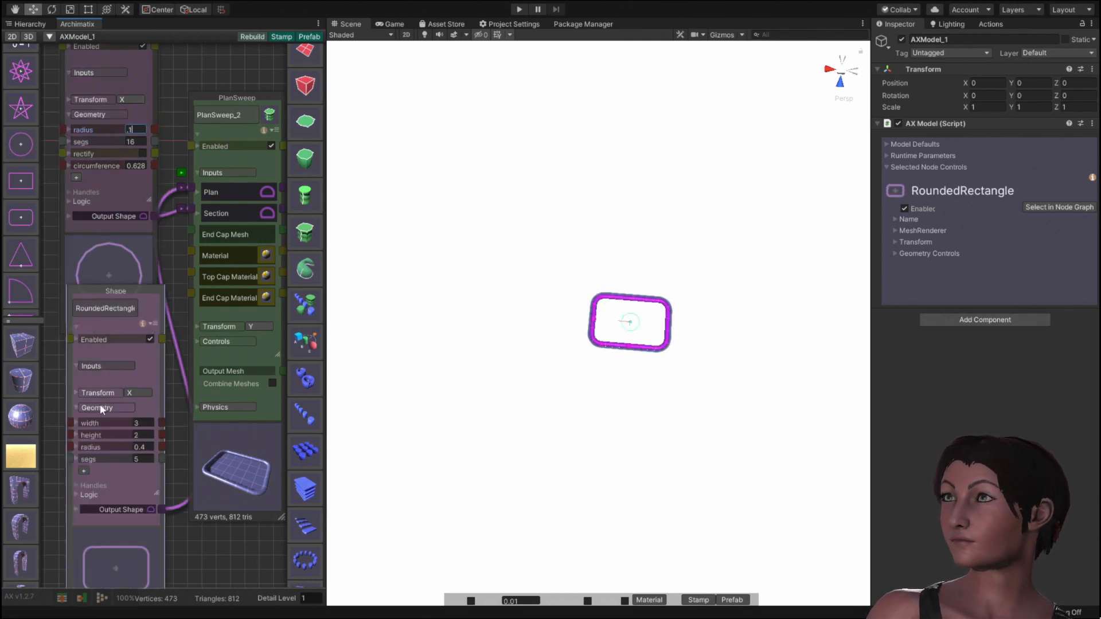
{"action": "left_click", "coordinate": [149, 448]}
{"action": "type", "text": ".2"}
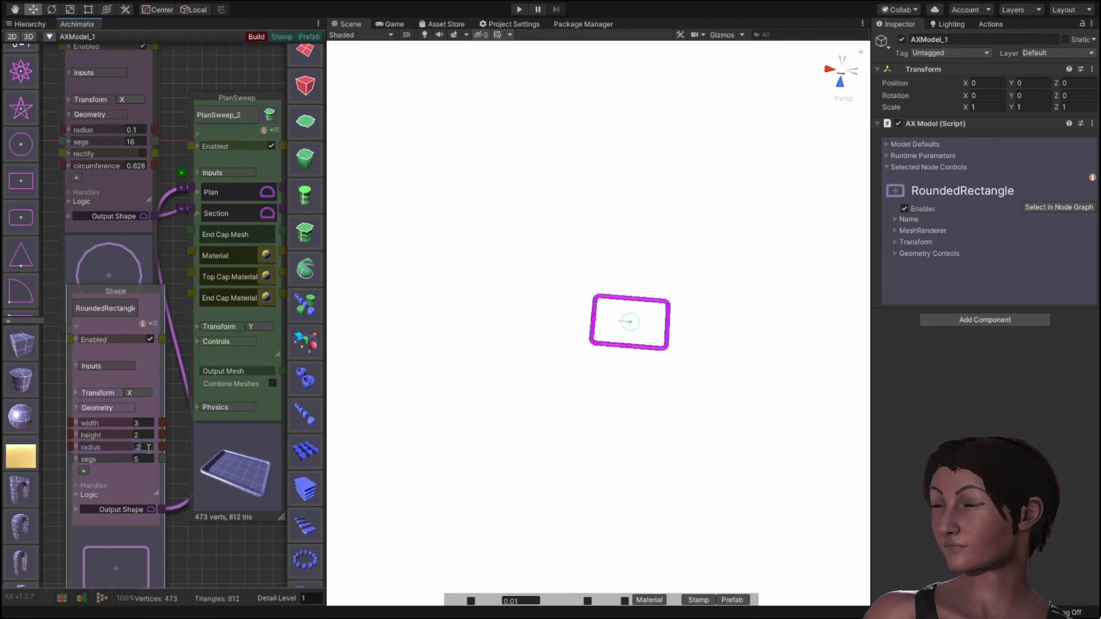
{"action": "type", "text": "5"}
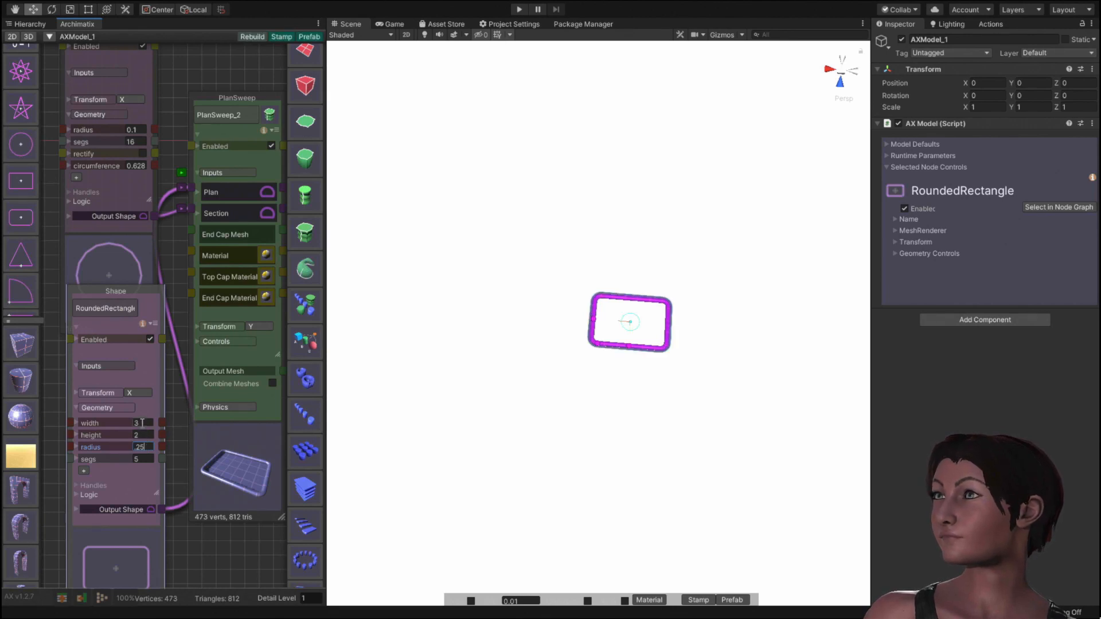
{"action": "left_click", "coordinate": [142, 422]}
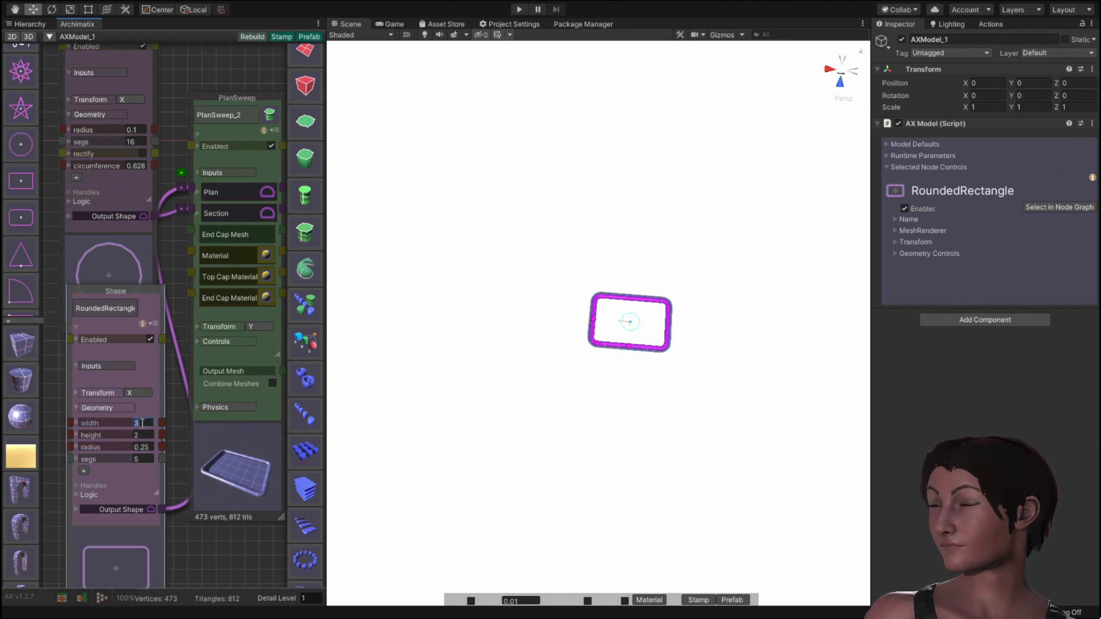
{"action": "type", "text": ".8"}
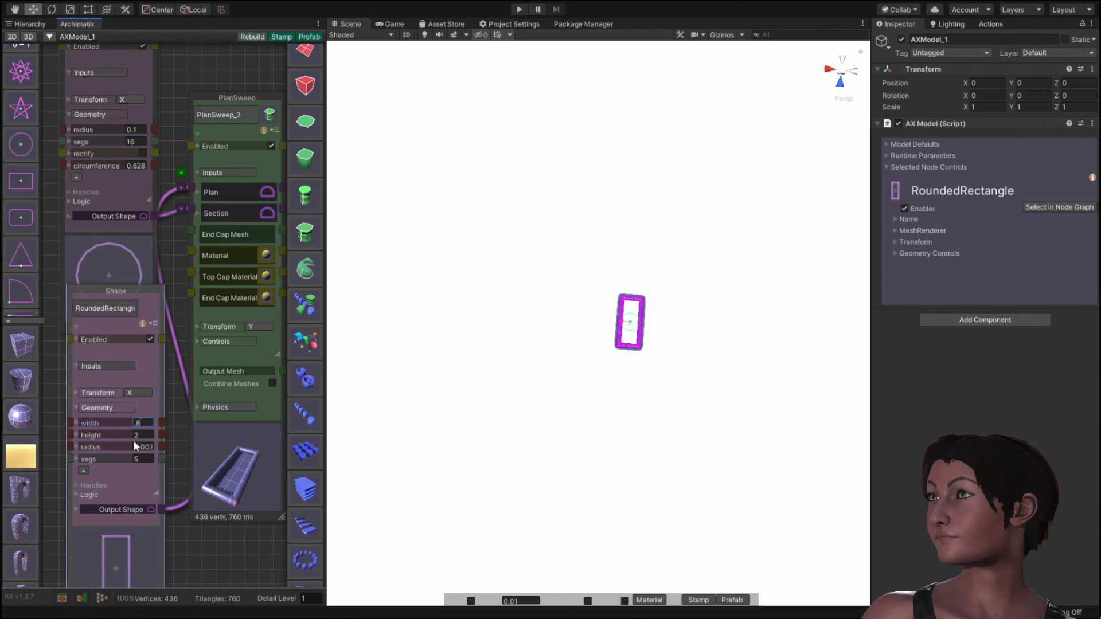
Step: Try RoundedRectangle heights of 0.2 and 0.3, then set the height to 0.4
{"action": "left_click", "coordinate": [148, 435]}
{"action": "type", "text": ".2"}
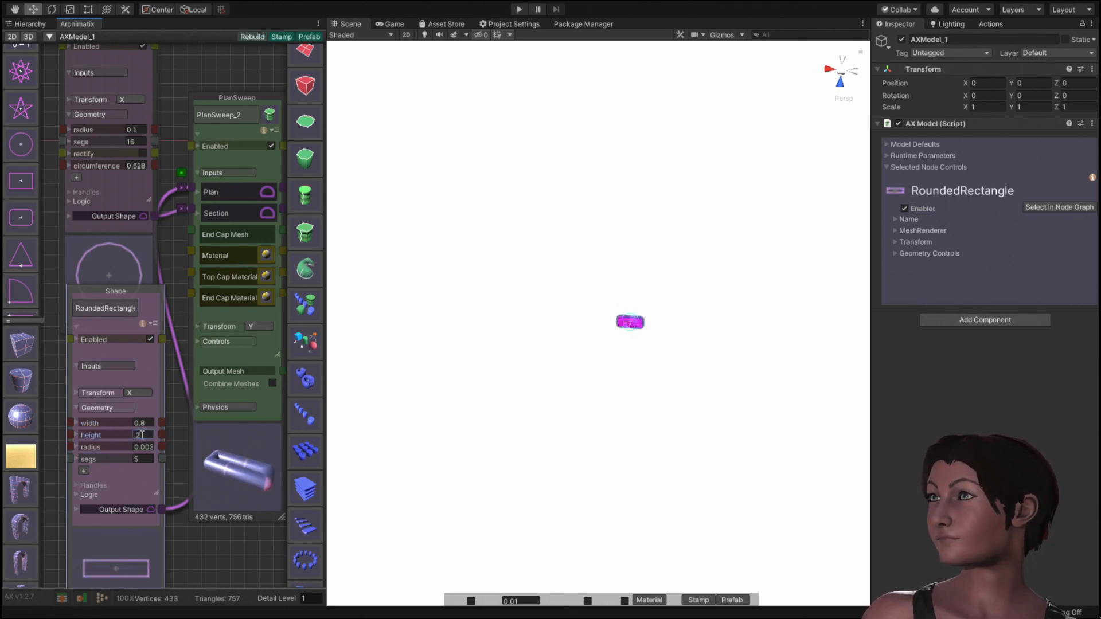
{"action": "left_click_drag", "start_coordinate": [141, 435], "coordinate": [109, 435]}
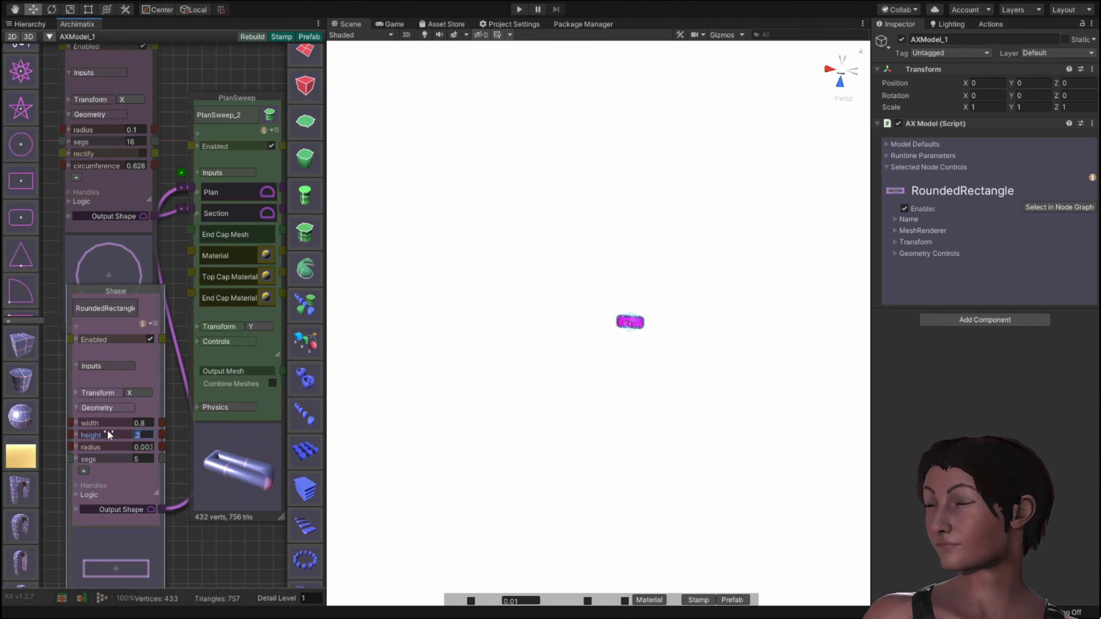
{"action": "type", "text": ".3"}
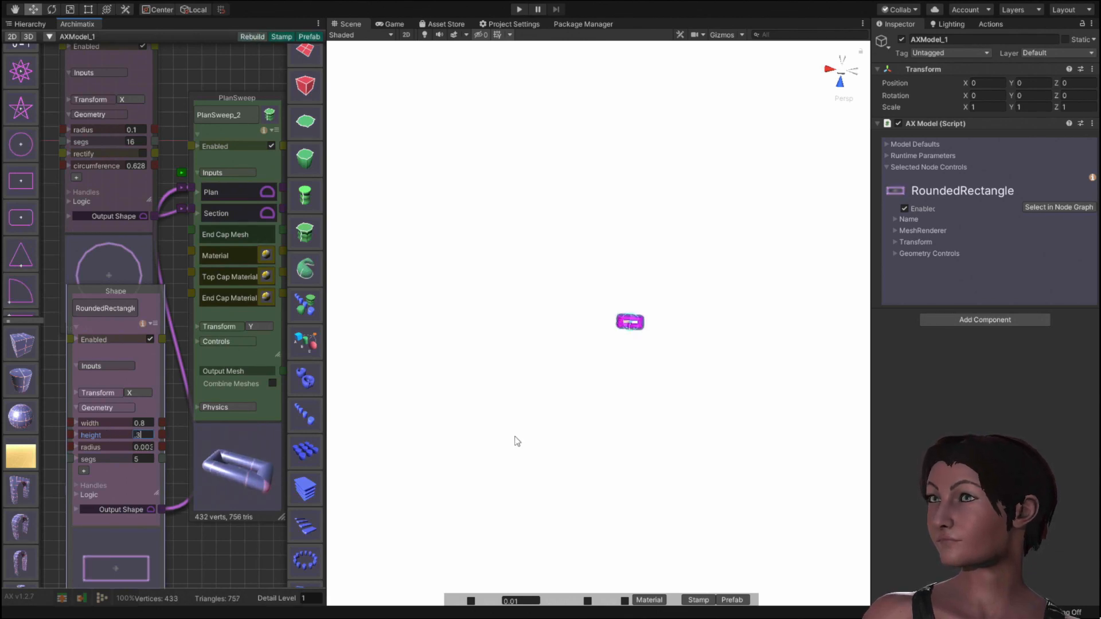
{"action": "scroll", "coordinate": [628, 356], "scroll_direction": "up", "scroll_amount": 4}
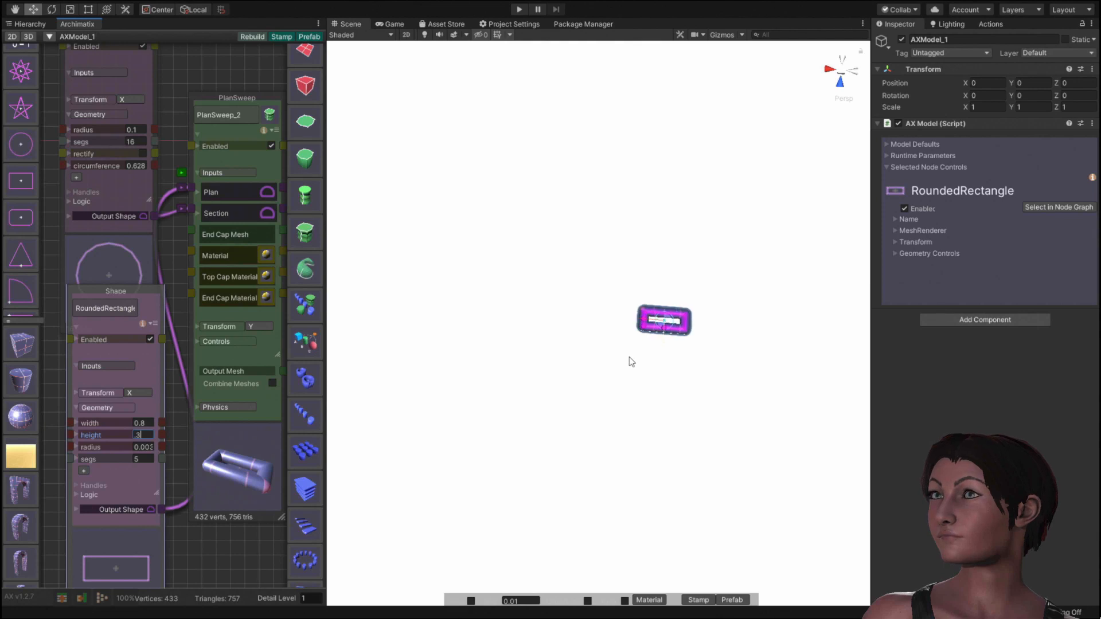
{"action": "scroll", "coordinate": [628, 357], "scroll_direction": "up", "scroll_amount": 2}
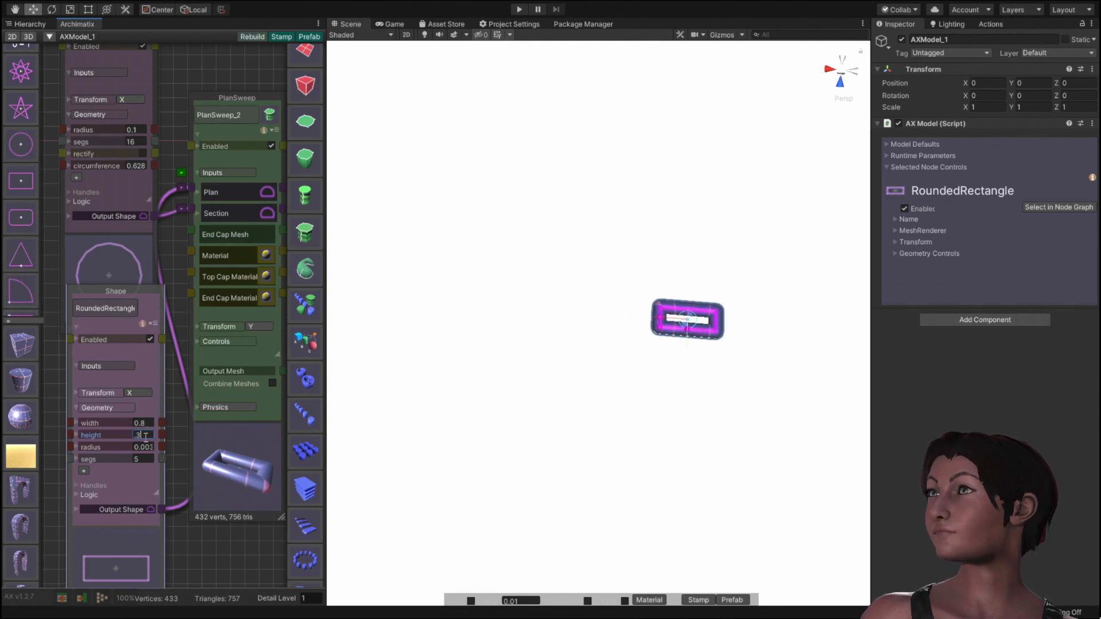
{"action": "left_click_drag", "start_coordinate": [141, 435], "coordinate": [95, 427]}
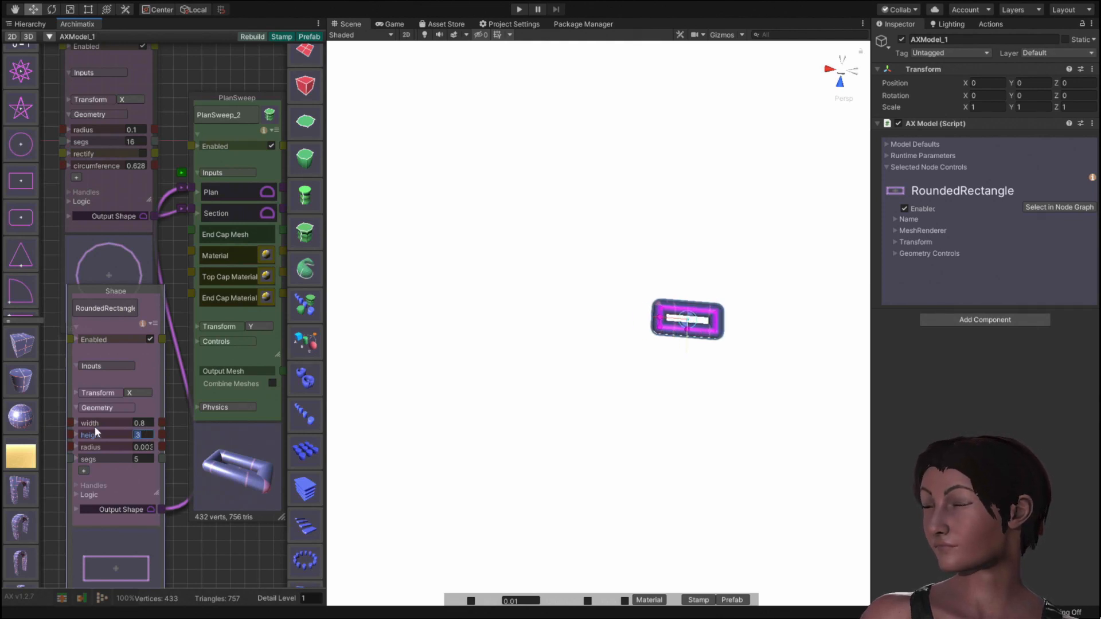
{"action": "type", "text": ".4"}
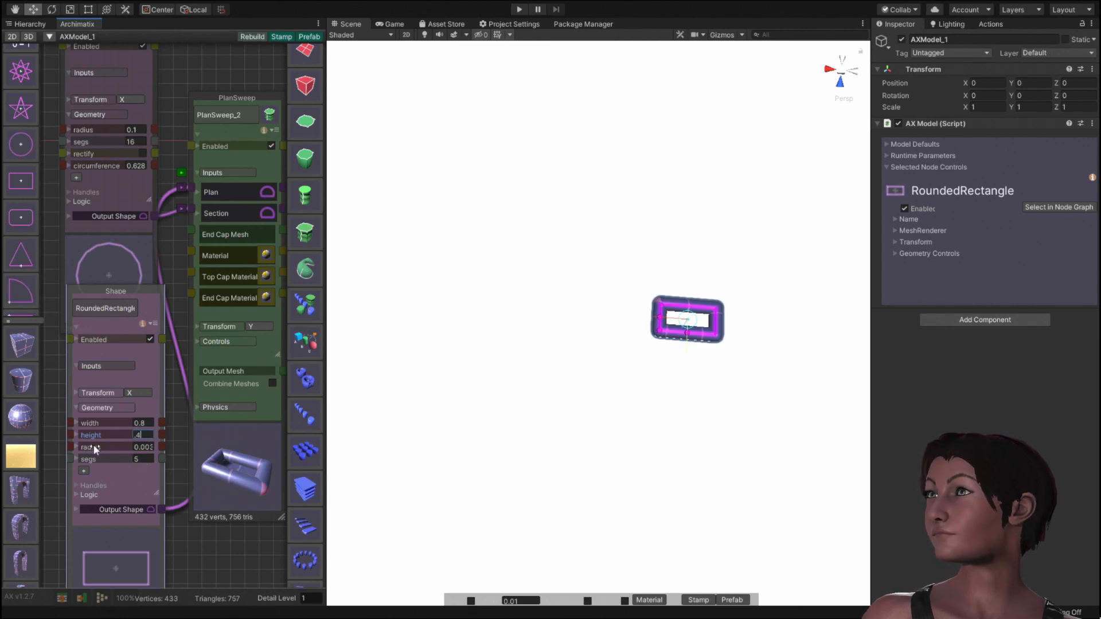
Step: Set the RoundedRectangle's corner radius to 0.2 and the Circle section's radius to 0.05
{"action": "left_click", "coordinate": [143, 447]}
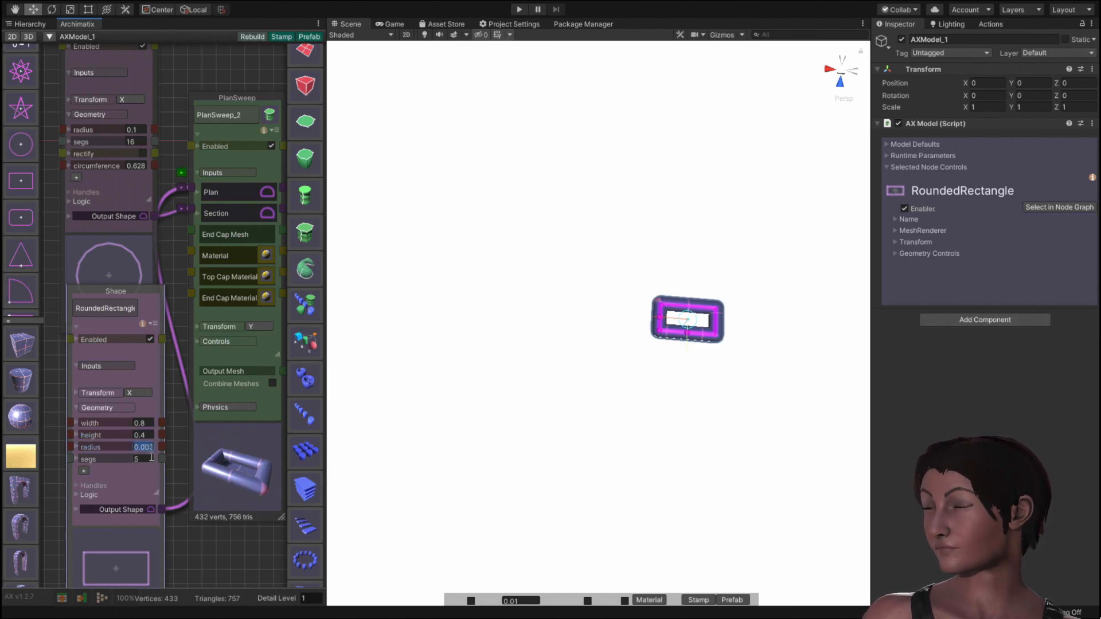
{"action": "type", "text": ".2"}
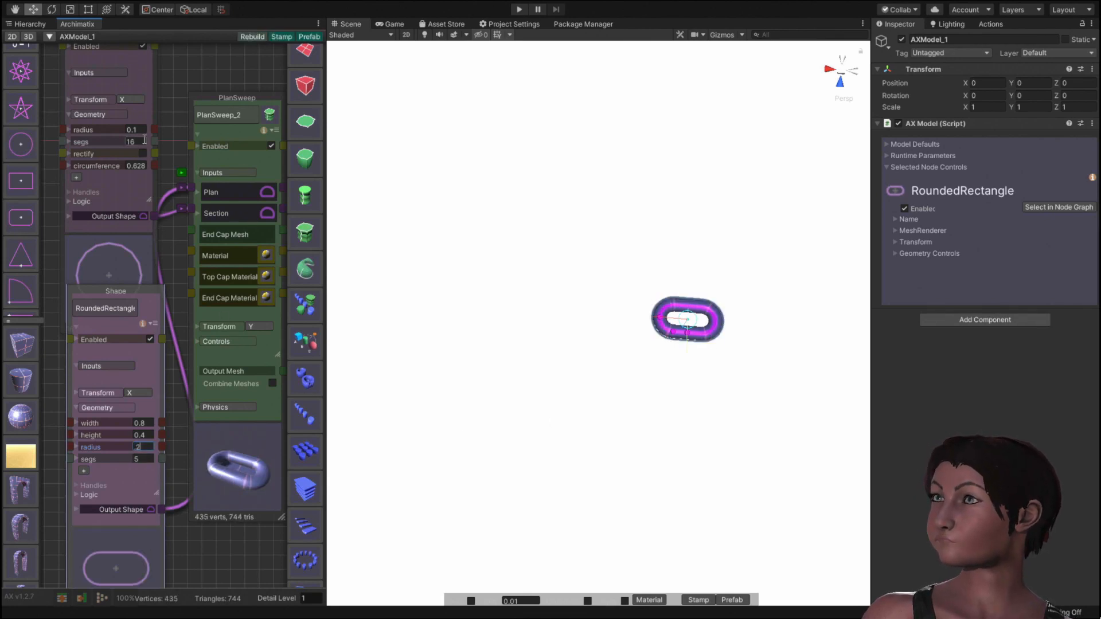
{"action": "left_click", "coordinate": [140, 129]}
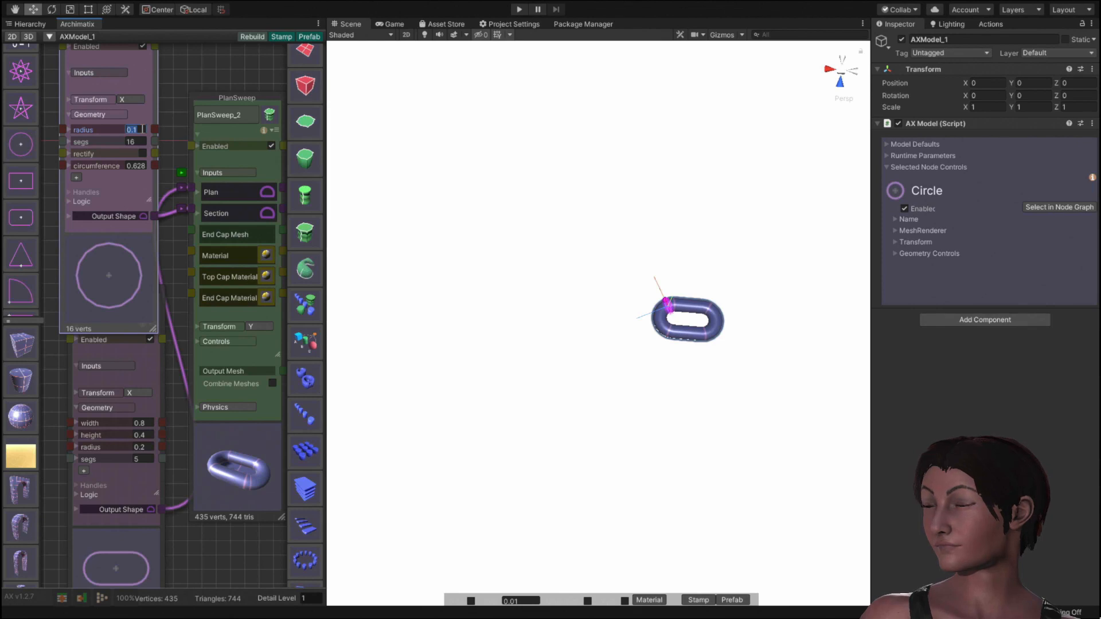
{"action": "type", "text": ".05"}
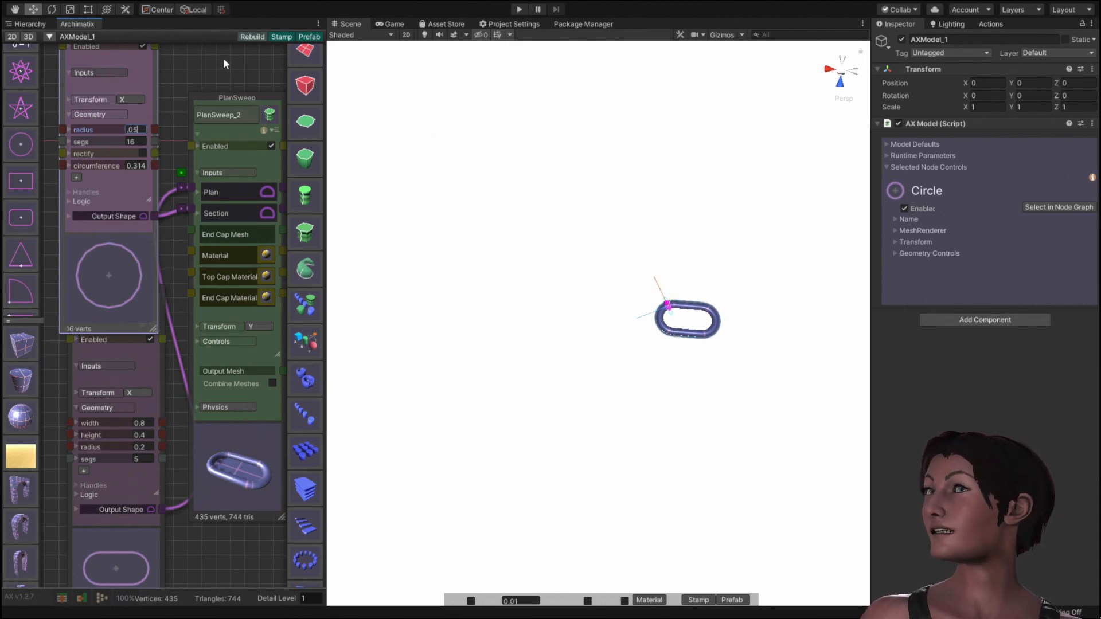
Step: Expand the model defaults and change the model's default material to AX_Gold
{"action": "left_click", "coordinate": [887, 144]}
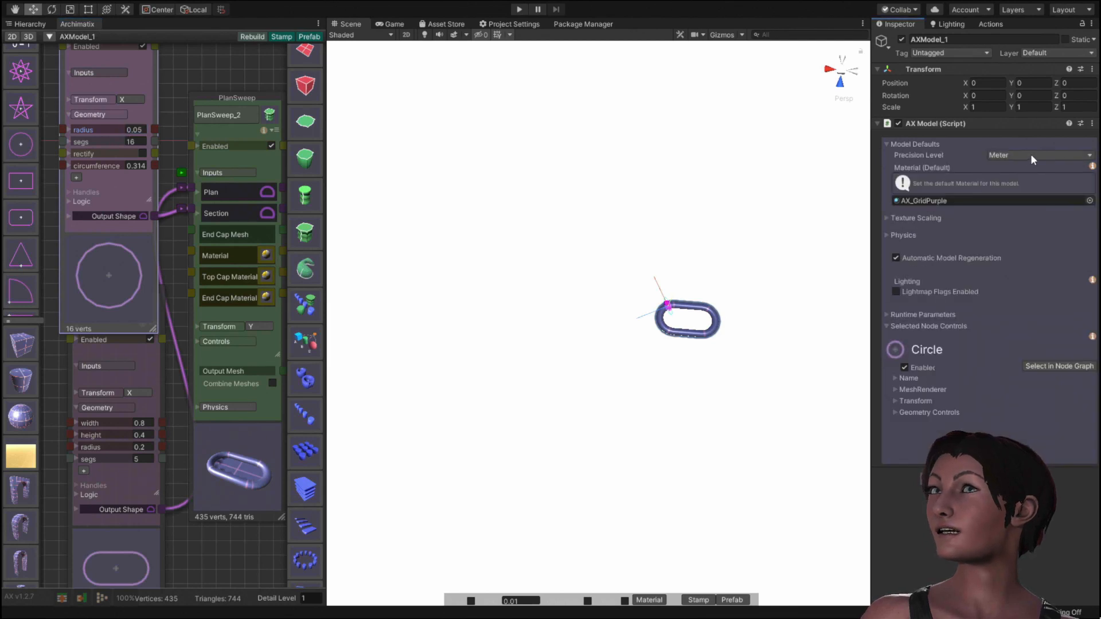
{"action": "left_click", "coordinate": [1089, 202]}
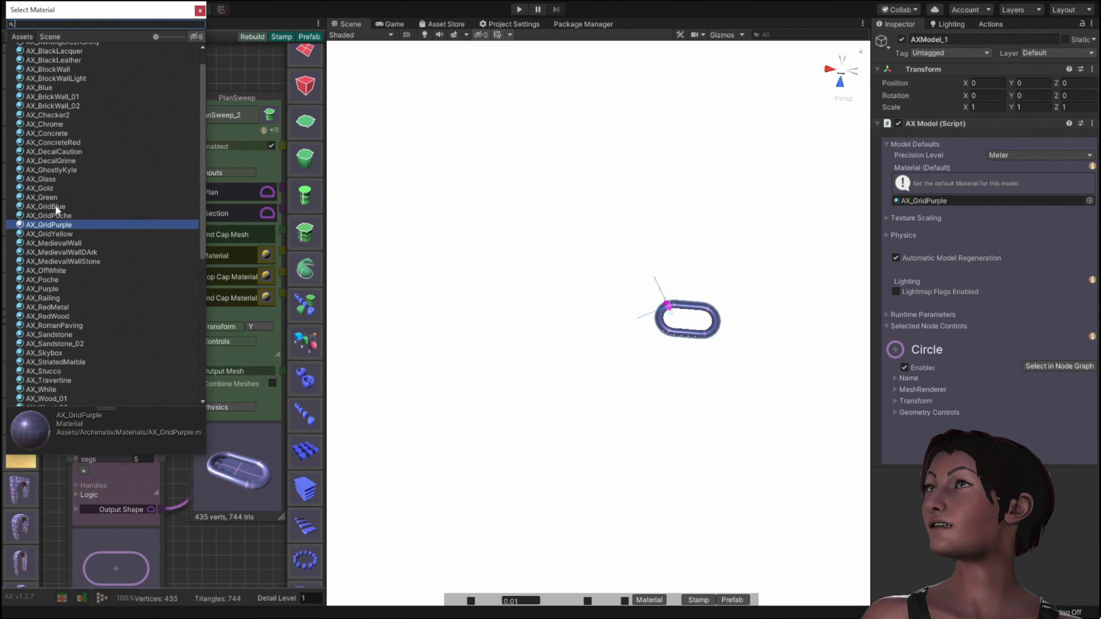
{"action": "left_click", "coordinate": [49, 188]}
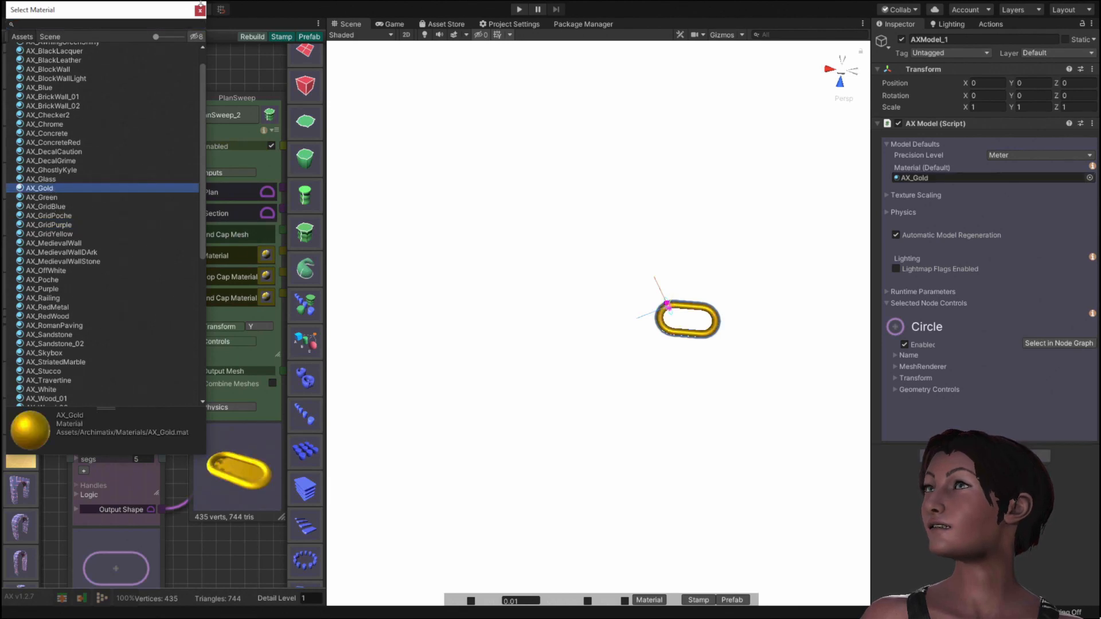
{"action": "left_click", "coordinate": [200, 11]}
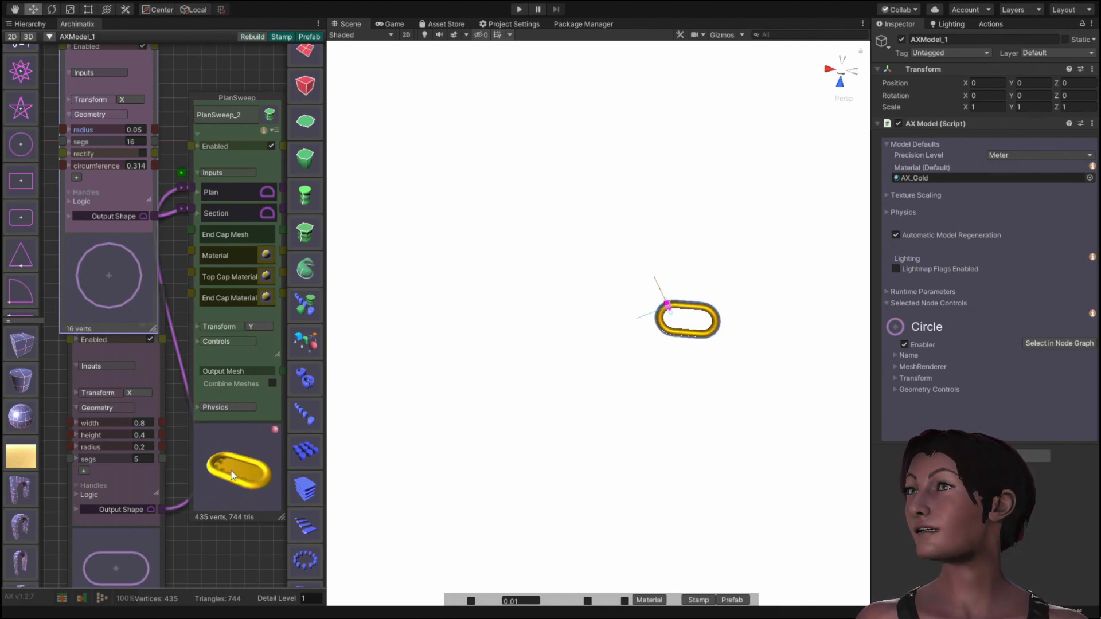
Step: Turn off the Top Cap and Bottom Cap in the PlanSweep node's controls, and collapse the controls again
{"action": "left_click", "coordinate": [222, 340]}
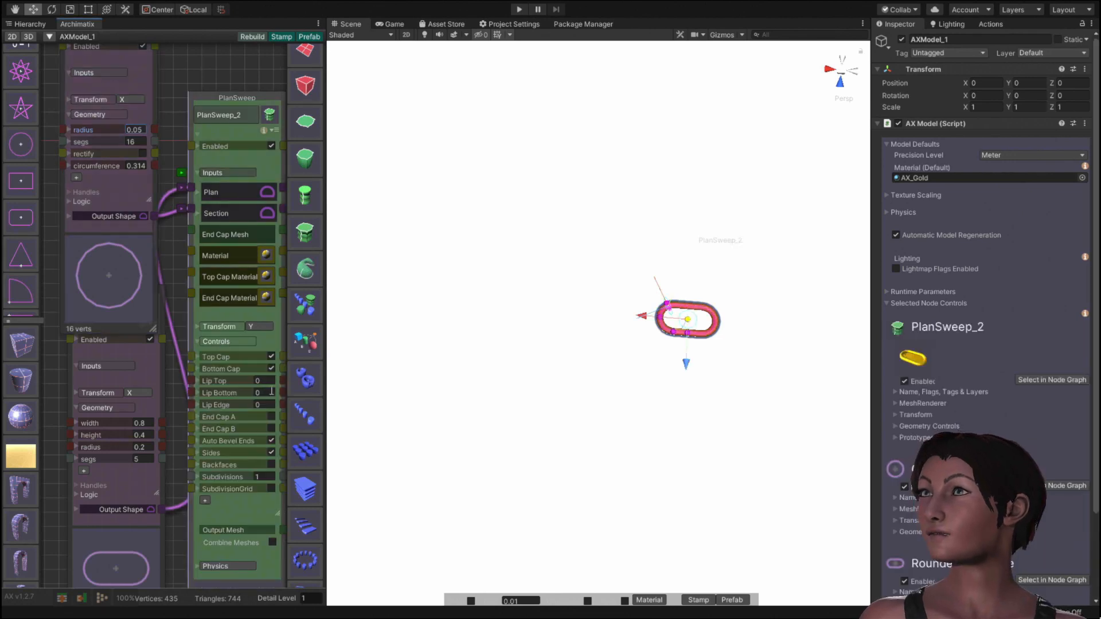
{"action": "left_click", "coordinate": [272, 356]}
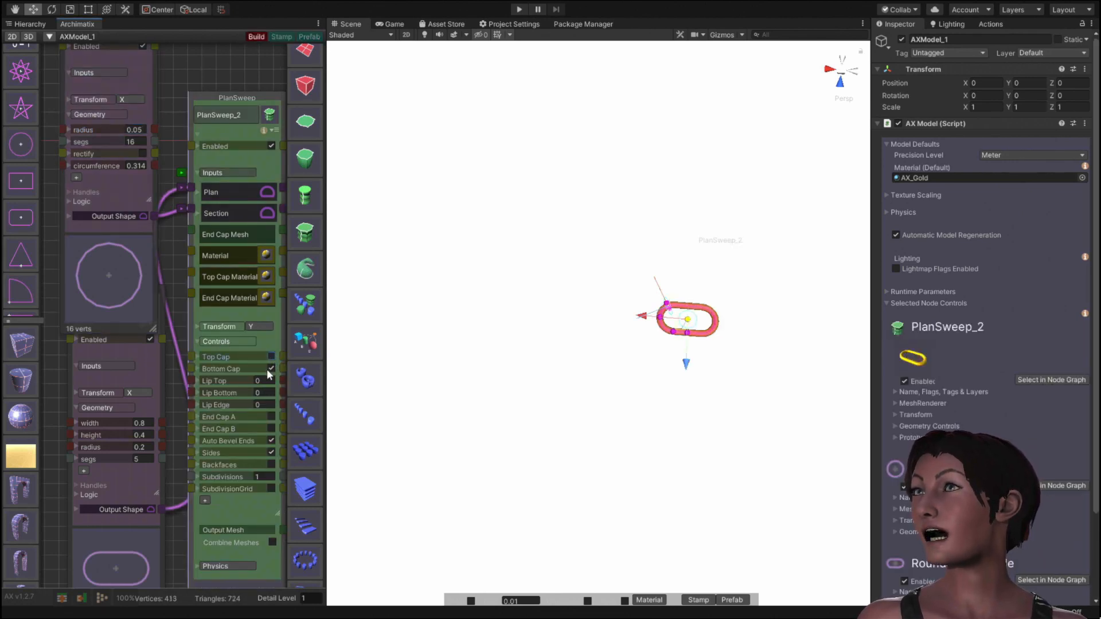
{"action": "left_click", "coordinate": [271, 368]}
{"action": "left_click", "coordinate": [224, 340]}
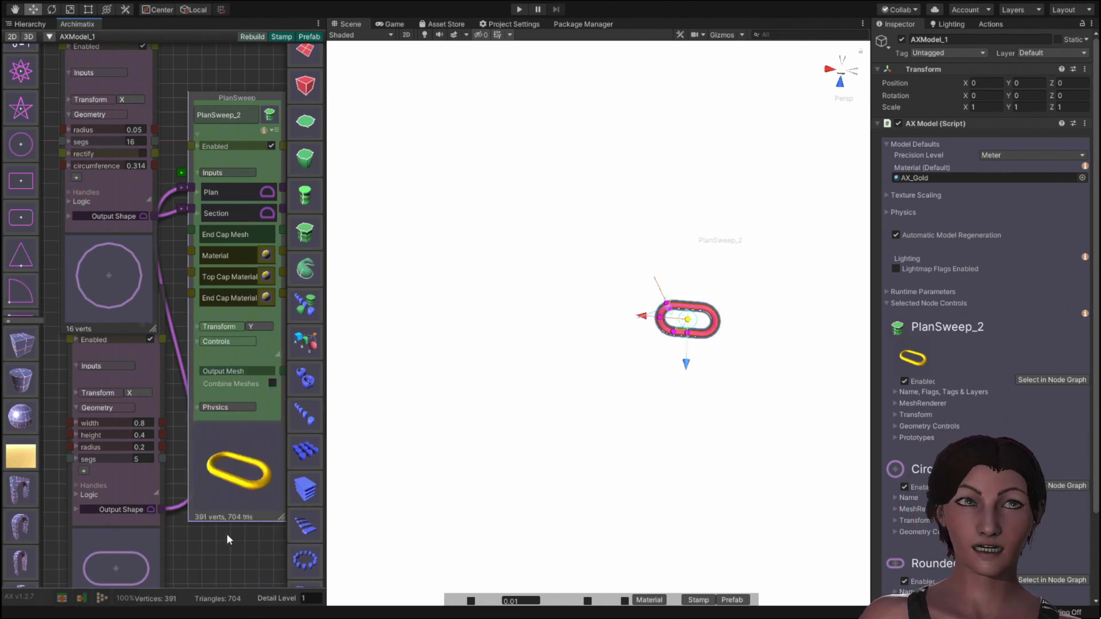
Step: Add a LinearRepeater node beside the PlanSweep and feed the PlanSweep's Output Mesh into its Node Mesh input
{"action": "left_click_drag", "start_coordinate": [230, 542], "coordinate": [123, 455]}
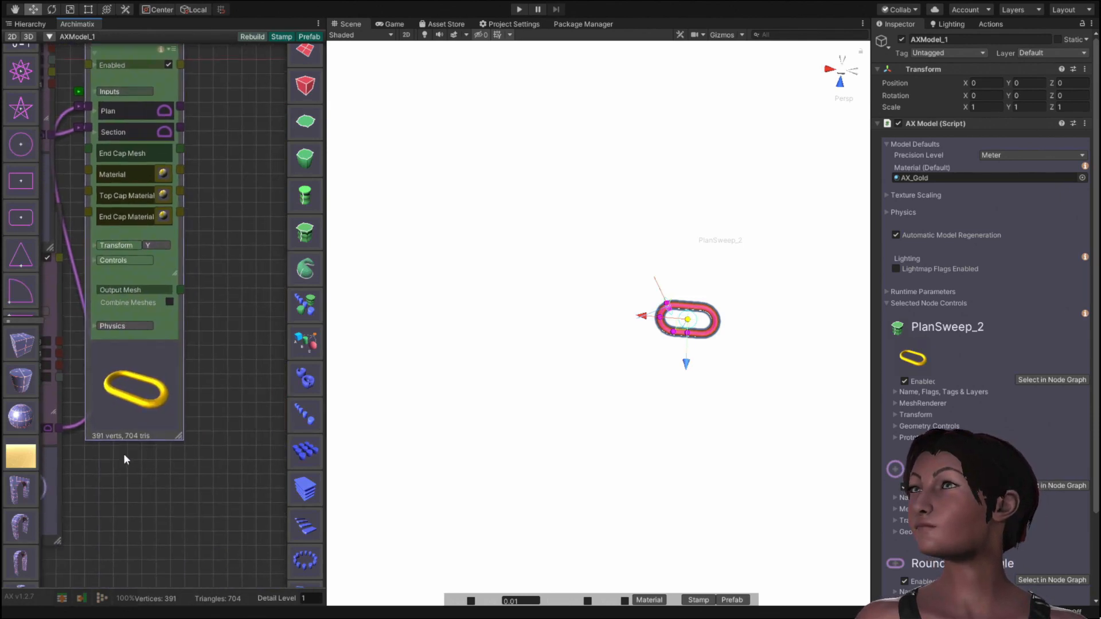
{"action": "left_click", "coordinate": [300, 421]}
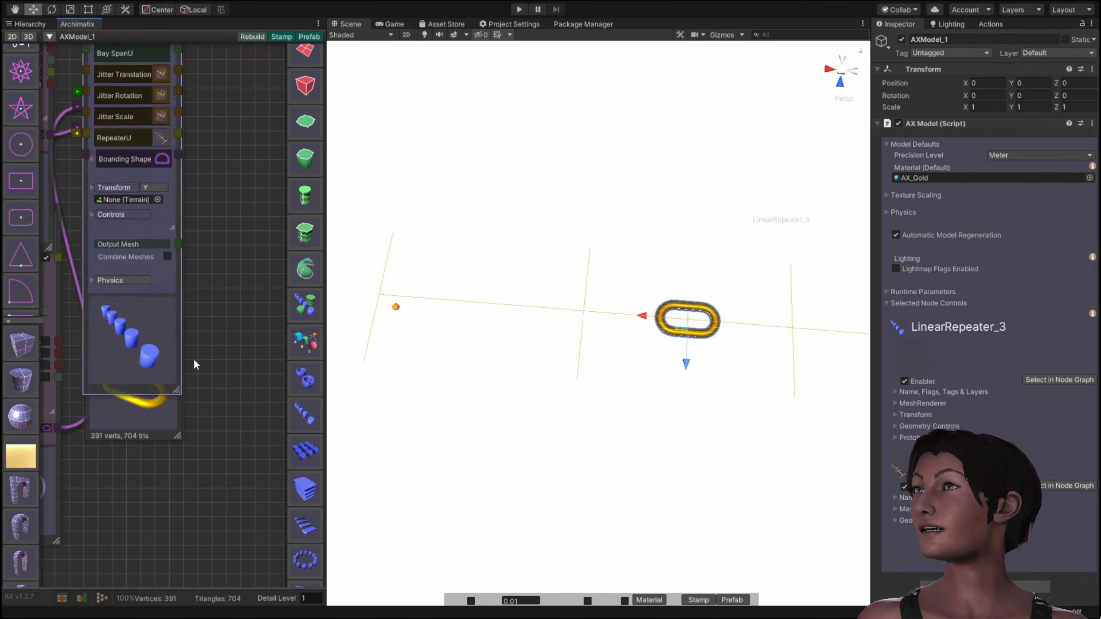
{"action": "left_click_drag", "start_coordinate": [171, 277], "coordinate": [296, 390]}
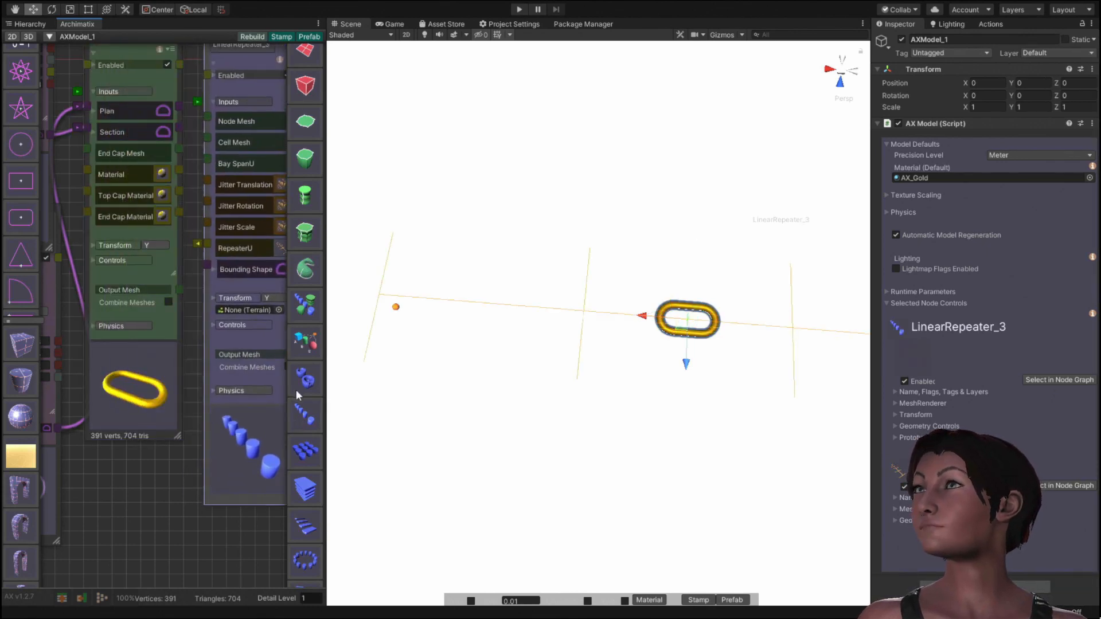
{"action": "left_click_drag", "start_coordinate": [207, 367], "coordinate": [168, 509]}
{"action": "left_click_drag", "start_coordinate": [141, 429], "coordinate": [178, 263]}
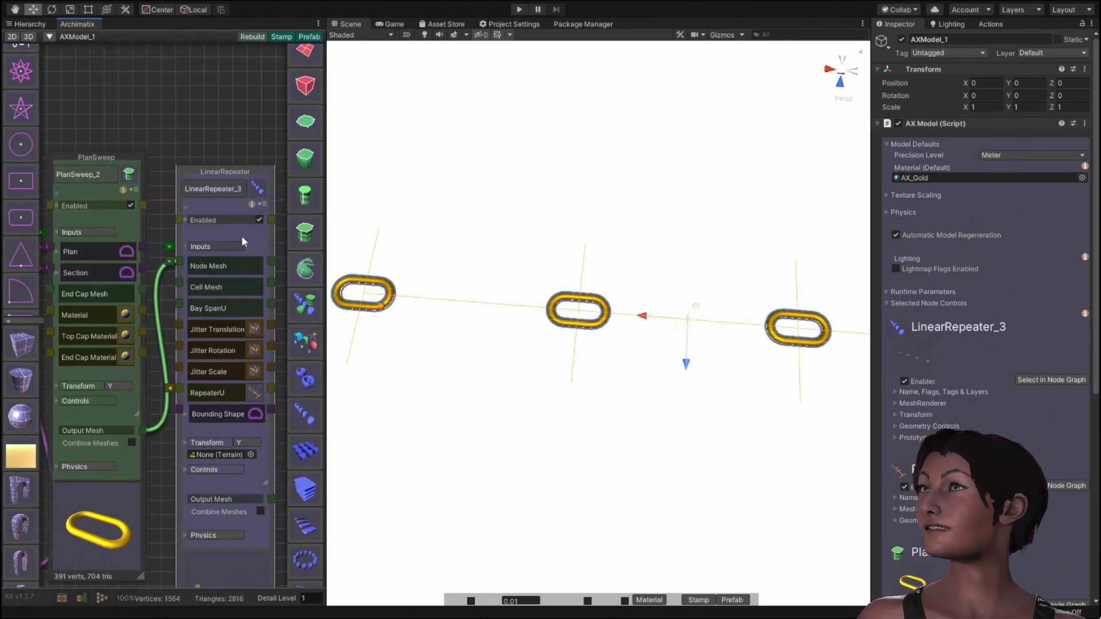
{"action": "left_click_drag", "start_coordinate": [254, 236], "coordinate": [313, 205]}
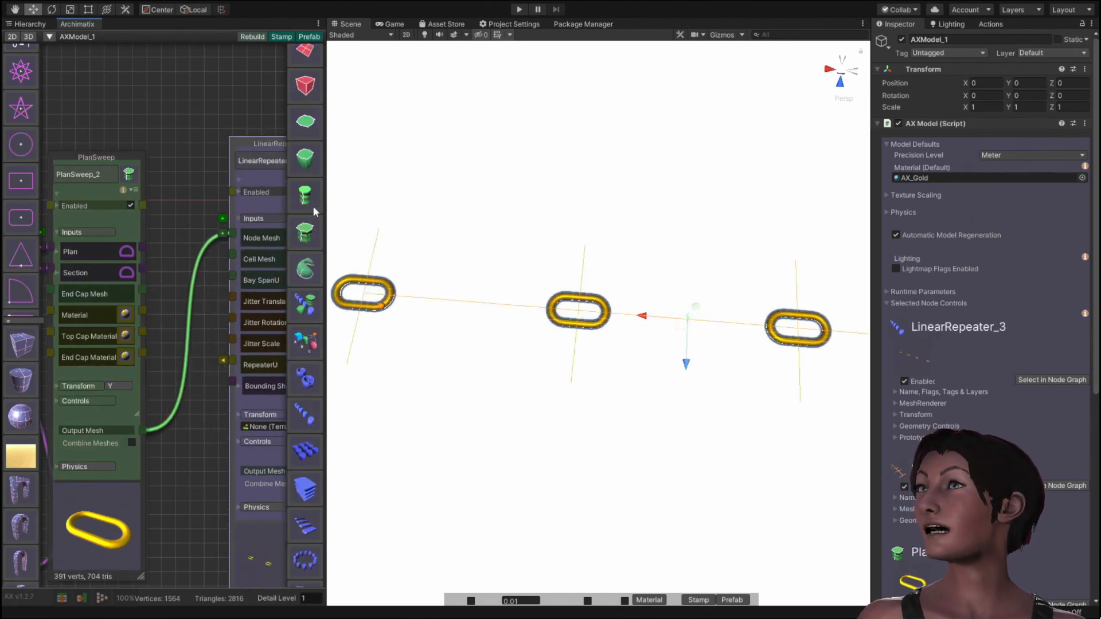
Step: Reveal the RepeaterTool node that feeds the LinearRepeater's RepeaterU input and reposition it in the graph
{"action": "left_click", "coordinate": [234, 361]}
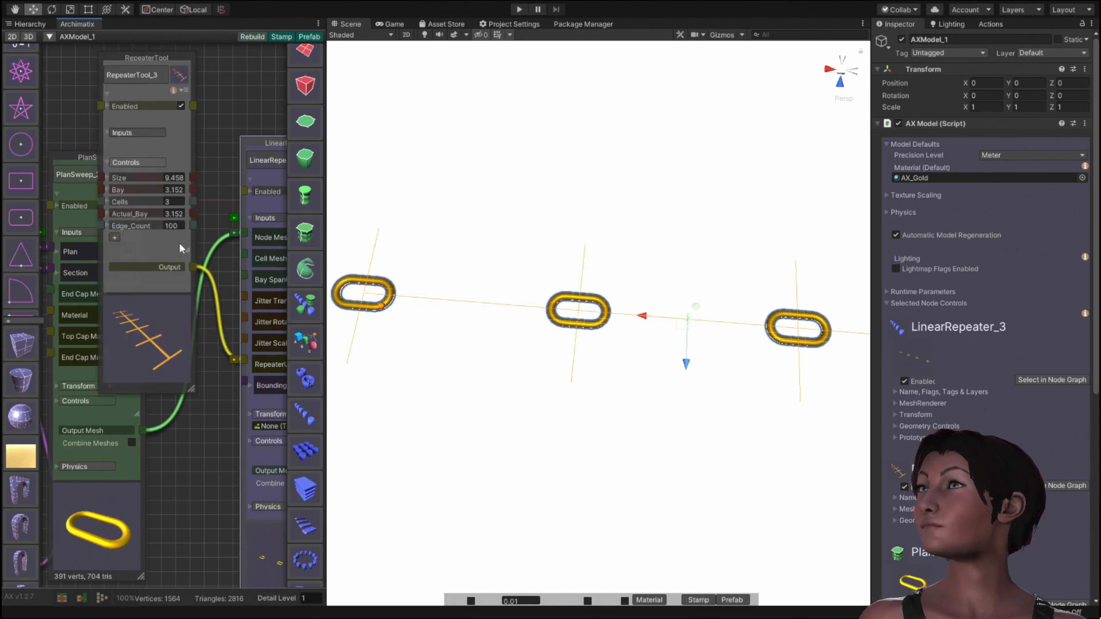
{"action": "left_click_drag", "start_coordinate": [177, 237], "coordinate": [209, 257]}
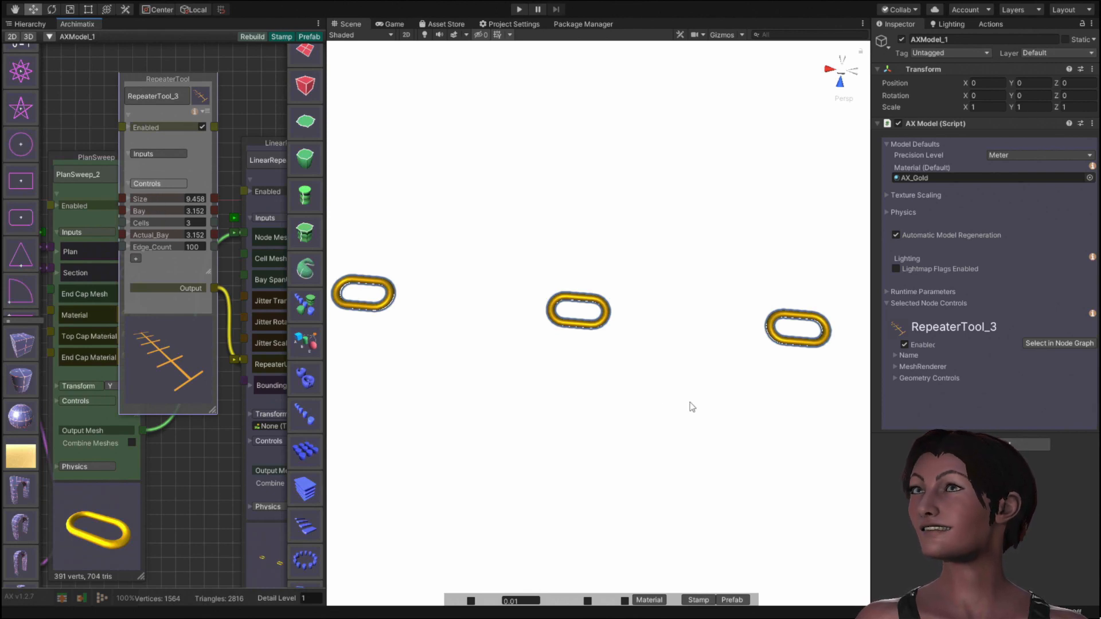
{"action": "scroll", "coordinate": [616, 380], "scroll_direction": "down", "scroll_amount": 4}
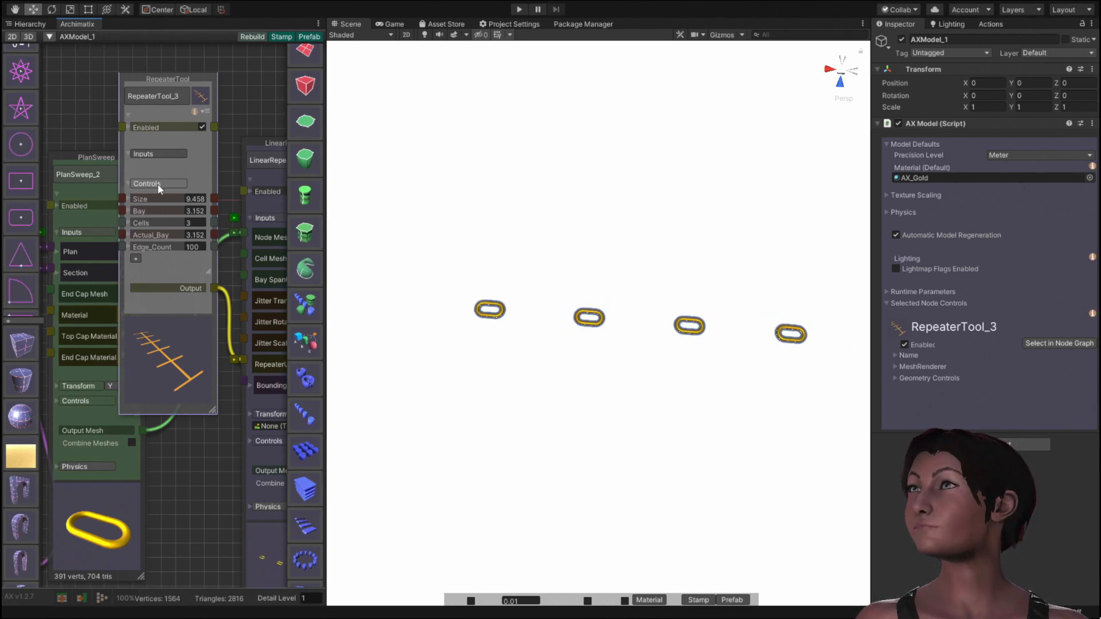
Step: Try a RepeaterTool Size of 9.37 and Bay of 1.45, then set Cells to 17 and Bay to 1.08
{"action": "left_click_drag", "start_coordinate": [142, 200], "coordinate": [133, 302]}
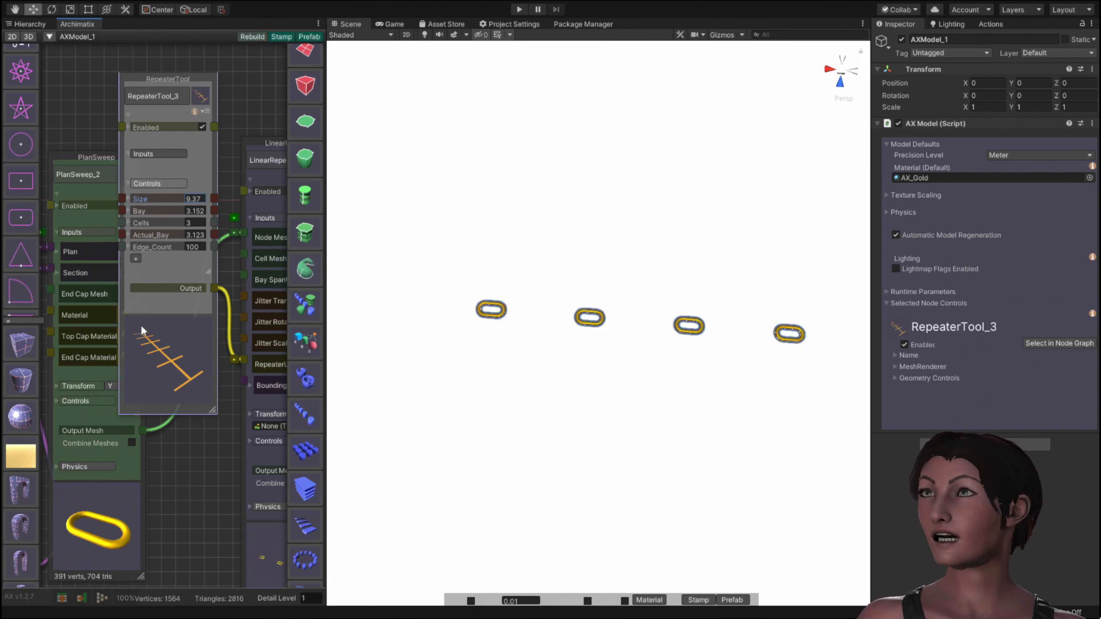
{"action": "mouse_move", "coordinate": [144, 211]}
{"action": "left_mouse_down"}
{"action": "mouse_move", "coordinate": [125, 213]}
{"action": "mouse_move", "coordinate": [140, 216]}
{"action": "left_mouse_up"}
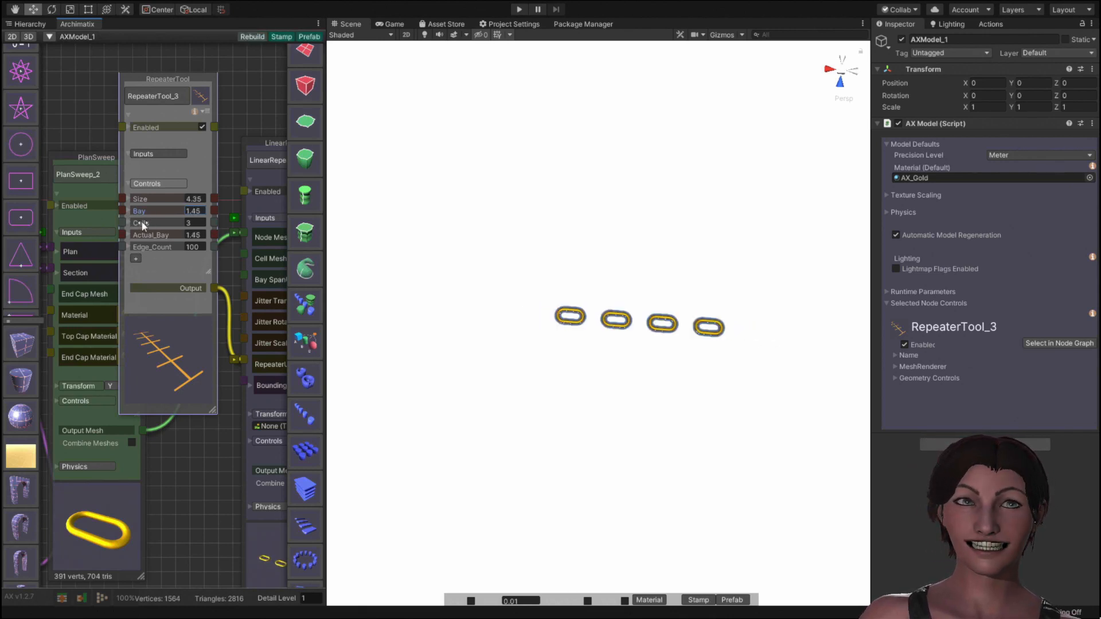
{"action": "mouse_move", "coordinate": [143, 224]}
{"action": "left_mouse_down"}
{"action": "mouse_move", "coordinate": [163, 221]}
{"action": "mouse_move", "coordinate": [154, 223]}
{"action": "left_mouse_up"}
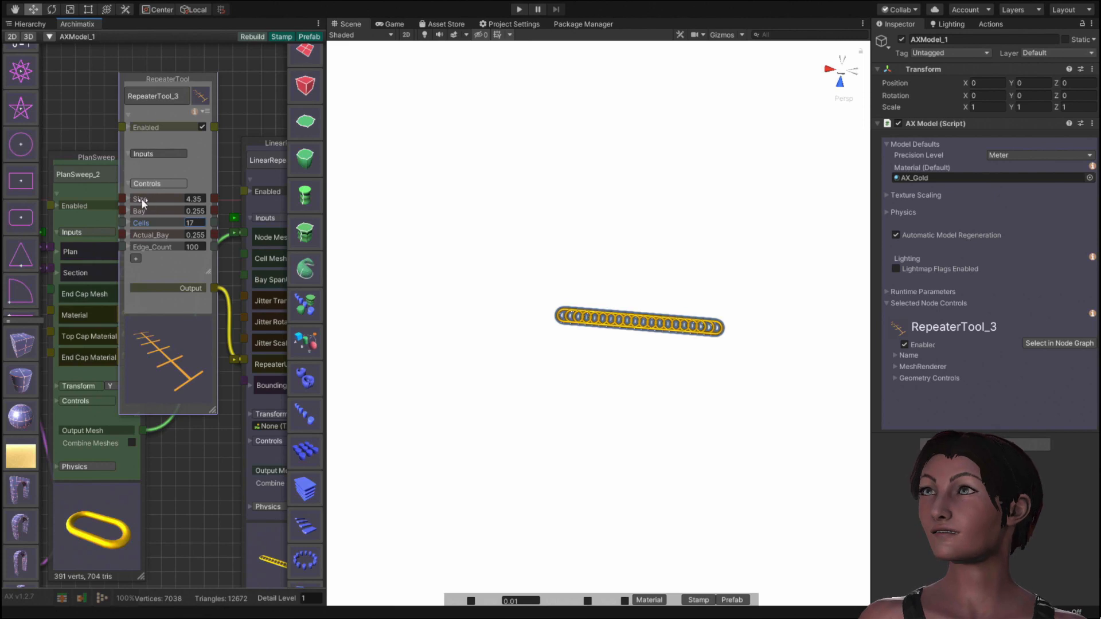
{"action": "left_click_drag", "start_coordinate": [140, 212], "coordinate": [159, 209]}
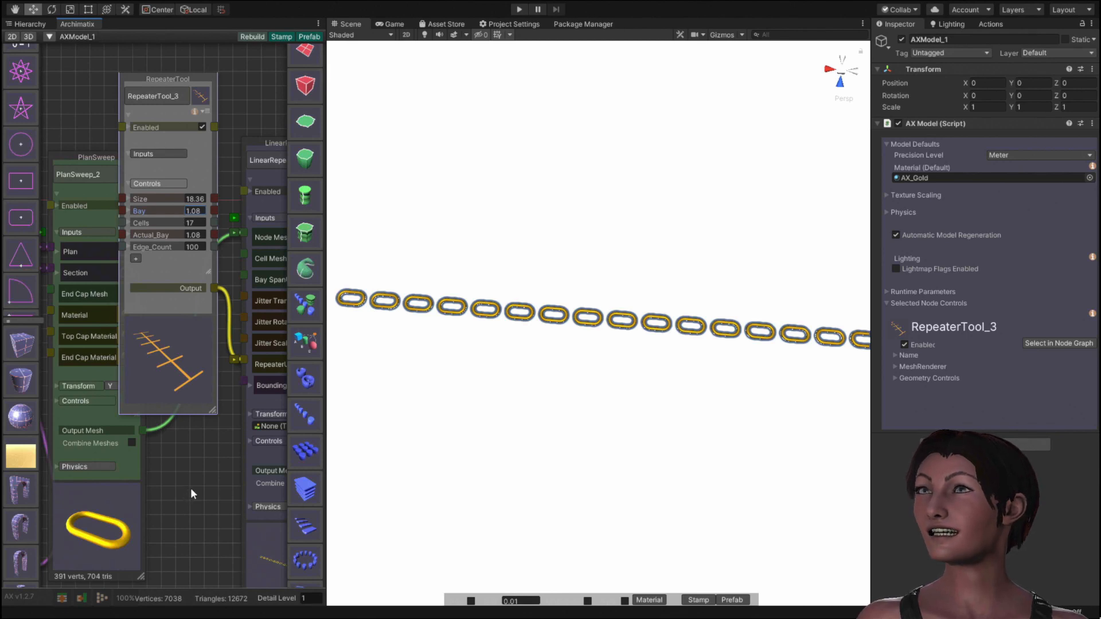
Step: Set the LinearRepeater's first IncrRotX control to 90 and reduce the RepeaterTool's Bay to 0.66
{"action": "middle_click_drag", "start_coordinate": [190, 487], "coordinate": [123, 383]}
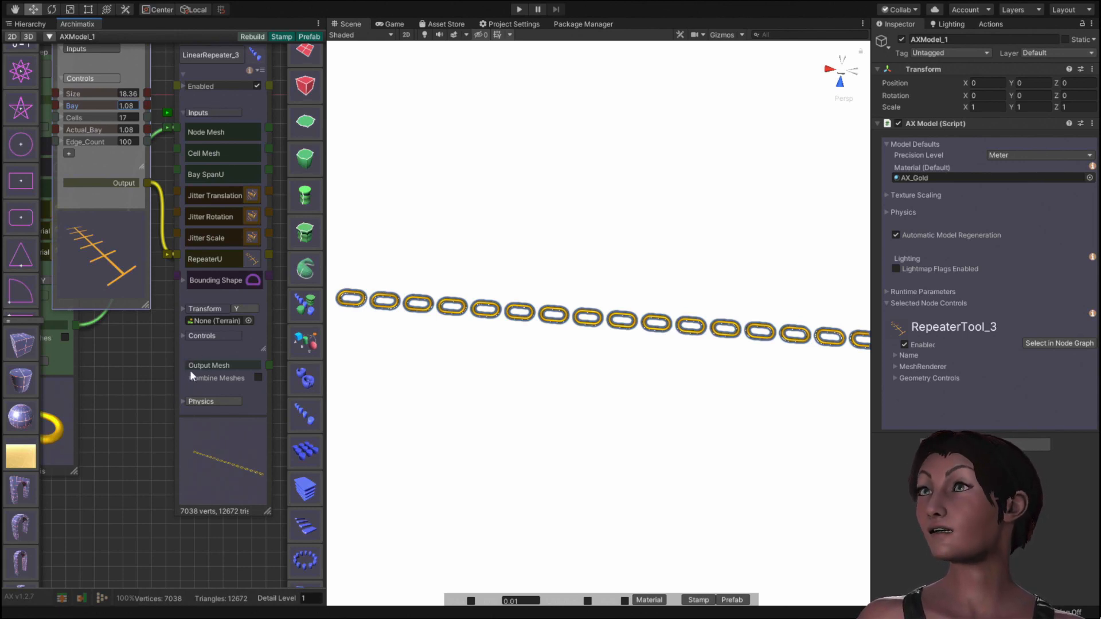
{"action": "left_click", "coordinate": [204, 332]}
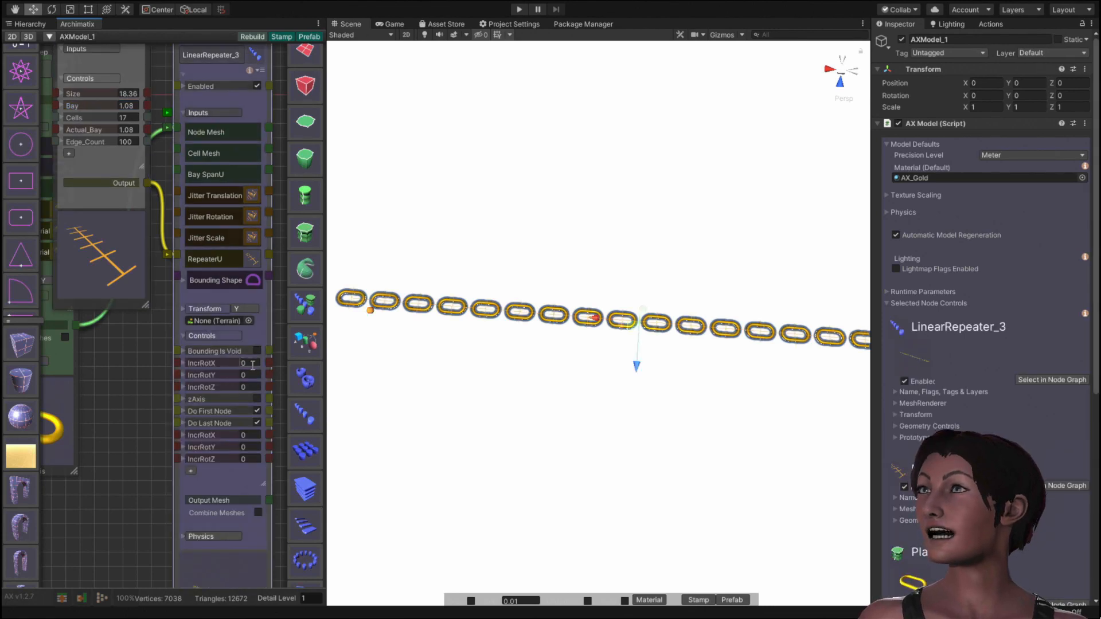
{"action": "left_click", "coordinate": [243, 363]}
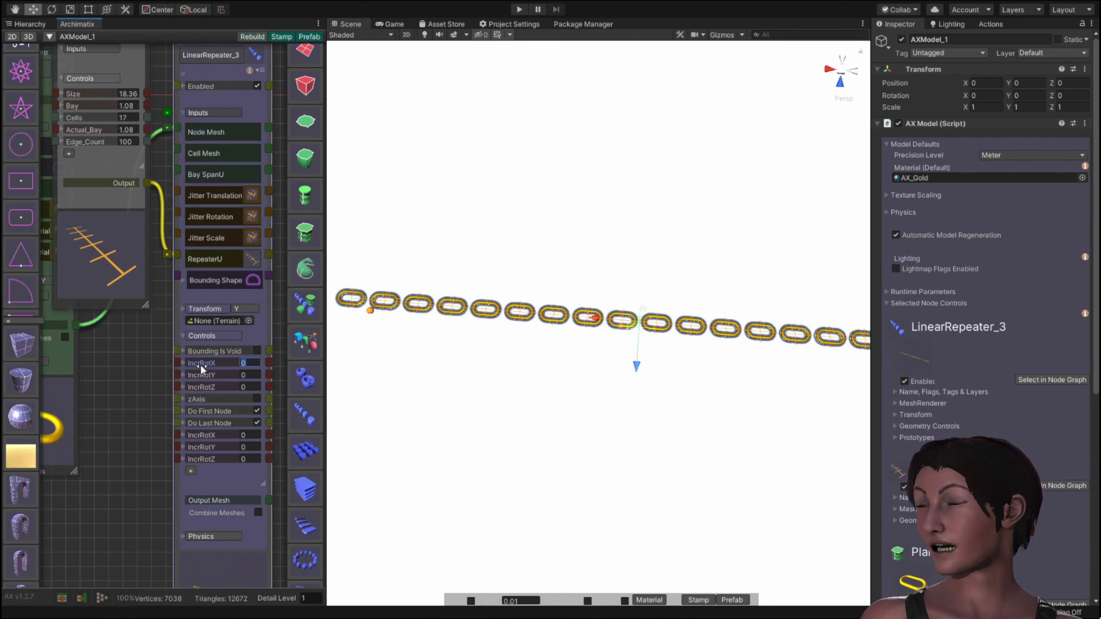
{"action": "type", "text": "9"}
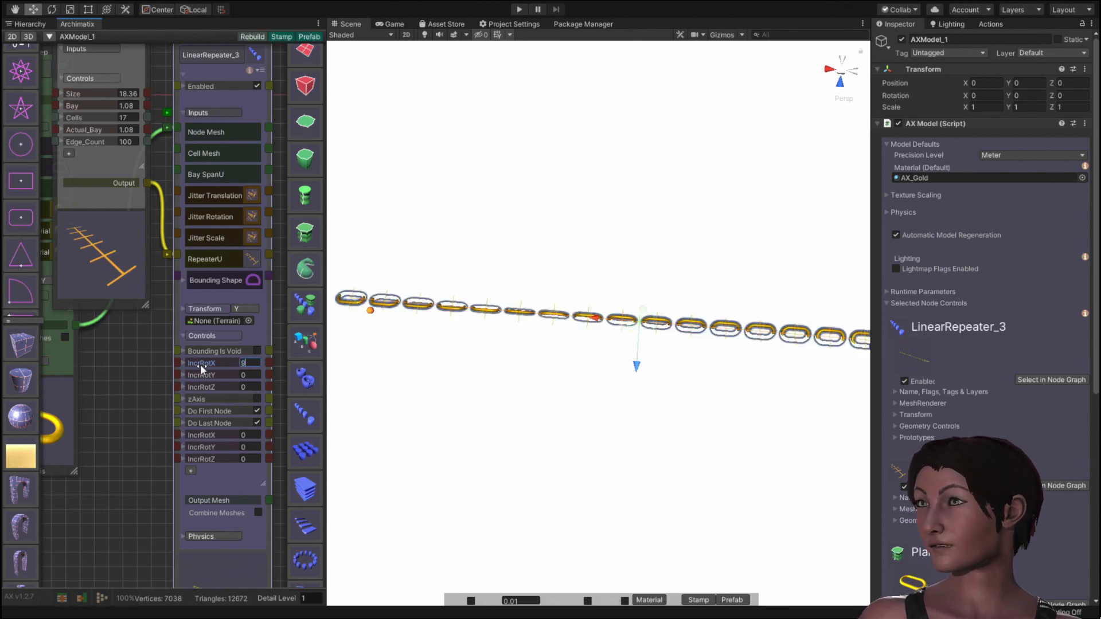
{"action": "type", "text": "0"}
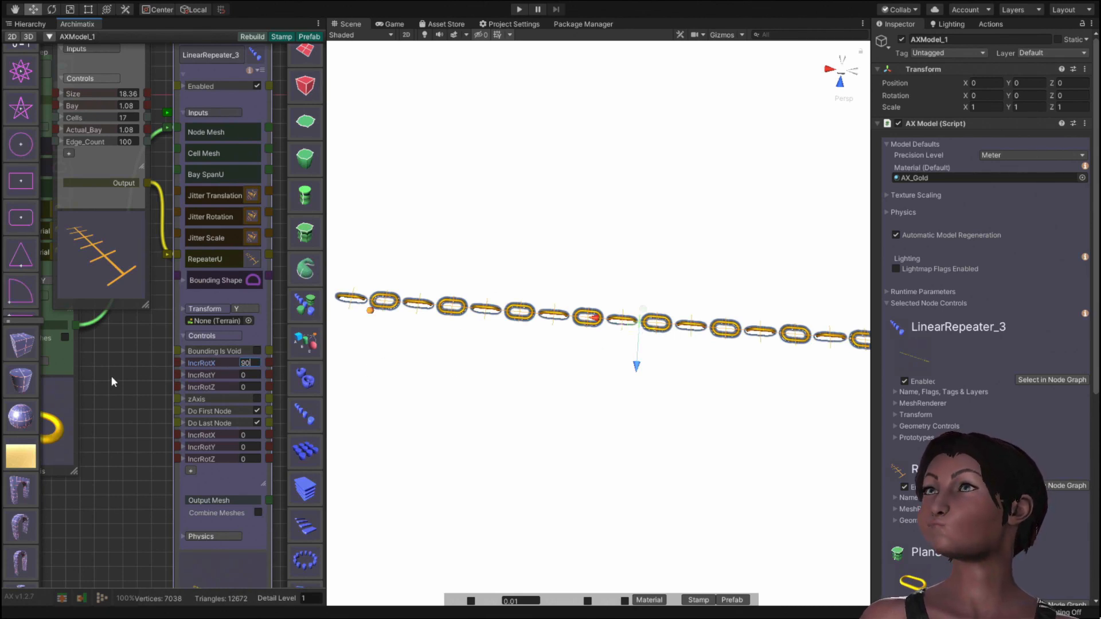
{"action": "middle_click_drag", "start_coordinate": [113, 373], "coordinate": [136, 455]}
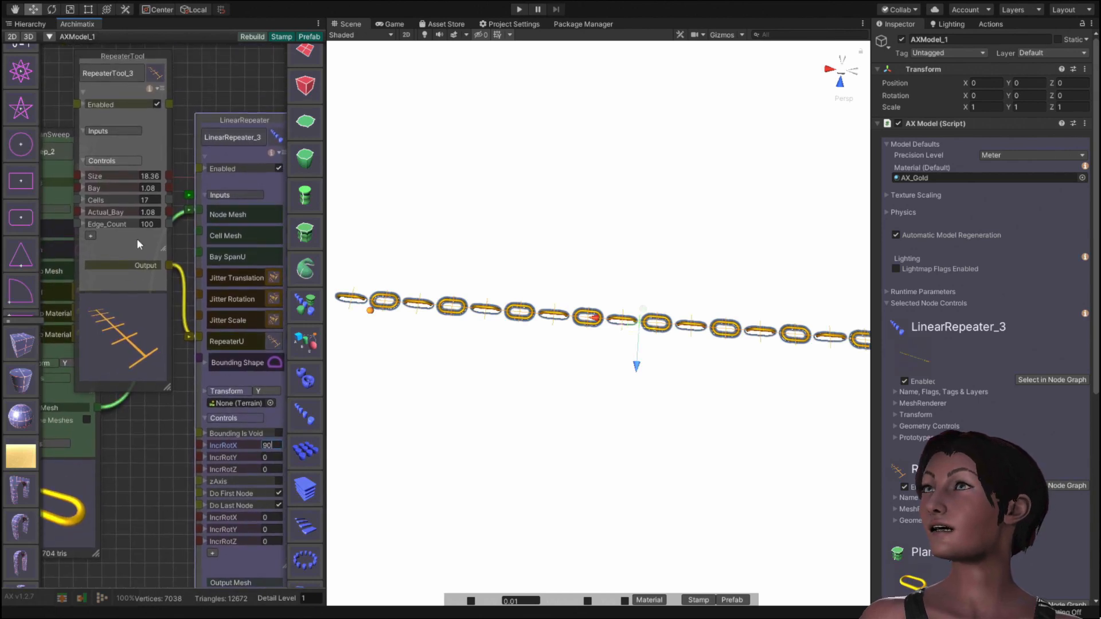
{"action": "left_click_drag", "start_coordinate": [94, 186], "coordinate": [85, 188]}
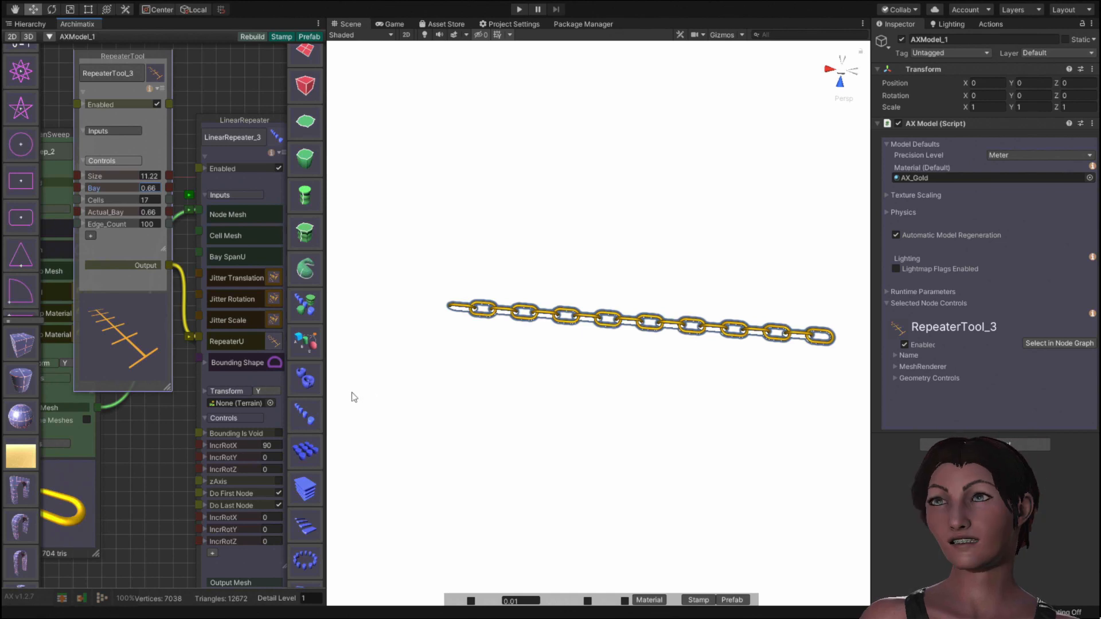
Step: Reset the LinearRepeater's first IncrRotX control to 0 and widen the RepeaterTool's Bay to 2
{"action": "left_click_drag", "start_coordinate": [226, 443], "coordinate": [273, 444]}
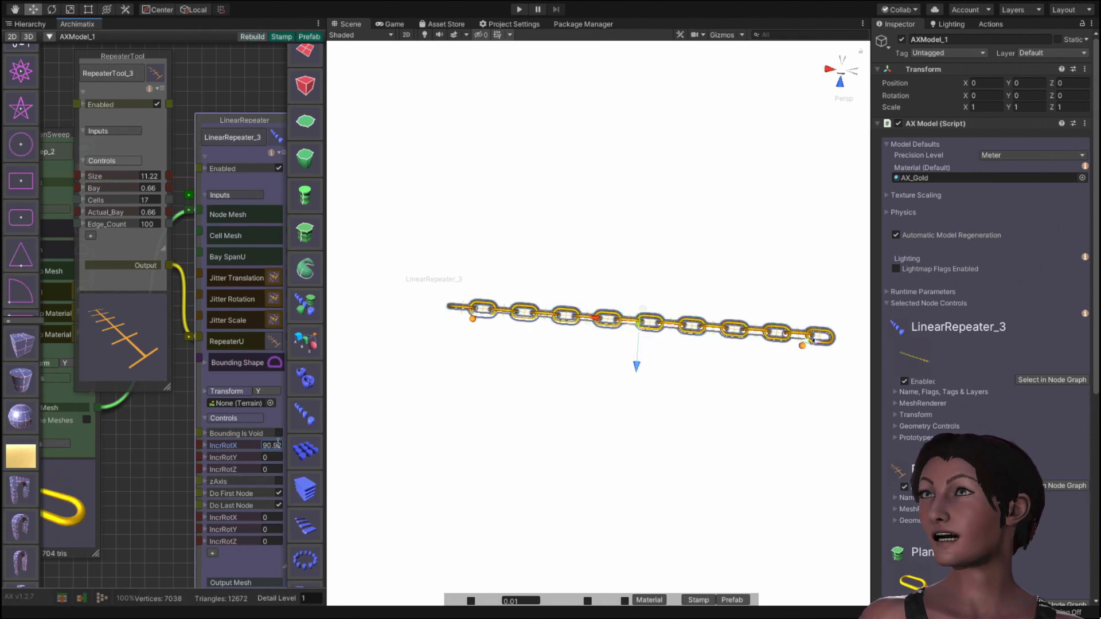
{"action": "left_click", "coordinate": [274, 443]}
{"action": "type", "text": "0"}
{"action": "key", "text": "Return"}
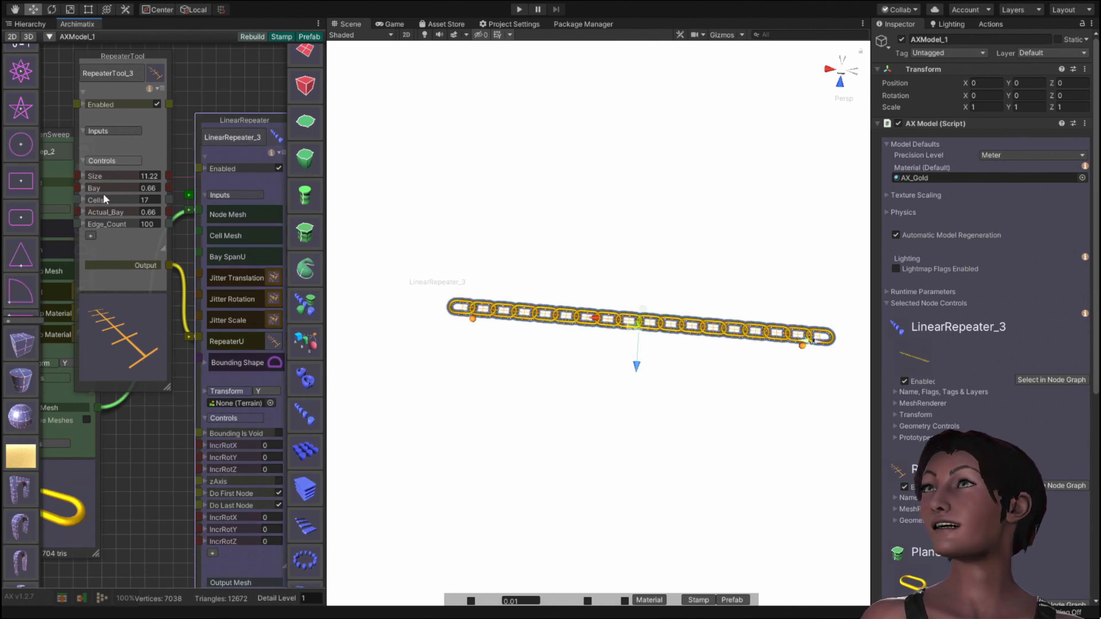
{"action": "left_click_drag", "start_coordinate": [97, 189], "coordinate": [102, 191]}
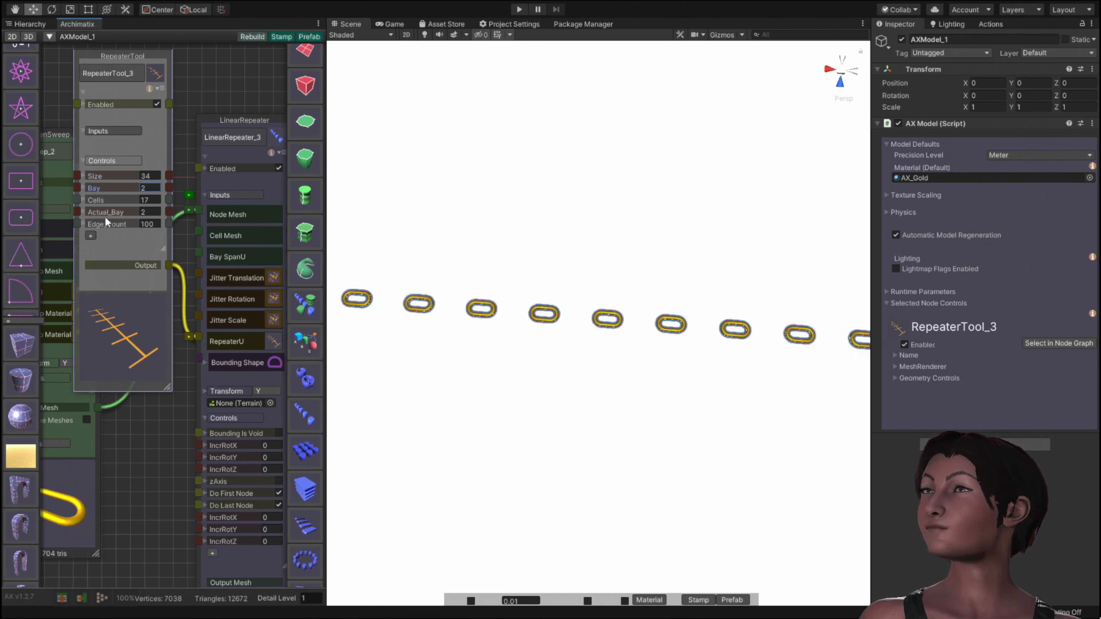
Step: Create an instance of the PlanSweep link and place its node below the PlanSweep in the graph
{"action": "left_click_drag", "start_coordinate": [135, 438], "coordinate": [191, 327]}
{"action": "scroll", "coordinate": [184, 343], "scroll_direction": "down", "scroll_amount": 2}
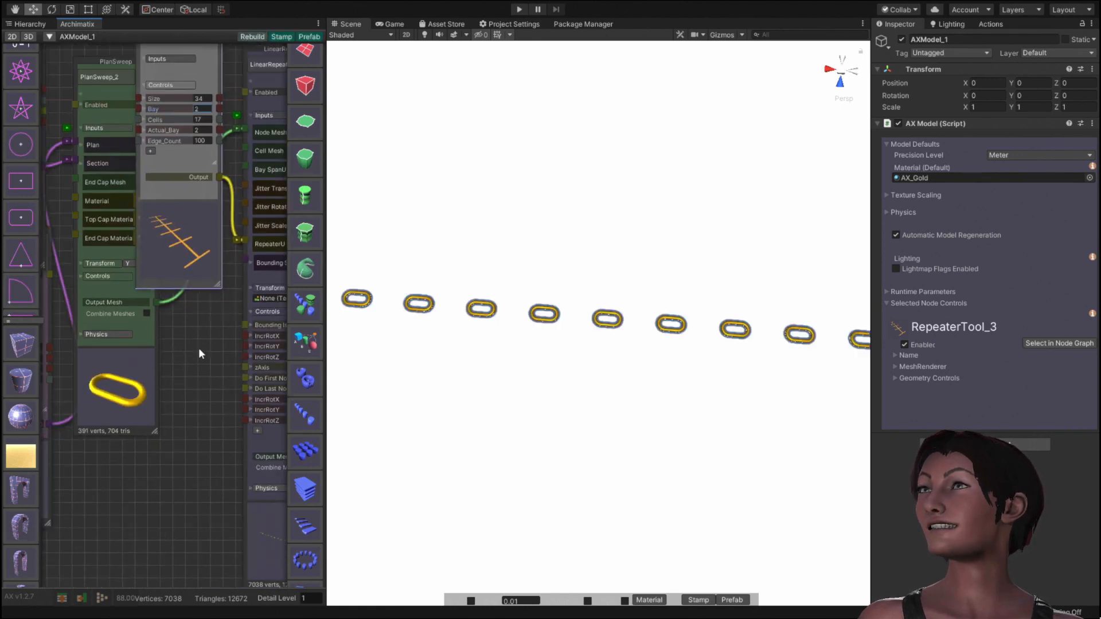
{"action": "left_click", "coordinate": [155, 339]}
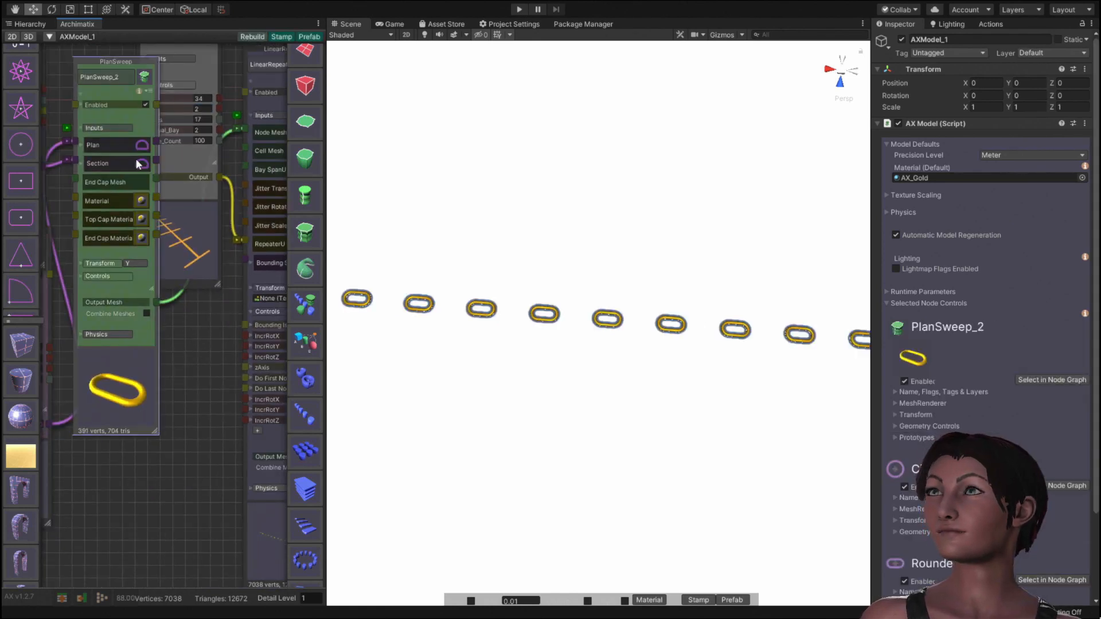
{"action": "left_click", "coordinate": [149, 91]}
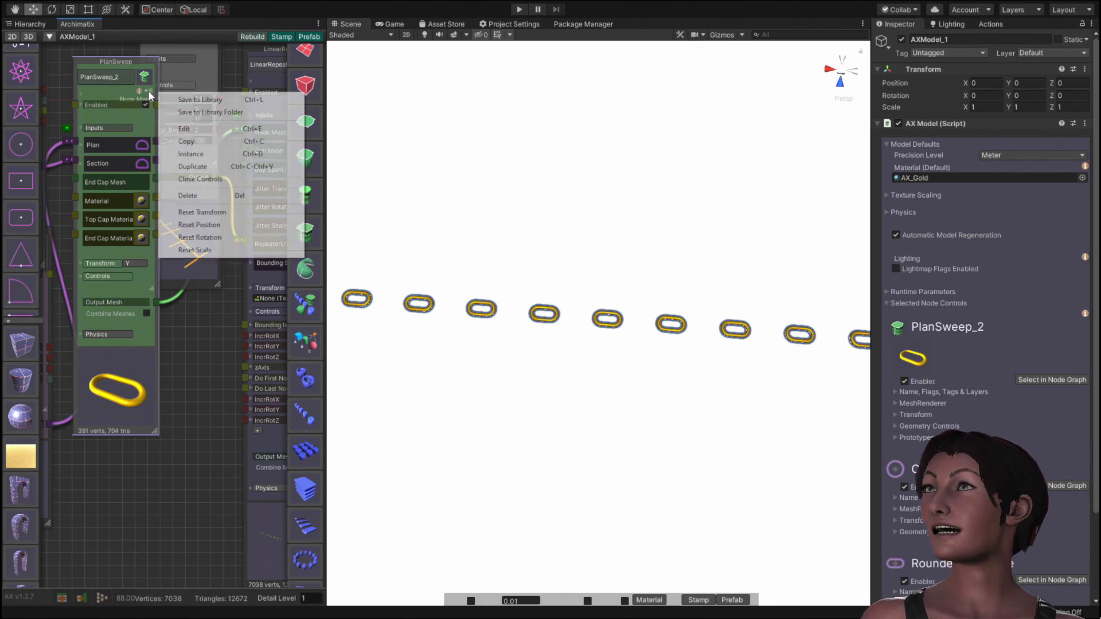
{"action": "left_click", "coordinate": [194, 154]}
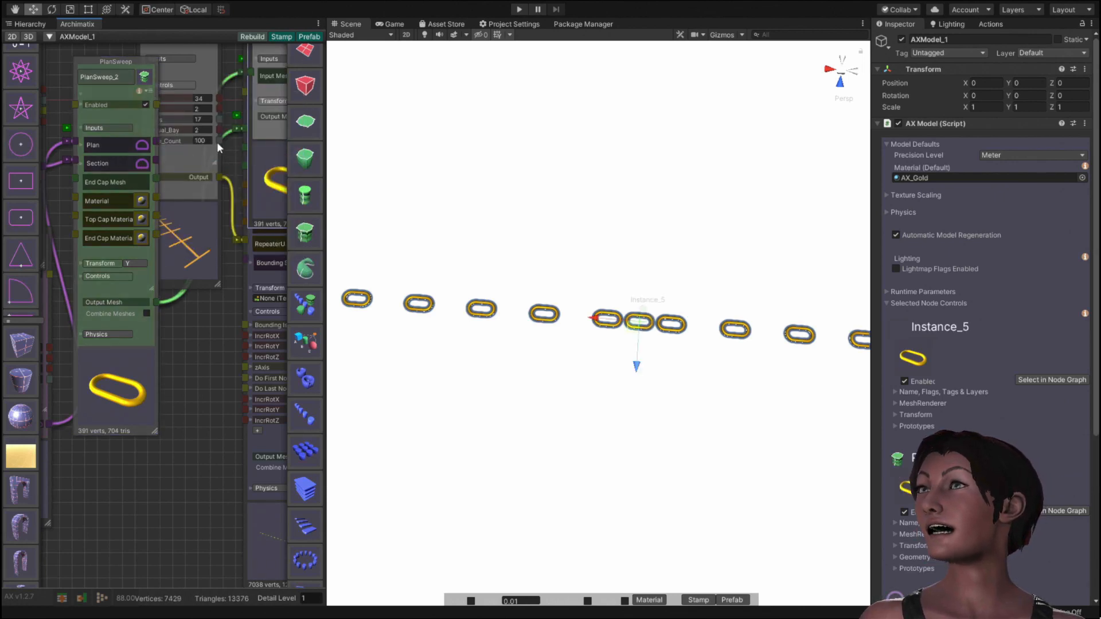
{"action": "left_click_drag", "start_coordinate": [262, 133], "coordinate": [154, 471]}
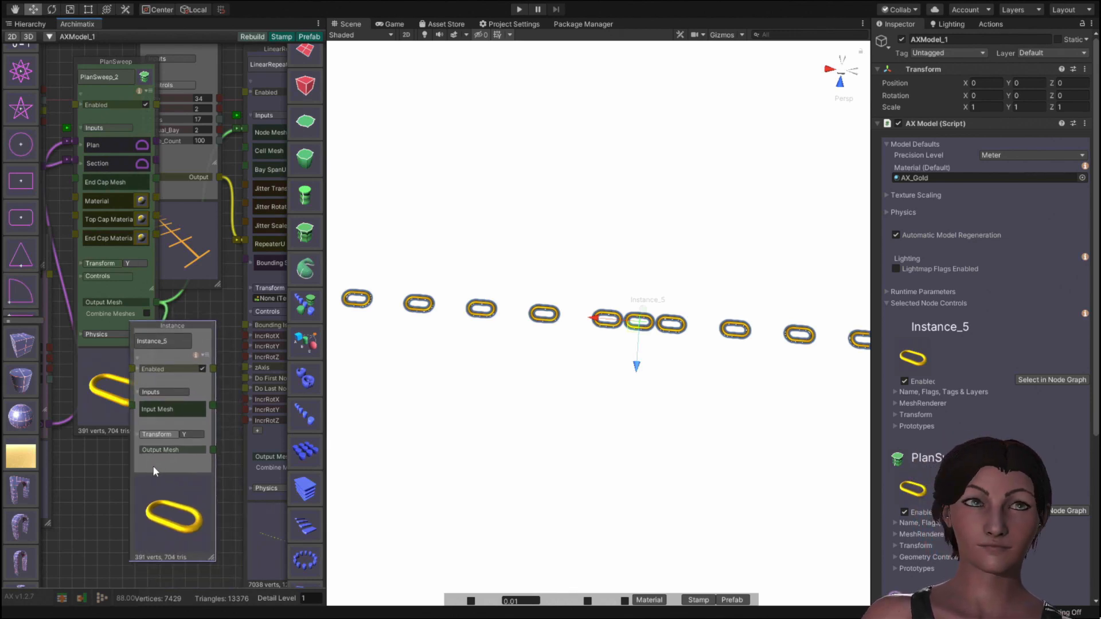
Step: Expand the Instance node's Transform controls and set its Trans_X to 90
{"action": "left_click", "coordinate": [142, 434]}
{"action": "left_click", "coordinate": [147, 434]}
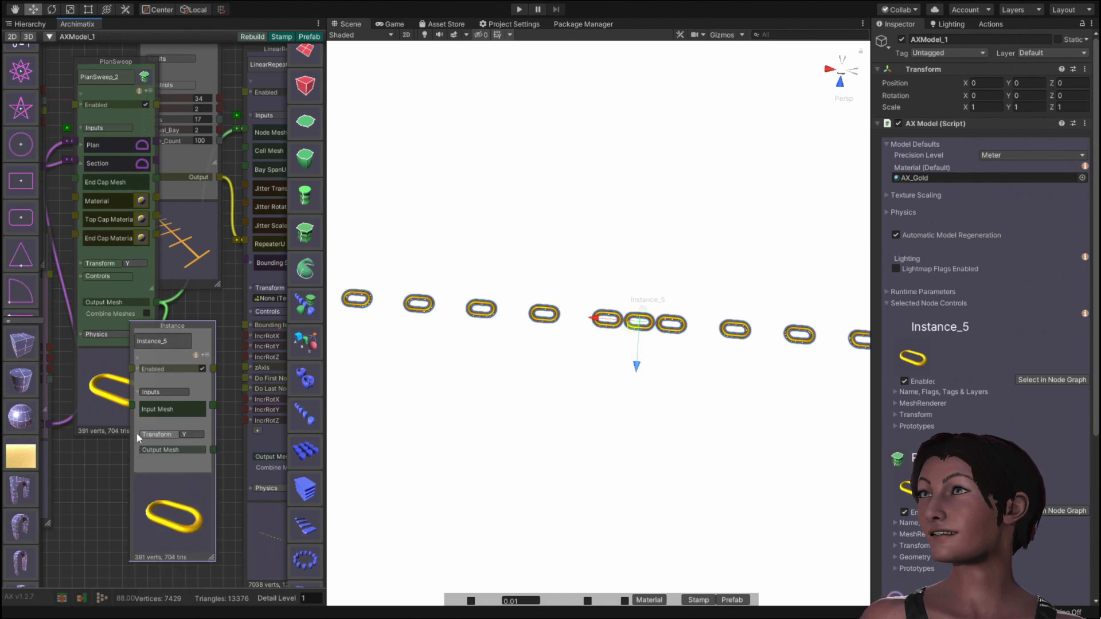
{"action": "left_click", "coordinate": [137, 433]}
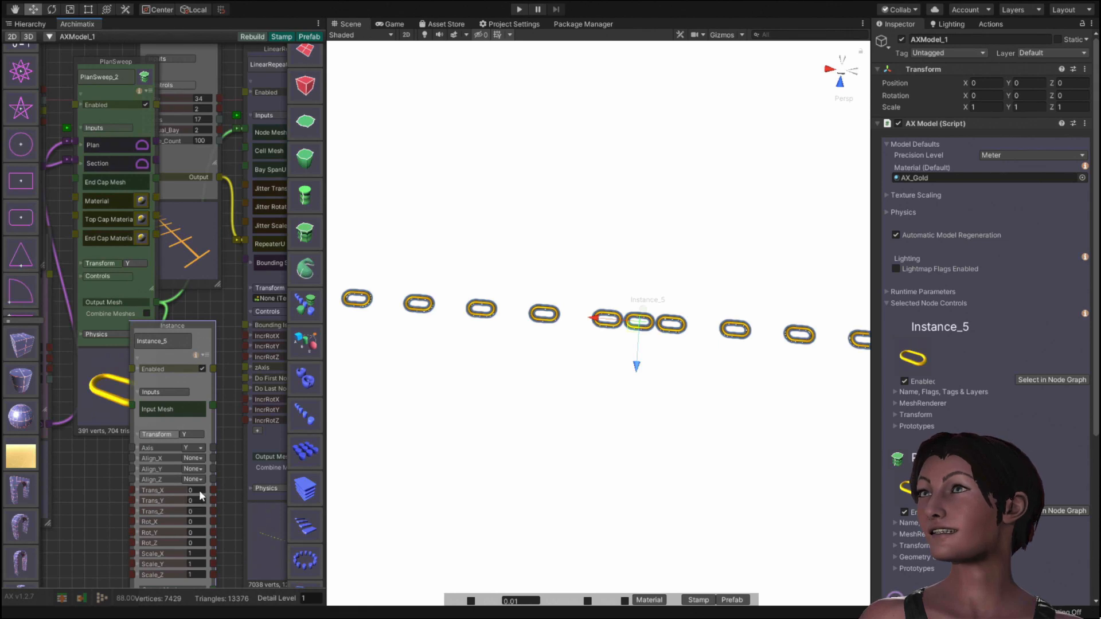
{"action": "type", "text": "90"}
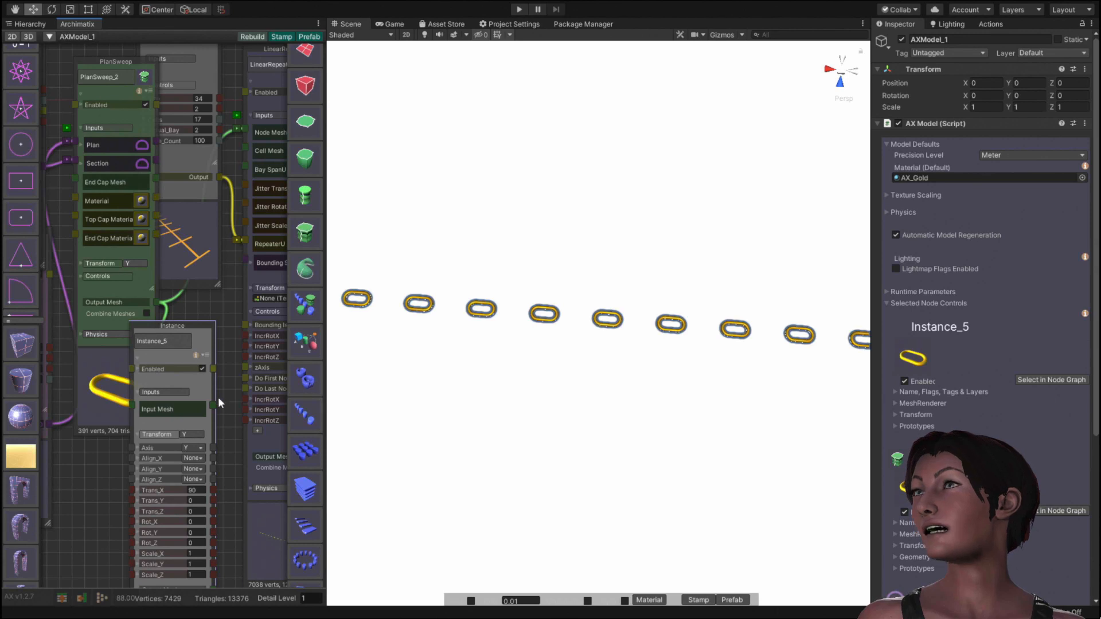
Step: Connect the Instance node's Output Mesh to the LinearRepeater's Cell Mesh input
{"action": "middle_click_drag", "start_coordinate": [215, 515], "coordinate": [164, 385]}
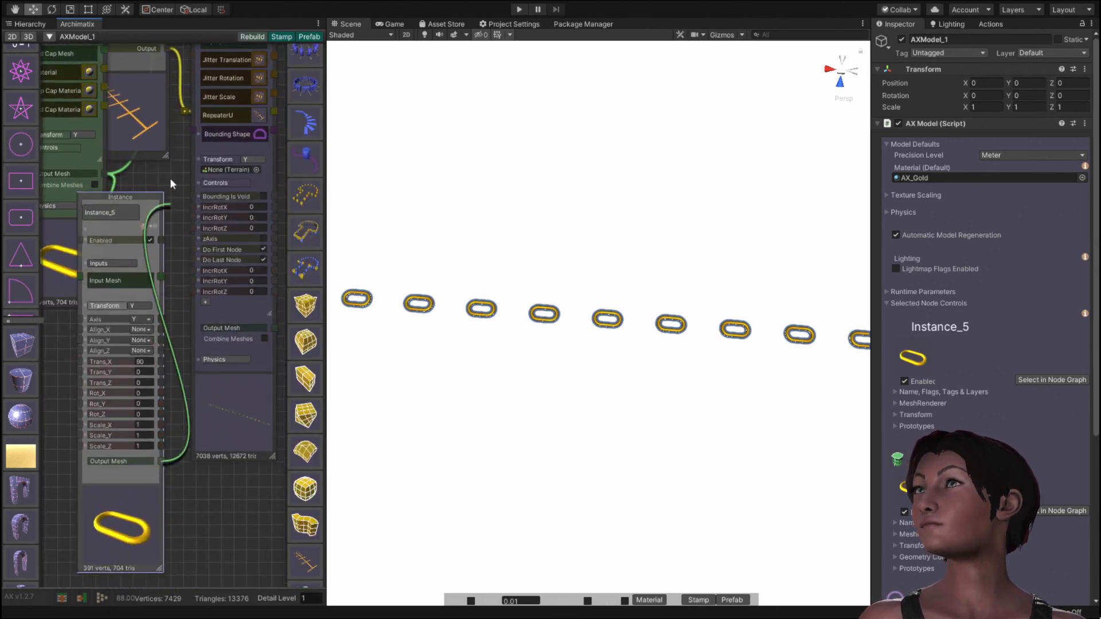
{"action": "middle_click_drag", "start_coordinate": [171, 178], "coordinate": [146, 408]}
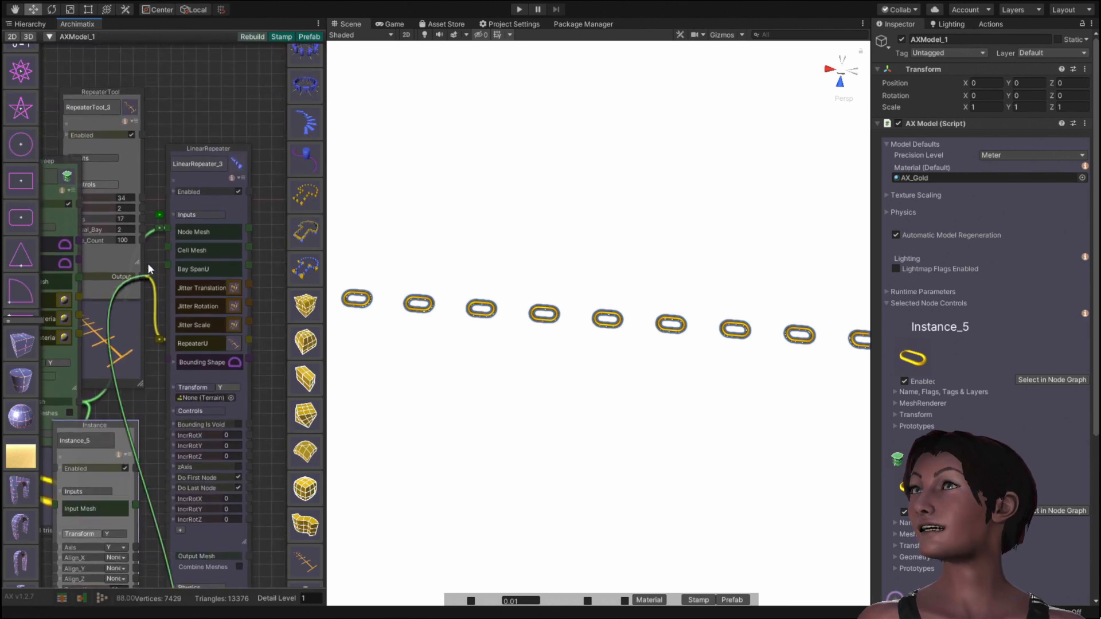
{"action": "left_click", "coordinate": [169, 245]}
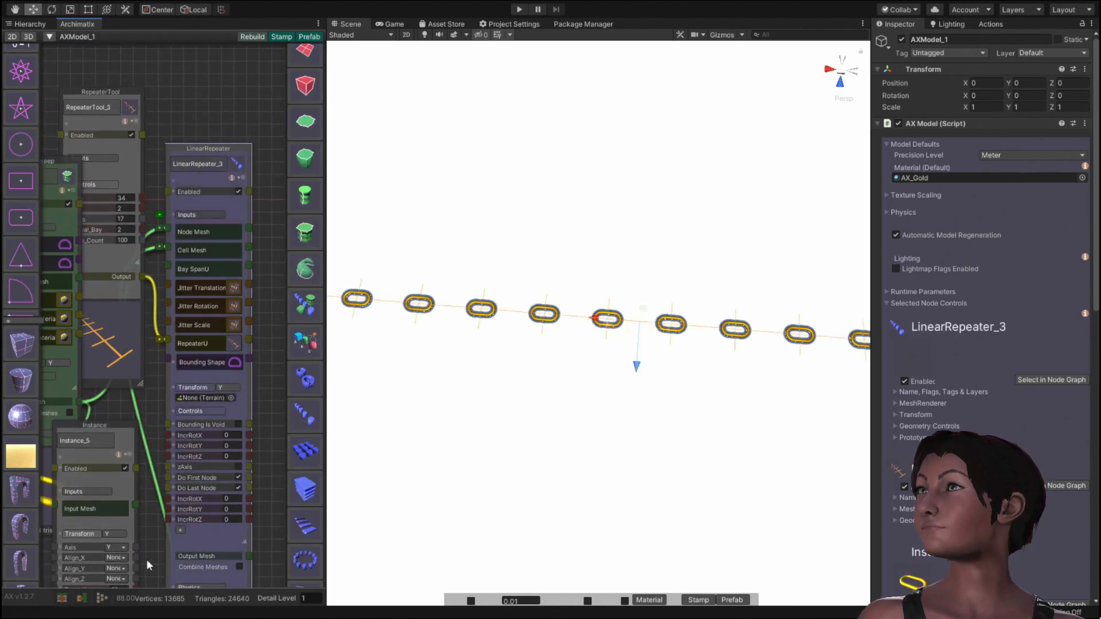
Step: Reset the Instance's Trans_X to 0 and set its Rot_X to 90
{"action": "middle_click_drag", "start_coordinate": [151, 552], "coordinate": [169, 443]}
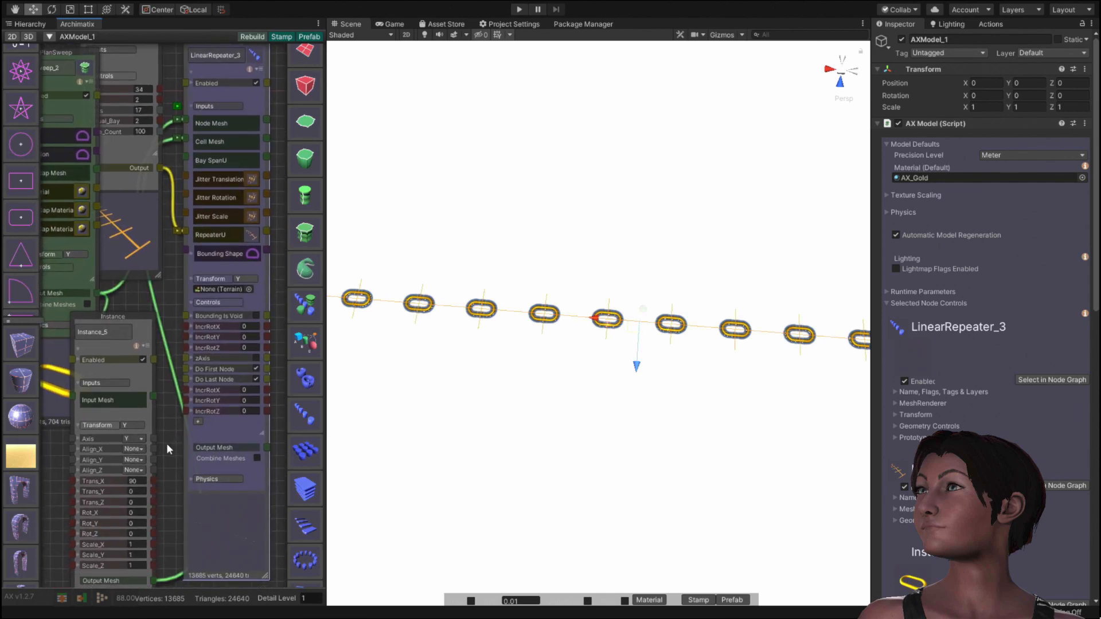
{"action": "left_click", "coordinate": [138, 482]}
{"action": "type", "text": "0"}
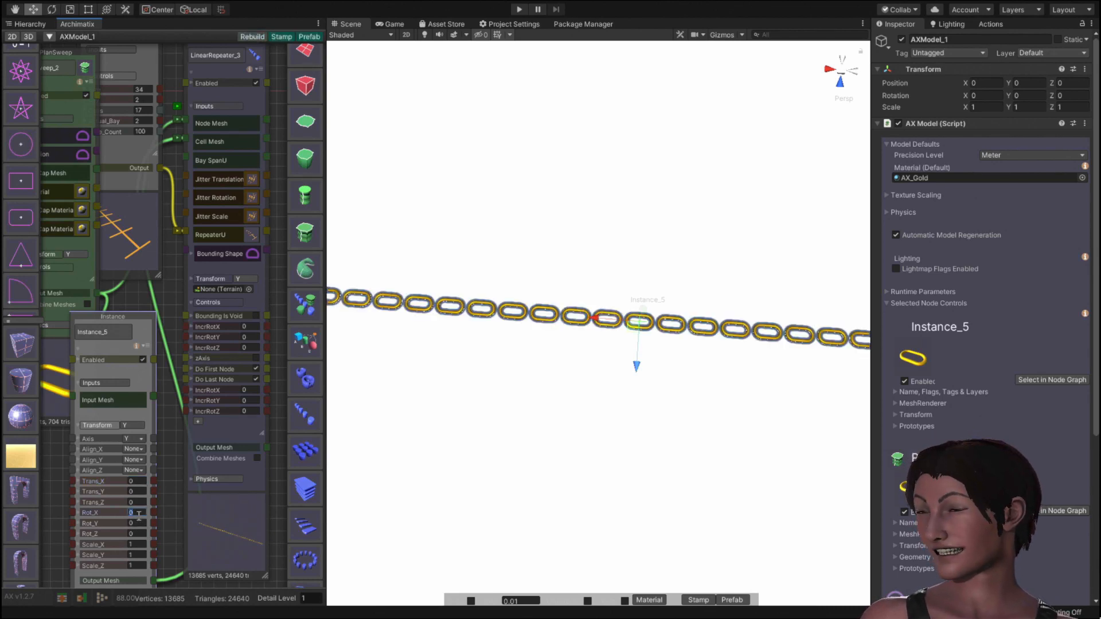
{"action": "type", "text": "90"}
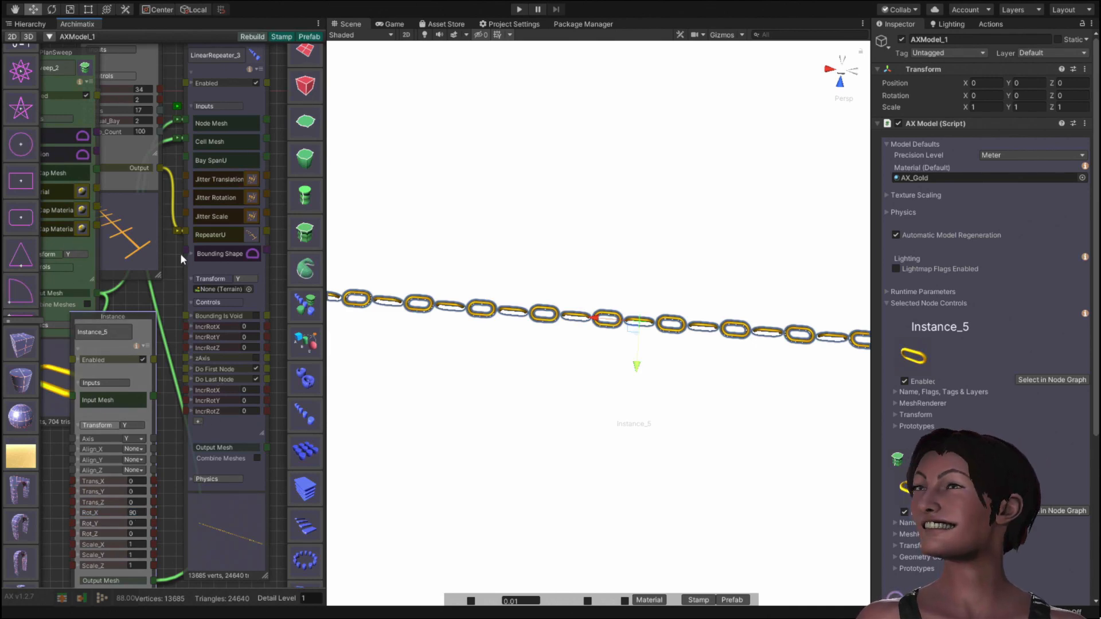
Step: Reduce the RepeaterTool's Bay to 1.29 so that the node and cell links interlock
{"action": "middle_click_drag", "start_coordinate": [168, 200], "coordinate": [188, 299]}
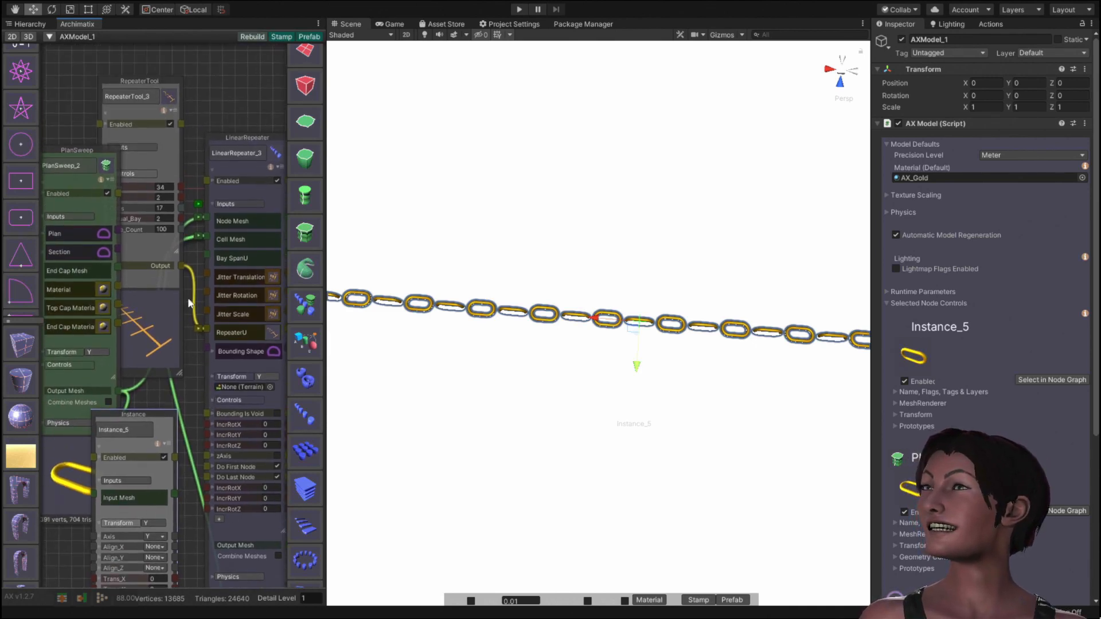
{"action": "left_click", "coordinate": [138, 198]}
{"action": "left_click_drag", "start_coordinate": [118, 195], "coordinate": [108, 198]}
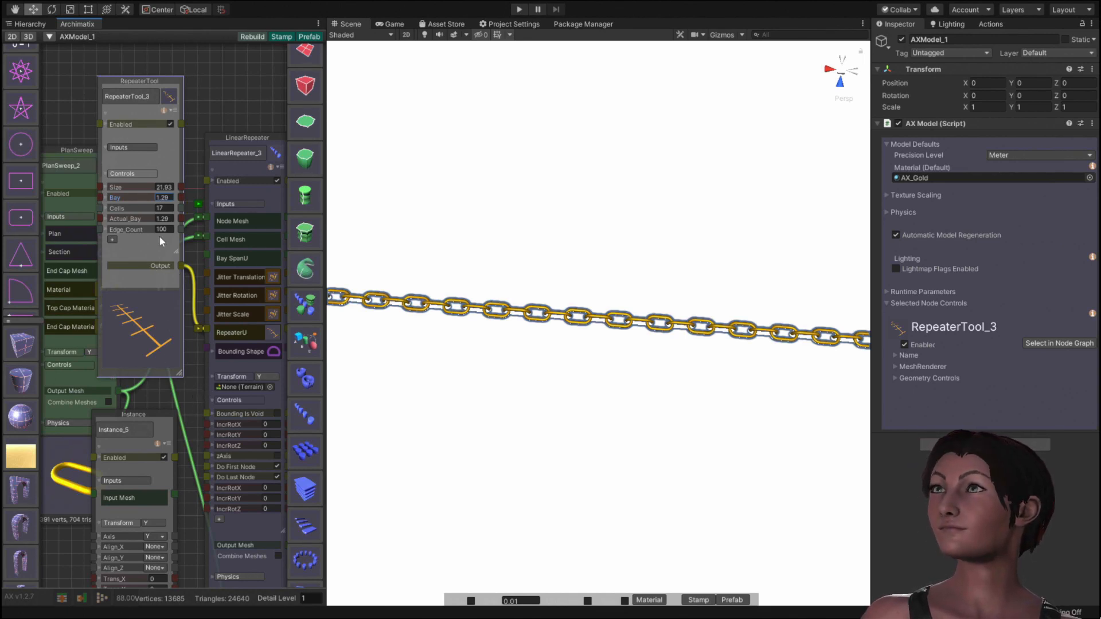
Step: Twist the chain by setting the LinearRepeater's first IncrRotX control to 9.19, and inspect it from another angle
{"action": "middle_click_drag", "start_coordinate": [186, 395], "coordinate": [159, 349]}
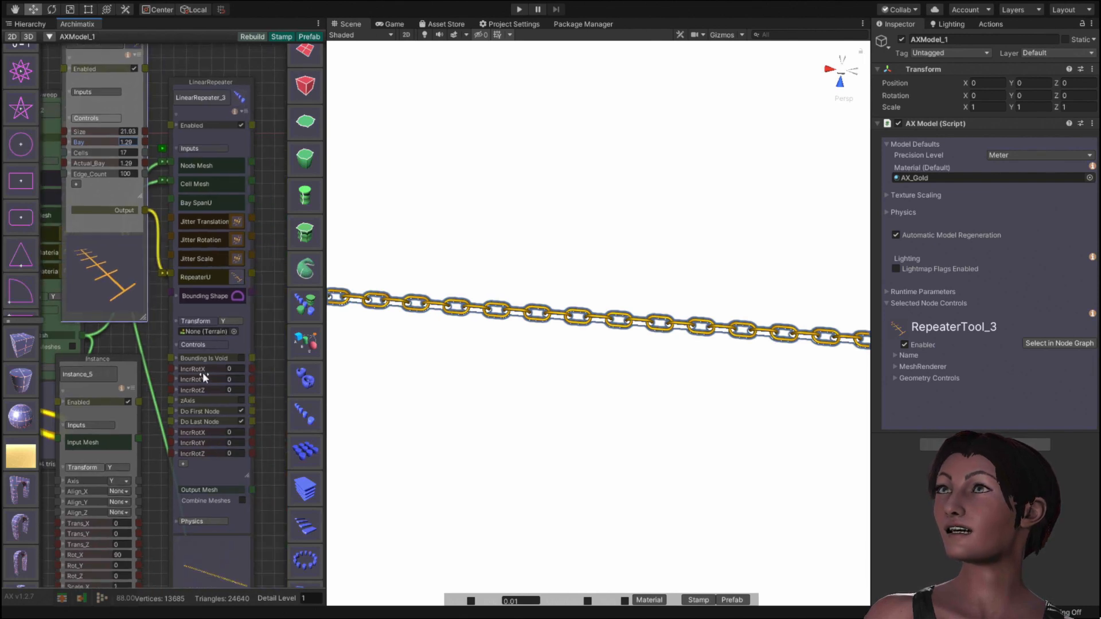
{"action": "left_click_drag", "start_coordinate": [192, 370], "coordinate": [300, 363]}
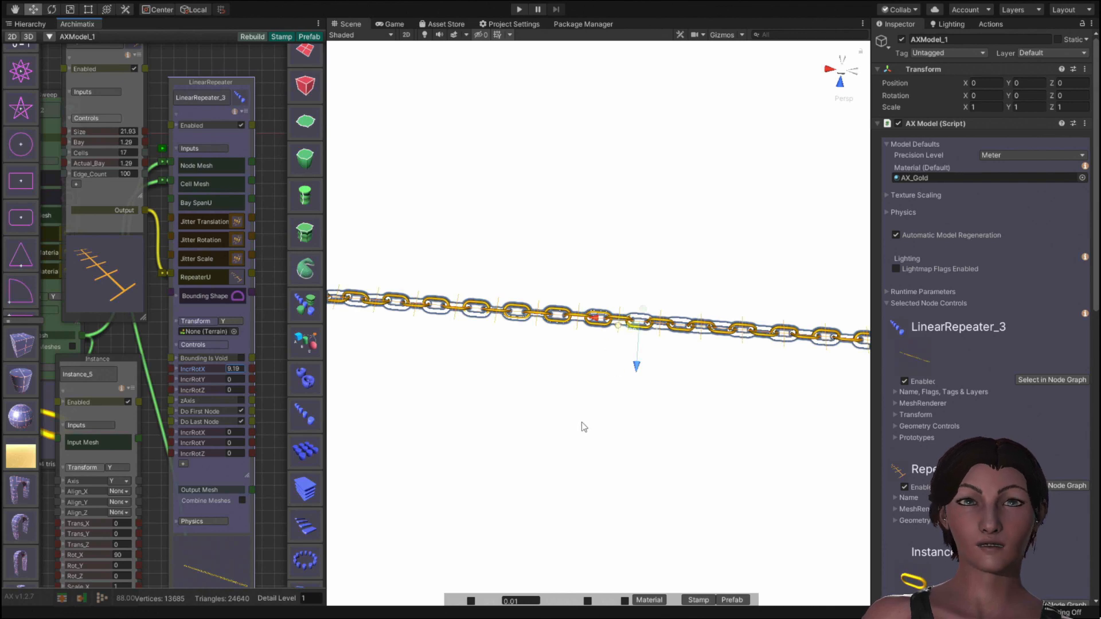
{"action": "key", "text": "alt"}
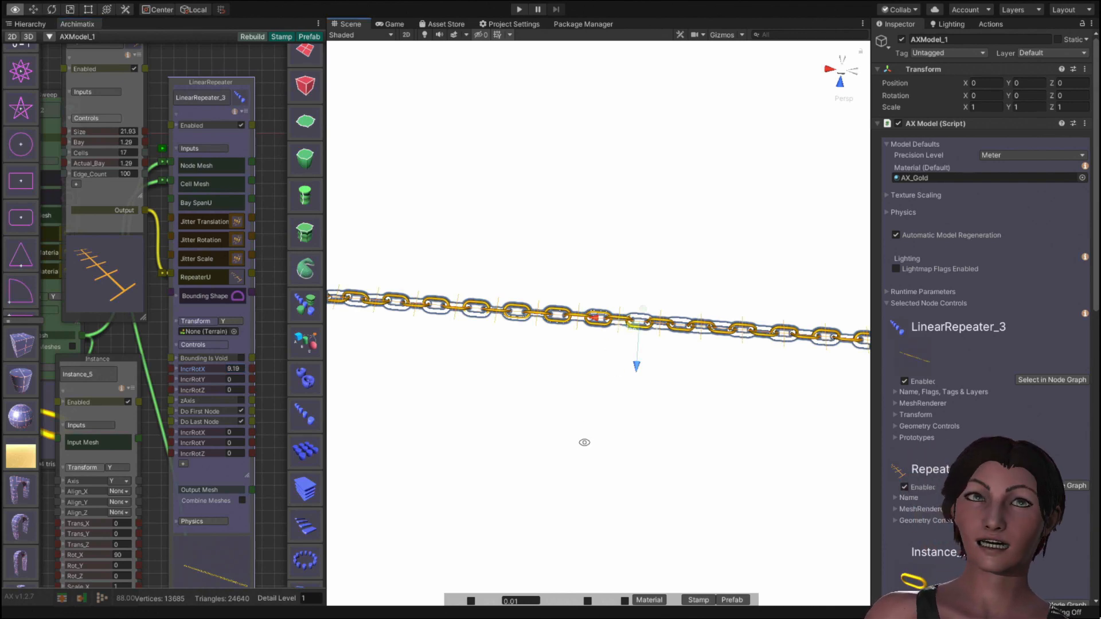
{"action": "left_click_drag", "start_coordinate": [585, 442], "coordinate": [555, 393], "text": "alt"}
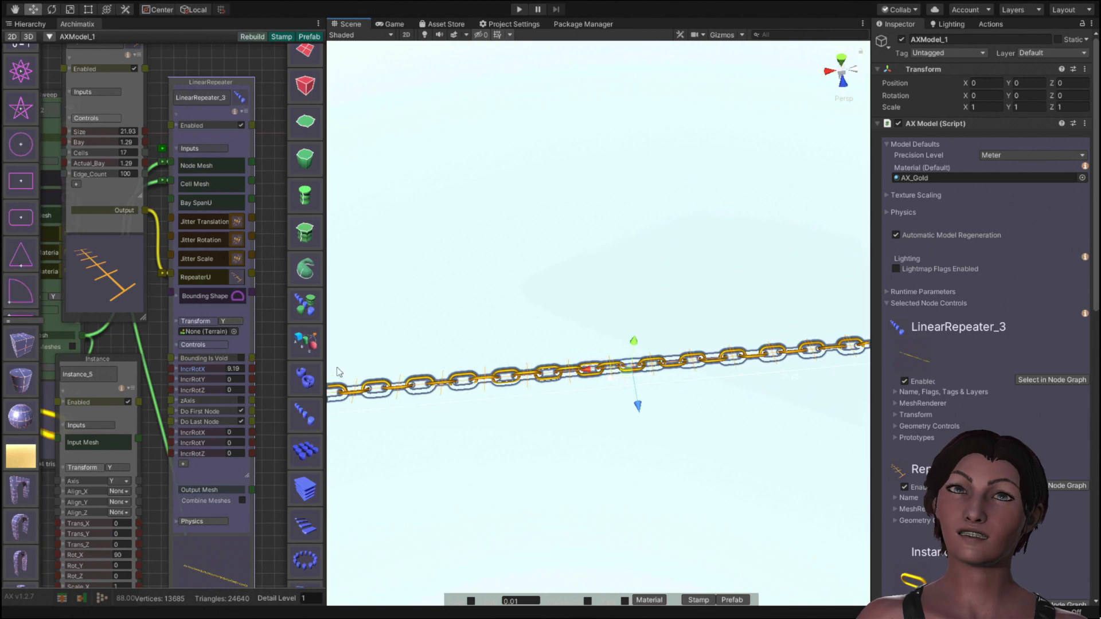
{"action": "scroll", "coordinate": [262, 326], "scroll_direction": "down", "scroll_amount": 2}
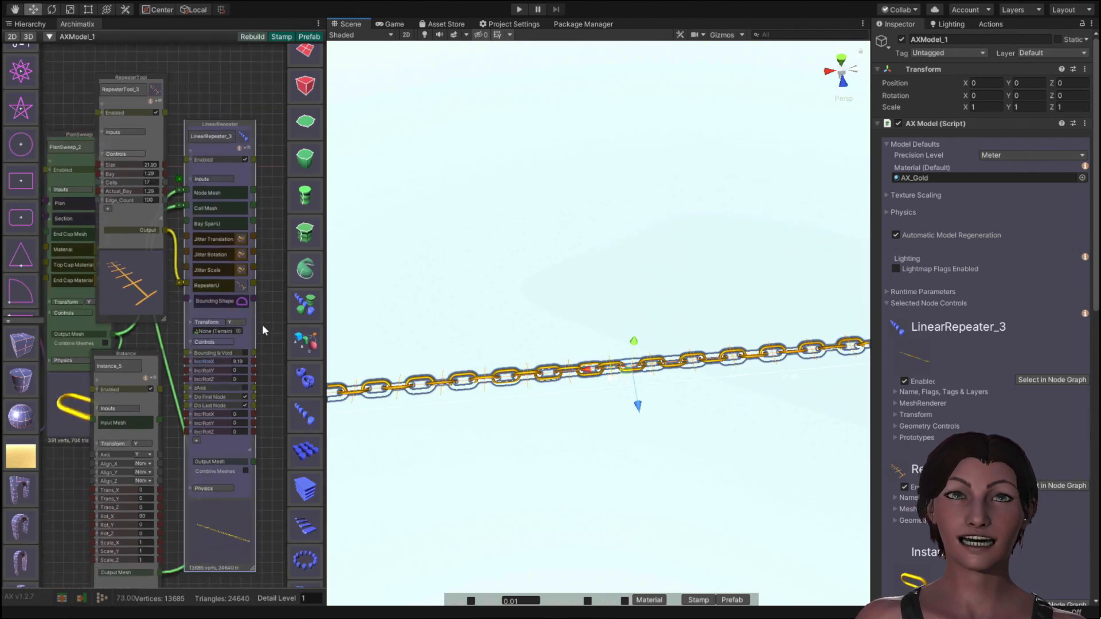
{"action": "middle_click_drag", "start_coordinate": [263, 325], "coordinate": [193, 270]}
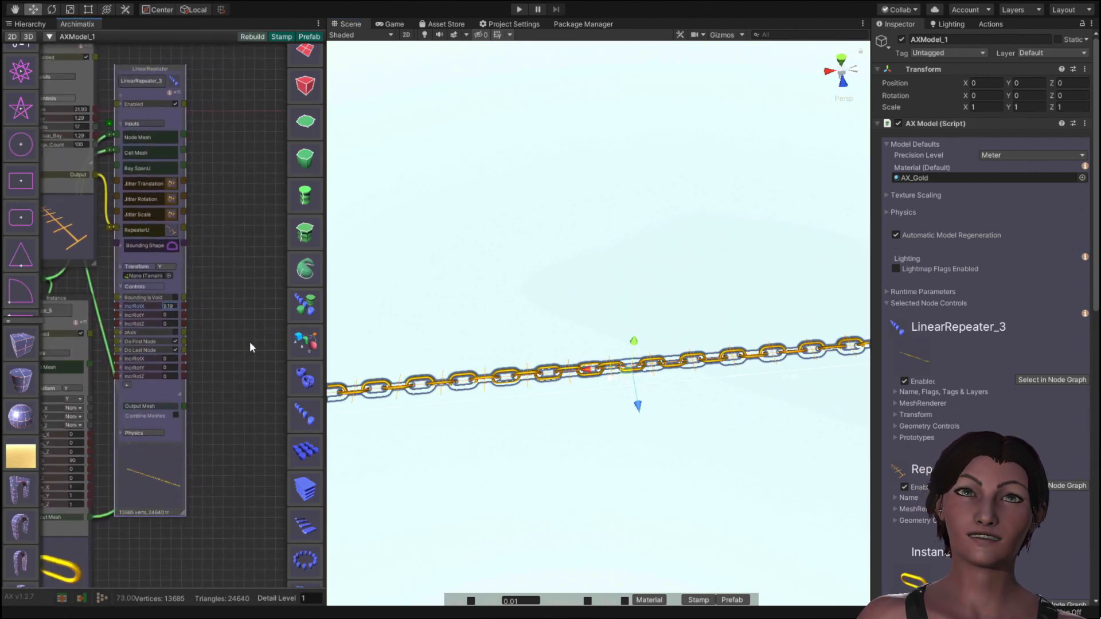
{"action": "scroll", "coordinate": [249, 343], "scroll_direction": "down", "scroll_amount": 7}
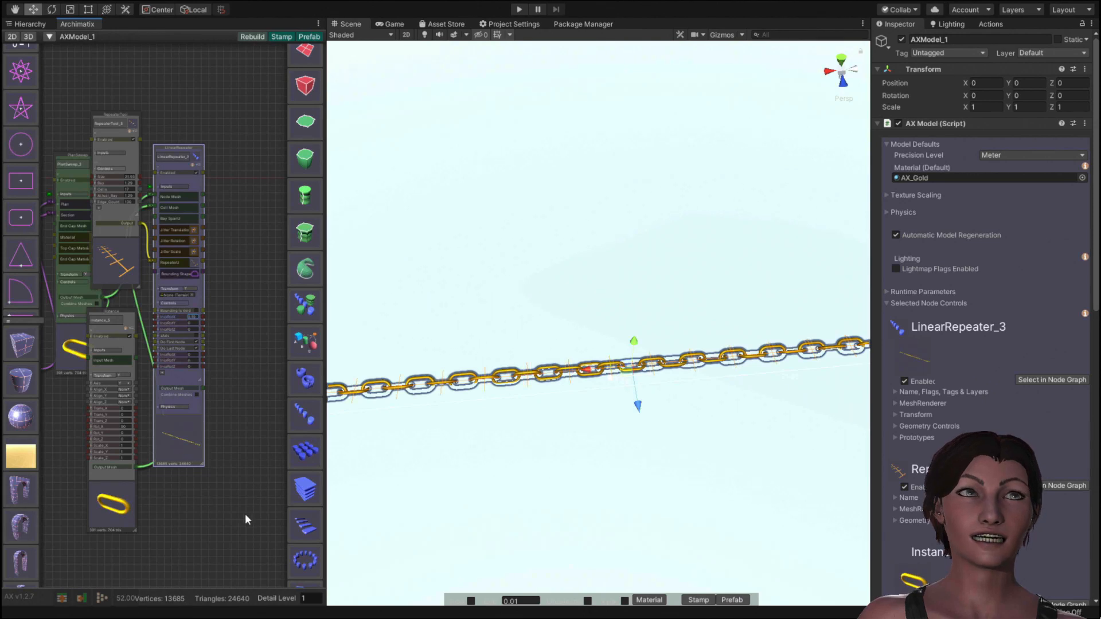
{"action": "scroll", "coordinate": [245, 514], "scroll_direction": "down", "scroll_amount": 1}
{"action": "middle_click_drag", "start_coordinate": [236, 497], "coordinate": [207, 467]}
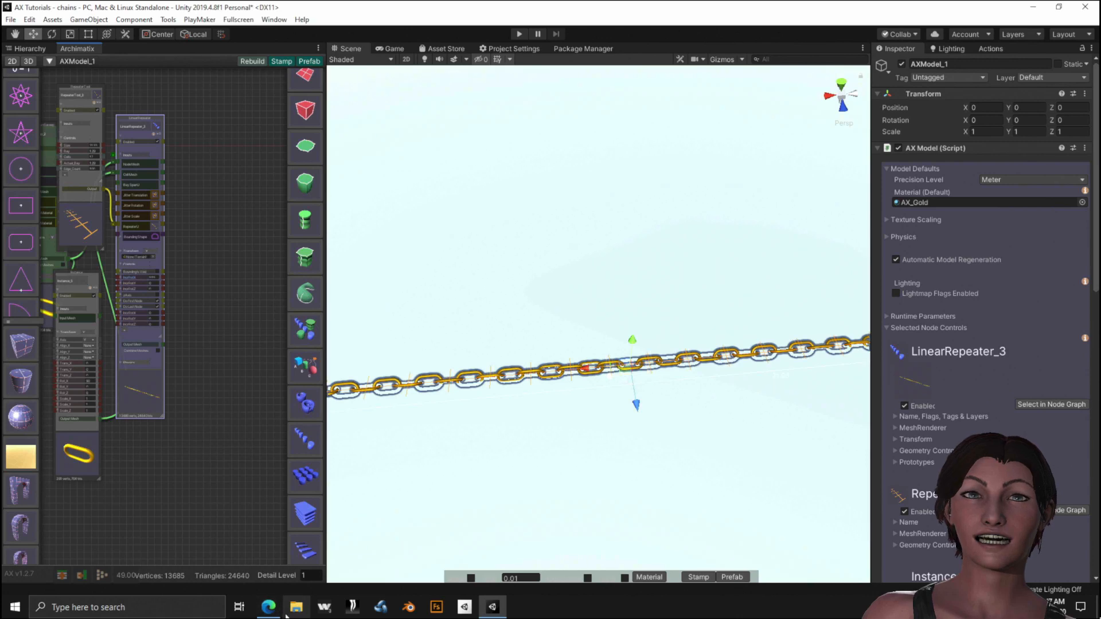
Step: Switch to the web browser and look through the 2D shapes and math nodes downloads on the Archimatix community site
{"action": "left_click", "coordinate": [273, 612]}
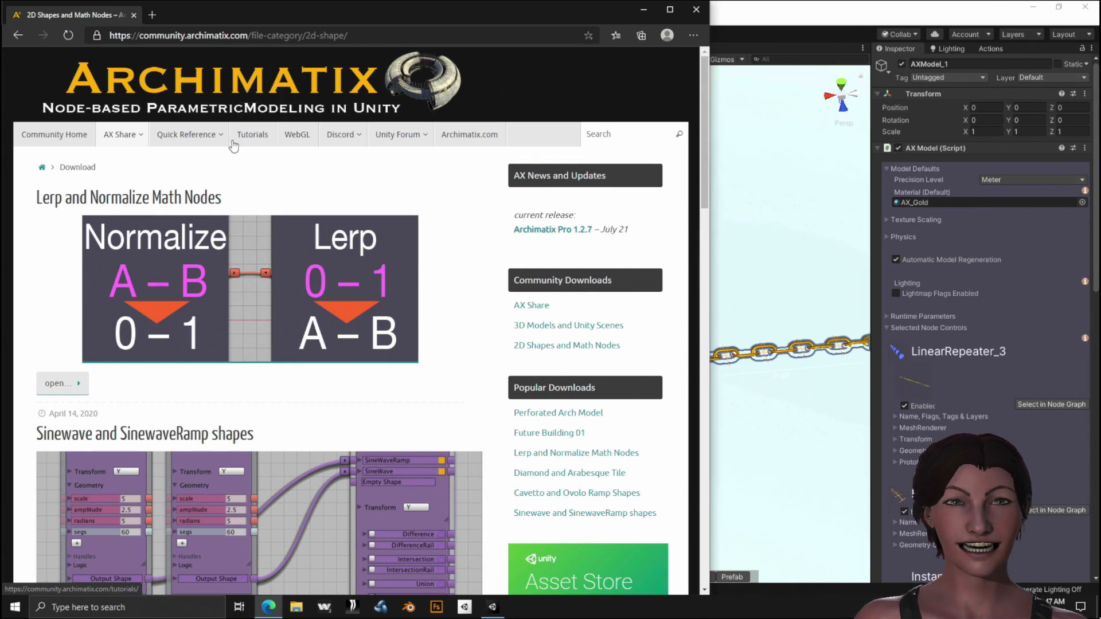
{"action": "mouse_move", "coordinate": [139, 150]}
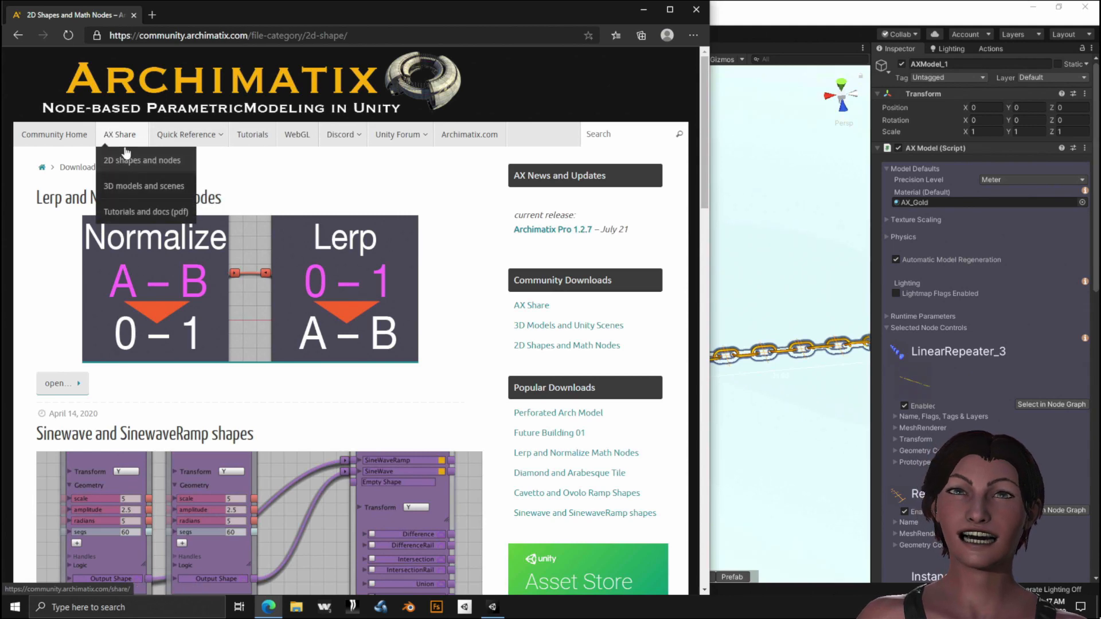
{"action": "scroll", "coordinate": [304, 207], "scroll_direction": "down", "scroll_amount": 7}
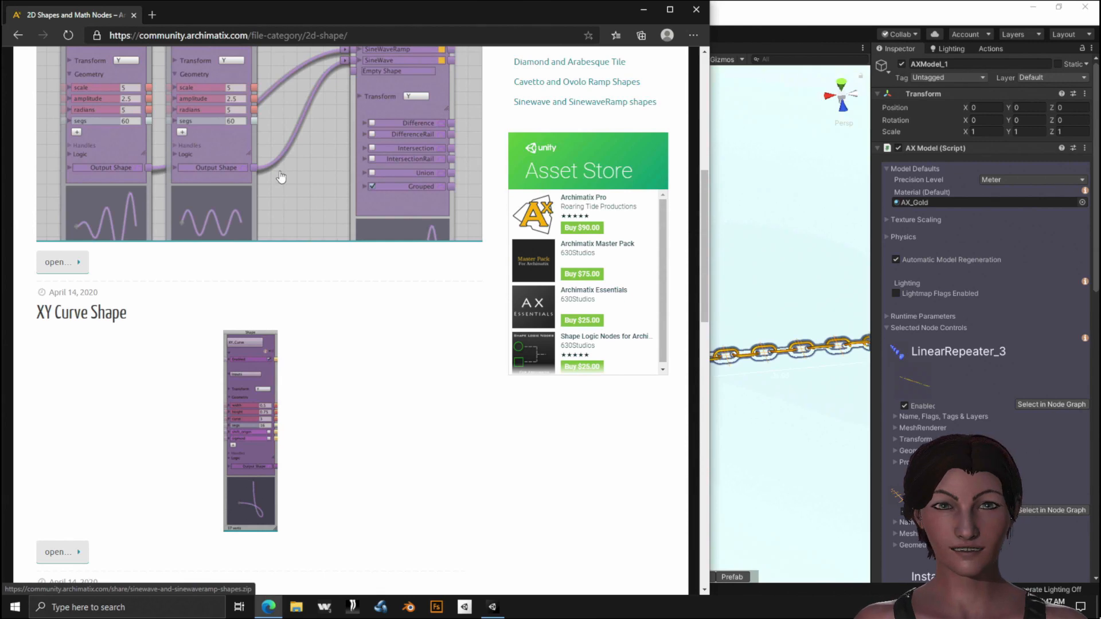
{"action": "scroll", "coordinate": [245, 167], "scroll_direction": "up", "scroll_amount": 3}
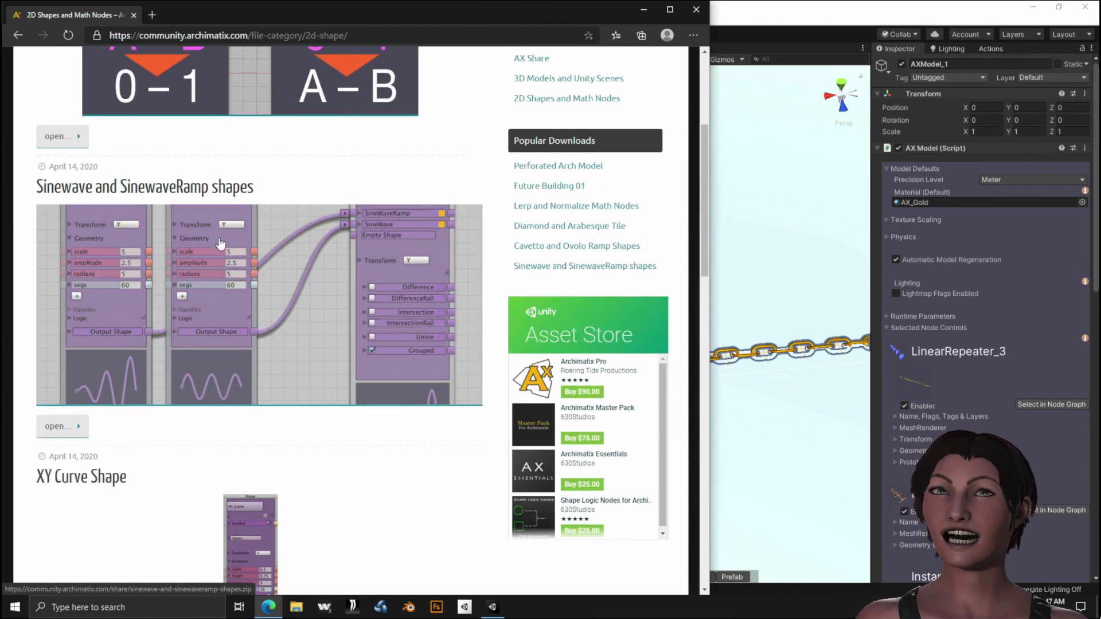
Step: Add a CavettoRamp shape and a PlanDeformer node beside the LinearRepeater in the Archimatix graph
{"action": "scroll", "coordinate": [315, 310], "scroll_direction": "down", "scroll_amount": 9}
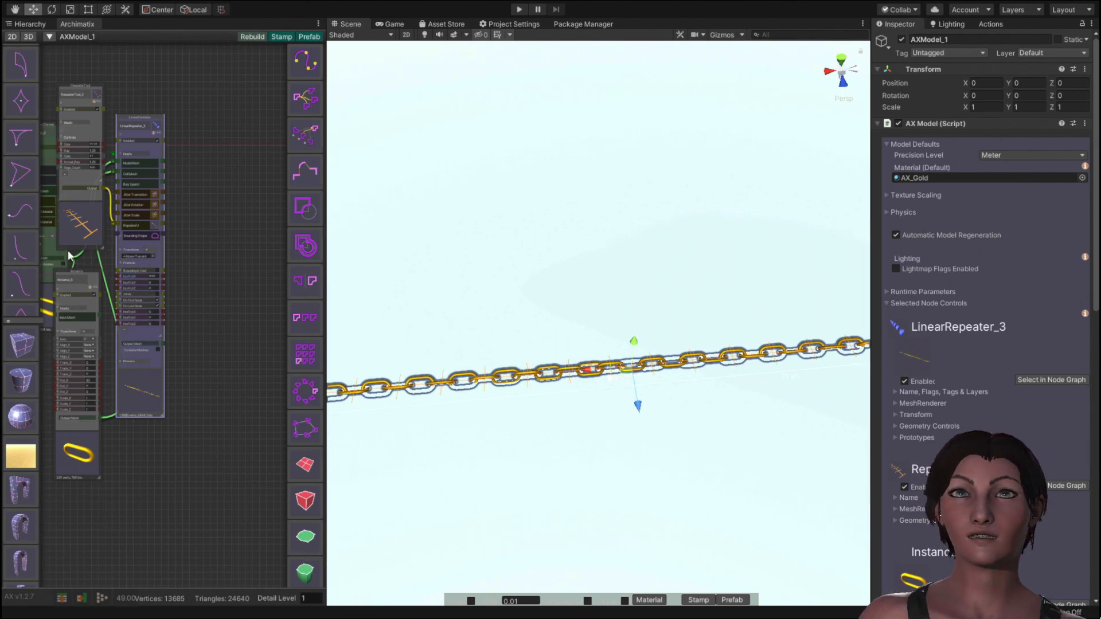
{"action": "left_click", "coordinate": [19, 249]}
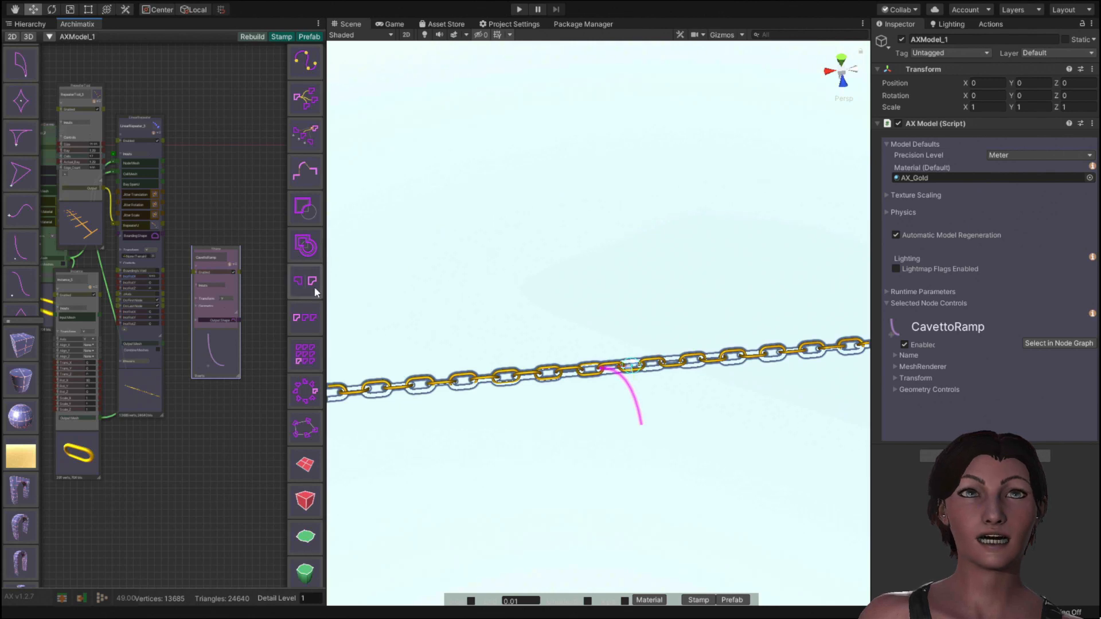
{"action": "scroll", "coordinate": [320, 424], "scroll_direction": "down", "scroll_amount": 2}
{"action": "scroll", "coordinate": [321, 421], "scroll_direction": "down", "scroll_amount": 9}
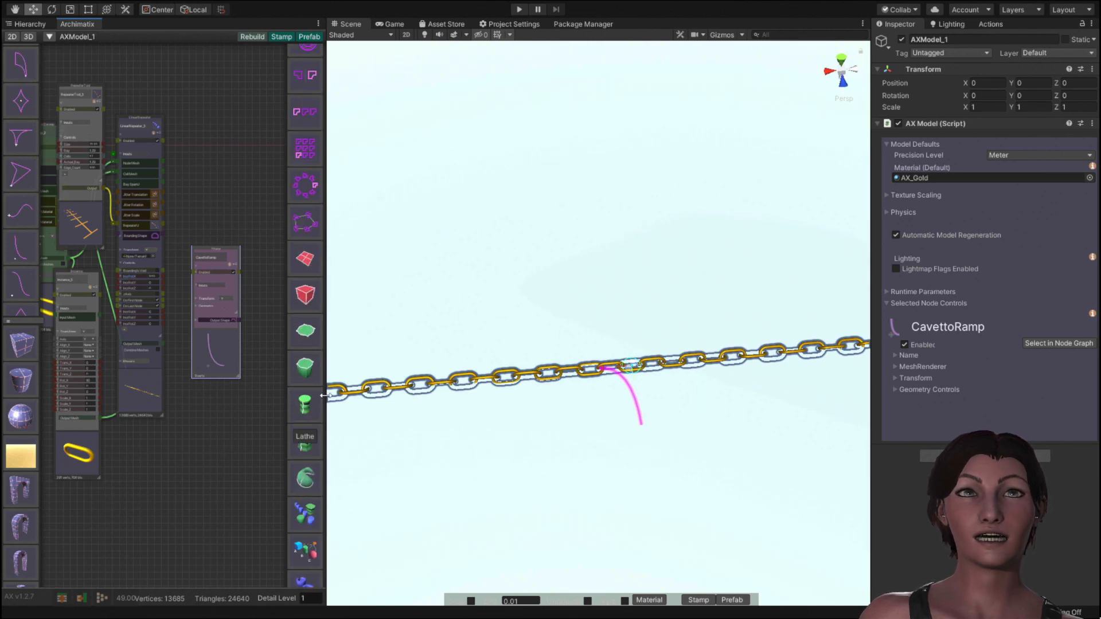
{"action": "scroll", "coordinate": [302, 390], "scroll_direction": "down", "scroll_amount": 6}
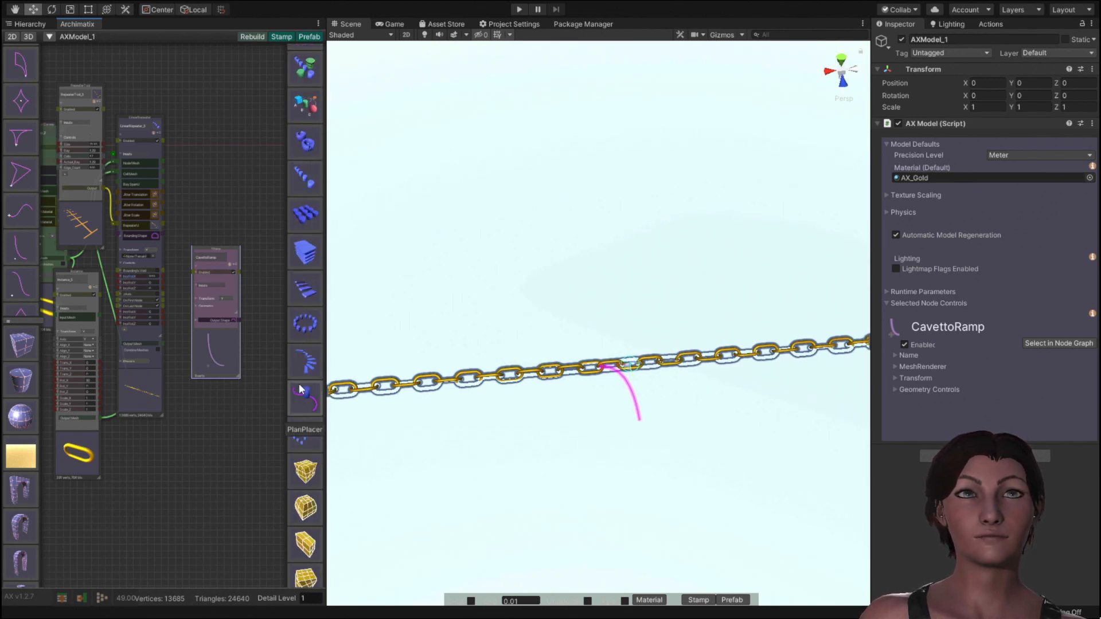
{"action": "scroll", "coordinate": [295, 421], "scroll_direction": "down", "scroll_amount": 3}
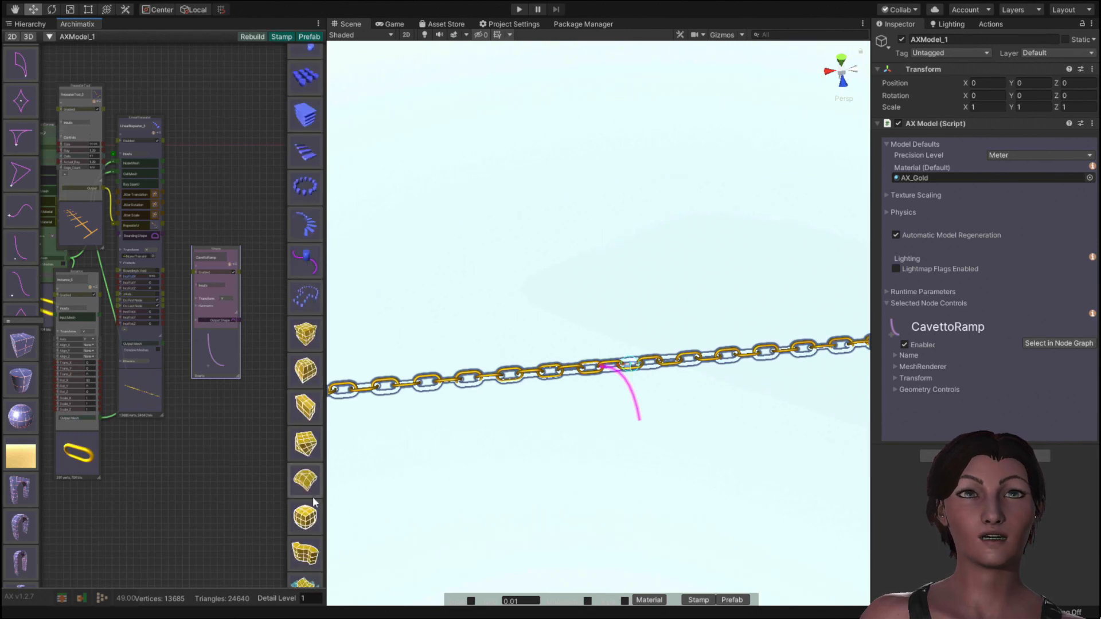
{"action": "left_click", "coordinate": [304, 554]}
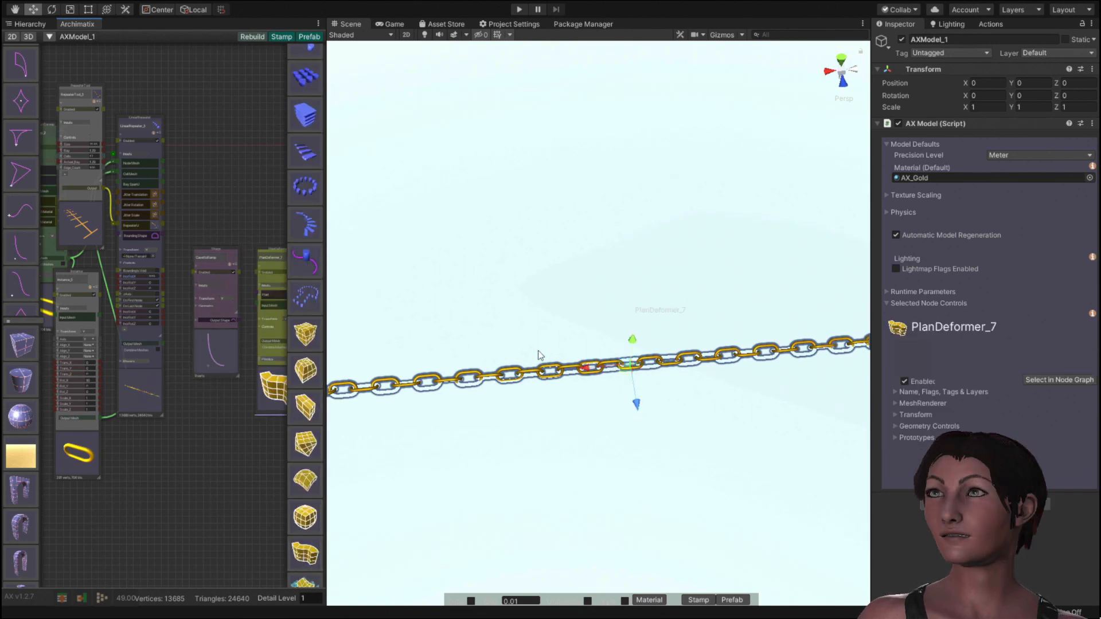
{"action": "scroll", "coordinate": [262, 467], "scroll_direction": "up", "scroll_amount": 4}
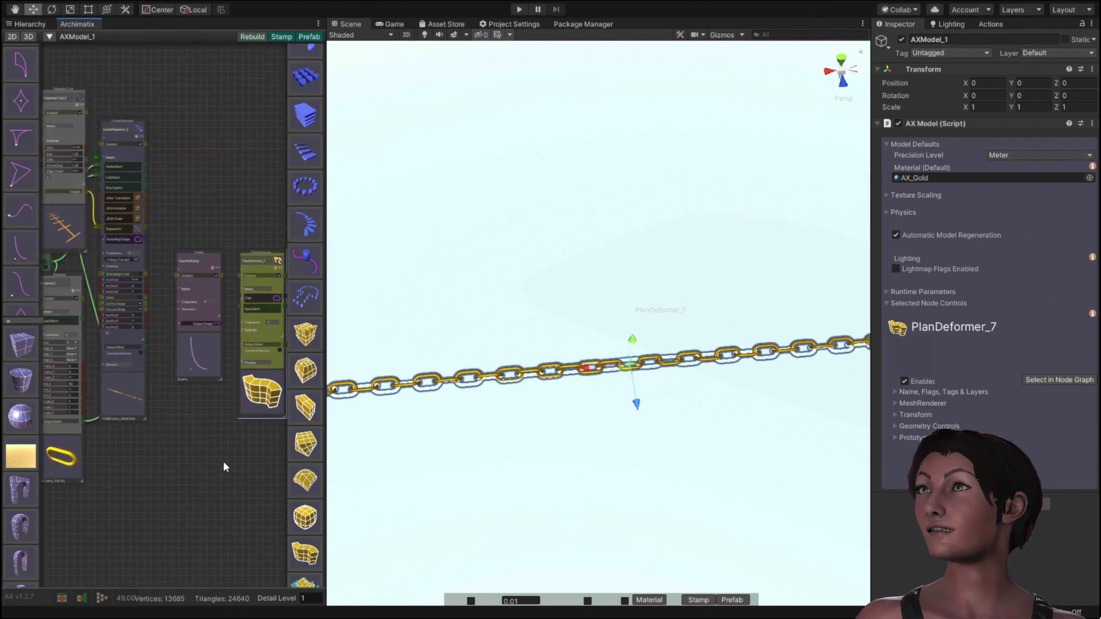
Step: Rearrange the graph so that the CavettoRamp shape node sits directly below the PlanDeformer node
{"action": "scroll", "coordinate": [158, 448], "scroll_direction": "up", "scroll_amount": 2}
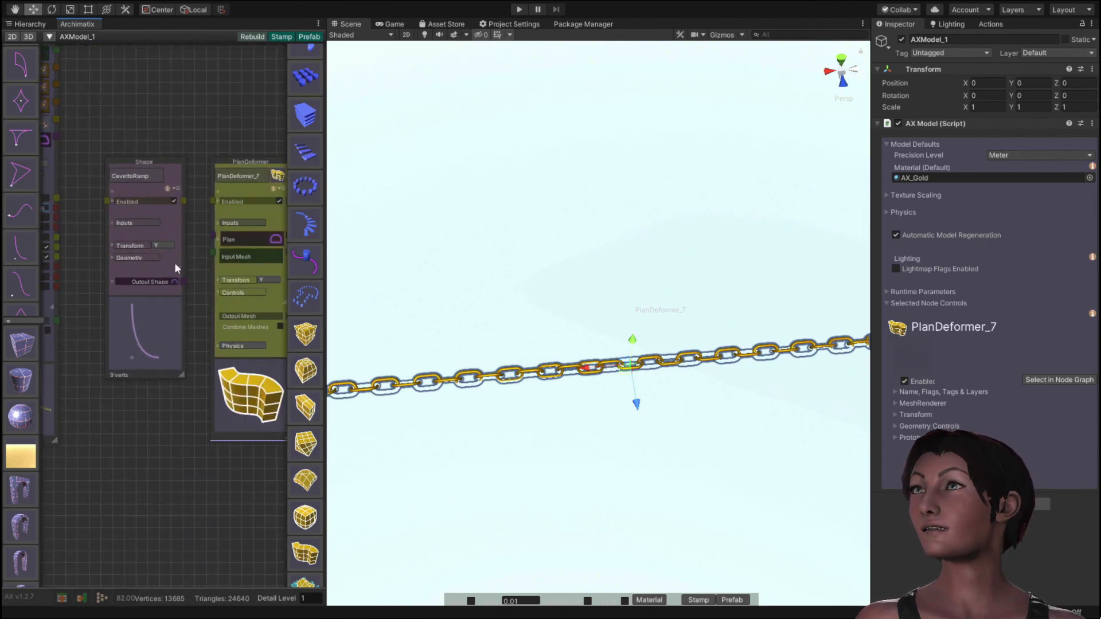
{"action": "left_click_drag", "start_coordinate": [166, 222], "coordinate": [187, 410]}
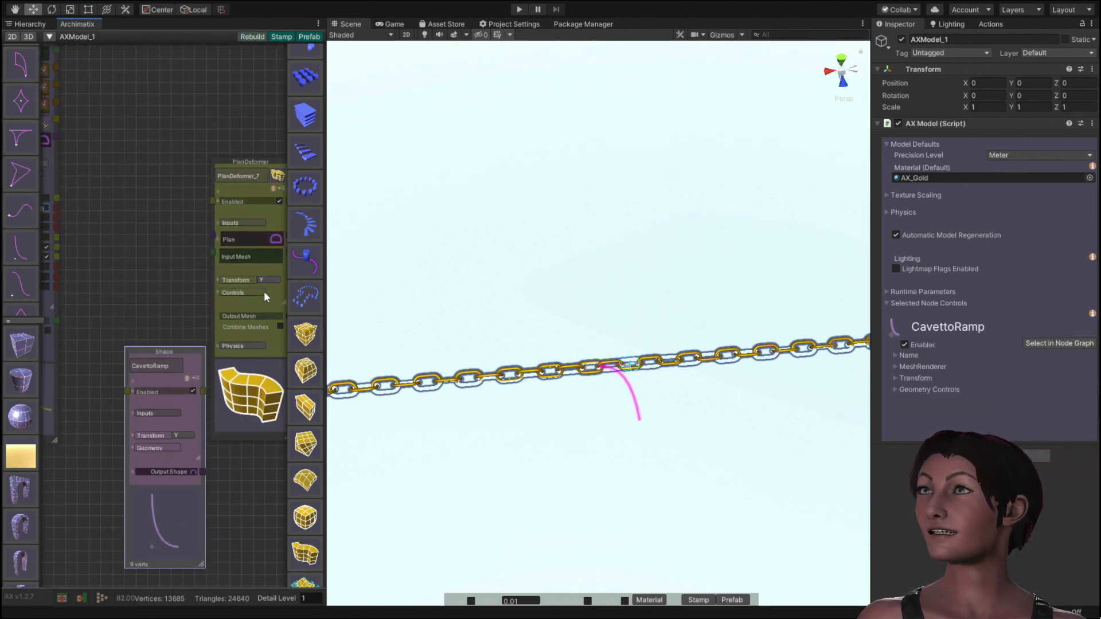
{"action": "left_click", "coordinate": [250, 253]}
{"action": "left_click_drag", "start_coordinate": [249, 252], "coordinate": [188, 180]}
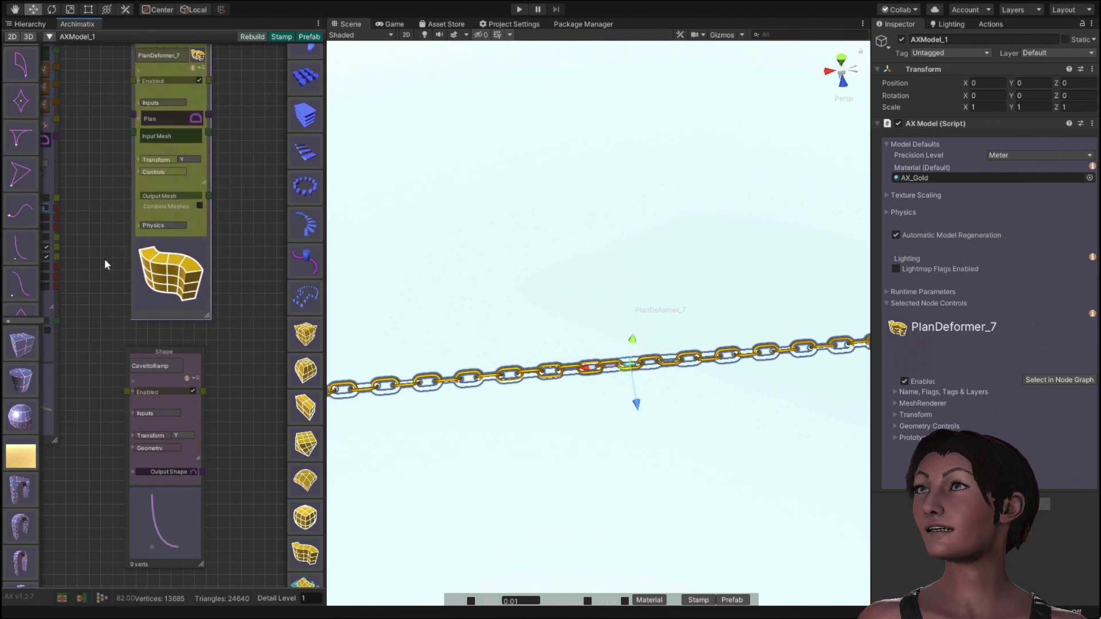
Step: Feed the LinearRepeater's output mesh into the PlanDeformer's Input Mesh and the CavettoRamp's output shape into its Plan input
{"action": "middle_click_drag", "start_coordinate": [106, 259], "coordinate": [141, 287]}
{"action": "left_click_drag", "start_coordinate": [94, 342], "coordinate": [171, 154]}
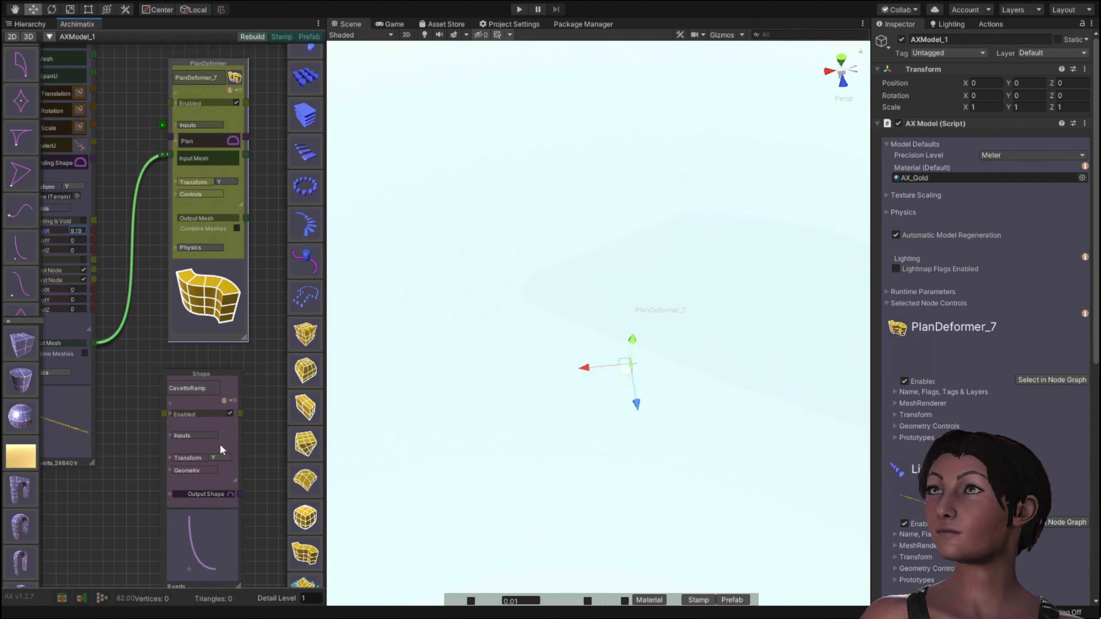
{"action": "left_click_drag", "start_coordinate": [241, 496], "coordinate": [169, 138]}
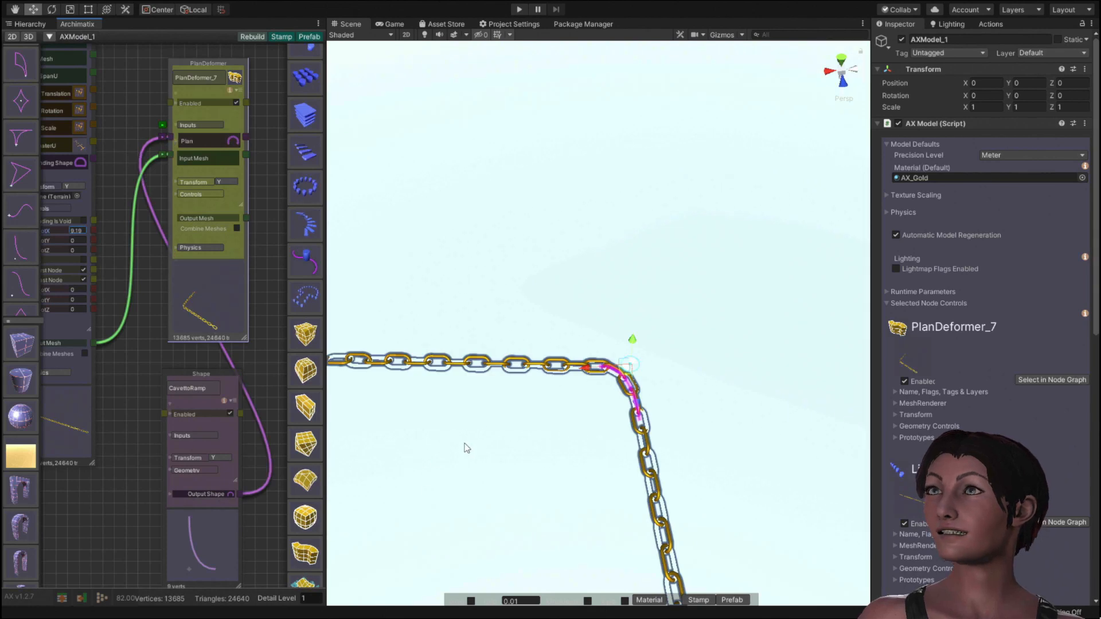
{"action": "scroll", "coordinate": [541, 398], "scroll_direction": "down", "scroll_amount": 5}
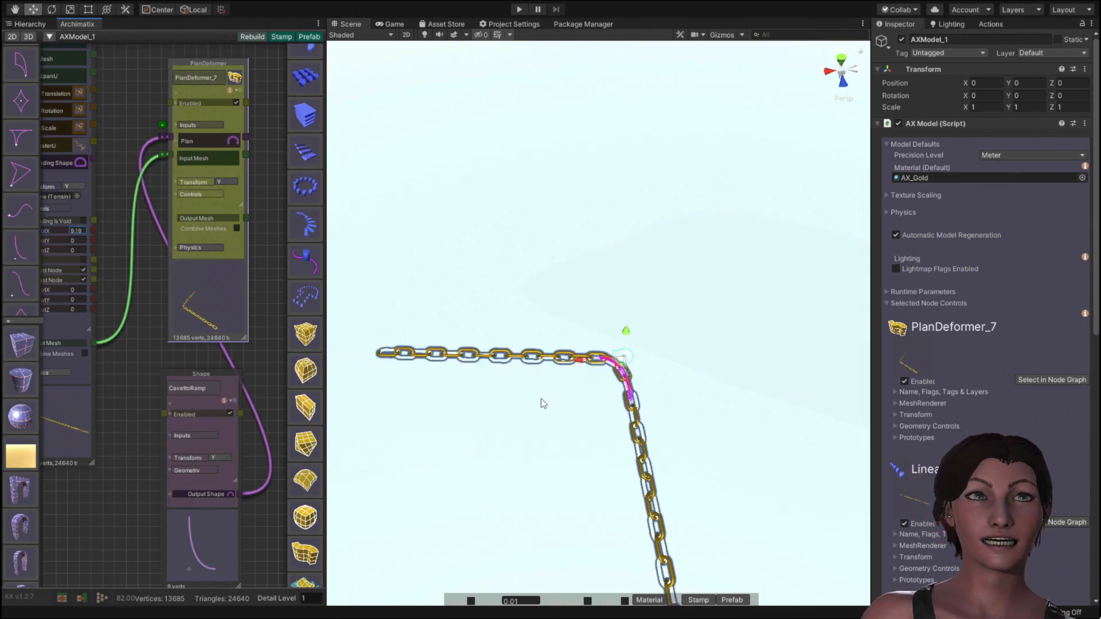
{"action": "scroll", "coordinate": [541, 407], "scroll_direction": "down", "scroll_amount": 2}
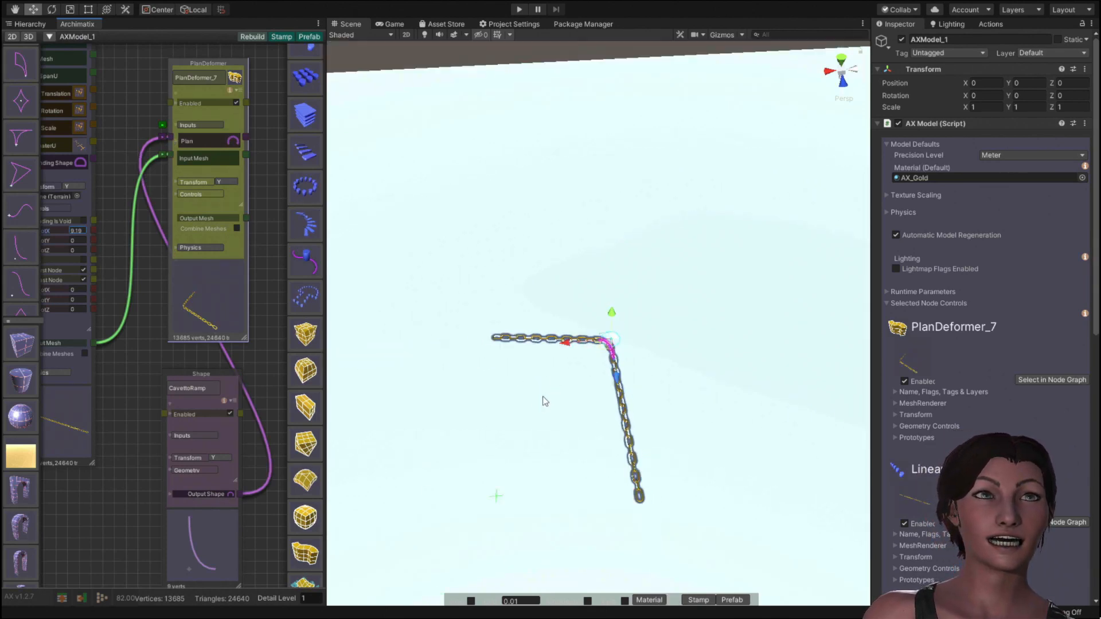
{"action": "scroll", "coordinate": [542, 404], "scroll_direction": "up", "scroll_amount": 4}
{"action": "scroll", "coordinate": [542, 404], "scroll_direction": "up", "scroll_amount": 2}
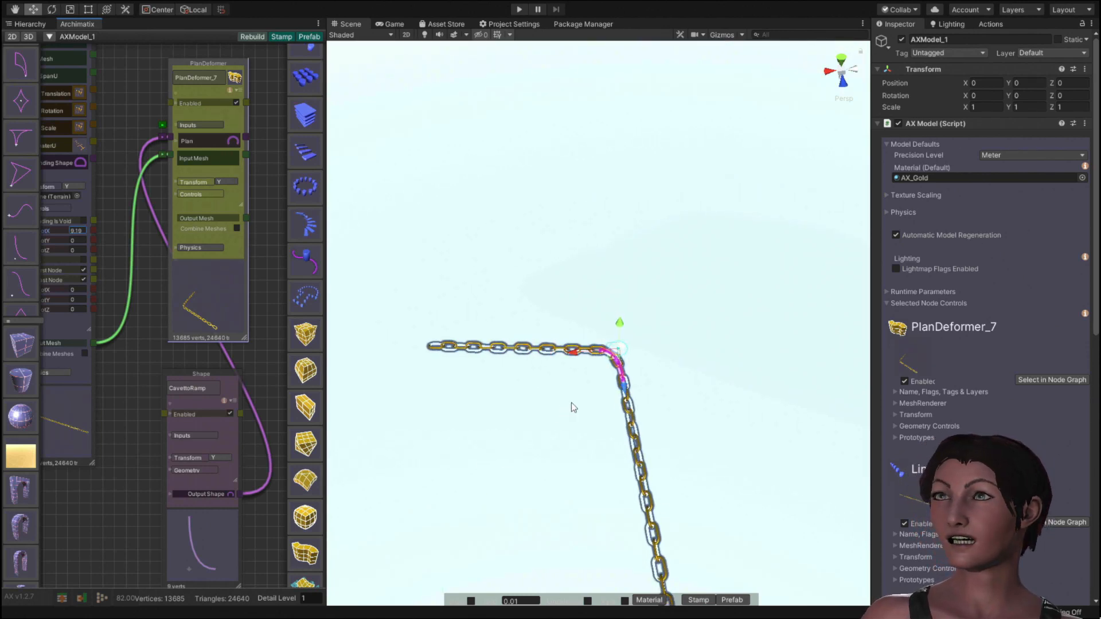
{"action": "left_click_drag", "start_coordinate": [528, 398], "coordinate": [711, 483], "text": "alt"}
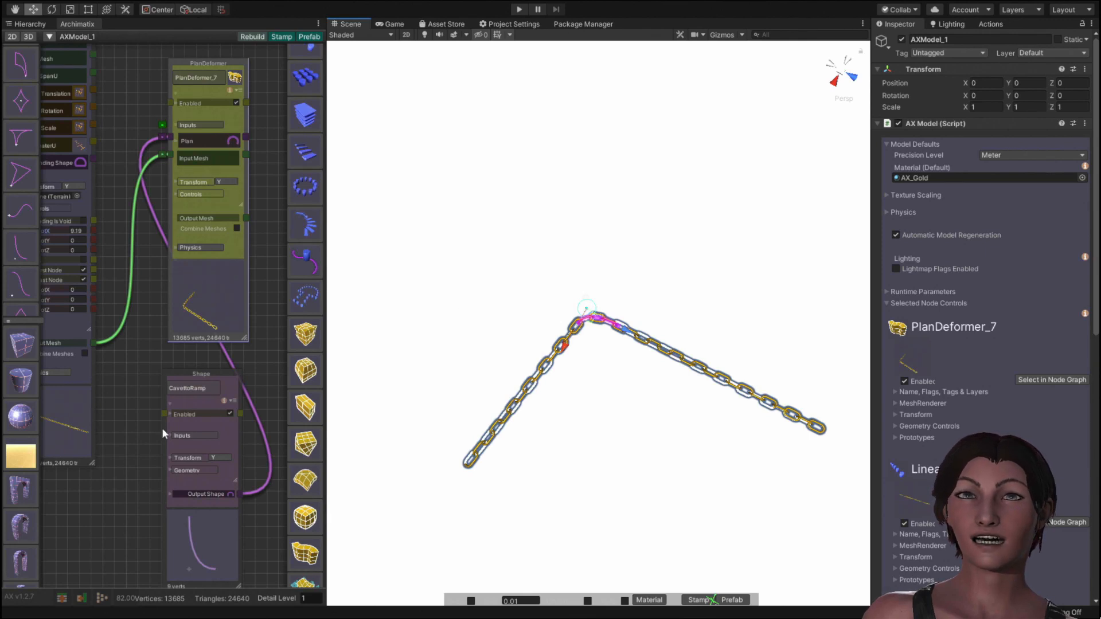
Step: Shorten the chain by reducing the RepeaterTool's Size to 13.43
{"action": "middle_click_drag", "start_coordinate": [108, 415], "coordinate": [286, 553]}
{"action": "scroll", "coordinate": [286, 553], "scroll_direction": "up", "scroll_amount": 1}
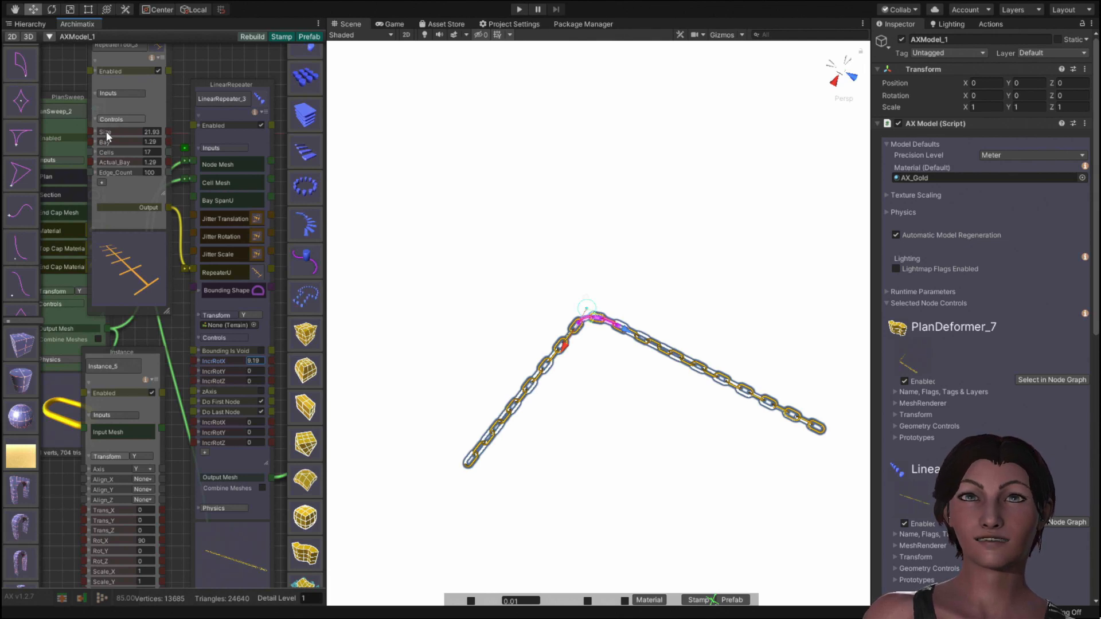
{"action": "left_click_drag", "start_coordinate": [106, 132], "coordinate": [1083, 217]}
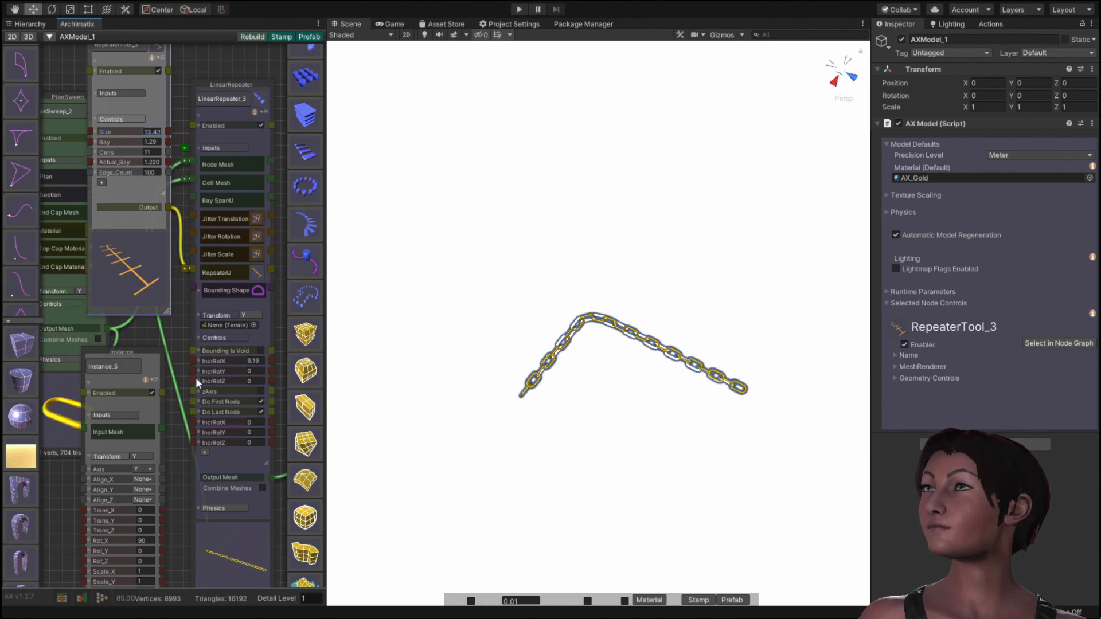
Step: Expand the LinearRepeater's transform settings and set Trans_X to -2.6 to slide the chain along the curve
{"action": "left_click", "coordinate": [219, 339]}
{"action": "left_click", "coordinate": [222, 315]}
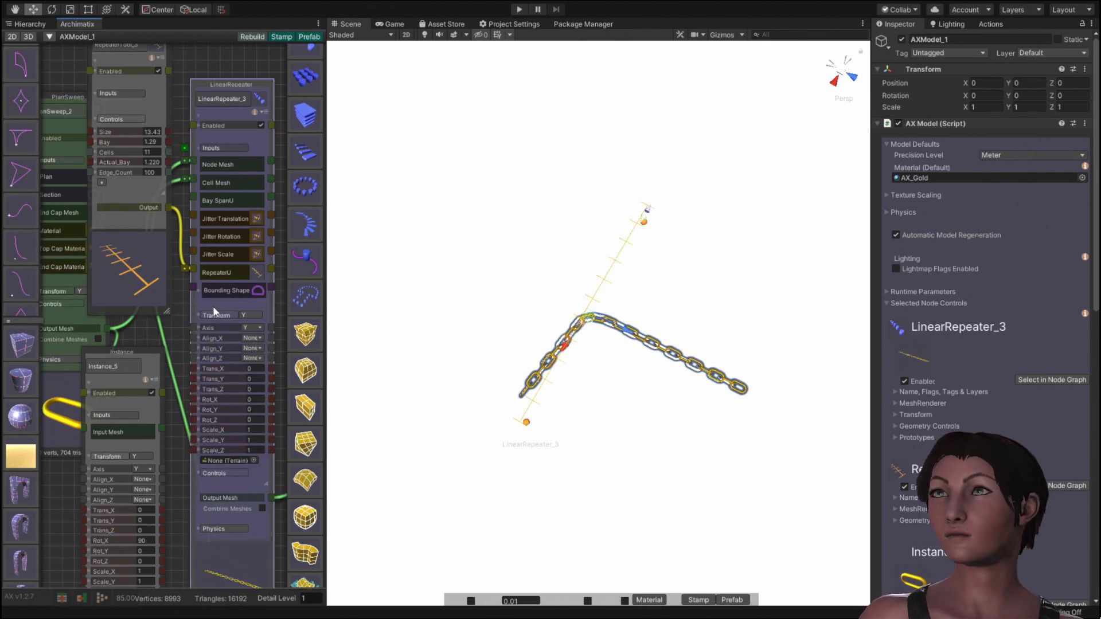
{"action": "left_click", "coordinate": [213, 368]}
{"action": "mouse_move", "coordinate": [222, 367]}
{"action": "left_mouse_down"}
{"action": "mouse_move", "coordinate": [178, 375]}
{"action": "mouse_move", "coordinate": [234, 373]}
{"action": "mouse_move", "coordinate": [141, 377]}
{"action": "mouse_move", "coordinate": [242, 372]}
{"action": "mouse_move", "coordinate": [205, 373]}
{"action": "left_mouse_up"}
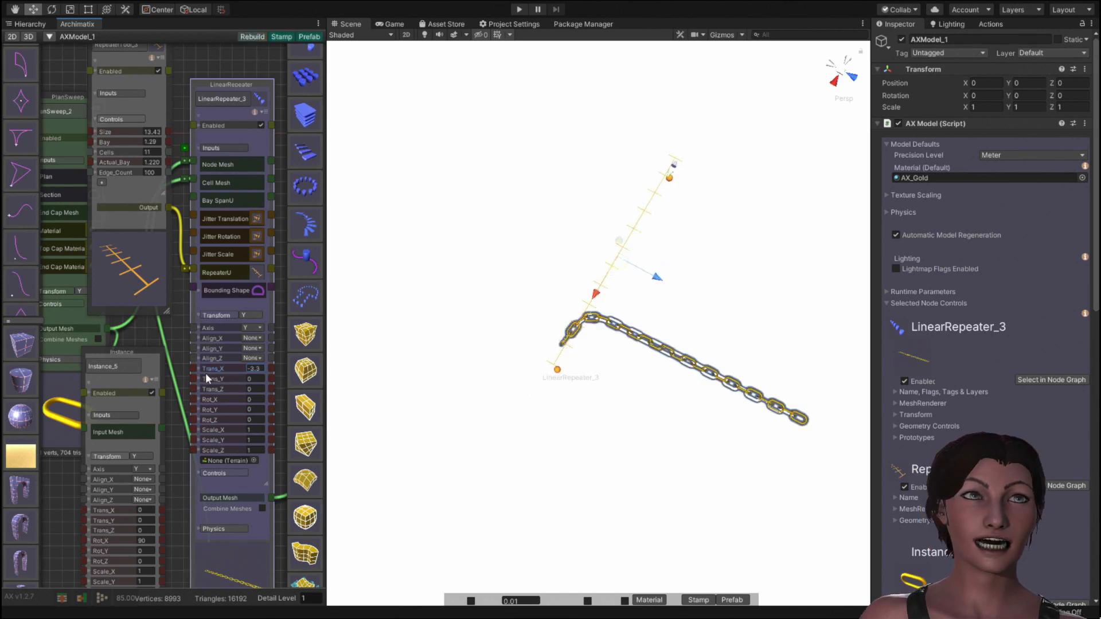
{"action": "left_click_drag", "start_coordinate": [207, 374], "coordinate": [139, 376]}
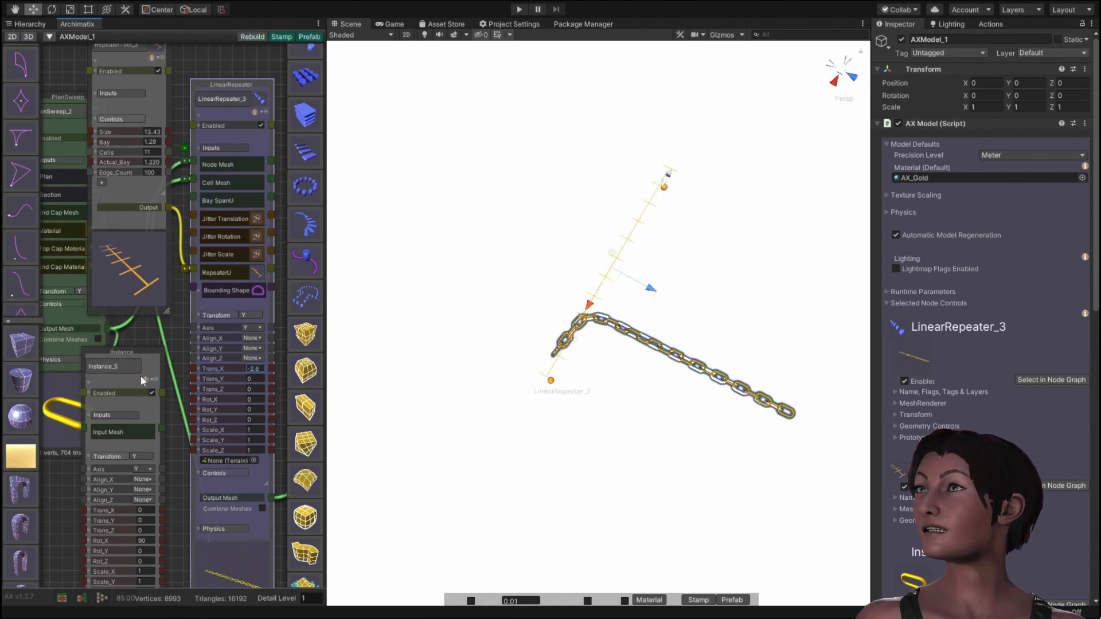
Step: Remove the connection from the LinearRepeater to the PlanDeformer and set the LinearRepeater's Trans_X to -7.57
{"action": "left_click_drag", "start_coordinate": [169, 449], "coordinate": [19, 323]}
{"action": "left_click", "coordinate": [264, 448]}
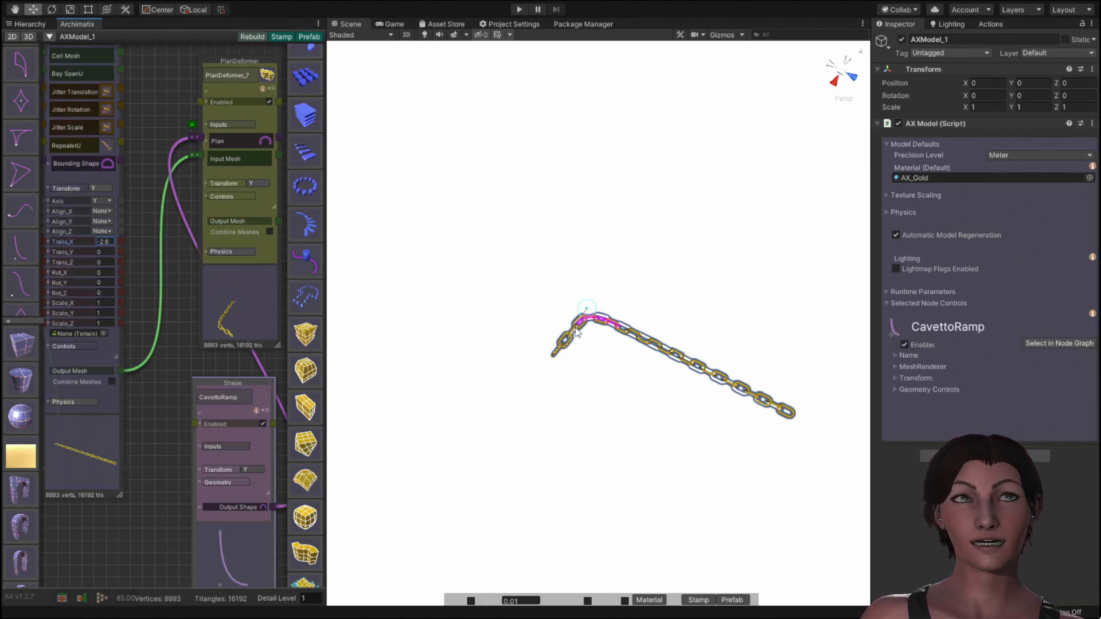
{"action": "left_click", "coordinate": [157, 339]}
{"action": "key", "text": "Delete"}
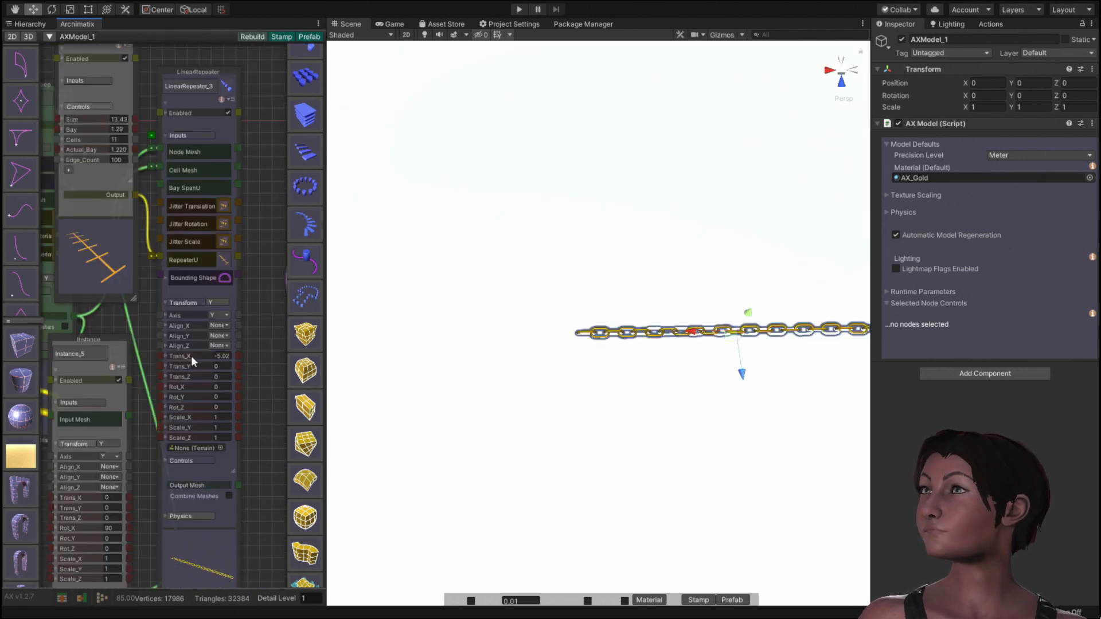
{"action": "mouse_move", "coordinate": [178, 355]}
{"action": "left_mouse_down"}
{"action": "mouse_move", "coordinate": [188, 354]}
{"action": "mouse_move", "coordinate": [156, 357]}
{"action": "left_mouse_up"}
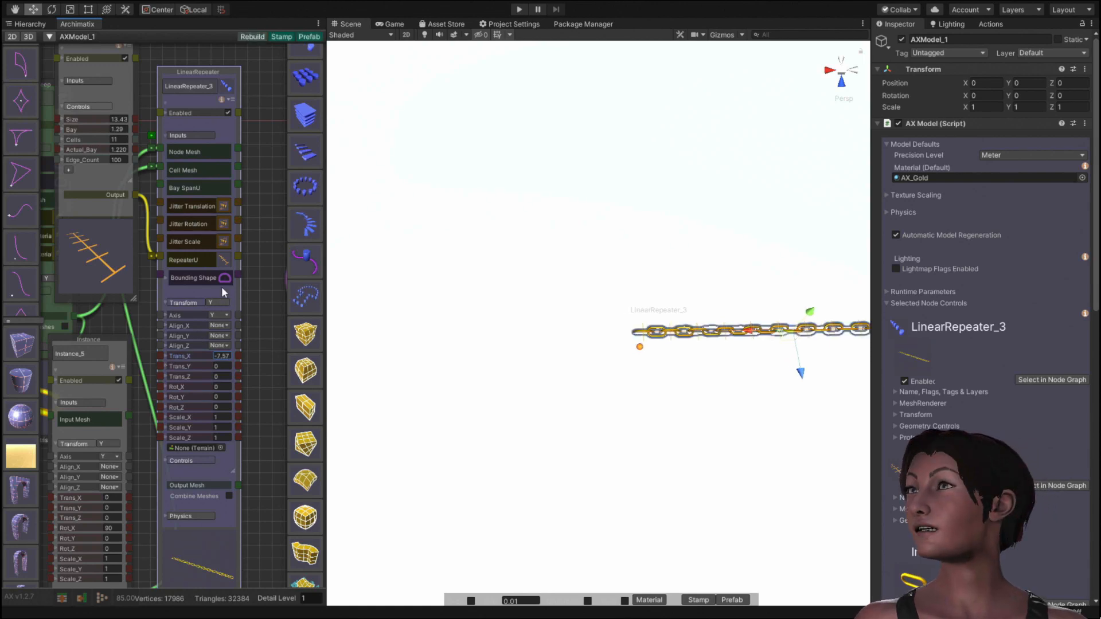
Step: Link the RepeaterTool's Size to the LinearRepeater's Trans_X and test the relation by reducing Size to 7.11
{"action": "left_click_drag", "start_coordinate": [221, 287], "coordinate": [246, 275]}
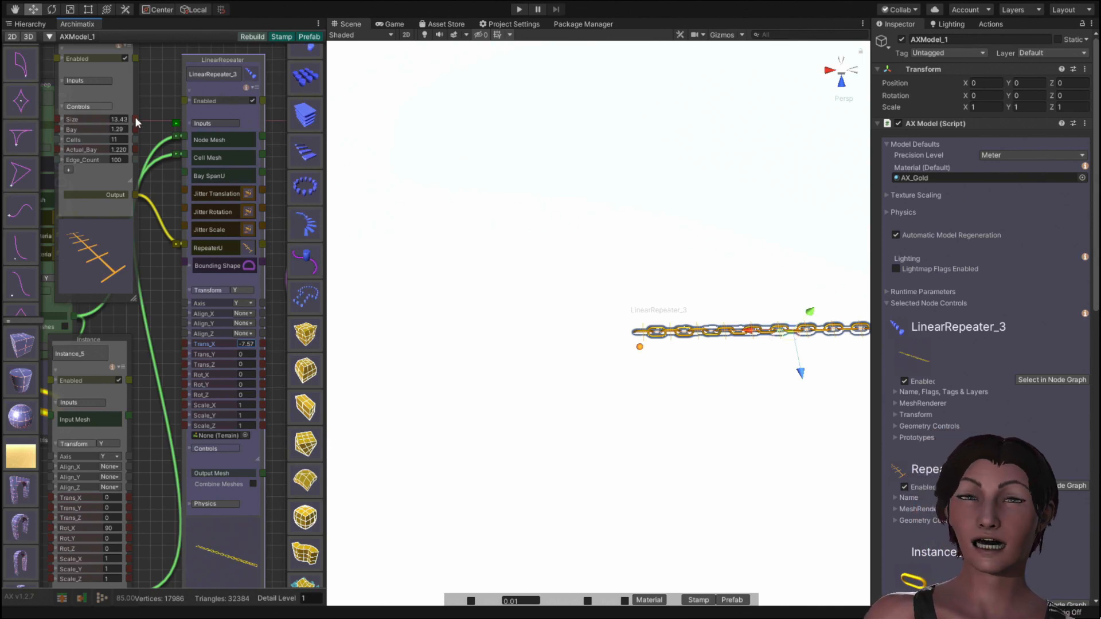
{"action": "left_click_drag", "start_coordinate": [134, 119], "coordinate": [183, 342]}
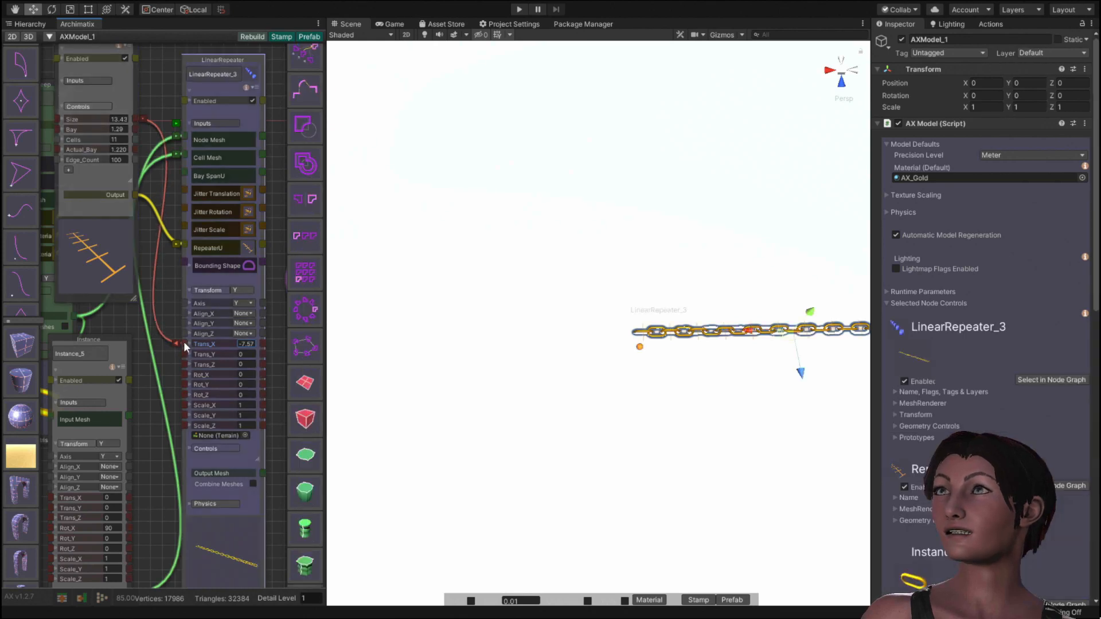
{"action": "left_click_drag", "start_coordinate": [73, 119], "coordinate": [32, 133]}
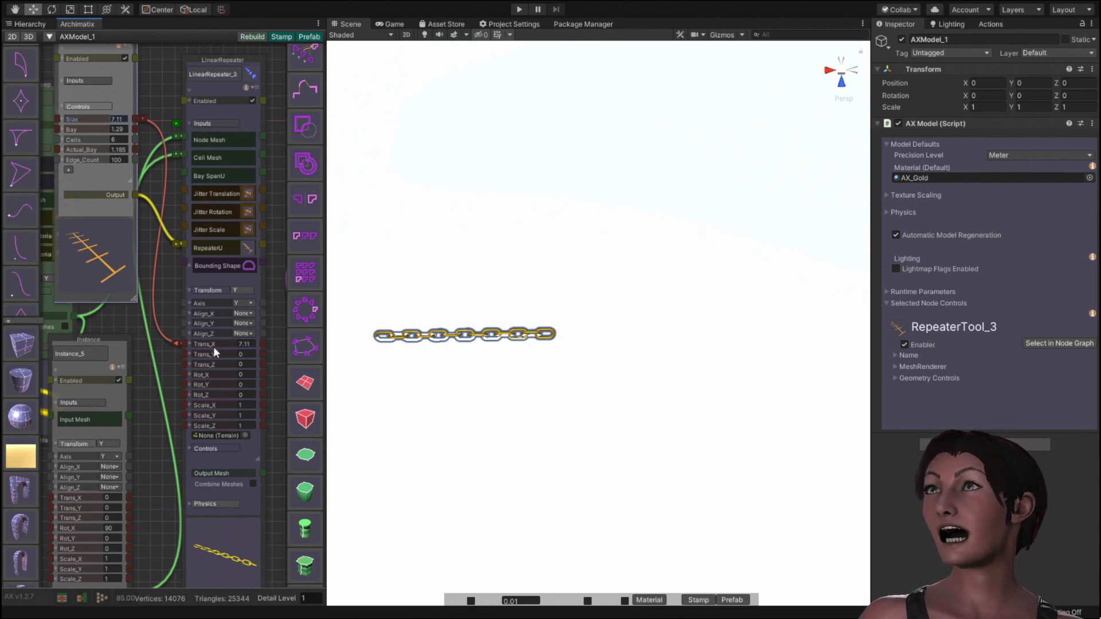
Step: Edit the relation so Trans_X equals RepeaterTool_3.Size/2, clear the reverse expression for Size, and save it
{"action": "left_click", "coordinate": [164, 189]}
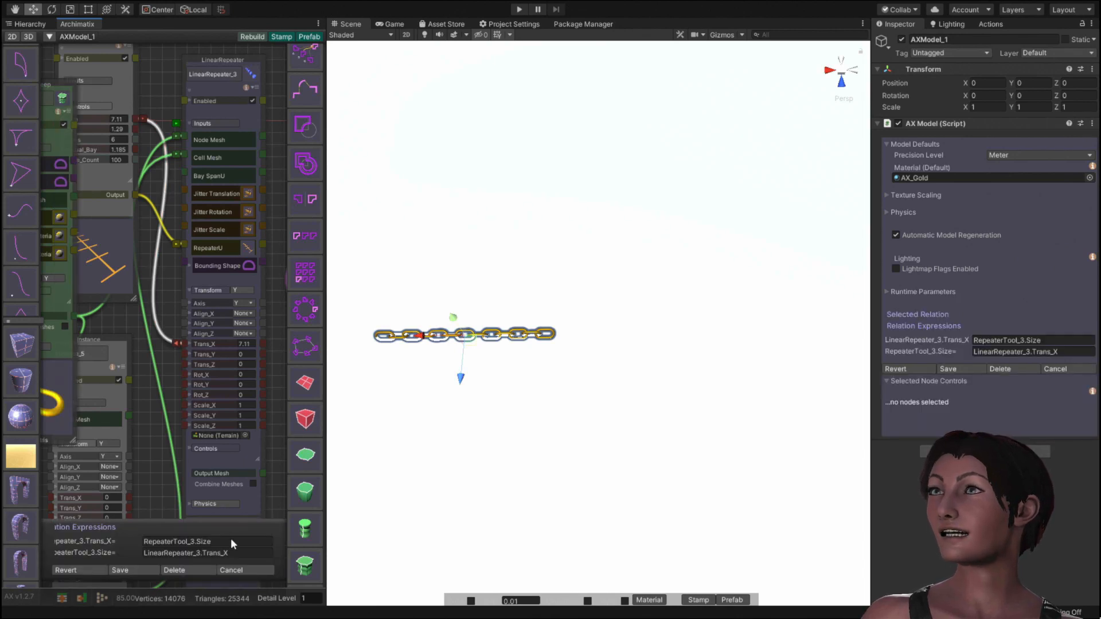
{"action": "left_click", "coordinate": [231, 540]}
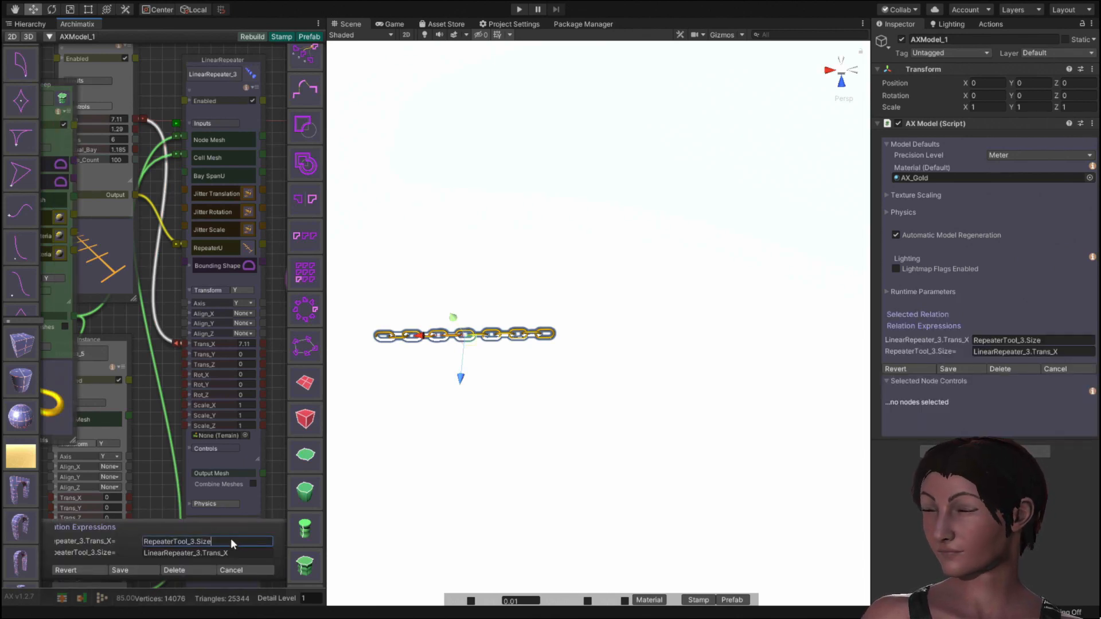
{"action": "type", "text": "/2"}
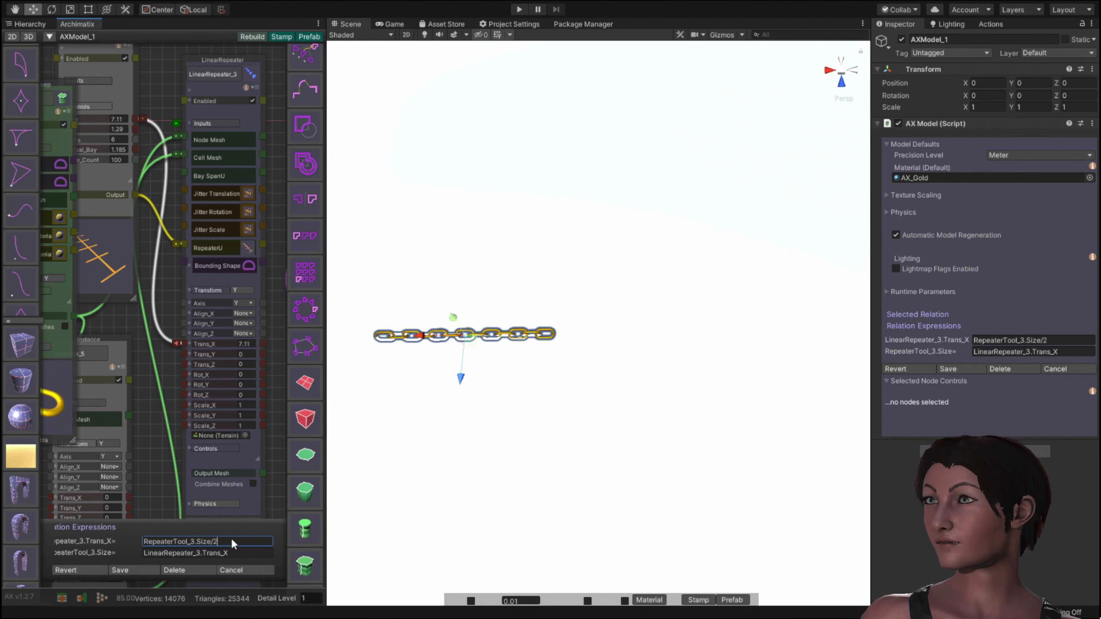
{"action": "left_click", "coordinate": [245, 550]}
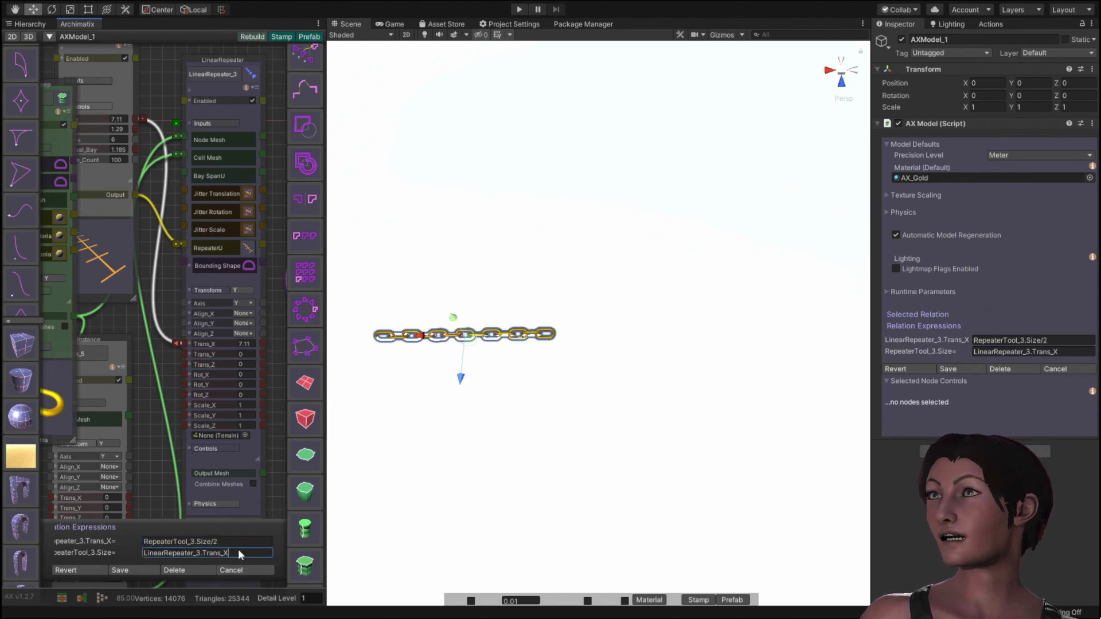
{"action": "key", "text": "BackSpace"}
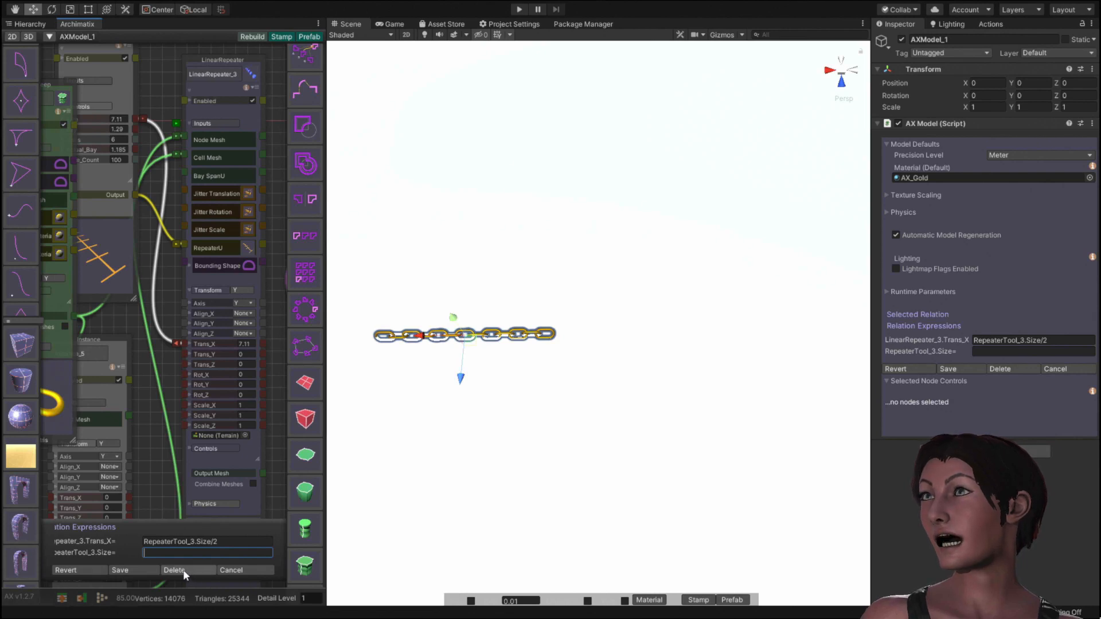
{"action": "left_click", "coordinate": [143, 570]}
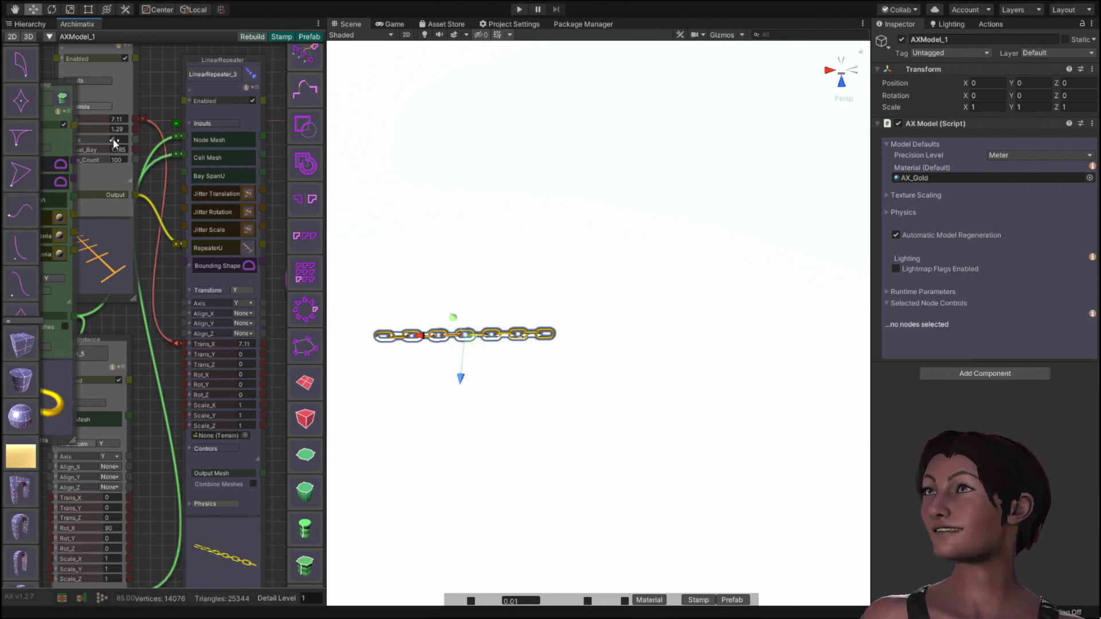
Step: Set the RepeaterTool's Size to 6.76 to test that the chain stays anchored at one end
{"action": "left_click", "coordinate": [94, 124]}
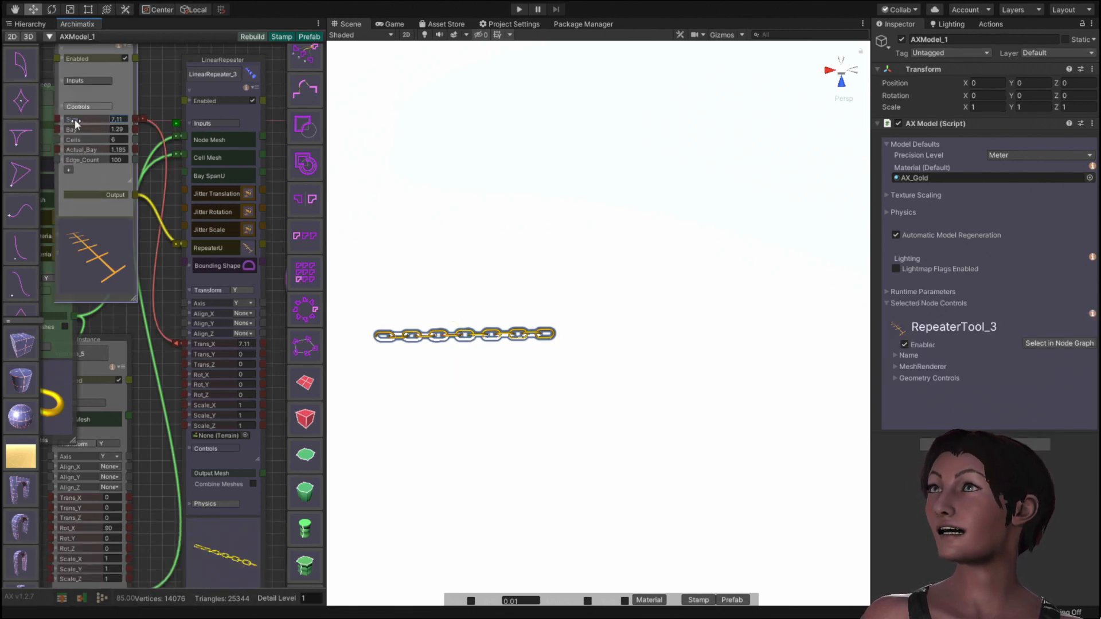
{"action": "mouse_move", "coordinate": [80, 123]}
{"action": "left_mouse_down"}
{"action": "mouse_move", "coordinate": [58, 138]}
{"action": "mouse_move", "coordinate": [115, 127]}
{"action": "mouse_move", "coordinate": [80, 135]}
{"action": "left_mouse_up"}
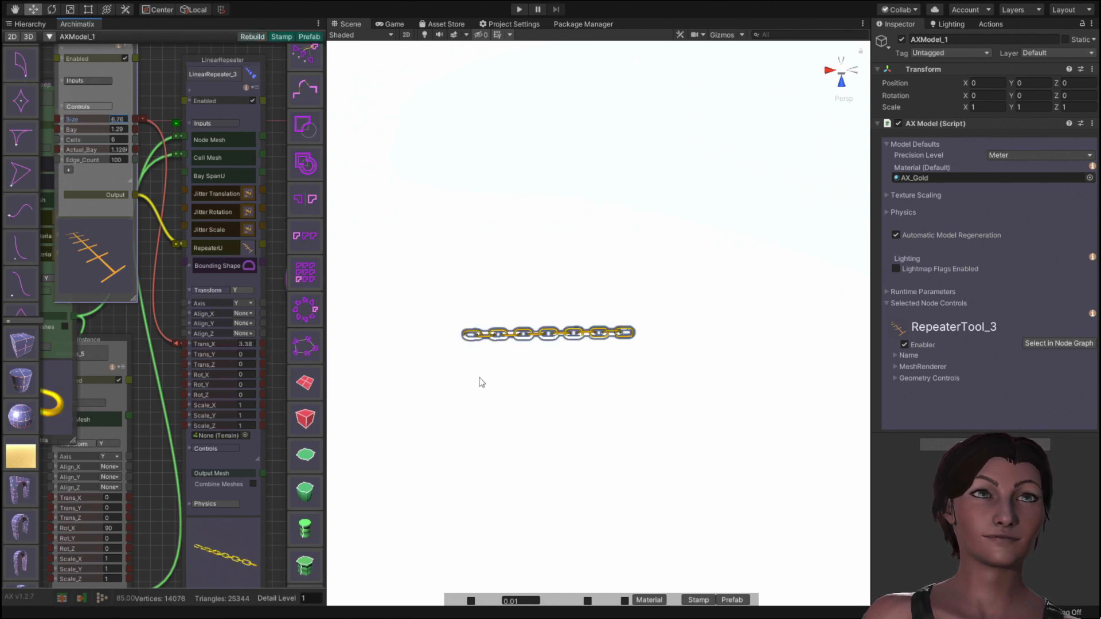
{"action": "scroll", "coordinate": [612, 369], "scroll_direction": "down", "scroll_amount": 1}
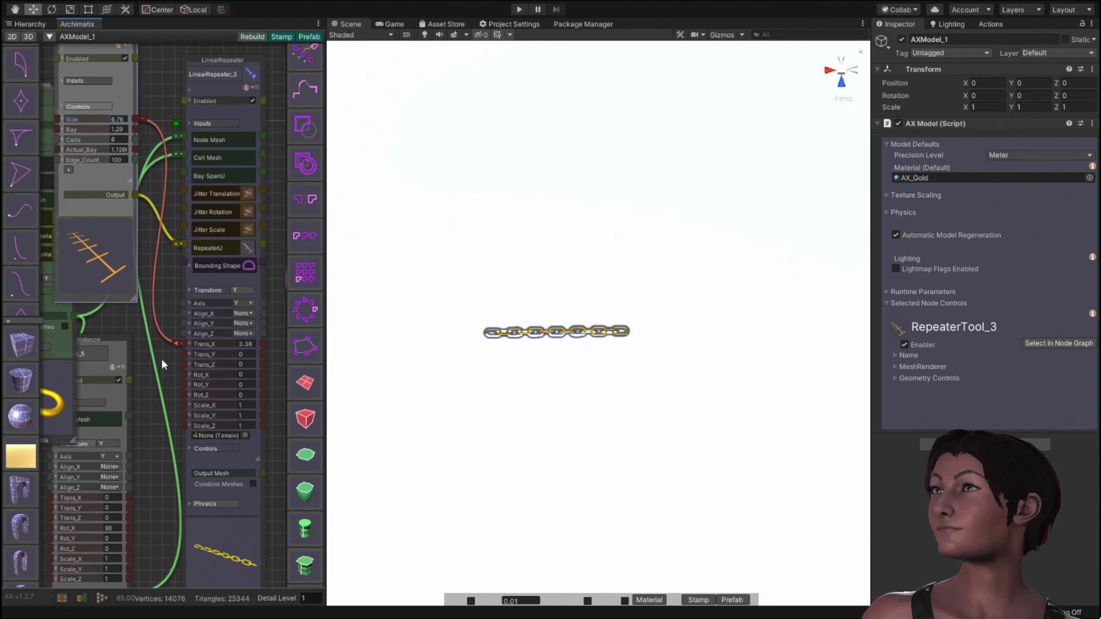
Step: Reconnect the LinearRepeater's output mesh to the PlanDeformer's Input Mesh
{"action": "middle_click_drag", "start_coordinate": [161, 359], "coordinate": [43, 317]}
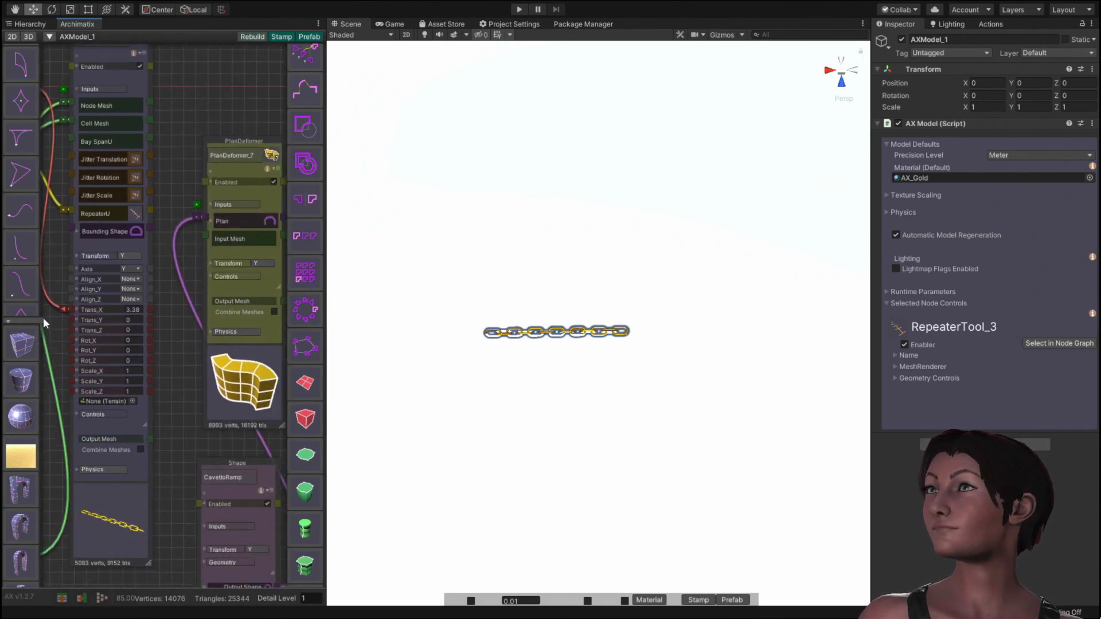
{"action": "left_click", "coordinate": [135, 422]}
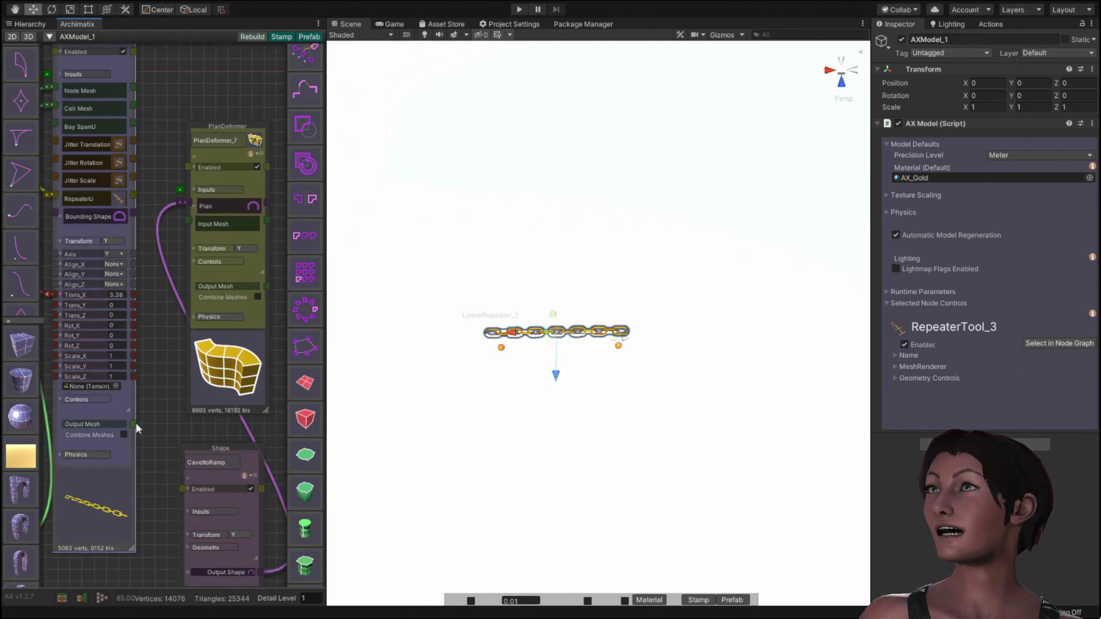
{"action": "left_click_drag", "start_coordinate": [138, 426], "coordinate": [190, 218]}
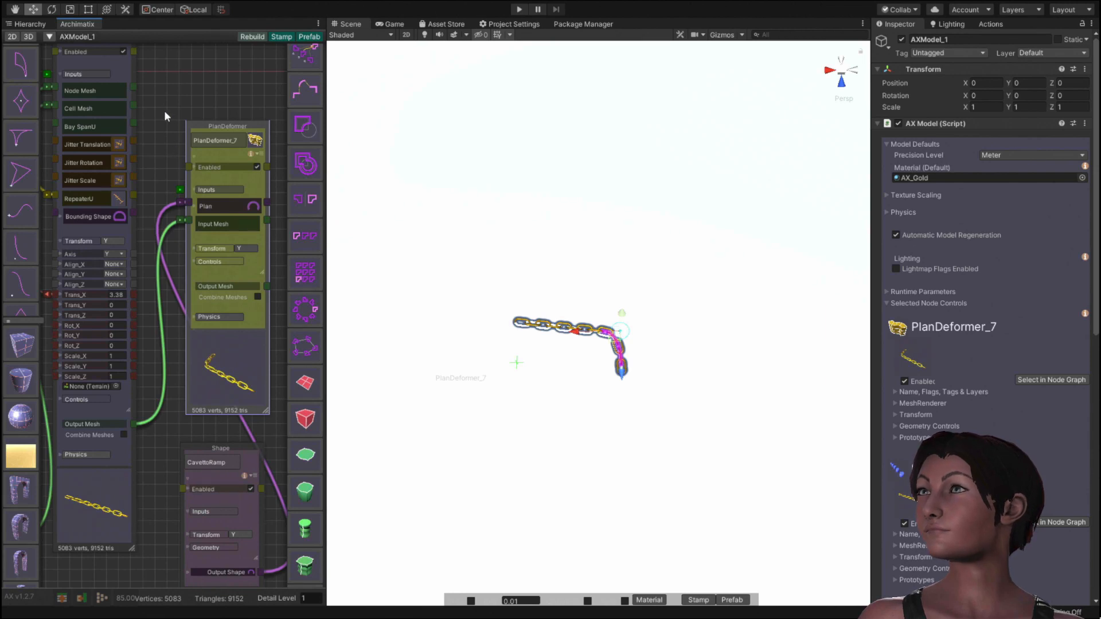
Step: Lengthen the bent chain by setting the RepeaterTool's Size to 7.91
{"action": "left_click_drag", "start_coordinate": [164, 177], "coordinate": [264, 262]}
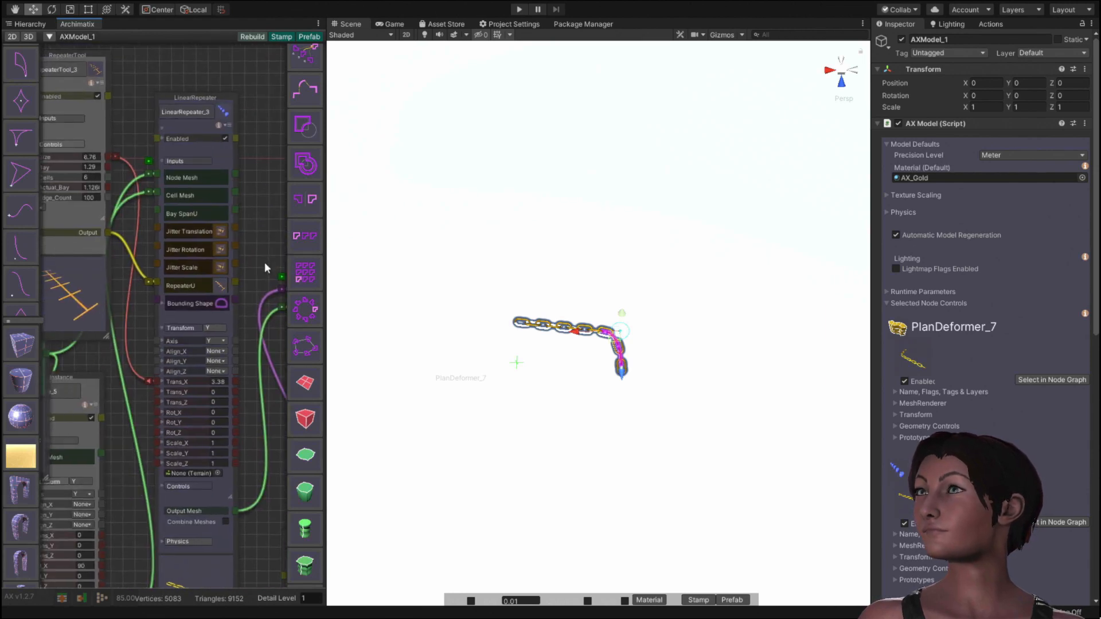
{"action": "left_click_drag", "start_coordinate": [47, 161], "coordinate": [57, 181]}
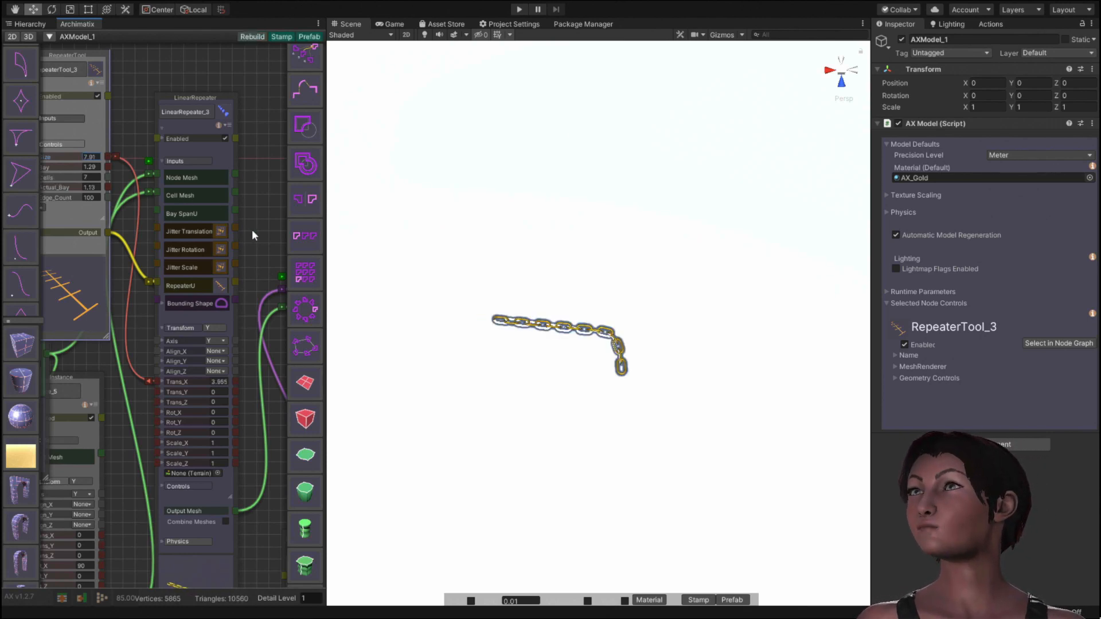
{"action": "left_click_drag", "start_coordinate": [253, 229], "coordinate": [107, 132]}
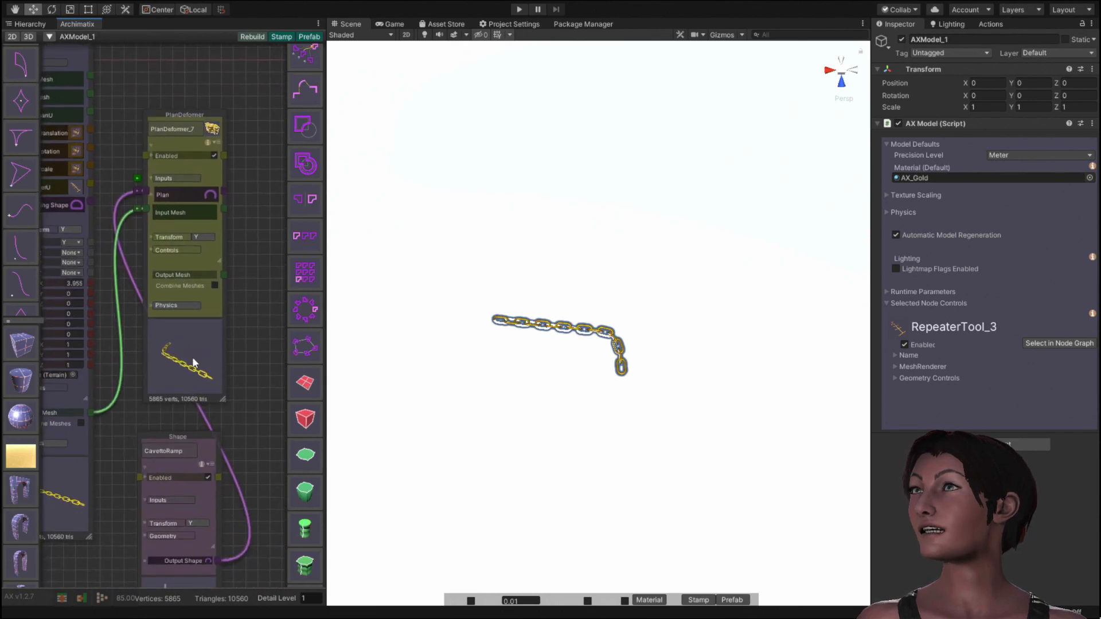
Step: Change the PlanDeformer's transform axis to X so the bent chain stands upright along the ramp curve
{"action": "left_click_drag", "start_coordinate": [257, 400], "coordinate": [228, 284]}
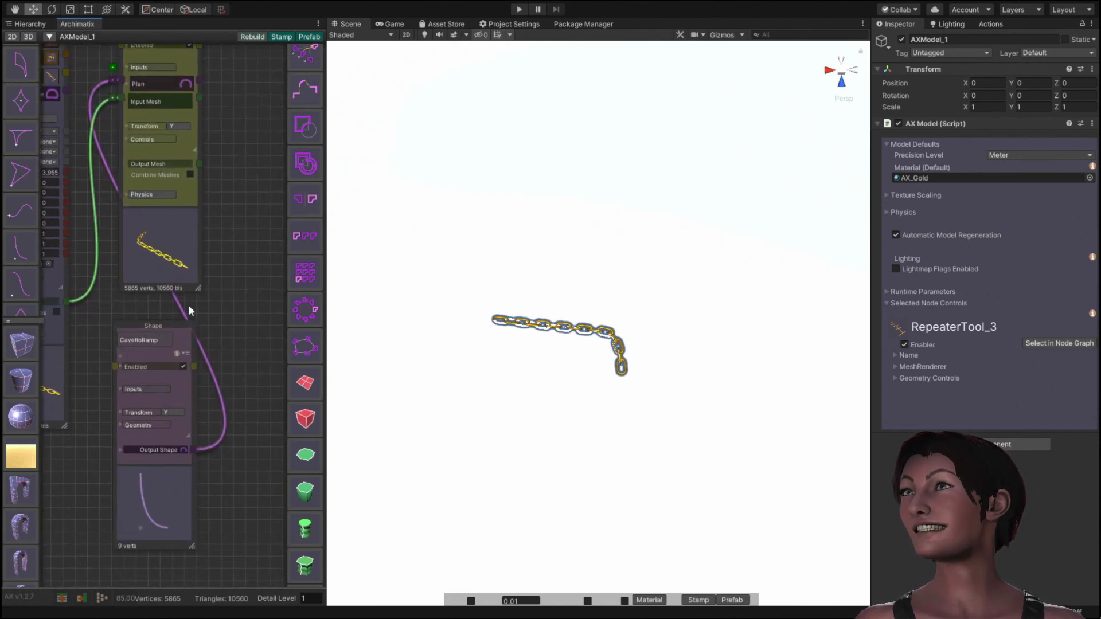
{"action": "left_click_drag", "start_coordinate": [233, 200], "coordinate": [236, 227]}
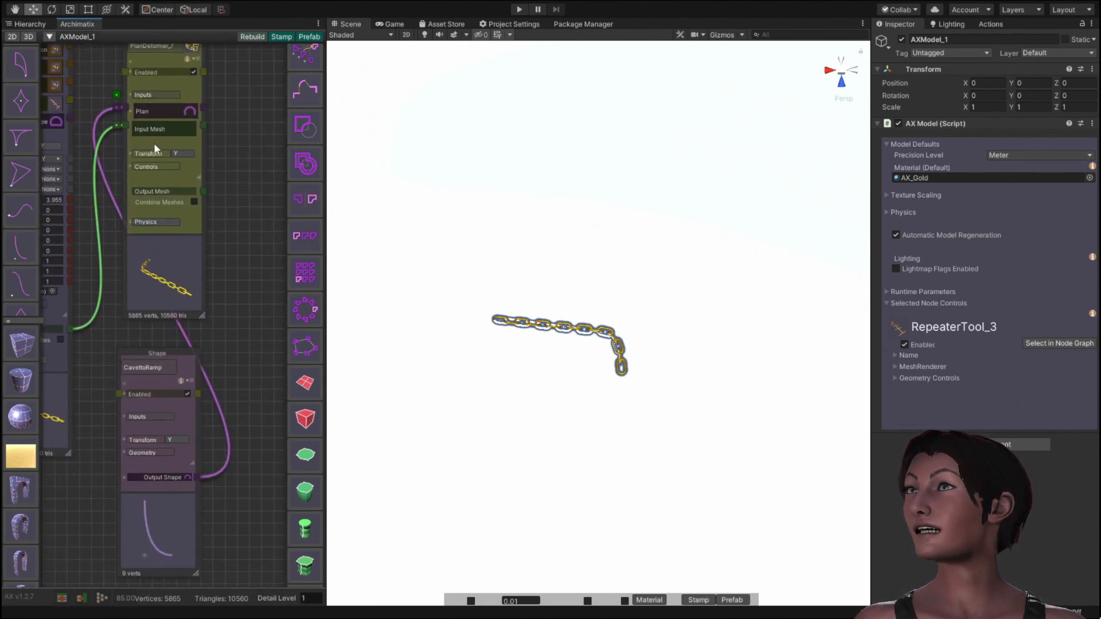
{"action": "left_click", "coordinate": [183, 154]}
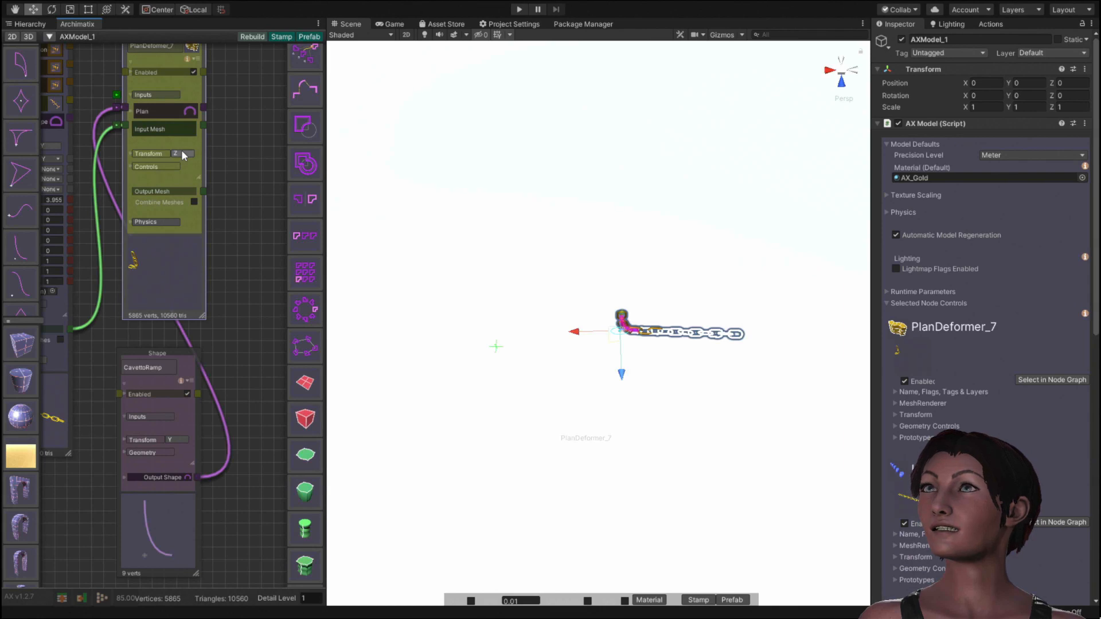
{"action": "left_click", "coordinate": [183, 154]}
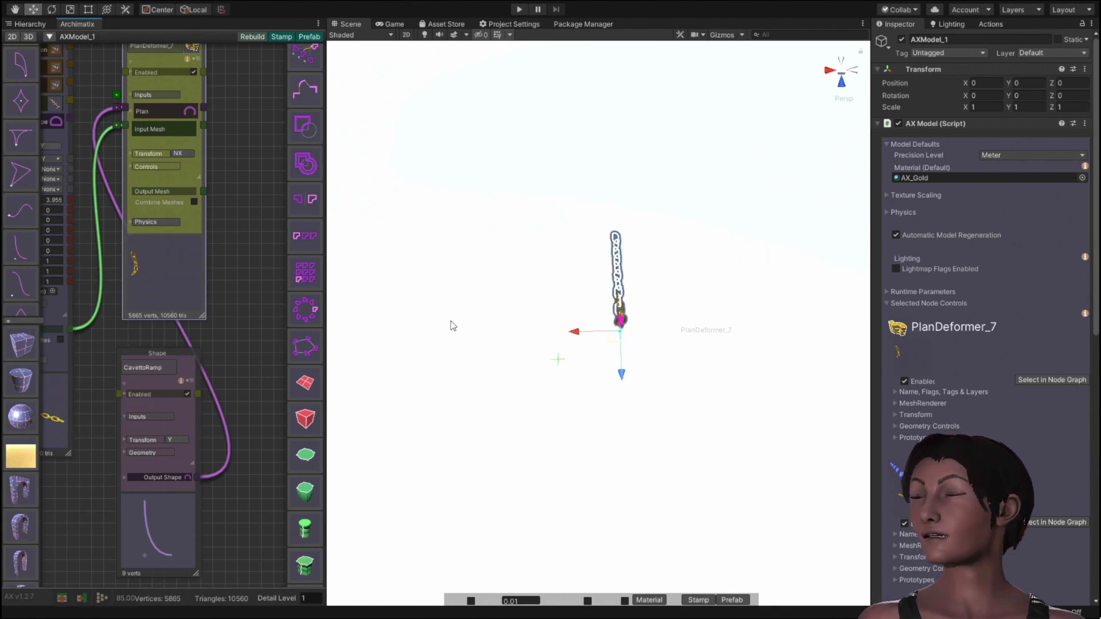
{"action": "left_click_drag", "start_coordinate": [445, 327], "coordinate": [628, 188], "text": "alt"}
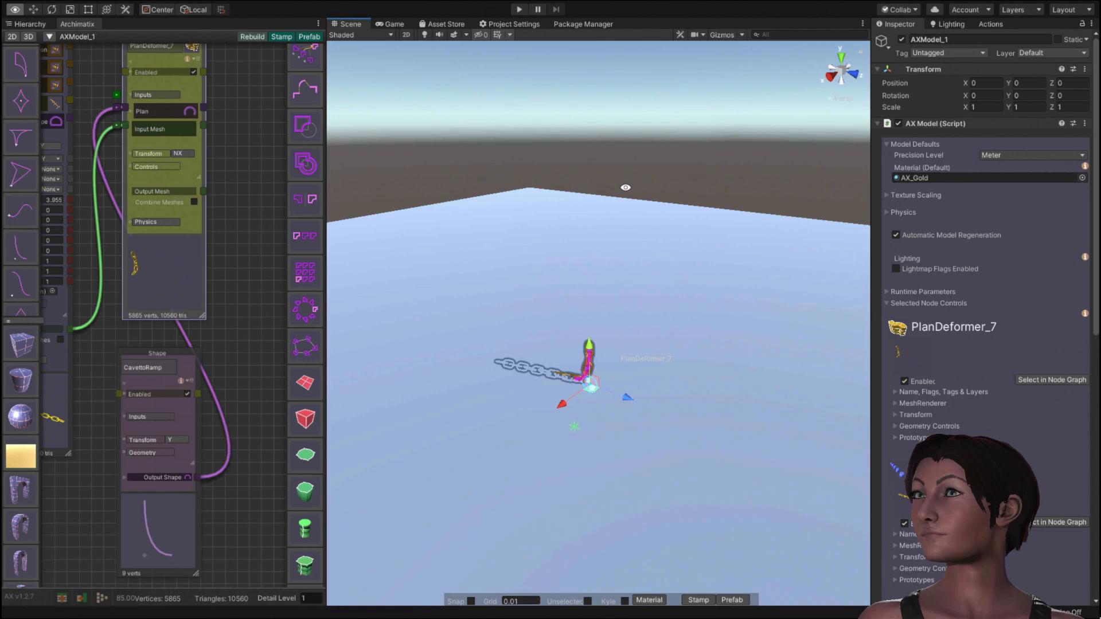
{"action": "left_click", "coordinate": [183, 153]}
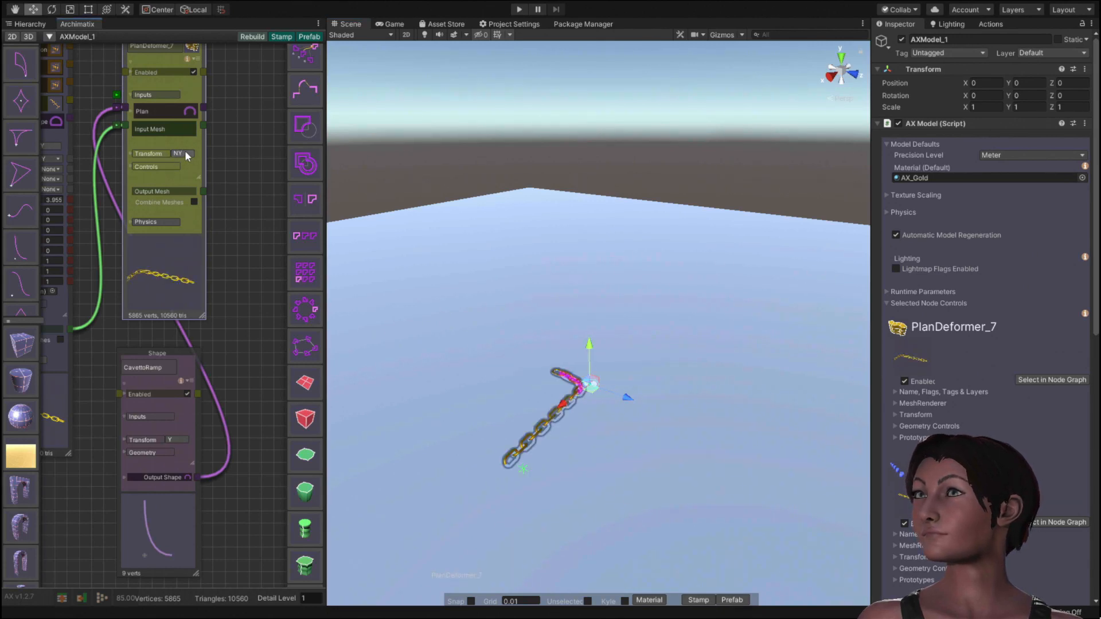
{"action": "left_click", "coordinate": [182, 153]}
{"action": "left_click", "coordinate": [183, 154]}
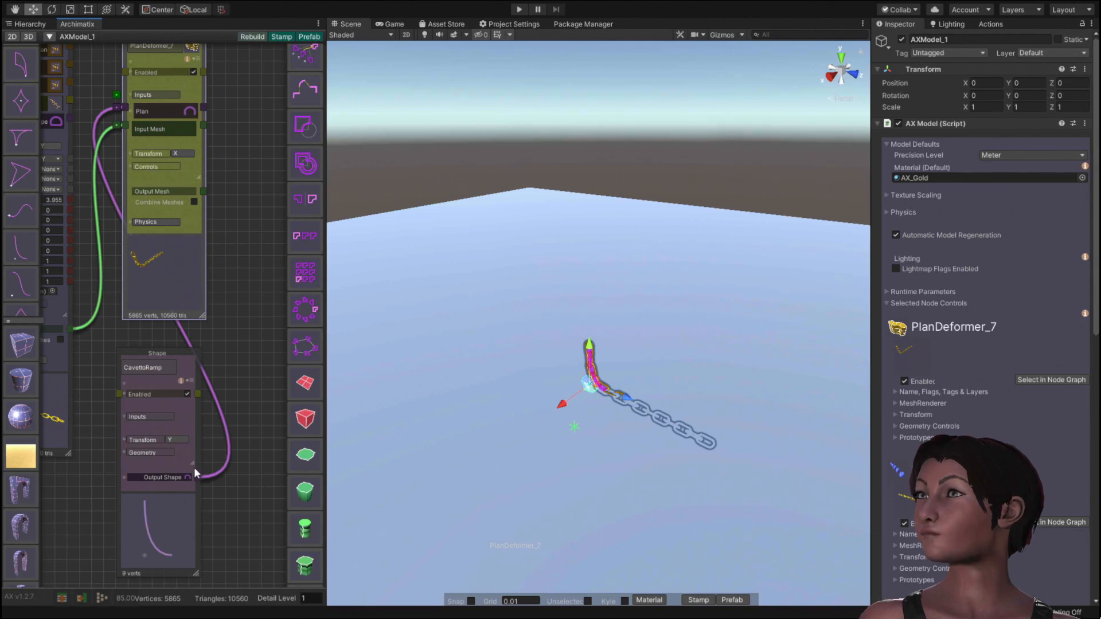
Step: Expand the CavettoRamp's geometry parameters and enable its shift_origin option
{"action": "left_click", "coordinate": [147, 453]}
{"action": "middle_click_drag", "start_coordinate": [264, 425], "coordinate": [252, 350]}
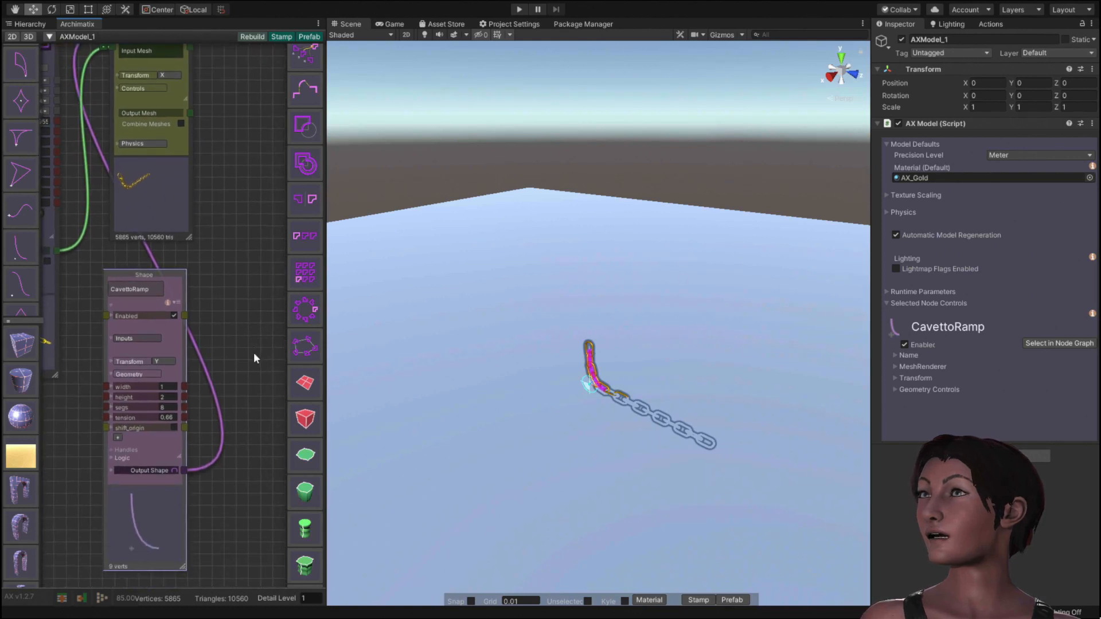
{"action": "left_click", "coordinate": [174, 428]}
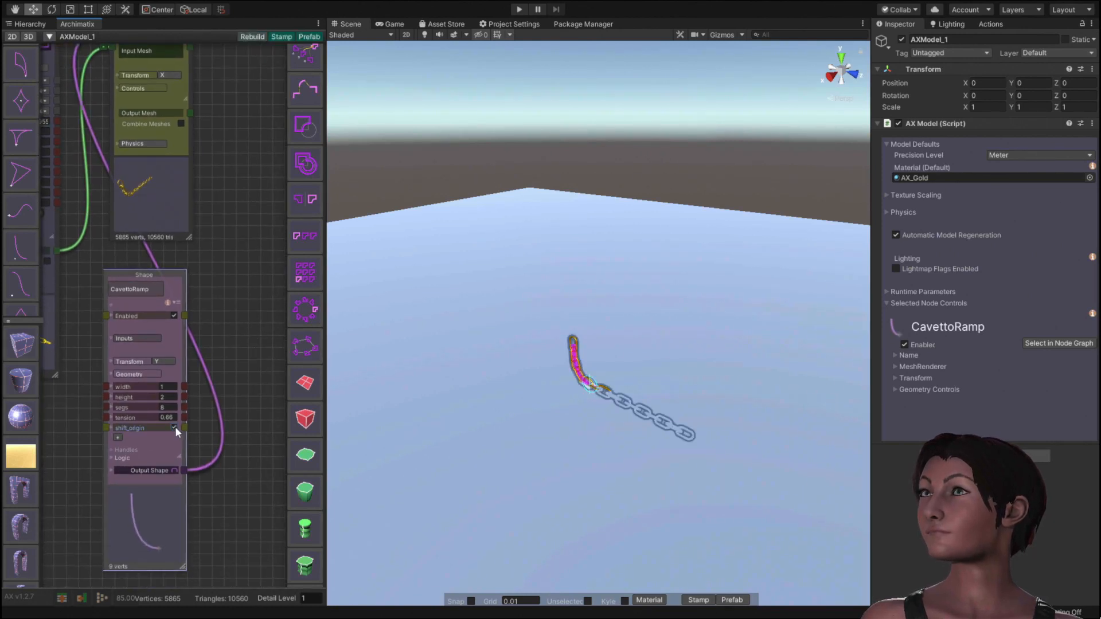
Step: Set the CavettoRamp's height to 14.71 to raise the curve that the chain follows
{"action": "middle_click_drag", "start_coordinate": [235, 149], "coordinate": [260, 205]}
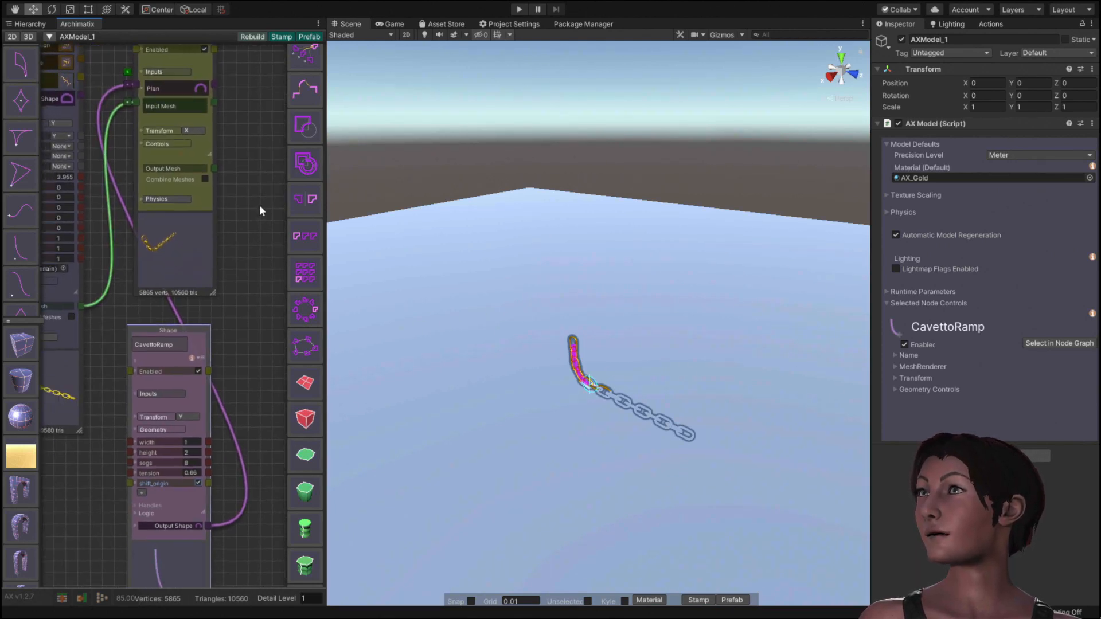
{"action": "left_click_drag", "start_coordinate": [149, 452], "coordinate": [232, 456]}
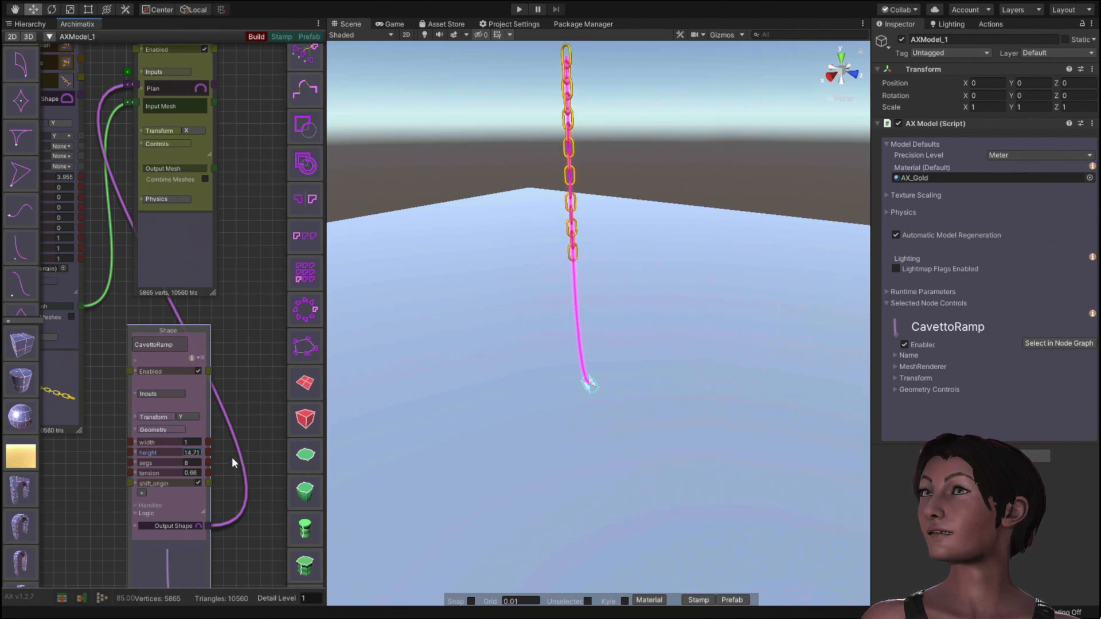
{"action": "key", "text": "q"}
{"action": "left_click_drag", "start_coordinate": [493, 252], "coordinate": [546, 292]}
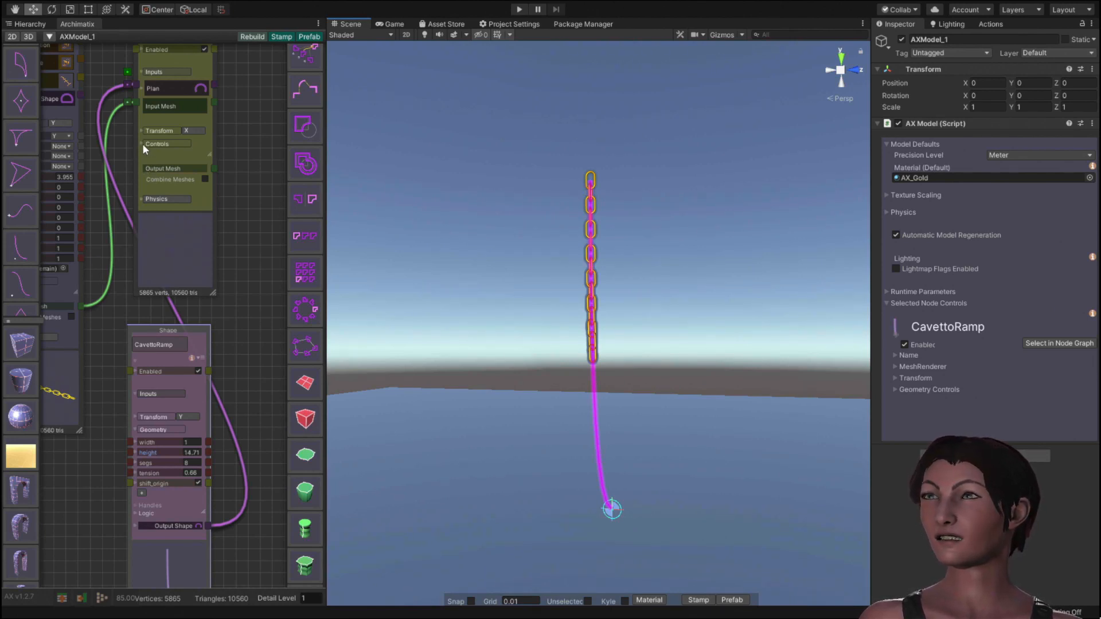
Step: Lengthen the chain well past the curve by setting the RepeaterTool's Size to 32.2
{"action": "middle_click_drag", "start_coordinate": [106, 349], "coordinate": [210, 390]}
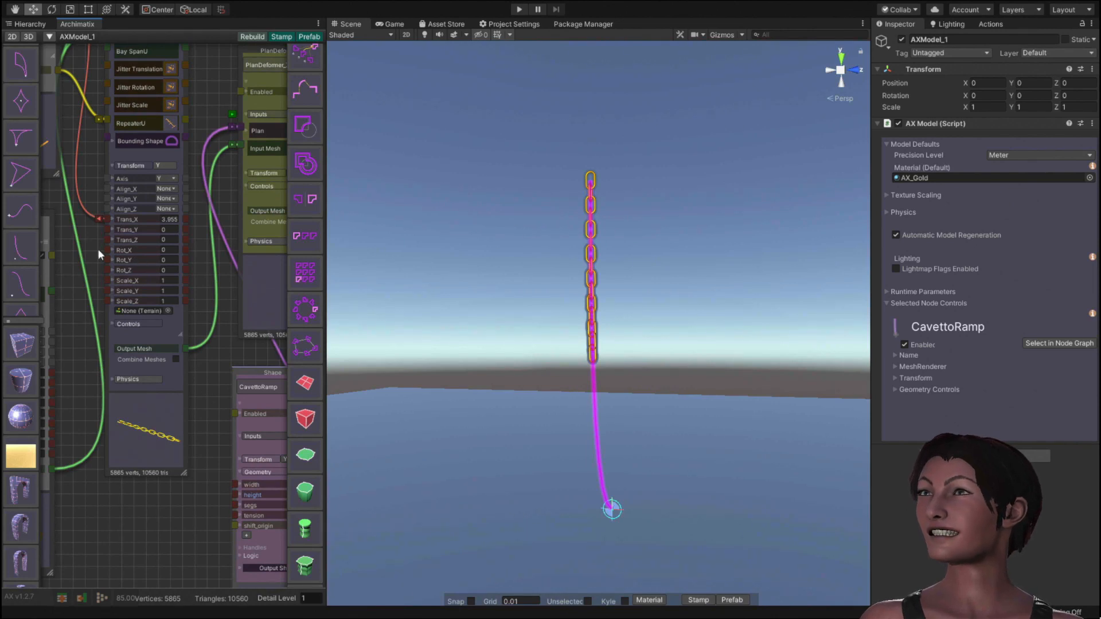
{"action": "middle_click_drag", "start_coordinate": [83, 236], "coordinate": [129, 366]}
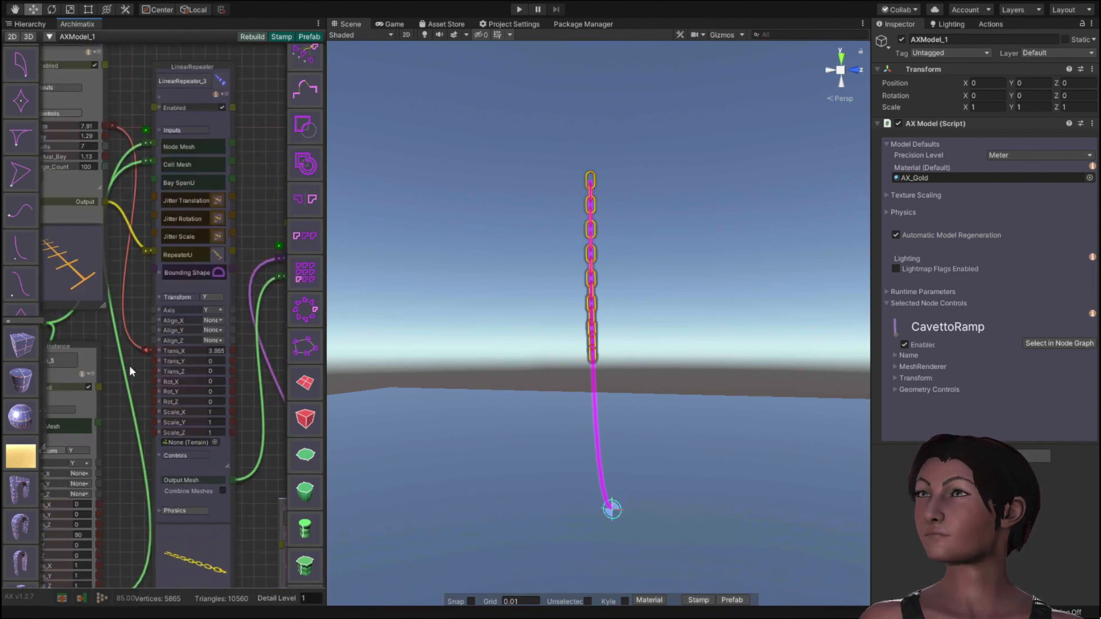
{"action": "left_click", "coordinate": [52, 130]}
{"action": "left_click_drag", "start_coordinate": [51, 131], "coordinate": [156, 153]}
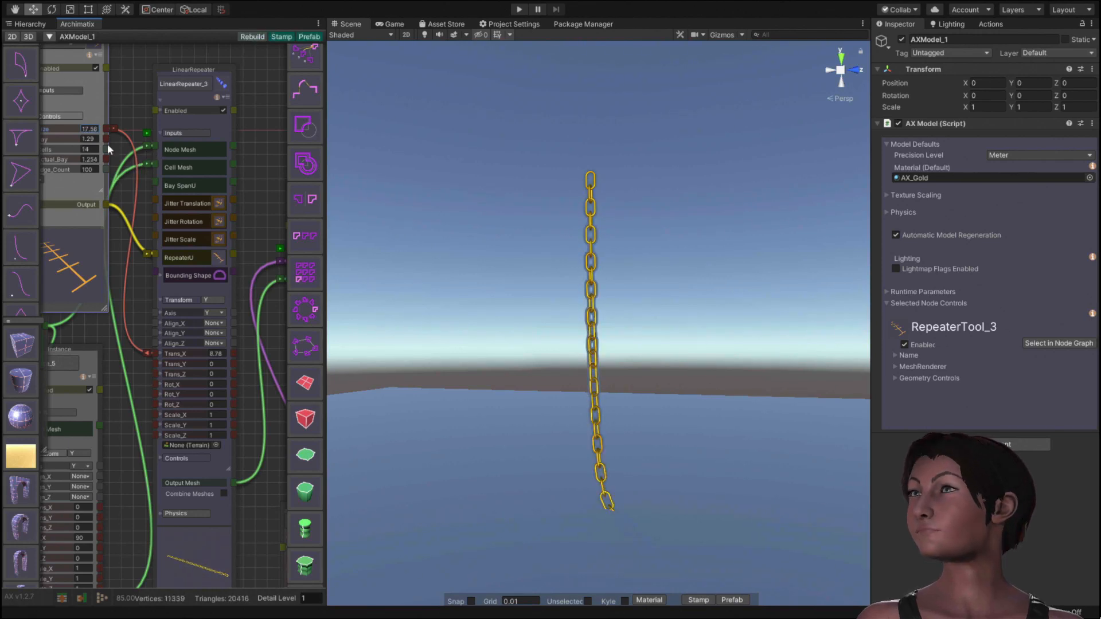
{"action": "left_click_drag", "start_coordinate": [53, 132], "coordinate": [107, 133]}
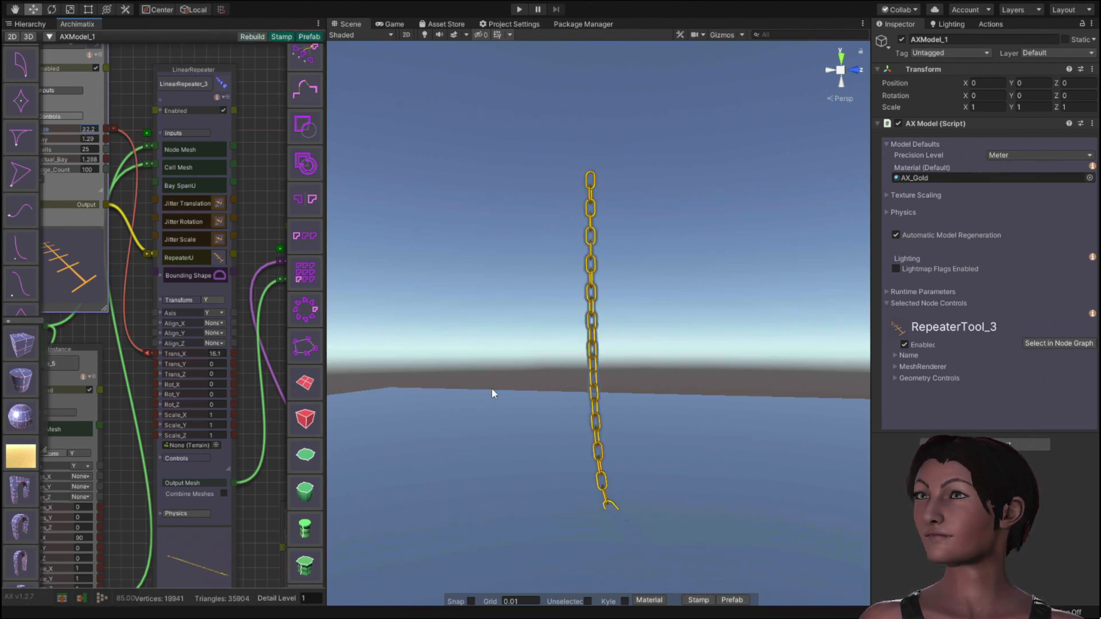
{"action": "middle_click_drag", "start_coordinate": [427, 426], "coordinate": [348, 373]}
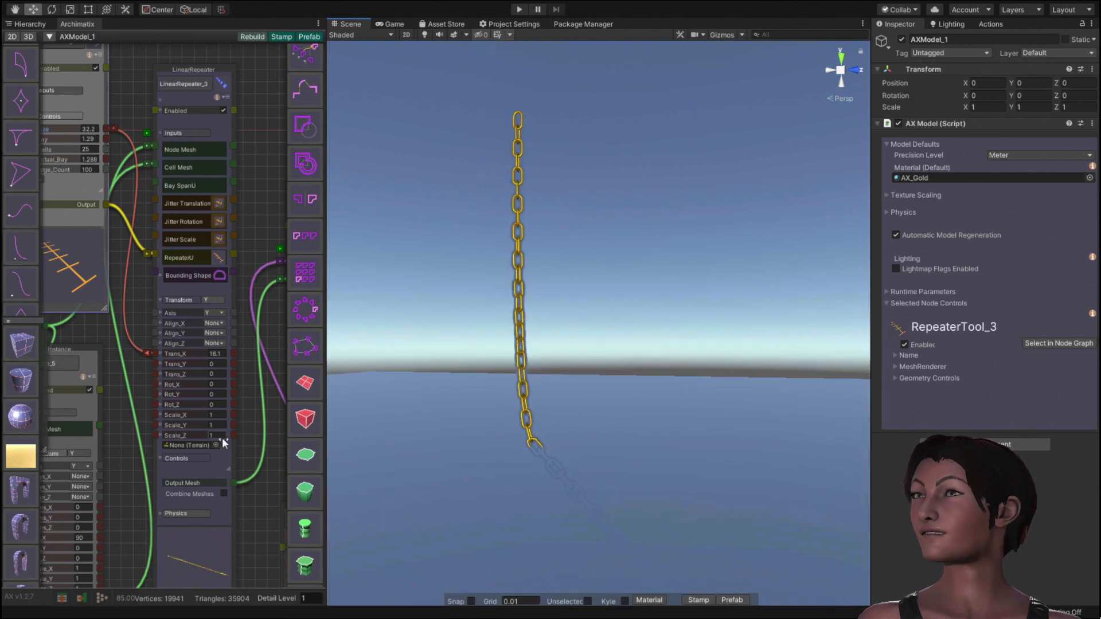
Step: Set the CavettoRamp's width to 6.37 to give the hanging chain a broader bend
{"action": "middle_click_drag", "start_coordinate": [263, 531], "coordinate": [122, 304]}
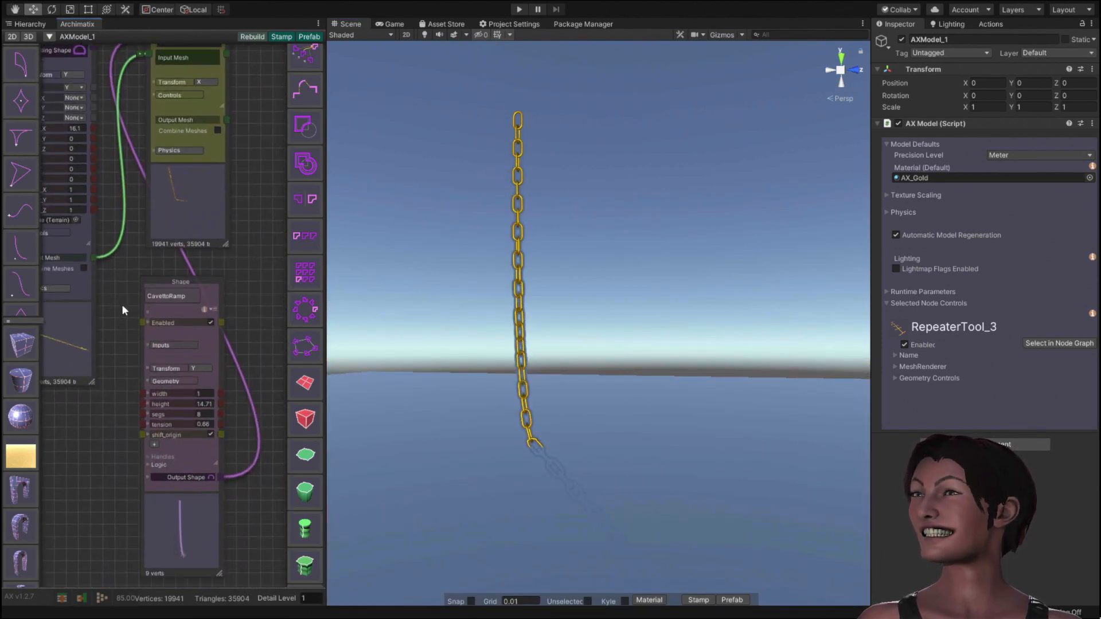
{"action": "left_click", "coordinate": [163, 406]}
{"action": "left_click_drag", "start_coordinate": [161, 396], "coordinate": [181, 392]}
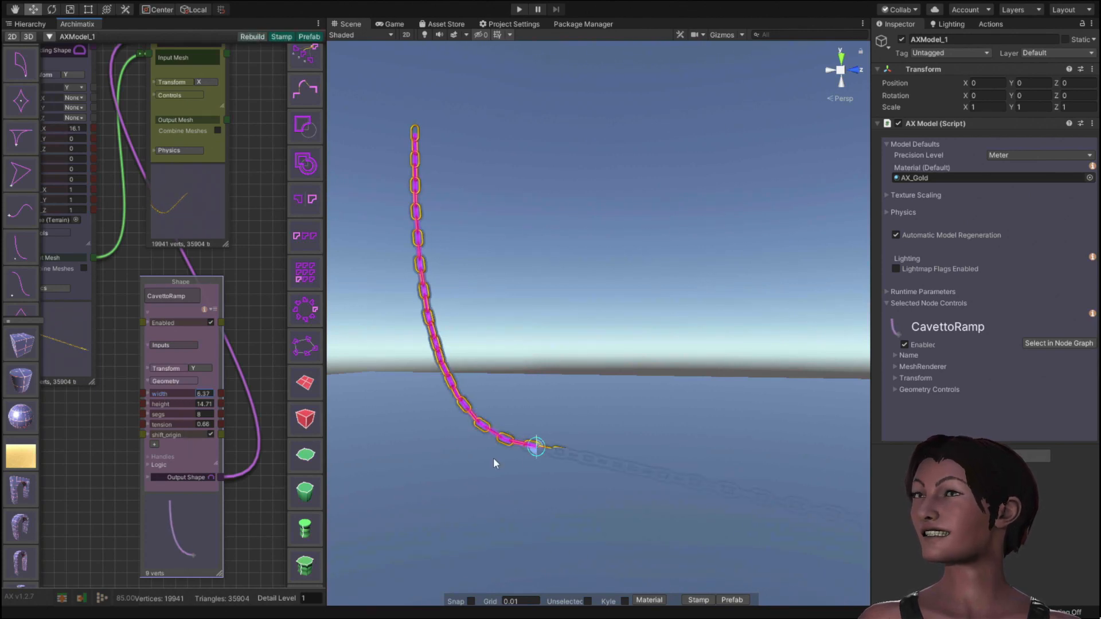
{"action": "left_click_drag", "start_coordinate": [535, 445], "coordinate": [535, 434]}
{"action": "left_click_drag", "start_coordinate": [484, 474], "coordinate": [593, 456], "text": "alt"}
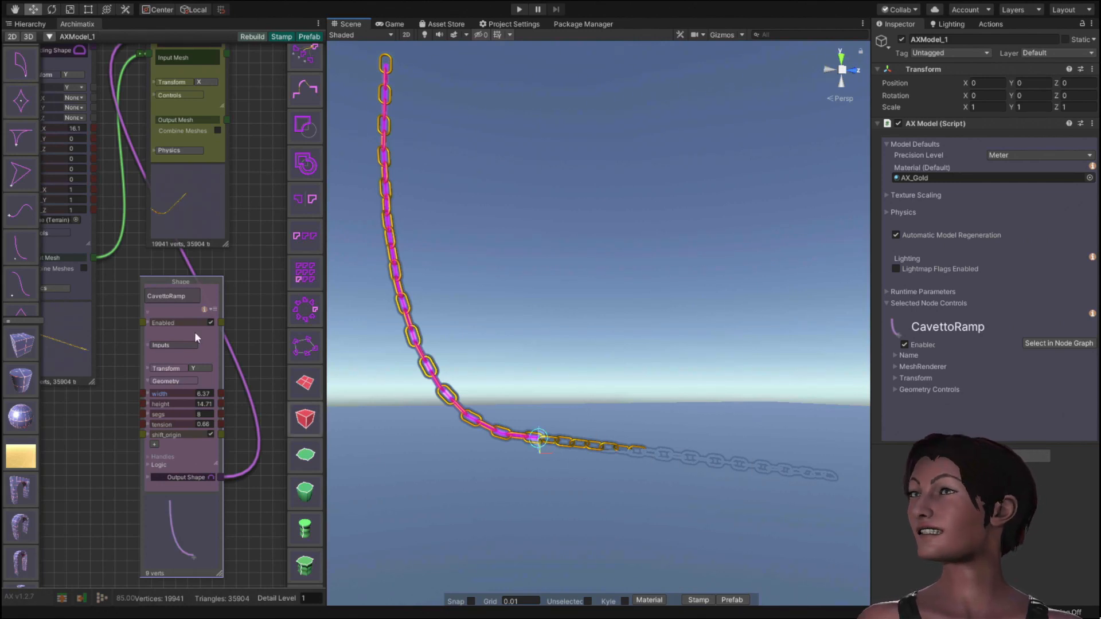
Step: Shorten the chain to fit the ramp curve by setting the RepeaterTool's Size to 17.46
{"action": "middle_click_drag", "start_coordinate": [111, 408], "coordinate": [324, 605]}
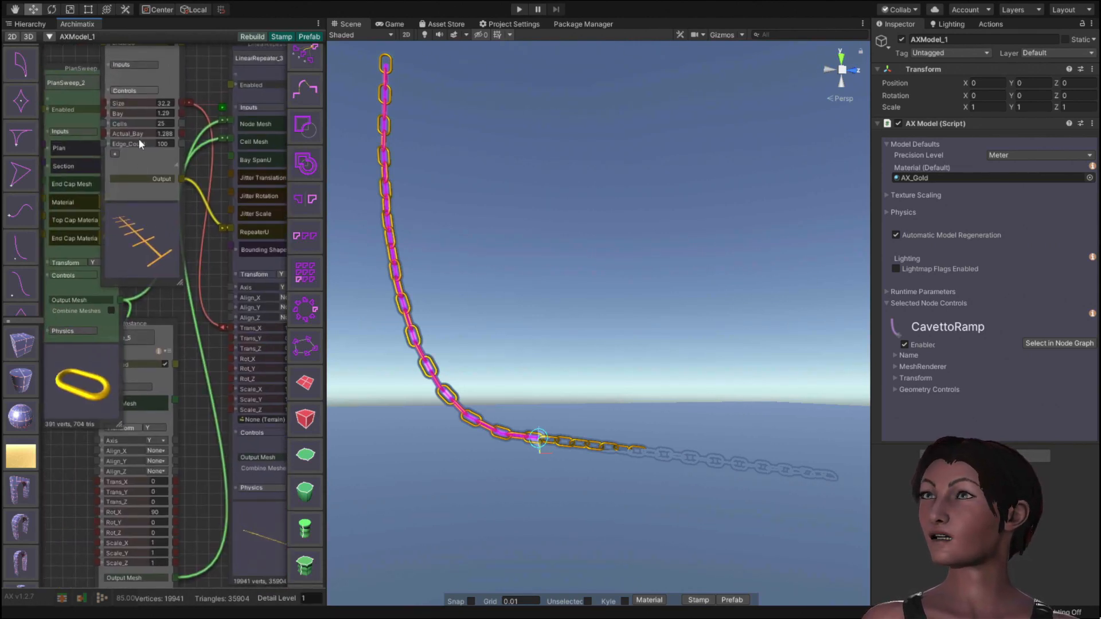
{"action": "left_click_drag", "start_coordinate": [118, 107], "coordinate": [16, 108]}
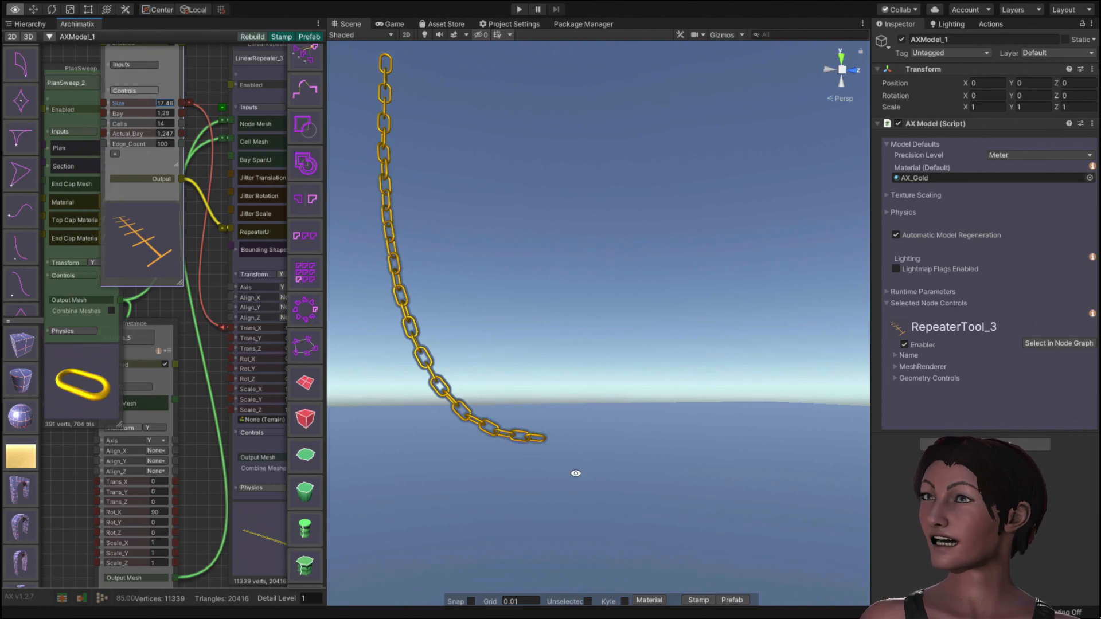
{"action": "left_click_drag", "start_coordinate": [572, 472], "coordinate": [495, 502], "text": "alt"}
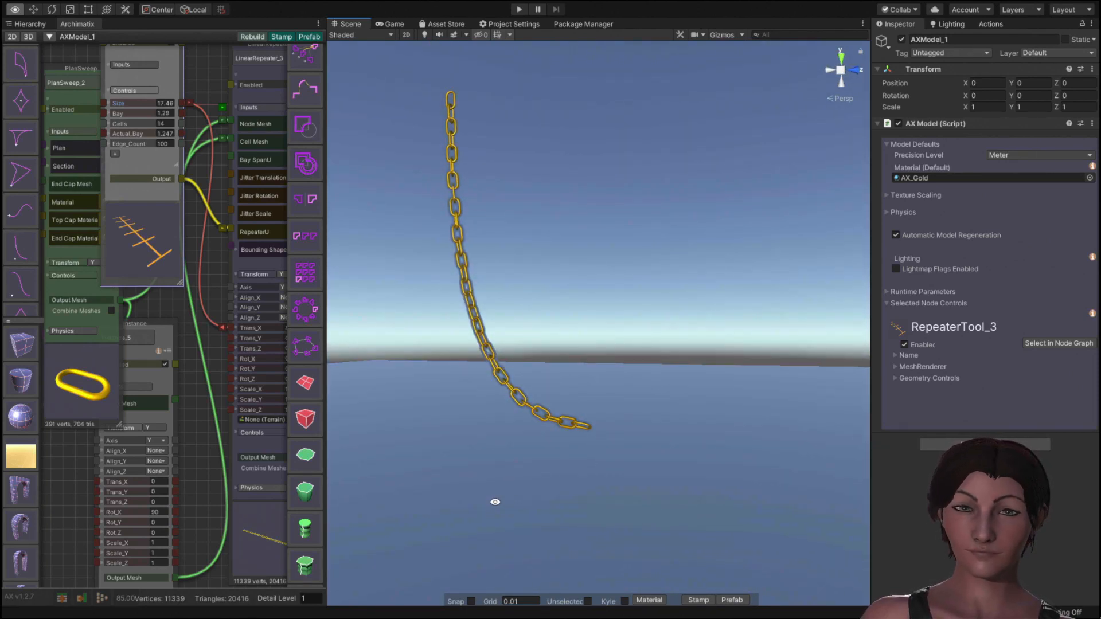
{"action": "left_click_drag", "start_coordinate": [495, 502], "coordinate": [578, 501], "text": "alt"}
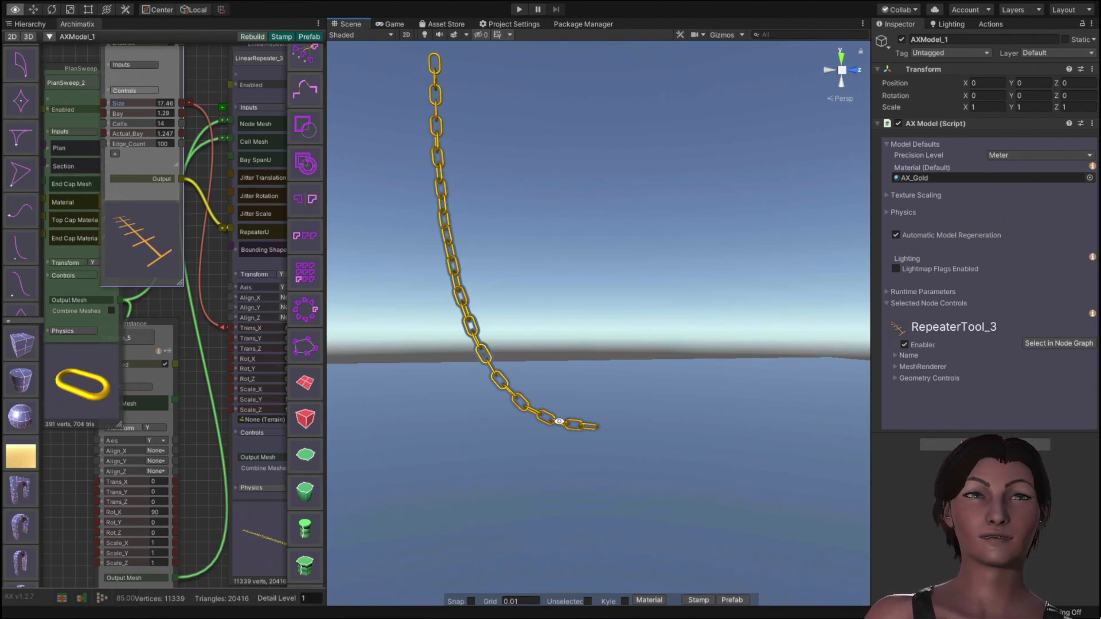
{"action": "left_click_drag", "start_coordinate": [559, 422], "coordinate": [557, 349], "text": "alt"}
{"action": "scroll", "coordinate": [542, 406], "scroll_direction": "up", "scroll_amount": 6}
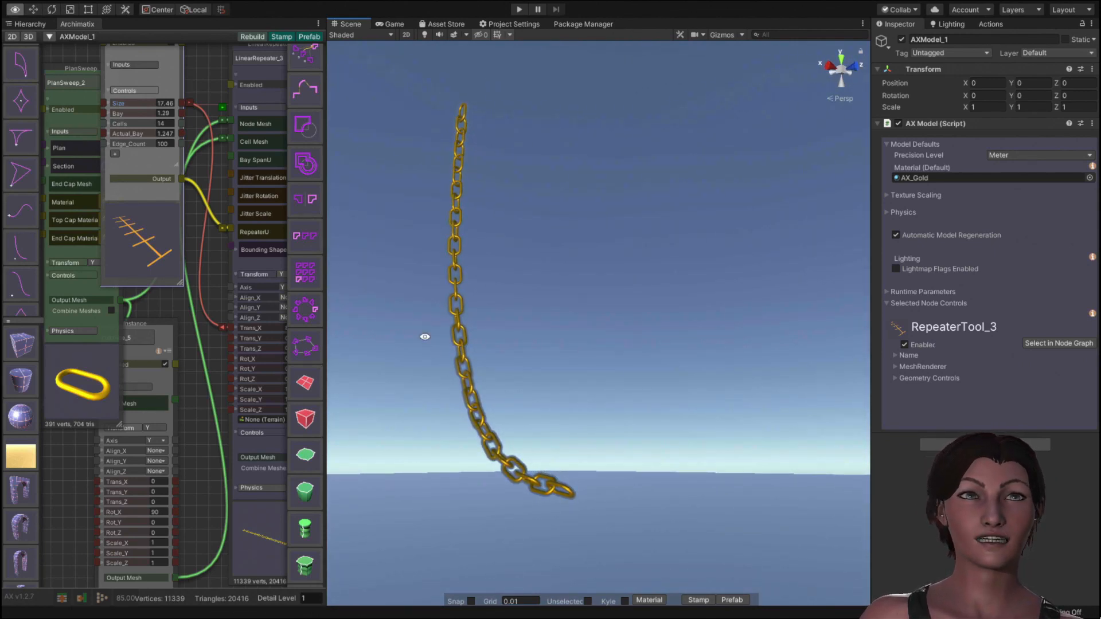
{"action": "left_click_drag", "start_coordinate": [428, 337], "coordinate": [445, 407], "text": "alt"}
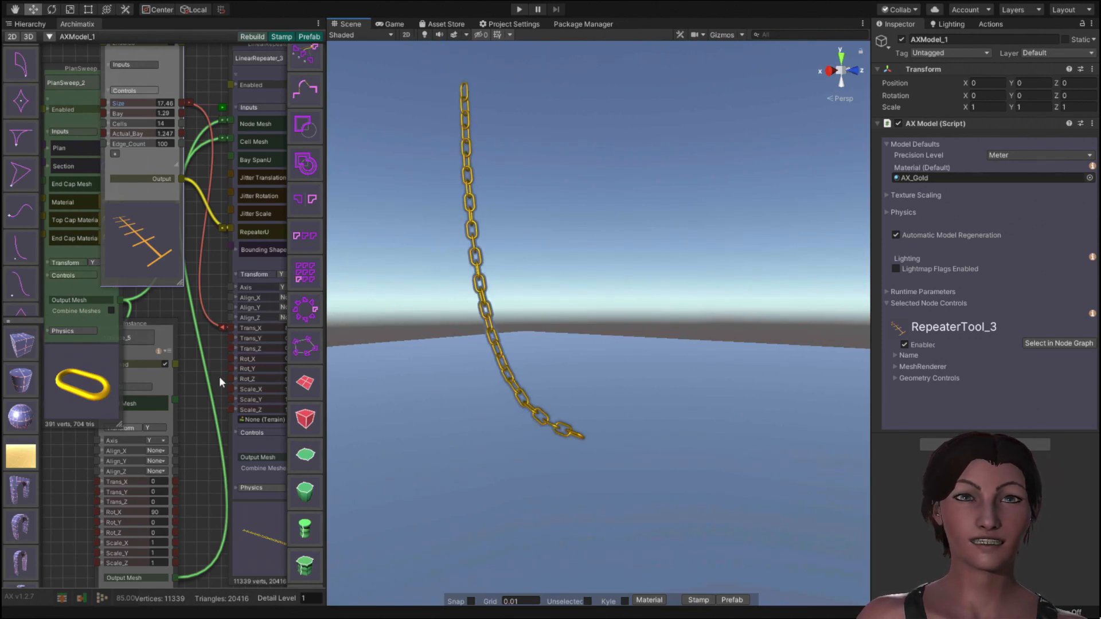
Step: Add a Circle shape from the 2D shape library to the empty graph area beyond the PlanDeformer
{"action": "scroll", "coordinate": [193, 431], "scroll_direction": "down", "scroll_amount": 3}
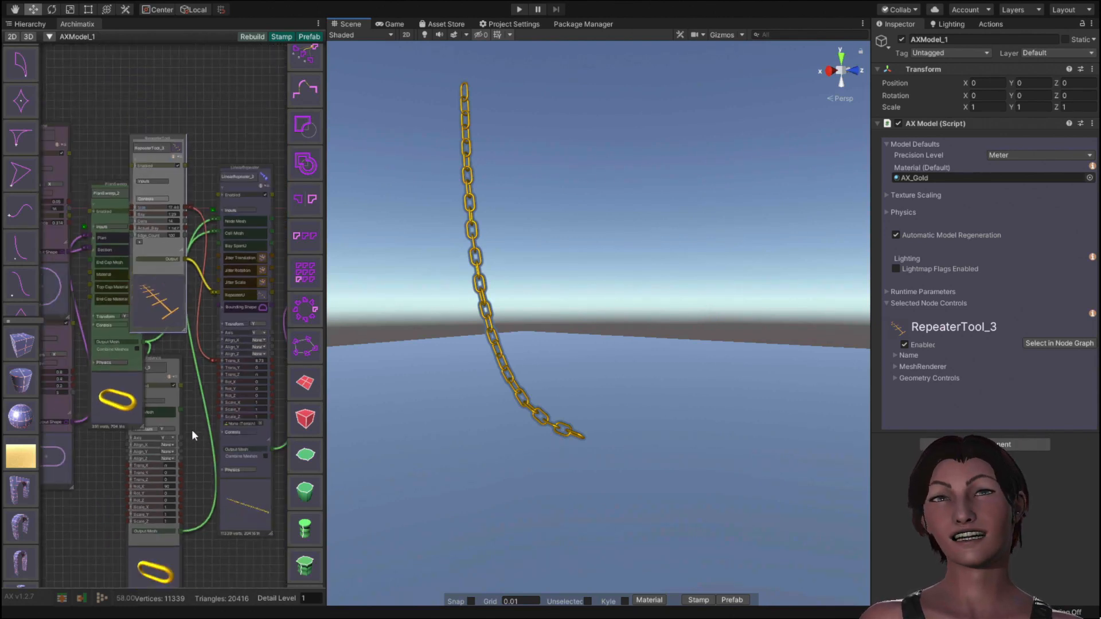
{"action": "left_click_drag", "start_coordinate": [195, 429], "coordinate": [33, 317]}
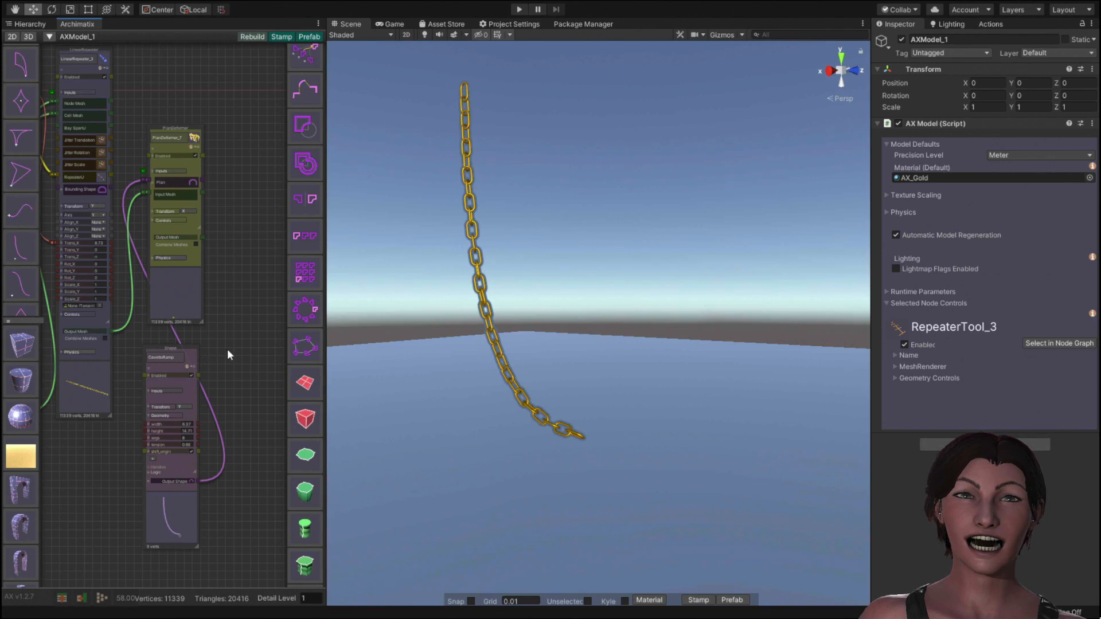
{"action": "left_click_drag", "start_coordinate": [211, 351], "coordinate": [159, 352]}
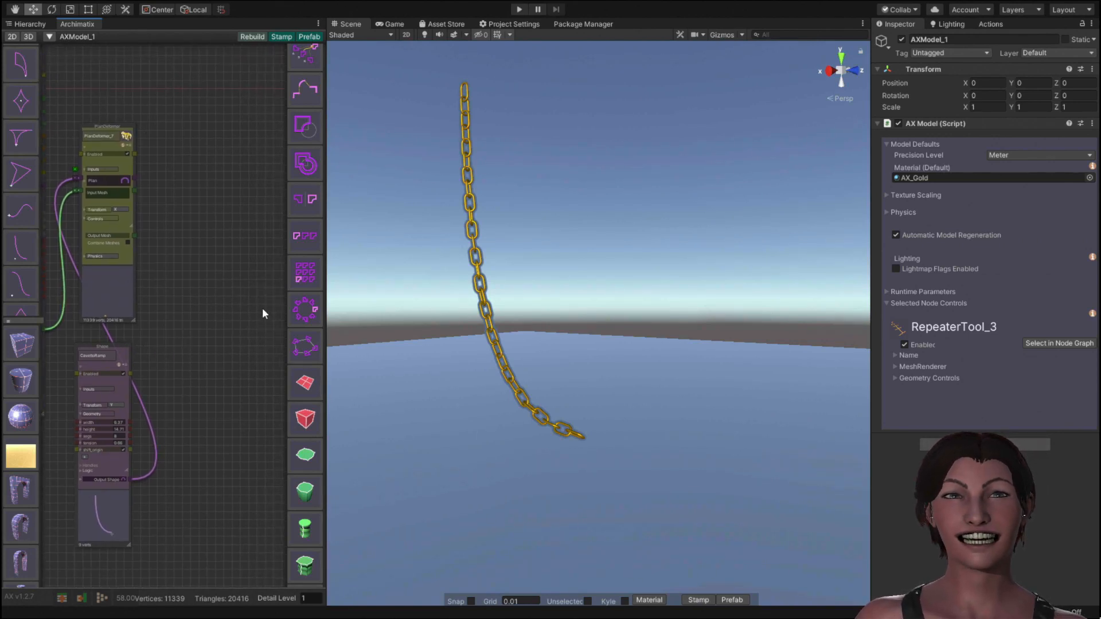
{"action": "left_click_drag", "start_coordinate": [243, 296], "coordinate": [192, 310]}
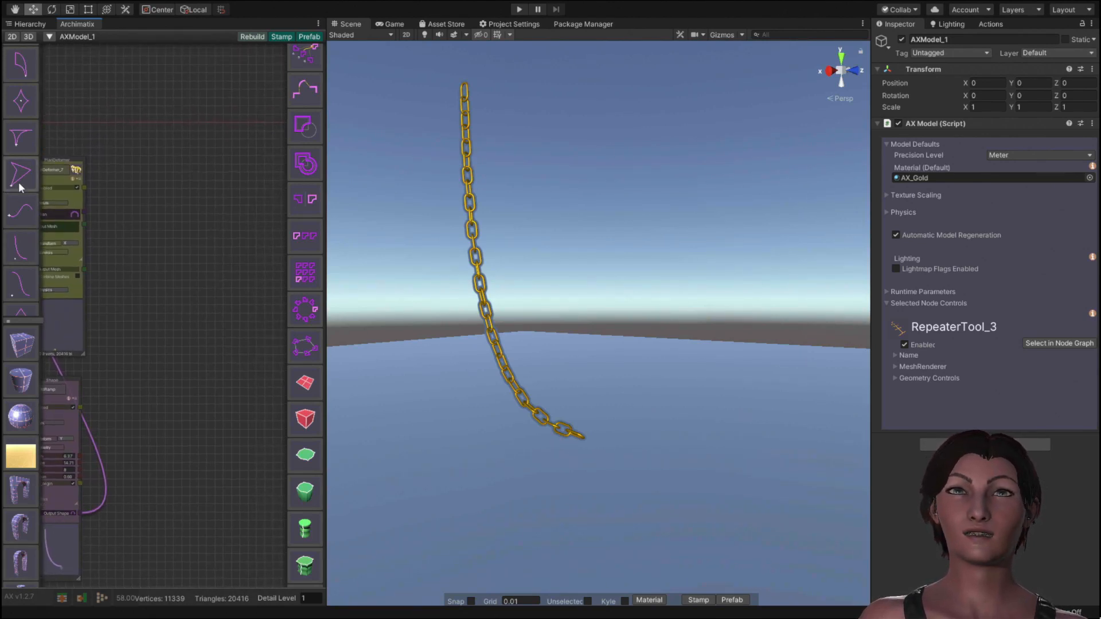
{"action": "scroll", "coordinate": [20, 186], "scroll_direction": "up", "scroll_amount": 1}
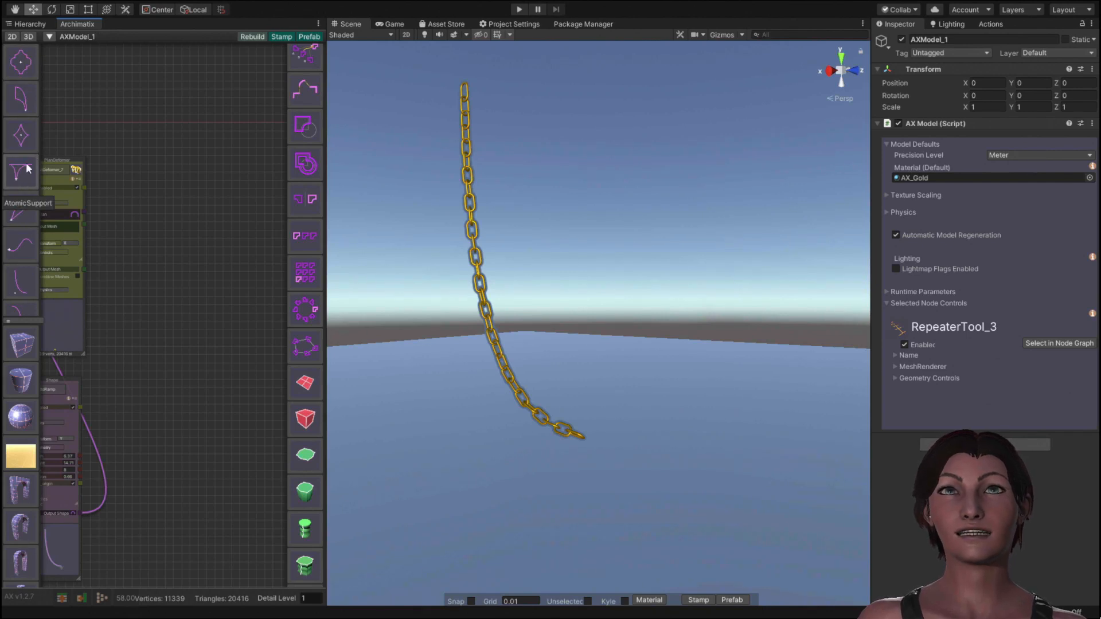
{"action": "scroll", "coordinate": [20, 230], "scroll_direction": "down", "scroll_amount": 7}
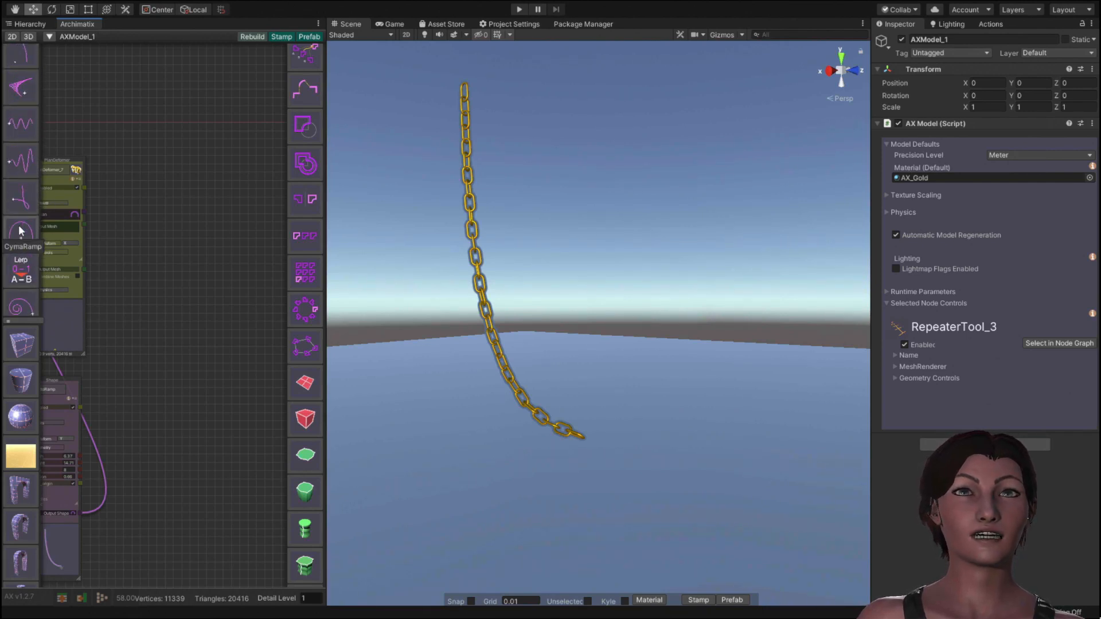
{"action": "scroll", "coordinate": [20, 232], "scroll_direction": "down", "scroll_amount": 6}
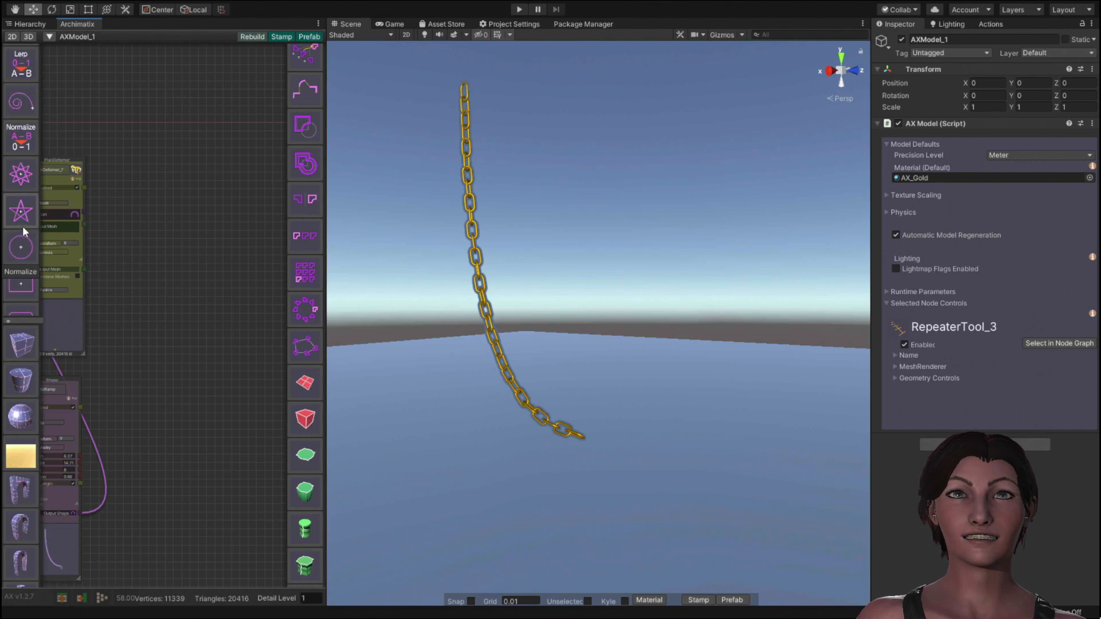
{"action": "left_click", "coordinate": [21, 248]}
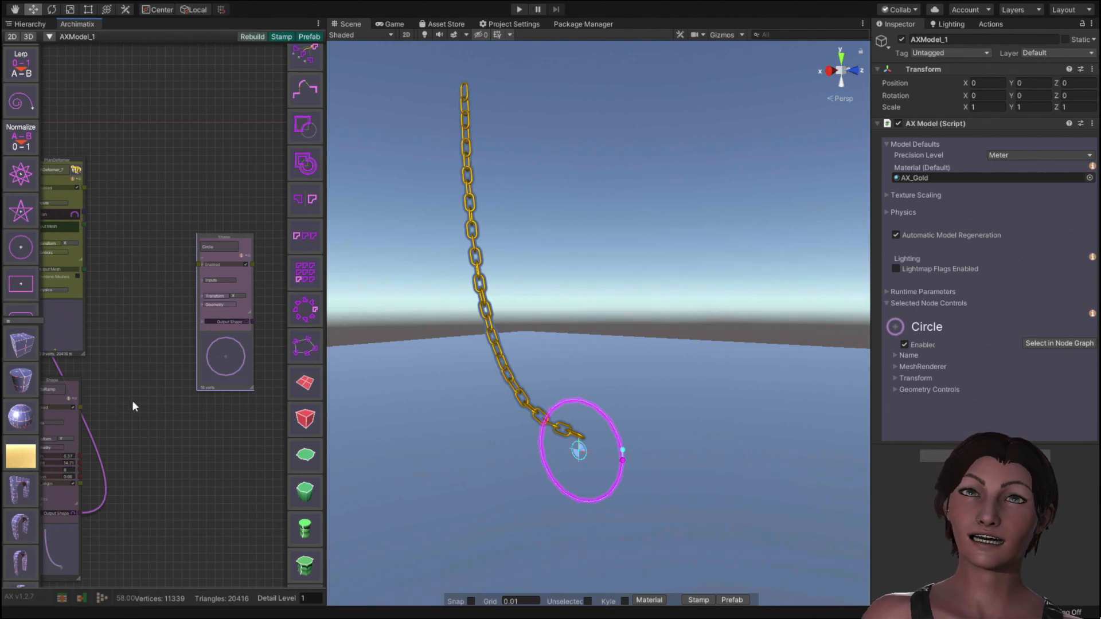
{"action": "middle_click_drag", "start_coordinate": [133, 401], "coordinate": [172, 305]}
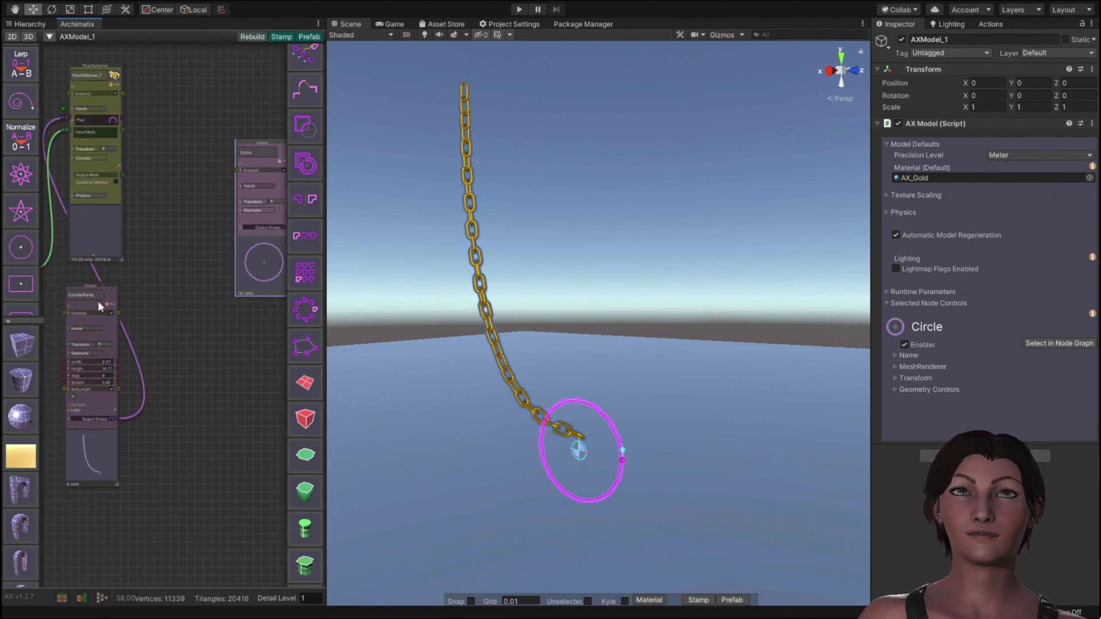
Step: Move the CavettoRamp node down, place the Circle node below the PlanDeformer, and connect the Circle's output shape to the PlanDeformer's Plan input
{"action": "left_click_drag", "start_coordinate": [111, 285], "coordinate": [117, 378]}
{"action": "left_click_drag", "start_coordinate": [274, 217], "coordinate": [214, 281]}
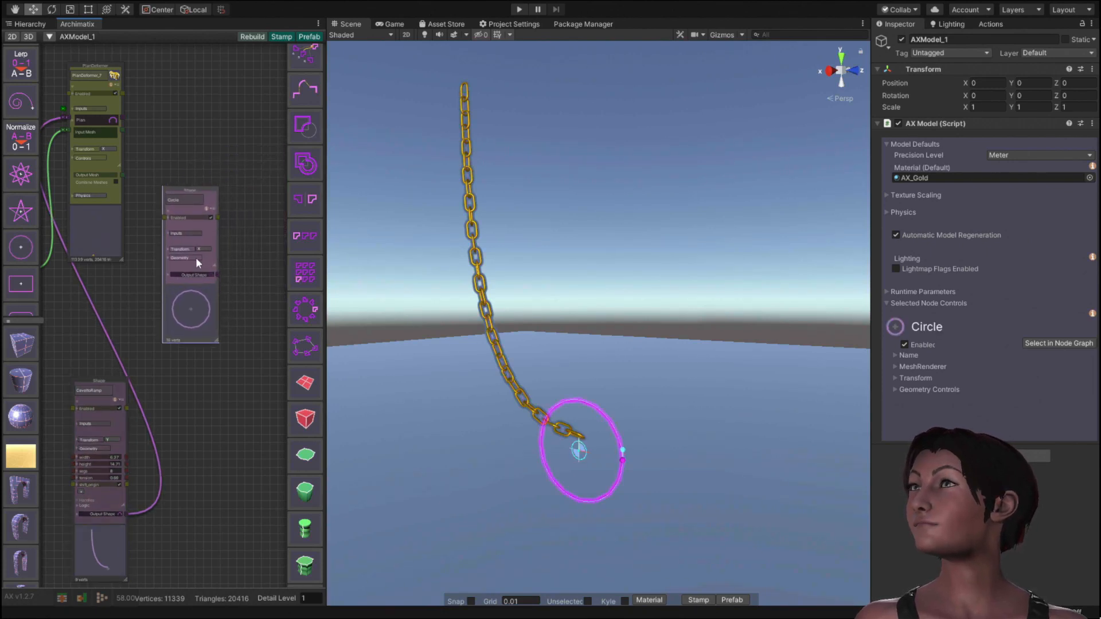
{"action": "left_click_drag", "start_coordinate": [198, 269], "coordinate": [81, 377]}
{"action": "middle_click_drag", "start_coordinate": [223, 362], "coordinate": [292, 369]}
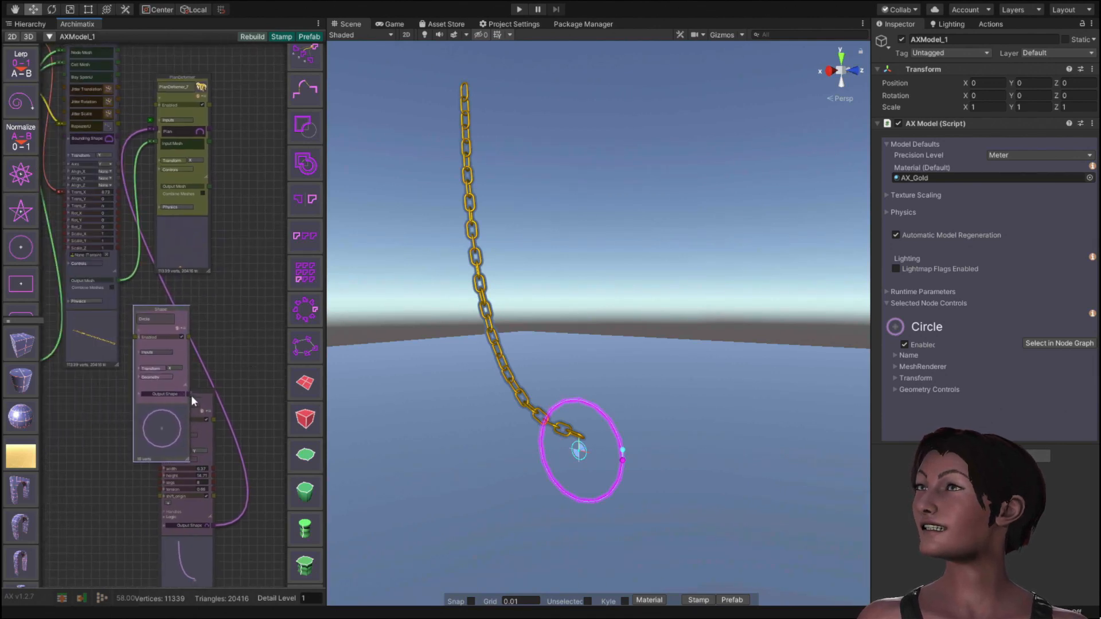
{"action": "left_click_drag", "start_coordinate": [187, 392], "coordinate": [157, 127]}
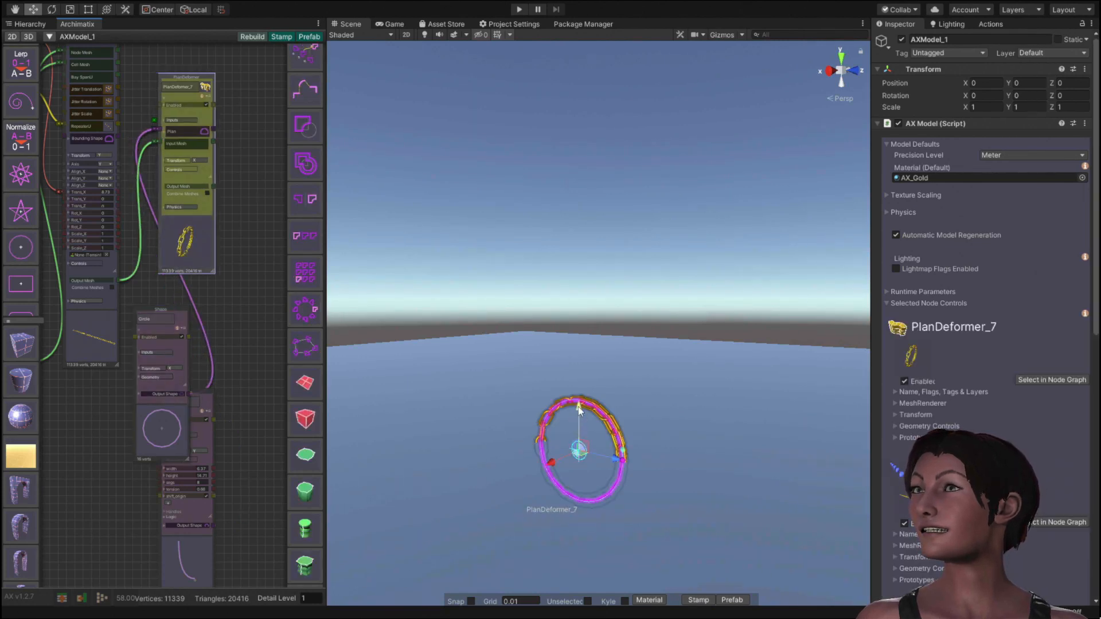
Step: Raise the PlanDeformer's circular chain vertically above the ground and inspect the ring from several angles
{"action": "left_click_drag", "start_coordinate": [579, 408], "coordinate": [564, 252]}
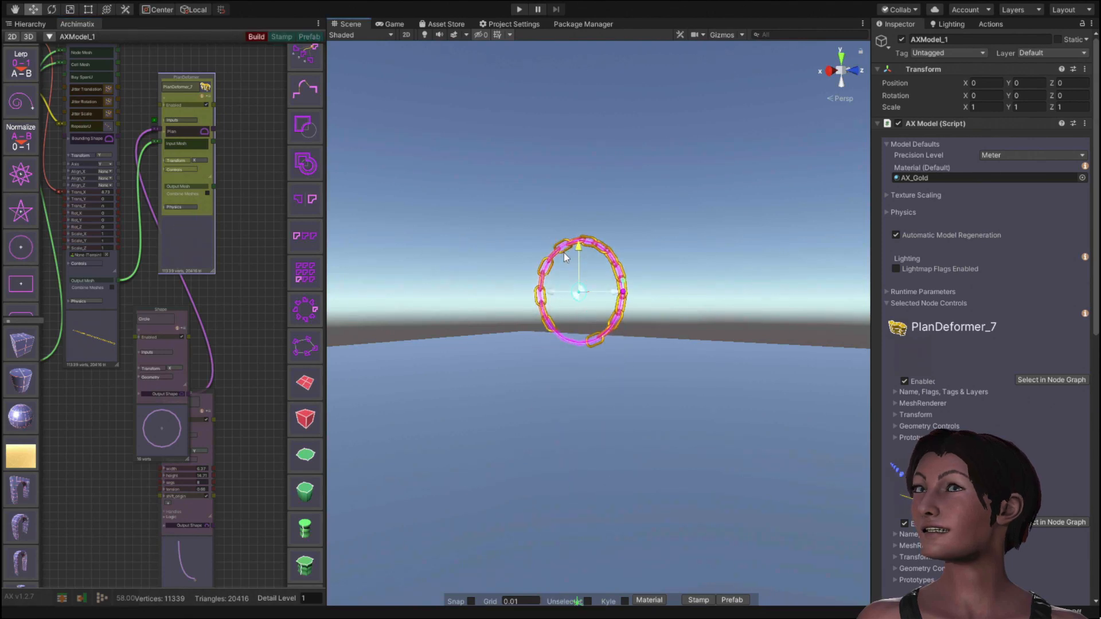
{"action": "scroll", "coordinate": [559, 352], "scroll_direction": "up", "scroll_amount": 3}
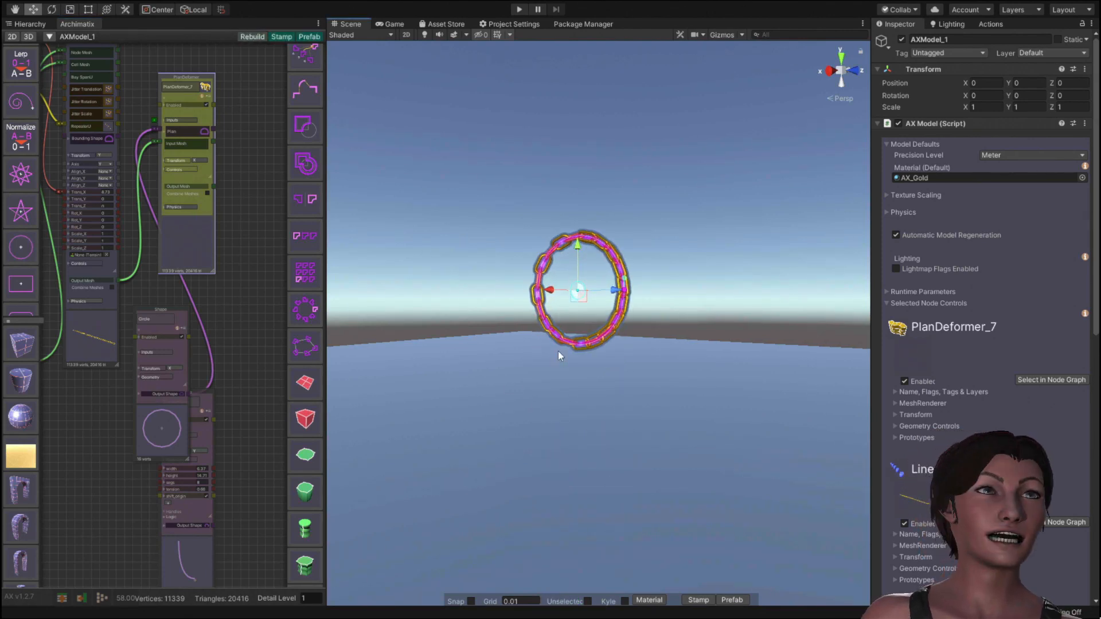
{"action": "scroll", "coordinate": [558, 356], "scroll_direction": "up", "scroll_amount": 2}
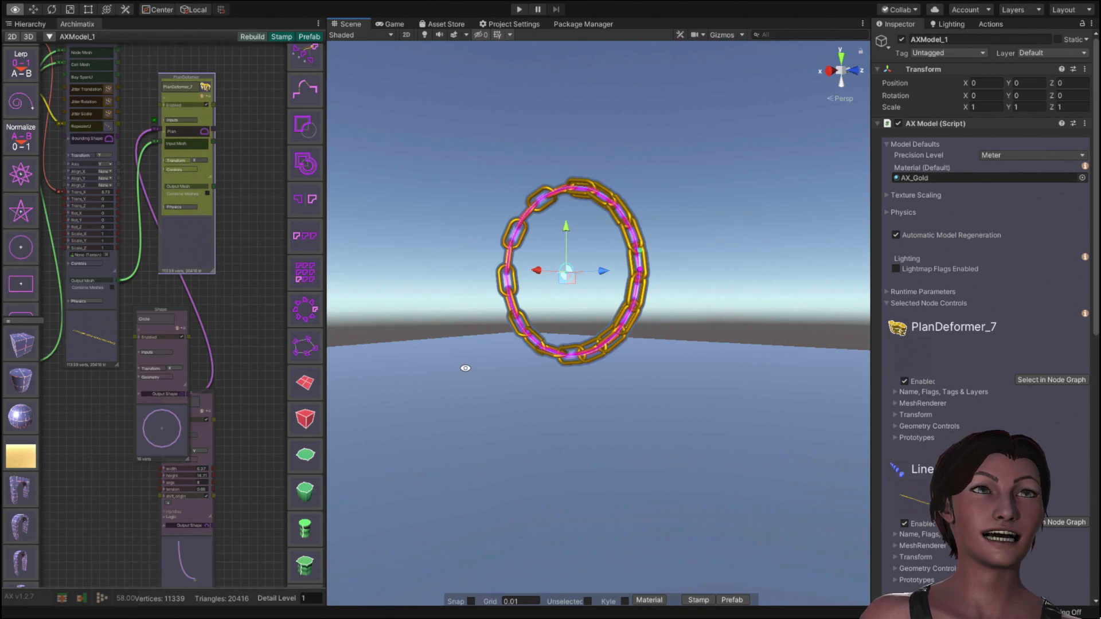
{"action": "left_click_drag", "start_coordinate": [462, 364], "coordinate": [522, 404], "text": "alt"}
{"action": "scroll", "coordinate": [523, 398], "scroll_direction": "down", "scroll_amount": 3}
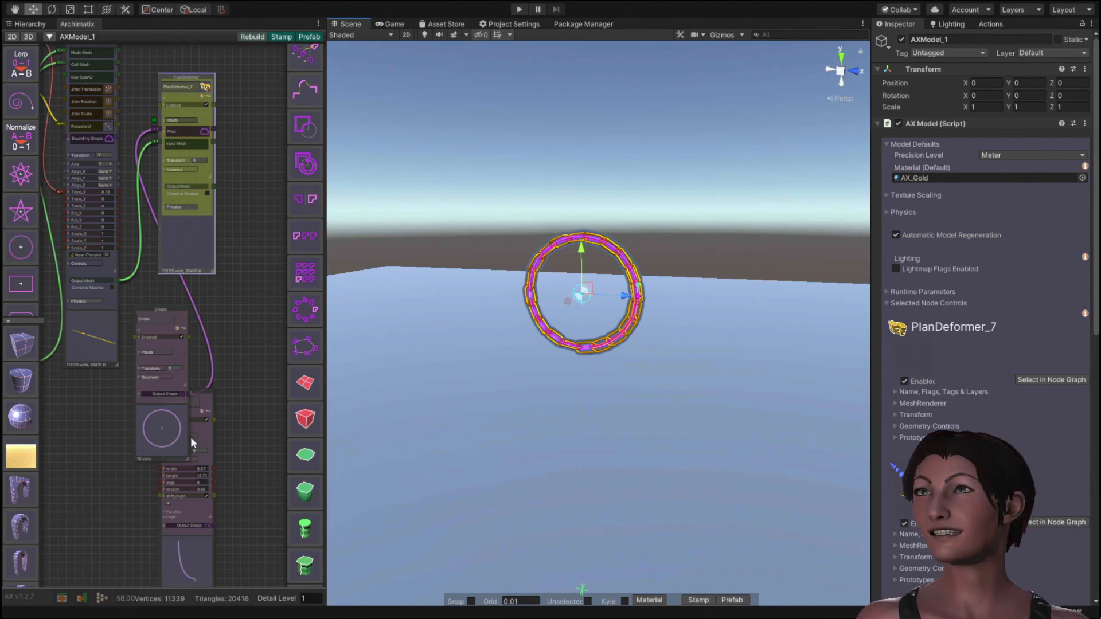
Step: Expand the Circle node's geometry parameters and enlarge its radius to 3 to spread the links around the ring
{"action": "left_click", "coordinate": [157, 376]}
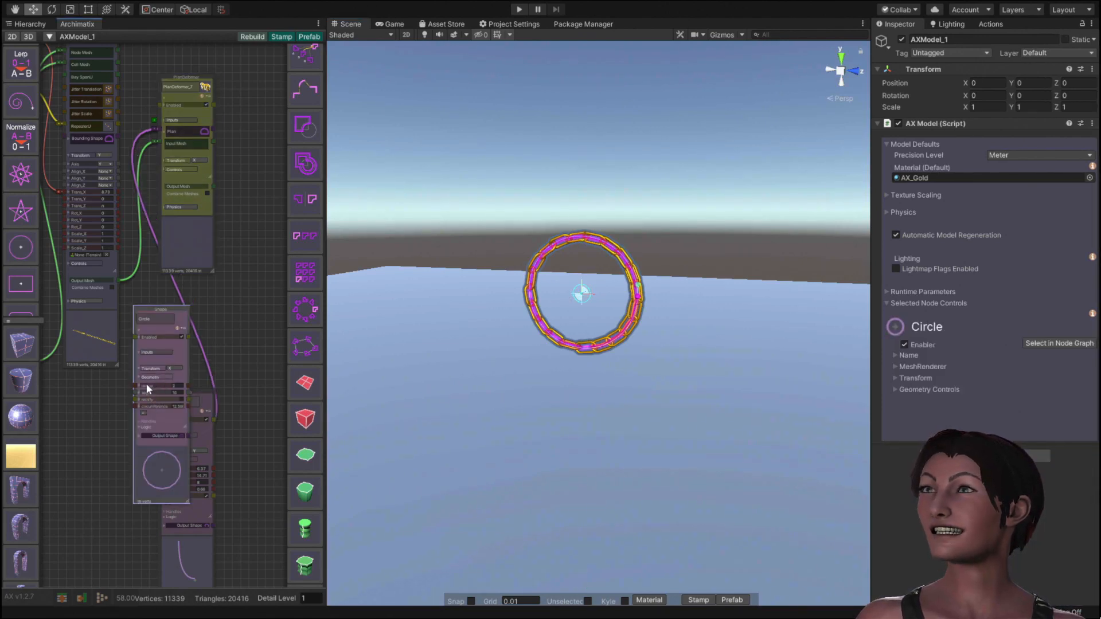
{"action": "mouse_move", "coordinate": [145, 383]}
{"action": "left_mouse_down"}
{"action": "mouse_move", "coordinate": [158, 384]}
{"action": "mouse_move", "coordinate": [139, 392]}
{"action": "left_mouse_up"}
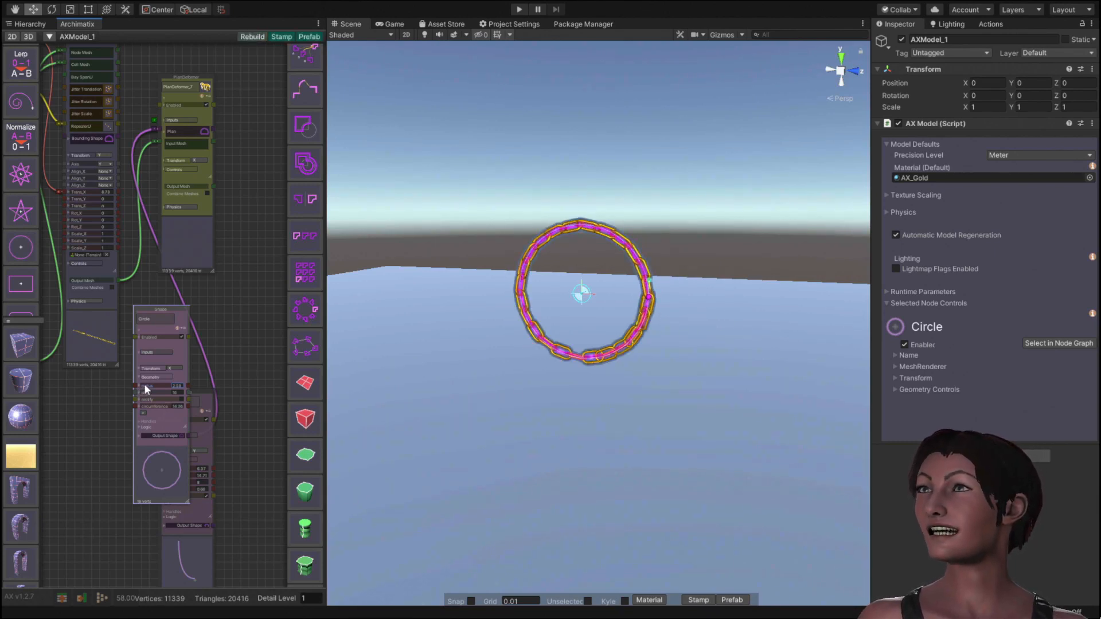
{"action": "left_click_drag", "start_coordinate": [144, 389], "coordinate": [151, 386]}
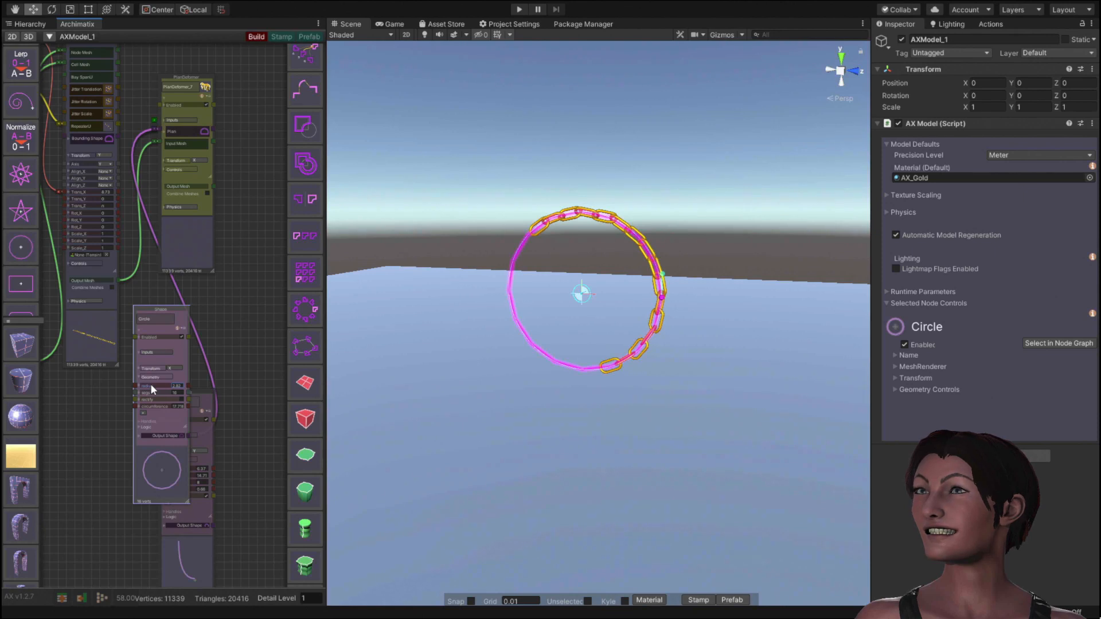
{"action": "type", "text": "3"}
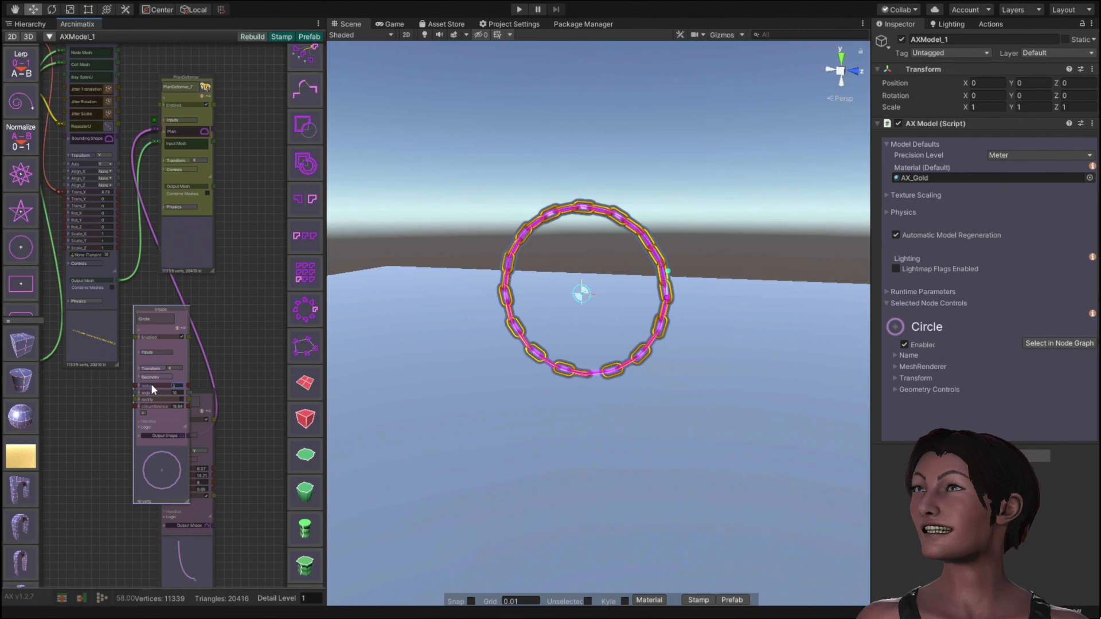
Step: Set the Circle's radius to 2.9 to close the ring, and inspect where the chain's ends meet
{"action": "scroll", "coordinate": [150, 383], "scroll_direction": "up", "scroll_amount": 5}
{"action": "scroll", "coordinate": [155, 383], "scroll_direction": "up", "scroll_amount": 3}
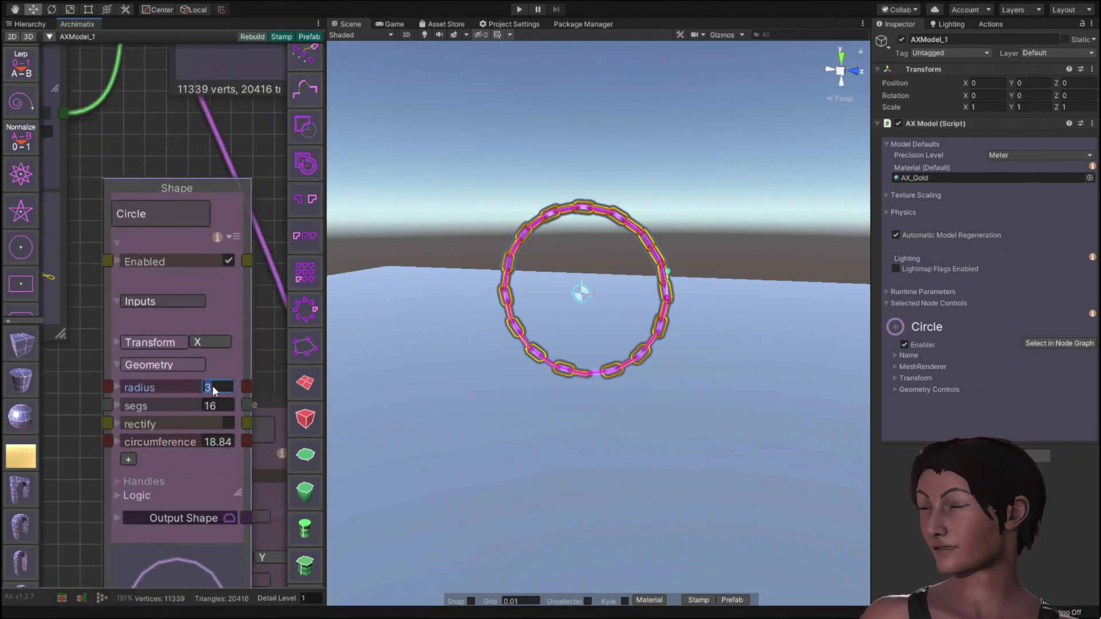
{"action": "type", "text": "2.9"}
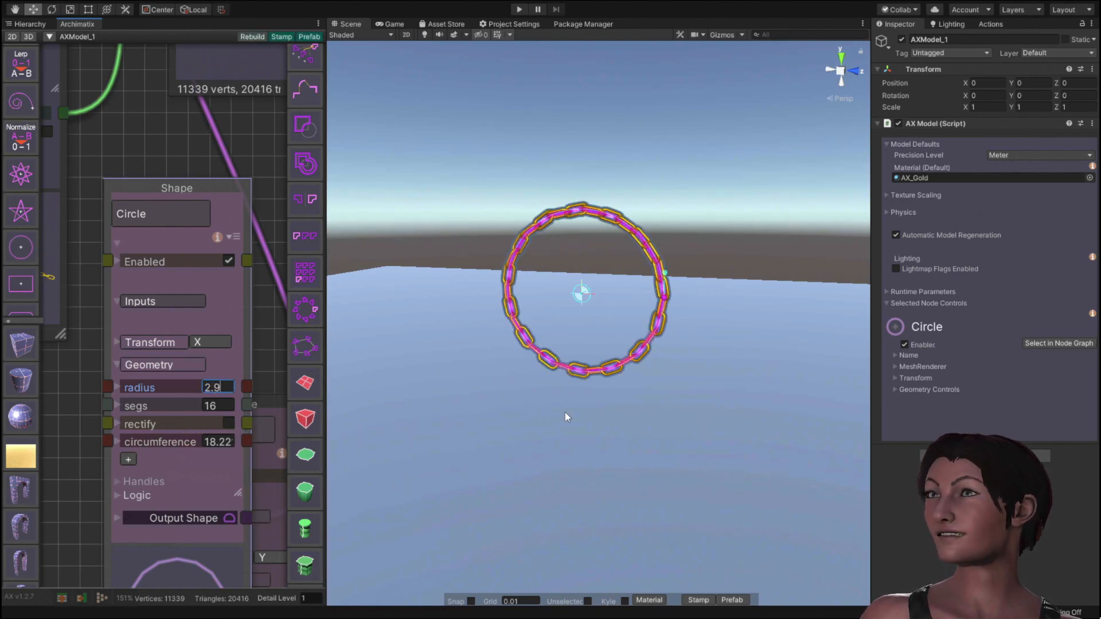
{"action": "scroll", "coordinate": [590, 400], "scroll_direction": "up", "scroll_amount": 8}
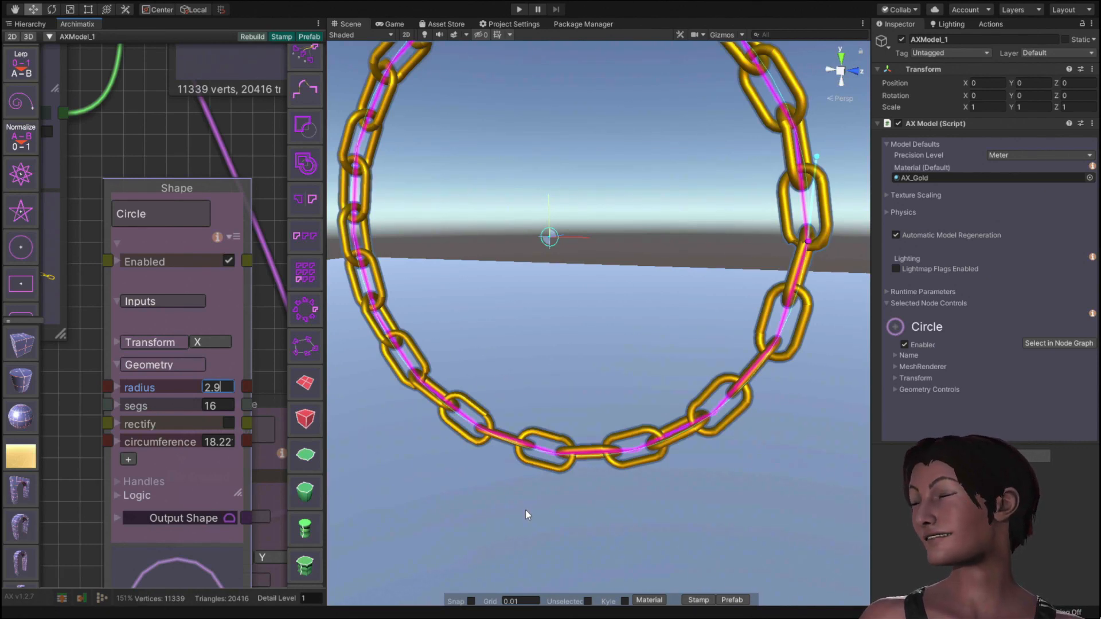
{"action": "left_click_drag", "start_coordinate": [525, 510], "coordinate": [468, 481], "text": "alt"}
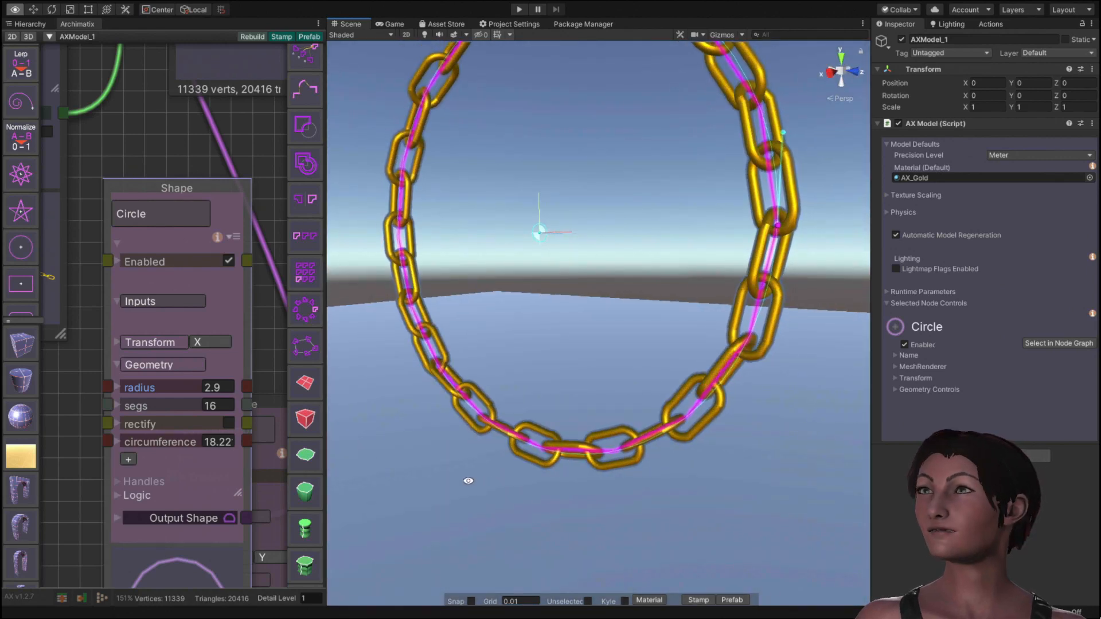
Step: Turn the LinearRepeater's Do First Node and Do Last Node options off and back on, one at a time, to compare the chain's ends
{"action": "scroll", "coordinate": [253, 415], "scroll_direction": "down", "scroll_amount": 5}
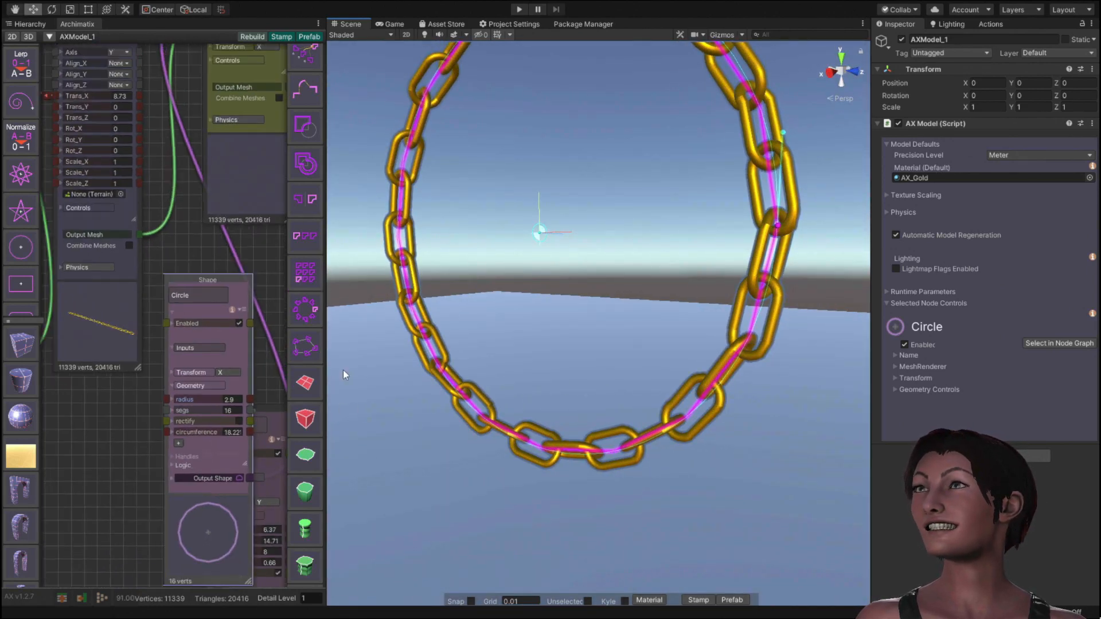
{"action": "middle_click_drag", "start_coordinate": [201, 238], "coordinate": [173, 442]}
{"action": "scroll", "coordinate": [115, 375], "scroll_direction": "up", "scroll_amount": 1}
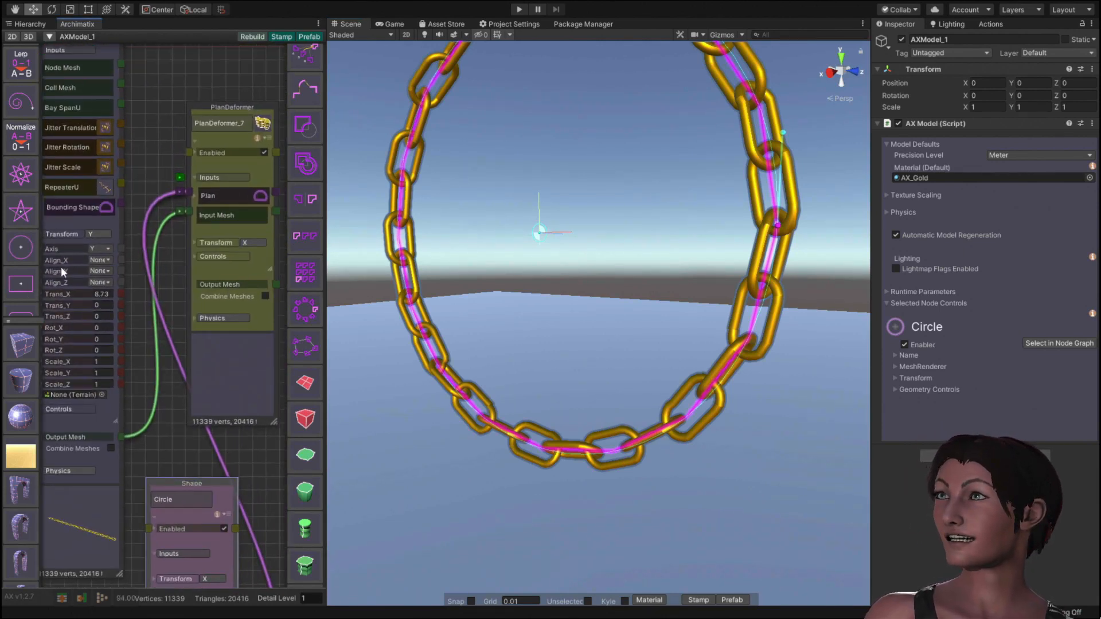
{"action": "left_click", "coordinate": [60, 229]}
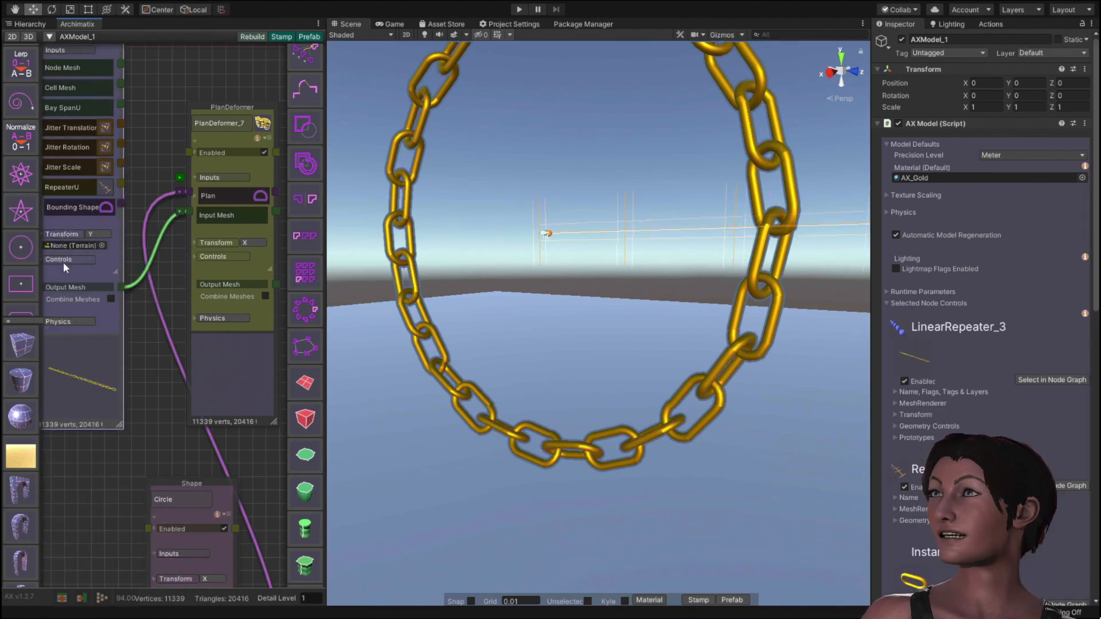
{"action": "left_click", "coordinate": [63, 258]}
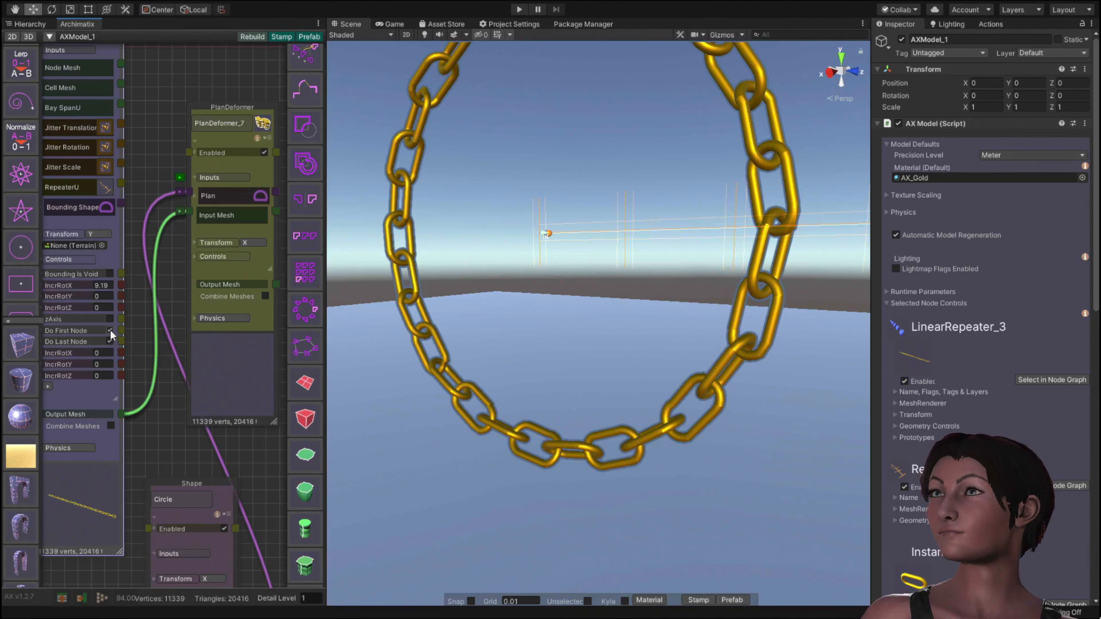
{"action": "left_click", "coordinate": [110, 331]}
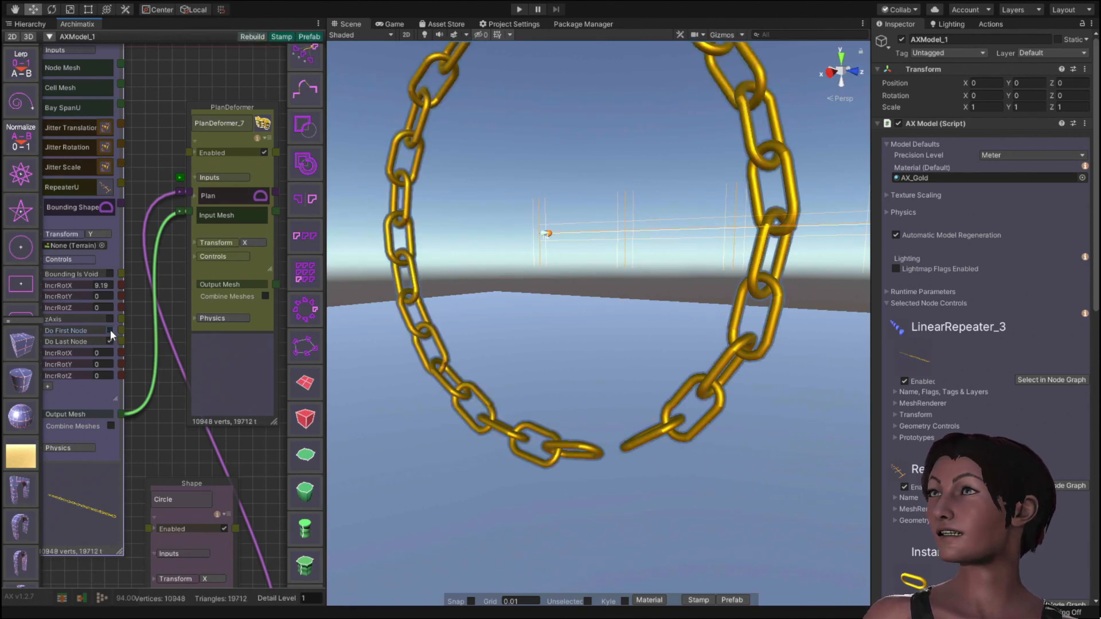
{"action": "left_click", "coordinate": [109, 330]}
{"action": "left_click", "coordinate": [109, 342]}
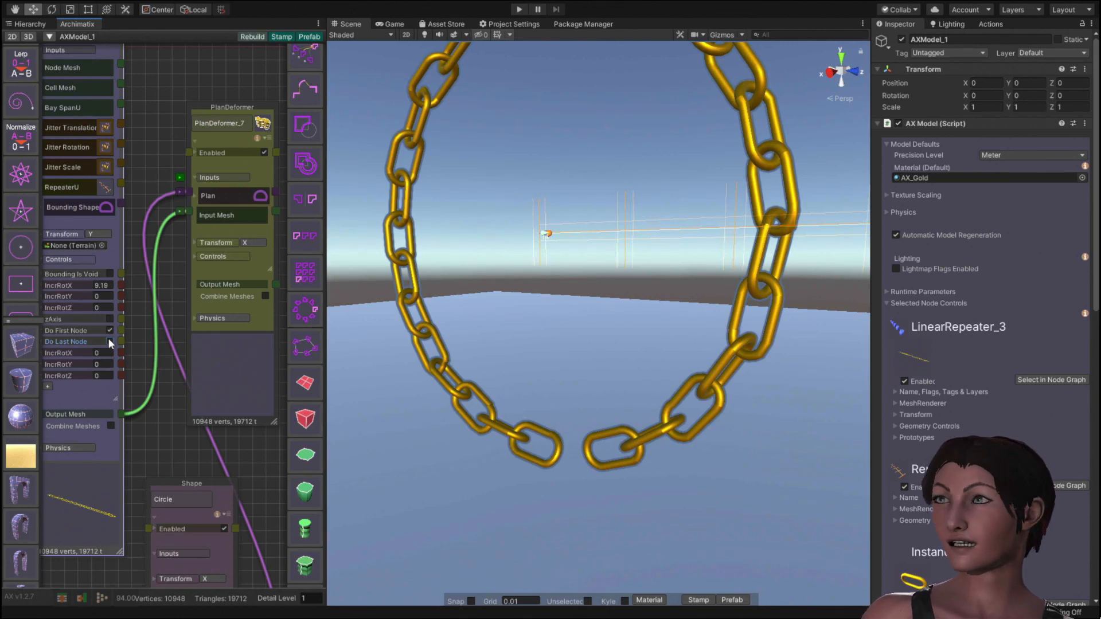
{"action": "left_click", "coordinate": [110, 341]}
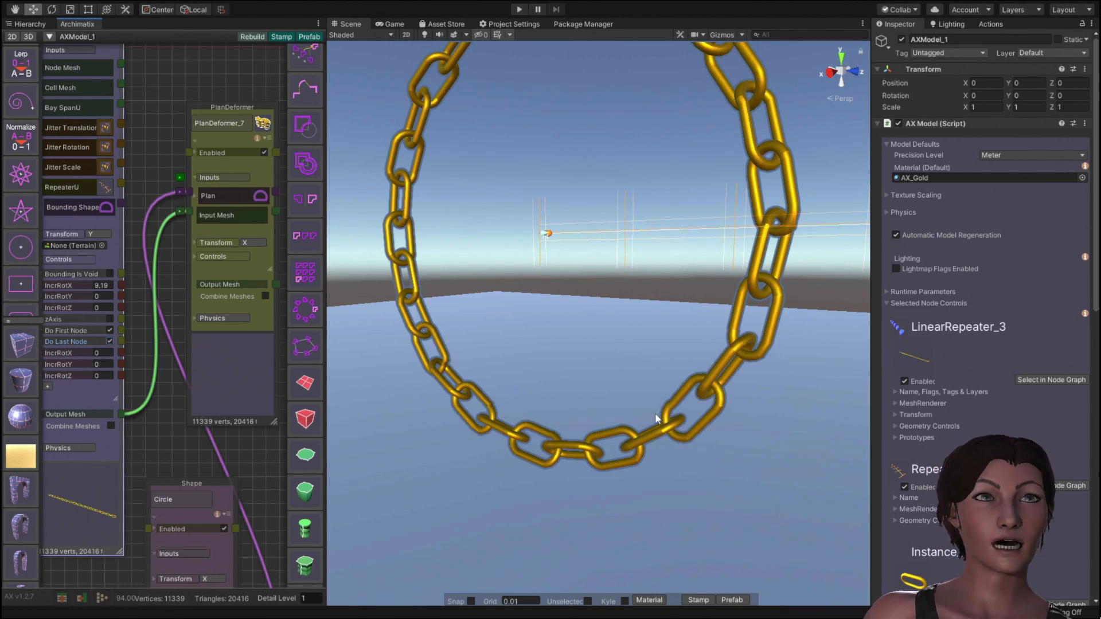
Step: Set the Circle's radius to 1 so the chain wraps around it more than once
{"action": "middle_click_drag", "start_coordinate": [163, 408], "coordinate": [151, 166]}
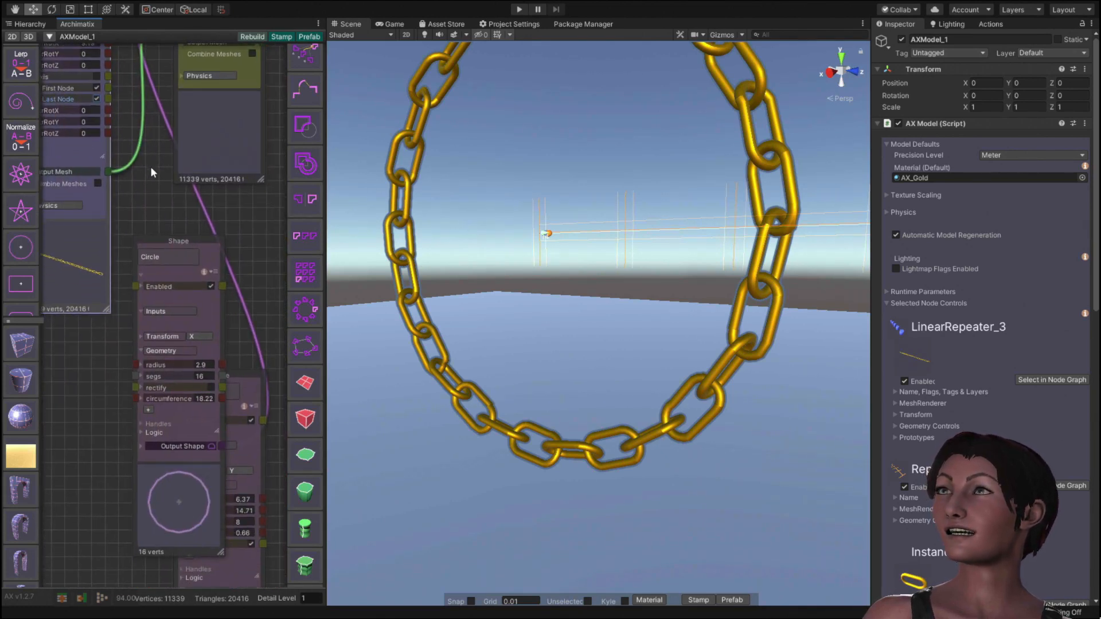
{"action": "left_click", "coordinate": [207, 366]}
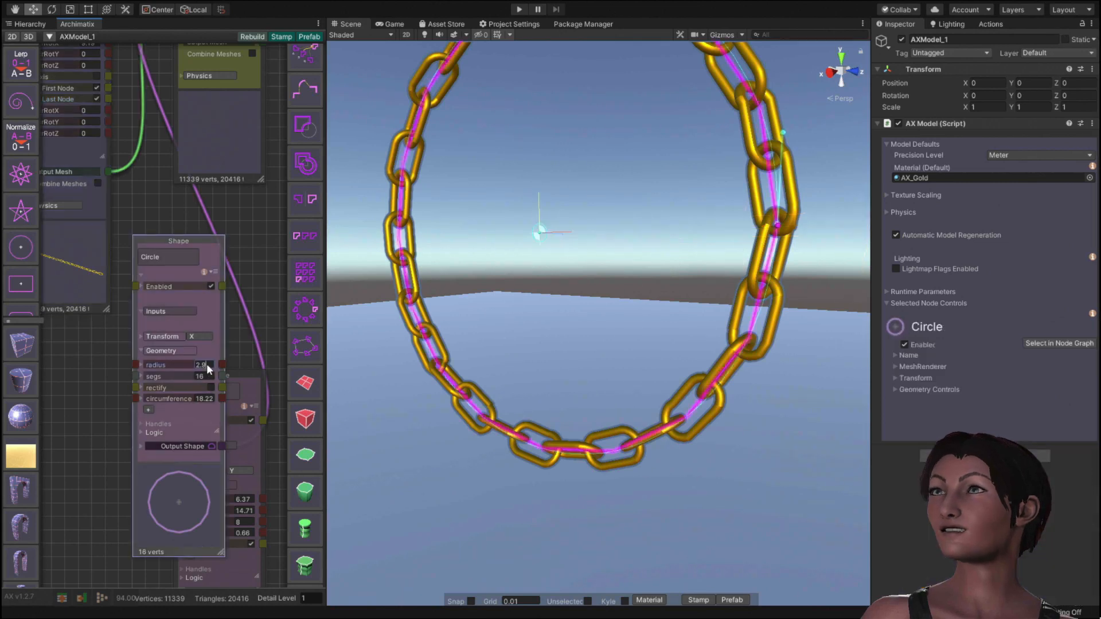
{"action": "type", "text": "1"}
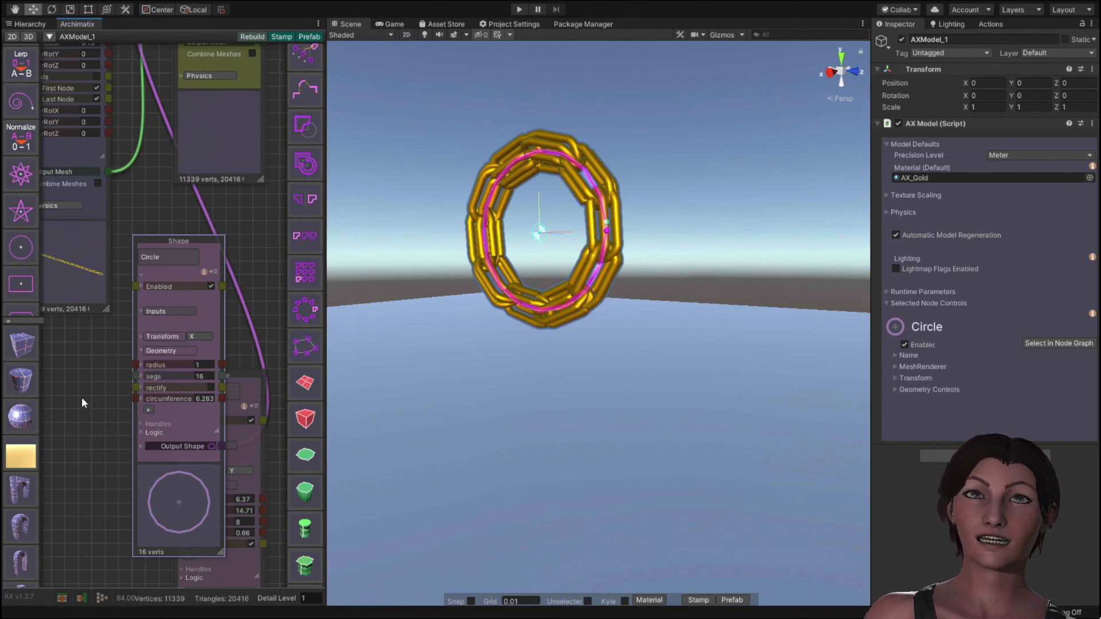
Step: Expand the LinearRepeater's transform parameters and set Rot_Z to 4 to spread the overlapping chain into a spiral
{"action": "scroll", "coordinate": [81, 396], "scroll_direction": "up", "scroll_amount": 10}
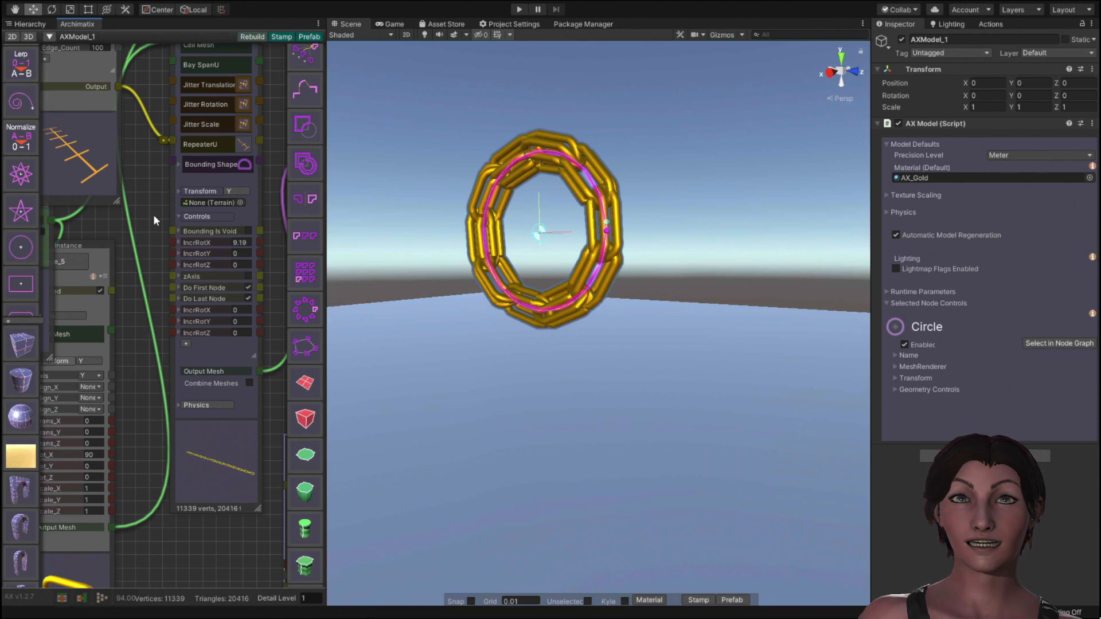
{"action": "middle_click_drag", "start_coordinate": [149, 199], "coordinate": [138, 290]}
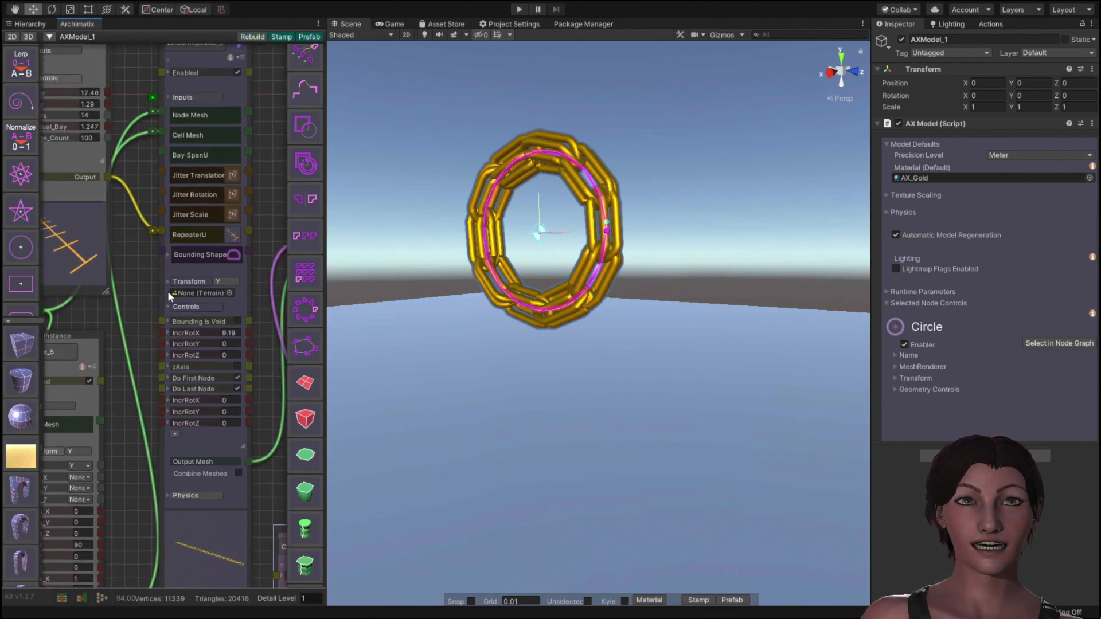
{"action": "left_click", "coordinate": [191, 281]}
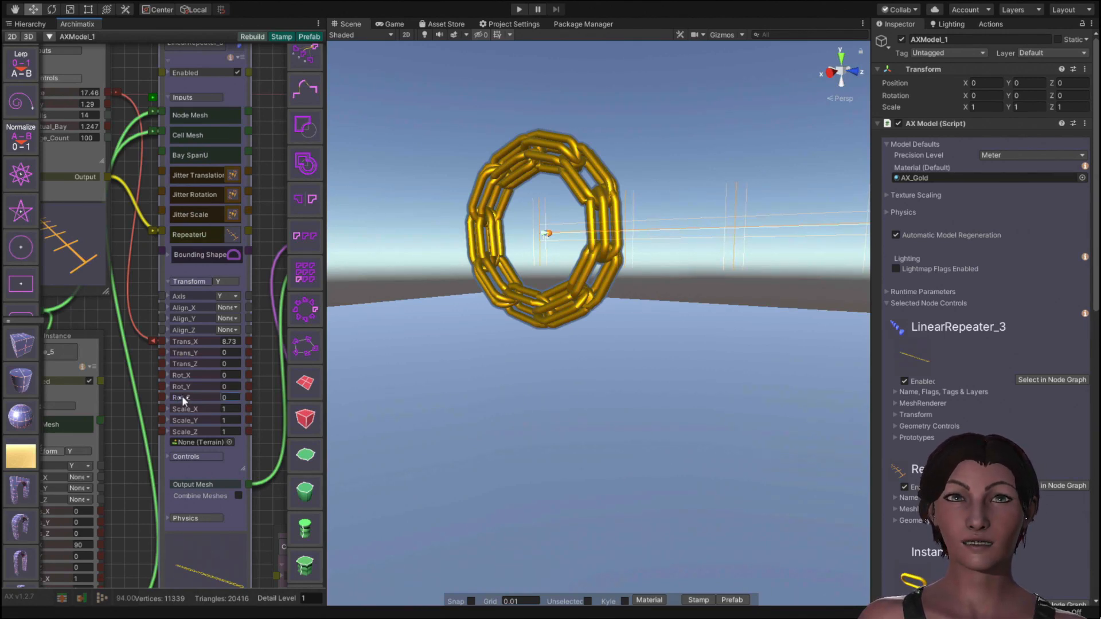
{"action": "left_click_drag", "start_coordinate": [184, 399], "coordinate": [205, 402]}
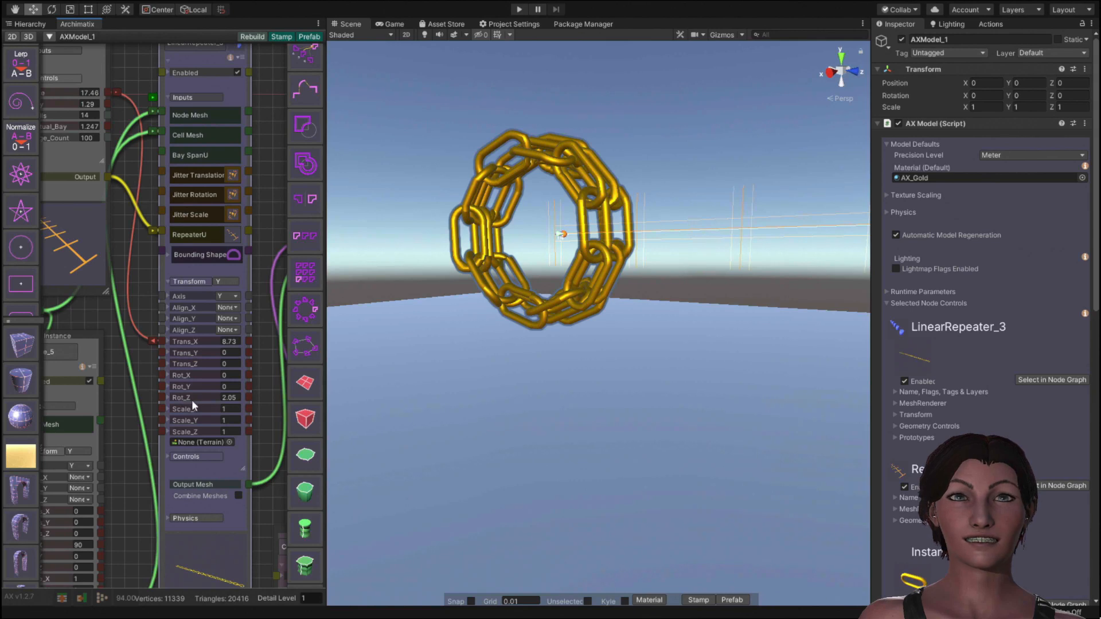
{"action": "left_click", "coordinate": [229, 397]}
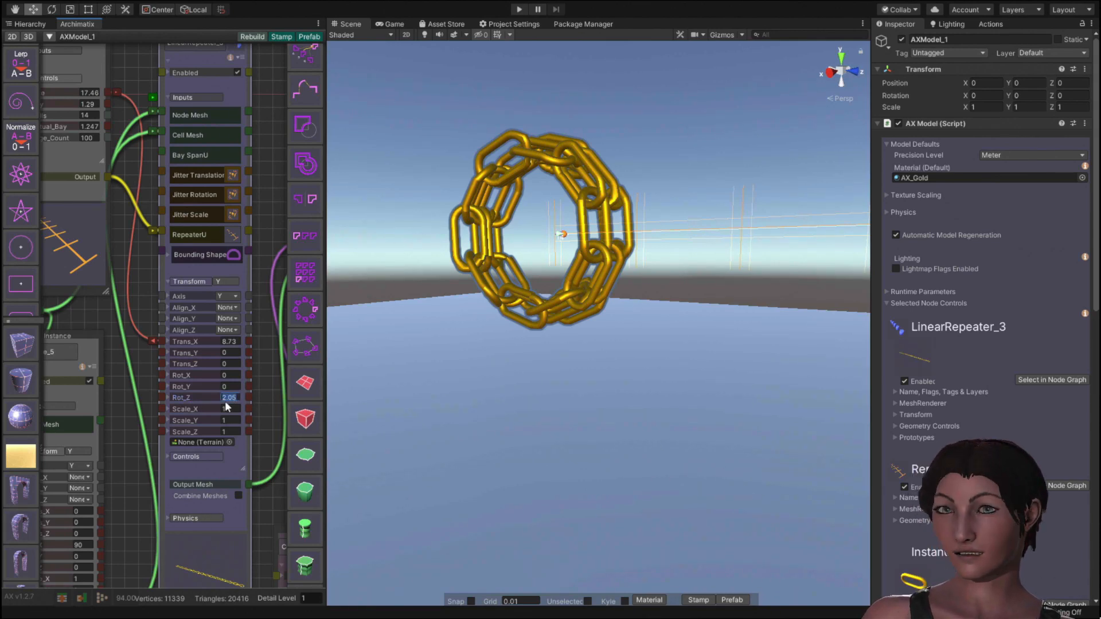
{"action": "type", "text": "4"}
{"action": "key", "text": "Return"}
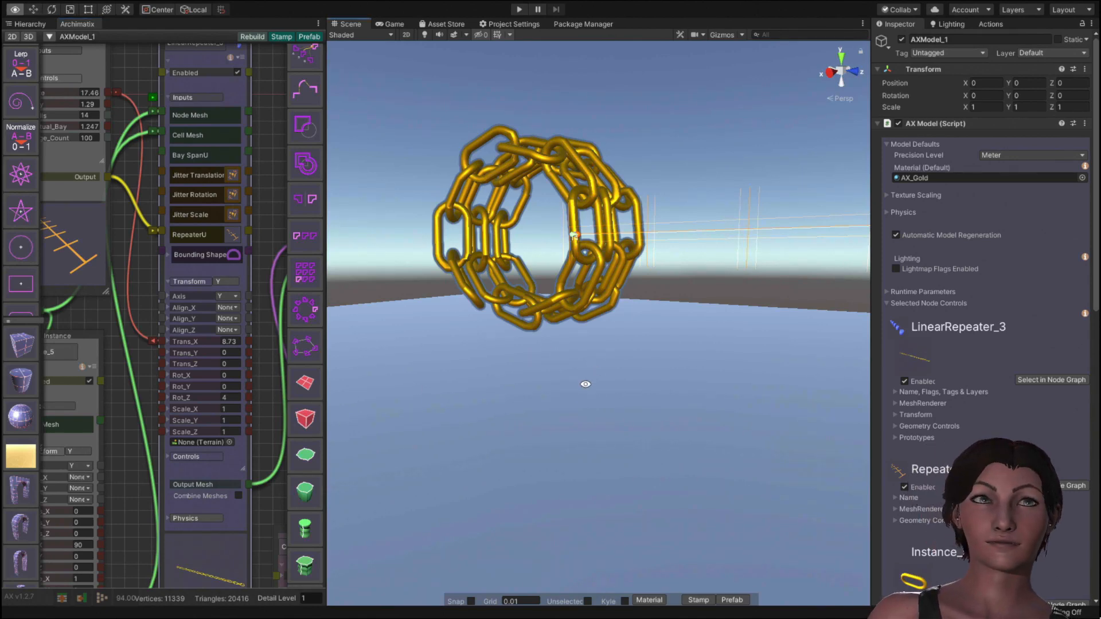
{"action": "left_click_drag", "start_coordinate": [585, 386], "coordinate": [619, 427], "text": "alt"}
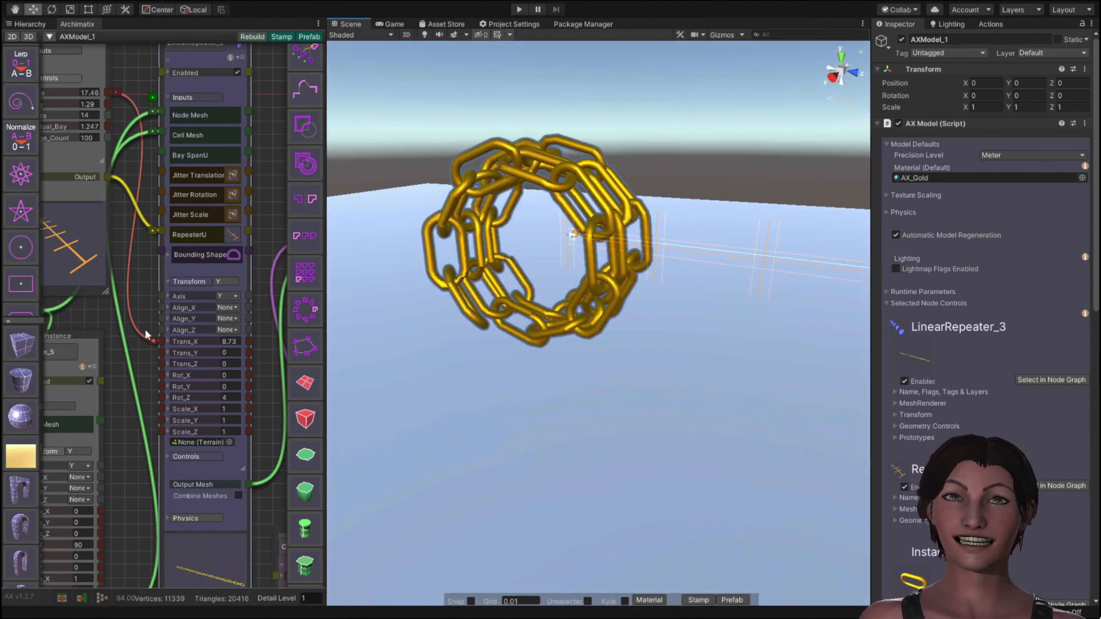
Step: Set the RepeaterTool's Size to about 38.84 to lengthen the spiral chain, and collapse the LinearRepeater's controls
{"action": "scroll", "coordinate": [137, 361], "scroll_direction": "down", "scroll_amount": 6}
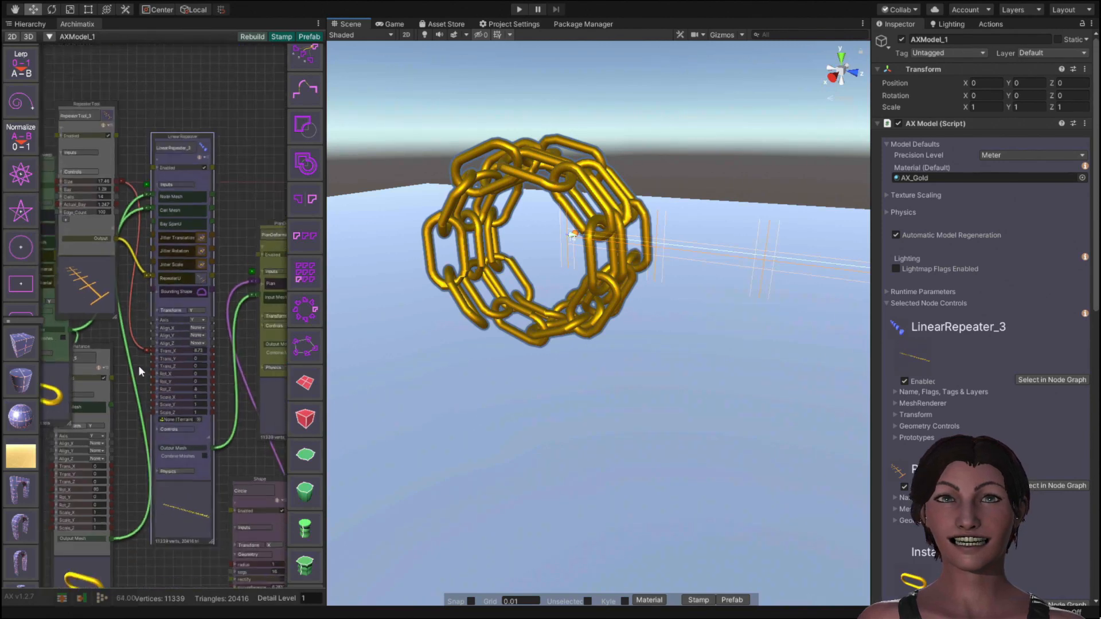
{"action": "scroll", "coordinate": [146, 358], "scroll_direction": "down", "scroll_amount": 2}
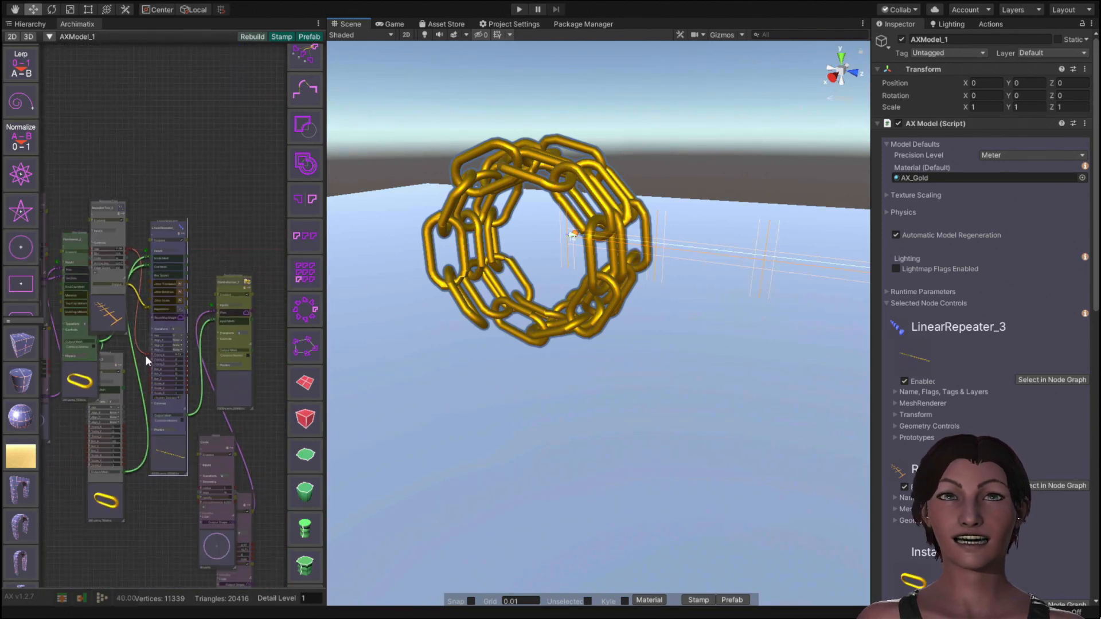
{"action": "scroll", "coordinate": [95, 239], "scroll_direction": "up", "scroll_amount": 3}
{"action": "scroll", "coordinate": [95, 238], "scroll_direction": "up", "scroll_amount": 6}
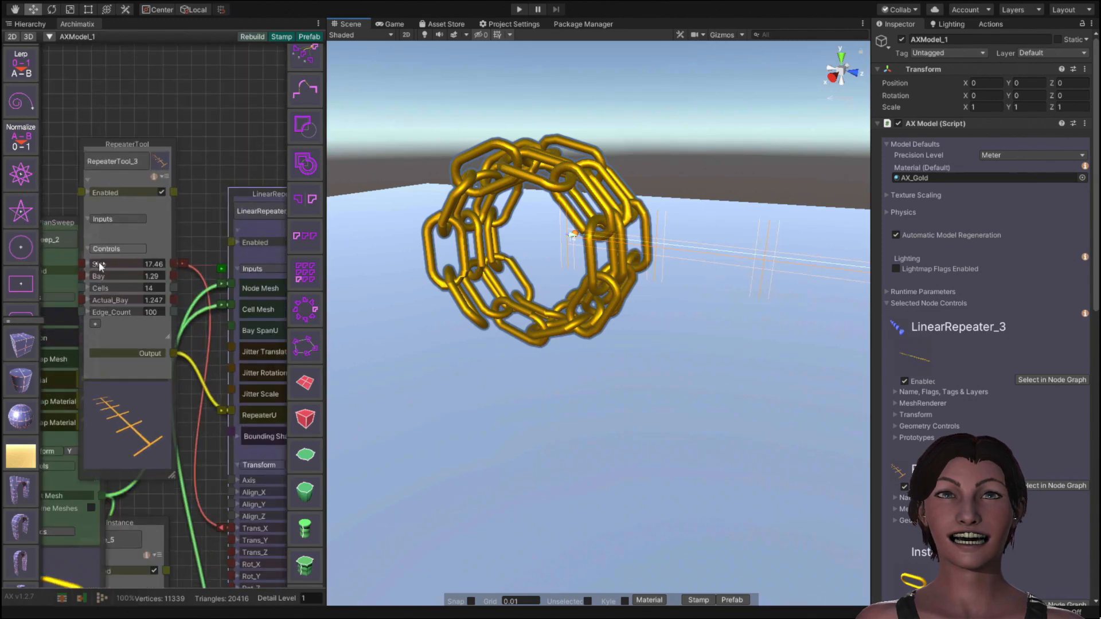
{"action": "left_click_drag", "start_coordinate": [99, 265], "coordinate": [438, 347]}
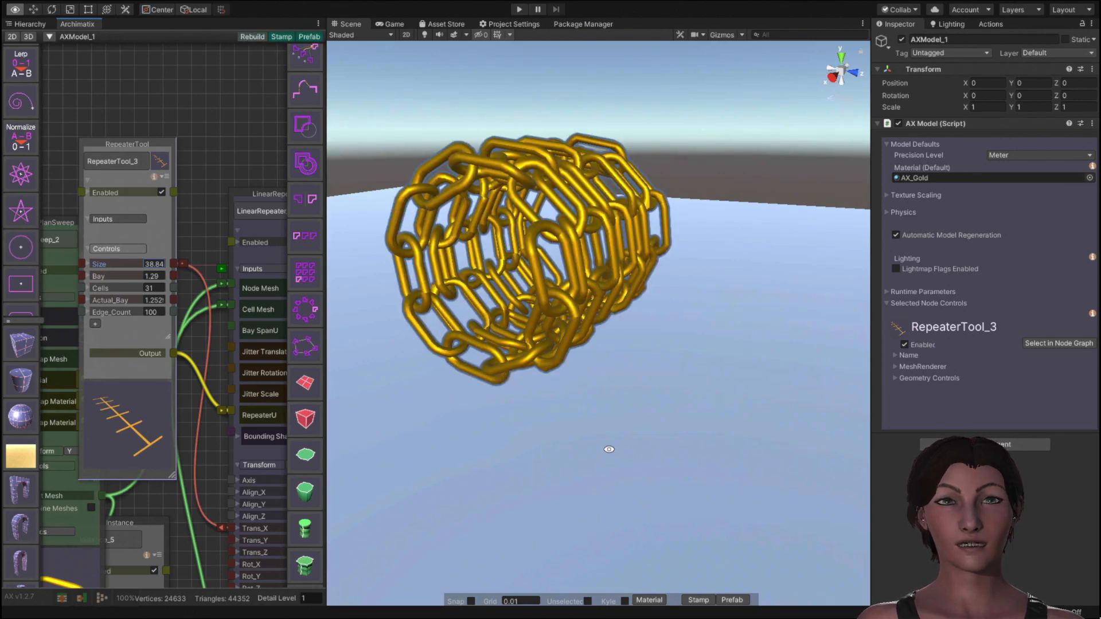
{"action": "left_click_drag", "start_coordinate": [610, 450], "coordinate": [424, 455], "text": "alt"}
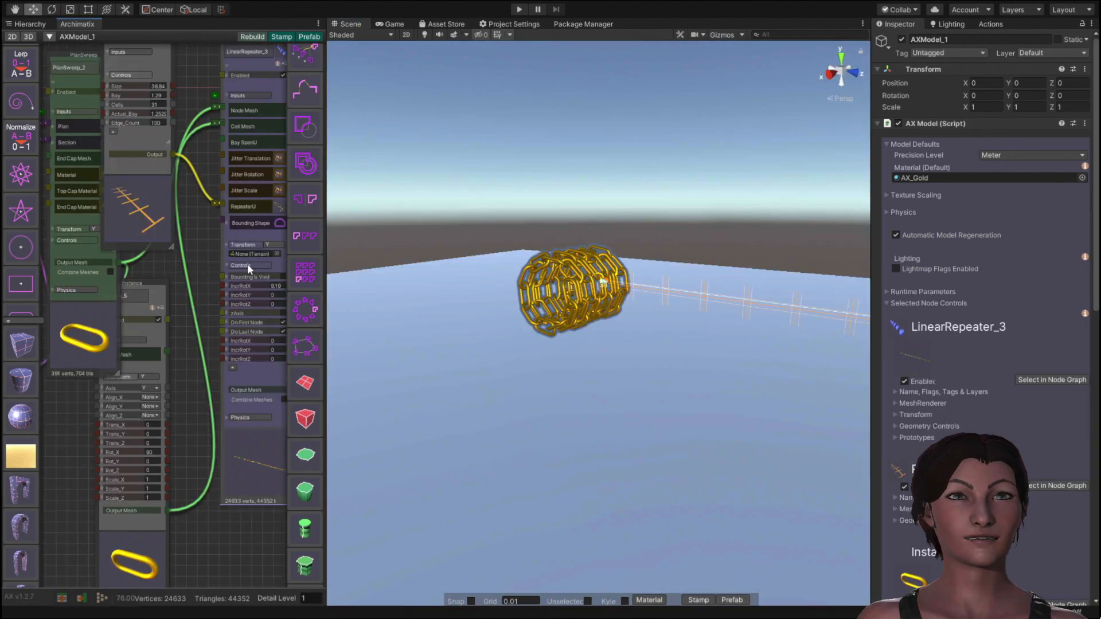
{"action": "left_click", "coordinate": [246, 265]}
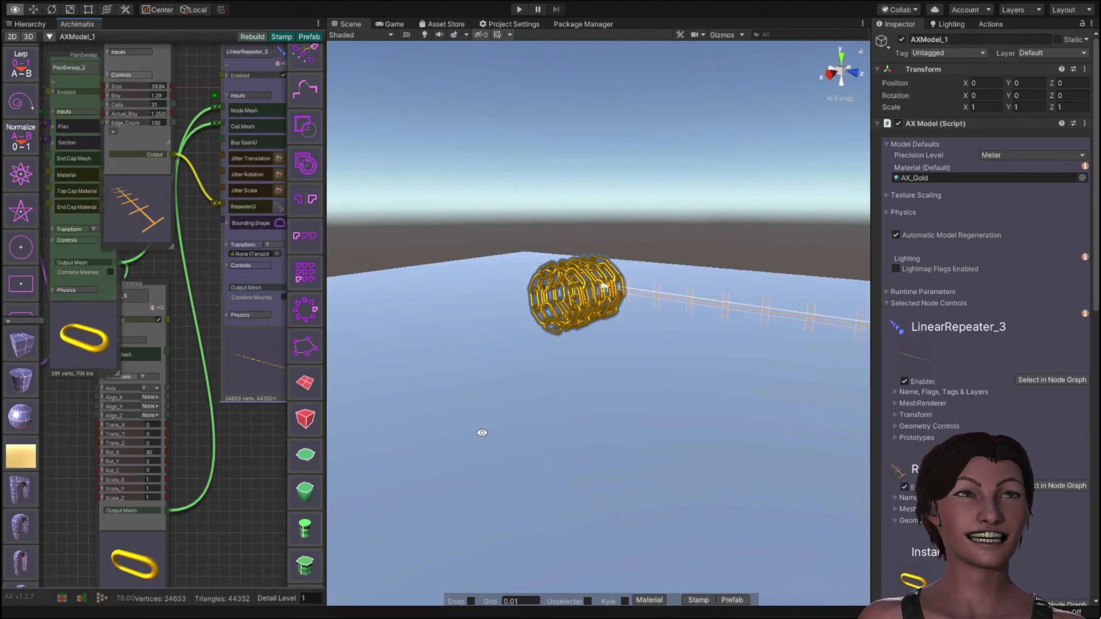
{"action": "left_click_drag", "start_coordinate": [482, 431], "coordinate": [398, 479], "text": "alt"}
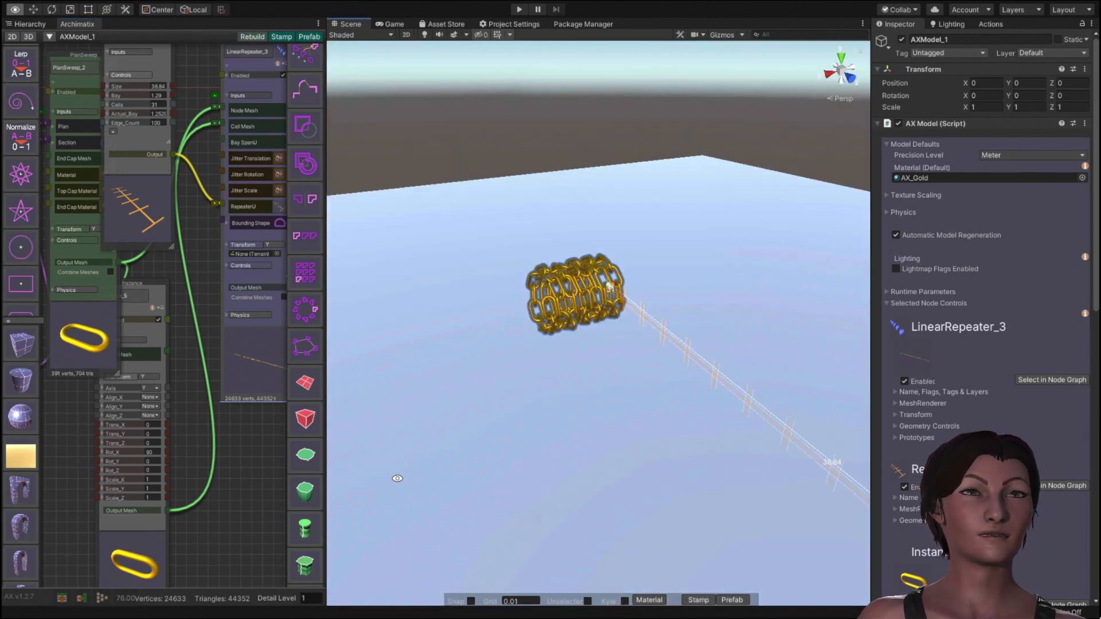
Step: Delete the Circle and the unused curve shape behind it from below the PlanDeformer in the node graph
{"action": "scroll", "coordinate": [258, 482], "scroll_direction": "down", "scroll_amount": 2}
{"action": "scroll", "coordinate": [252, 467], "scroll_direction": "down", "scroll_amount": 1}
{"action": "middle_click_drag", "start_coordinate": [252, 460], "coordinate": [84, 299]}
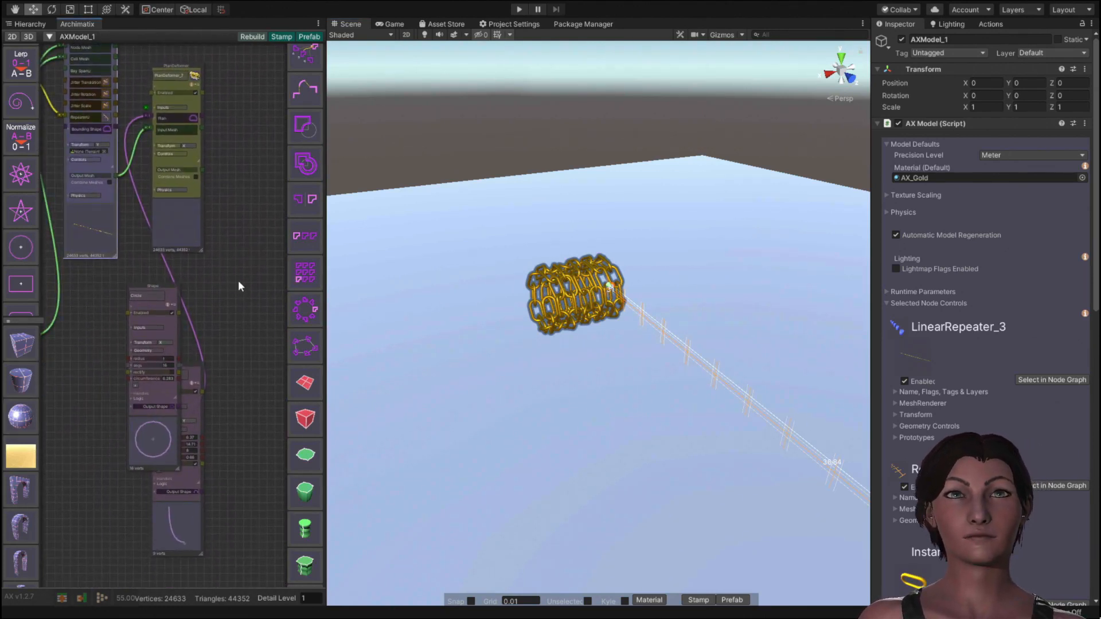
{"action": "left_click_drag", "start_coordinate": [256, 301], "coordinate": [143, 476]}
{"action": "key", "text": "Delete"}
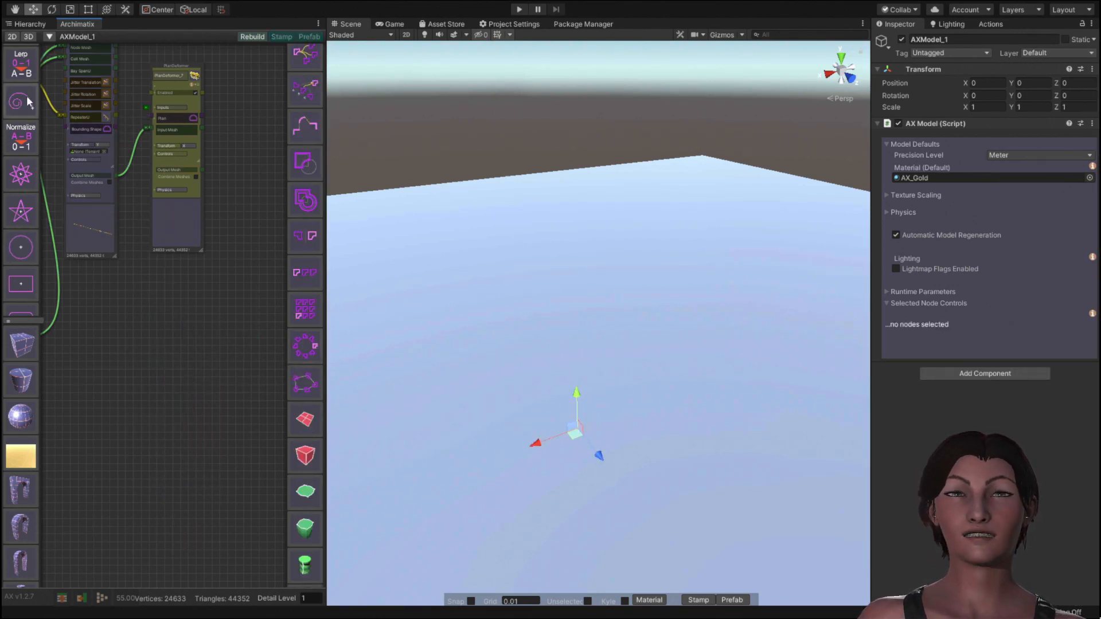
Step: Add a SineWaveRamp shape and connect its output to the PlanDeformer's Plan input so the chain follows the wave
{"action": "scroll", "coordinate": [28, 143], "scroll_direction": "down", "scroll_amount": 5}
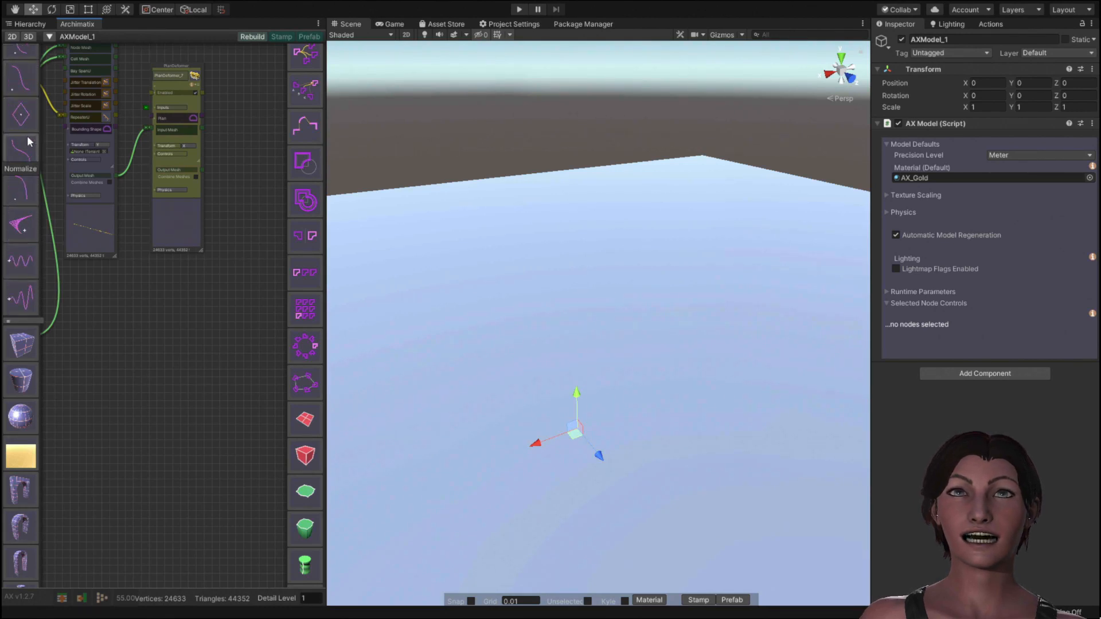
{"action": "left_click", "coordinate": [20, 300]}
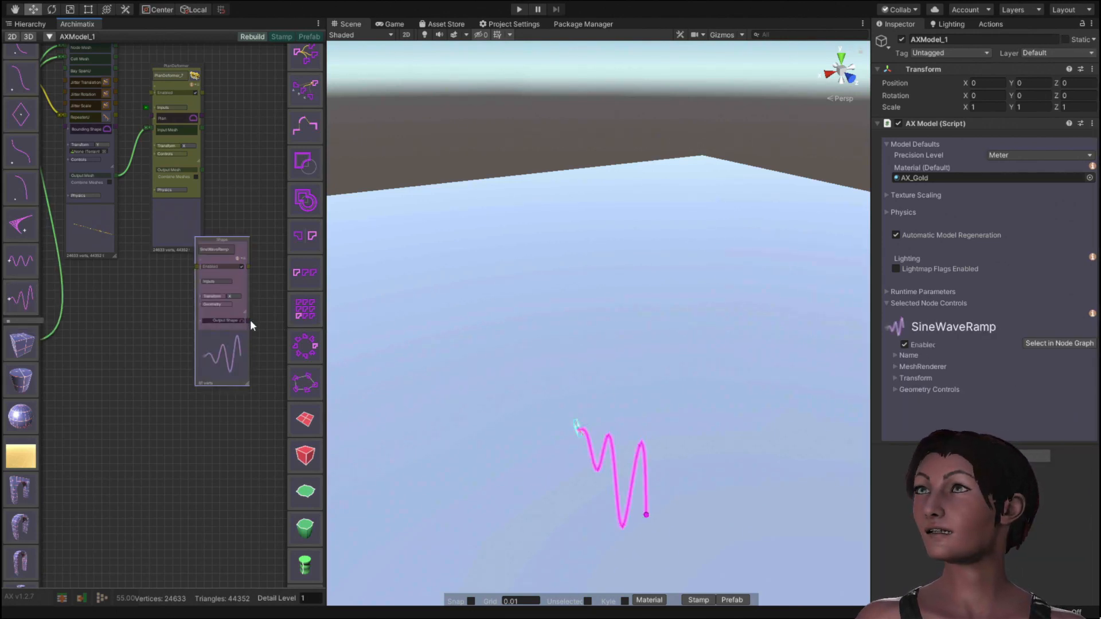
{"action": "left_click_drag", "start_coordinate": [249, 320], "coordinate": [150, 114]}
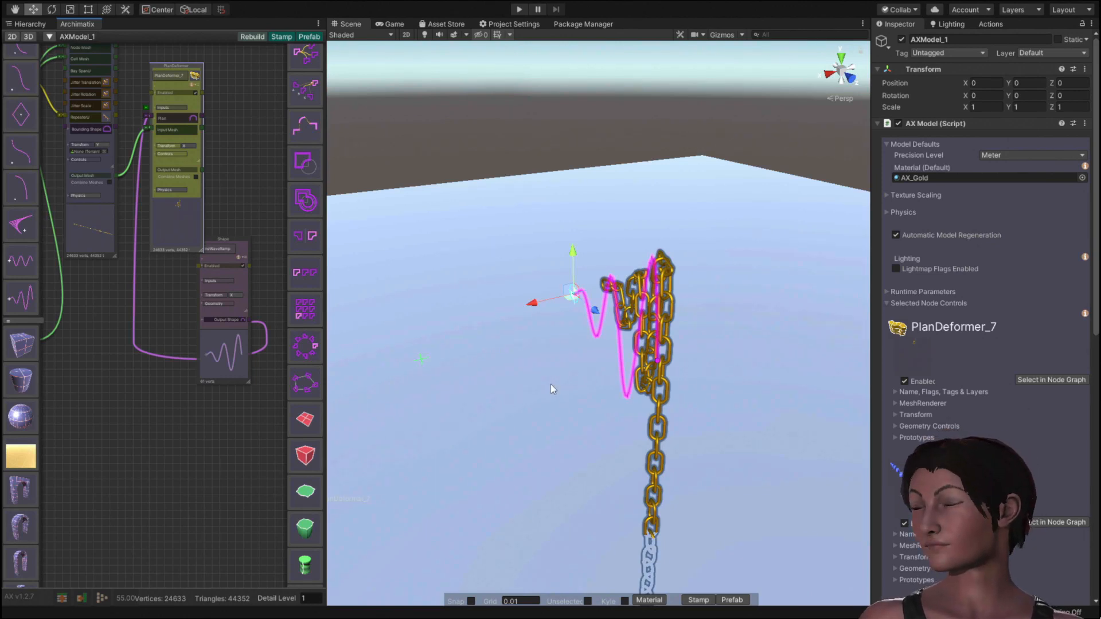
{"action": "key", "text": "alt"}
{"action": "left_click_drag", "start_coordinate": [487, 401], "coordinate": [654, 359], "text": "alt"}
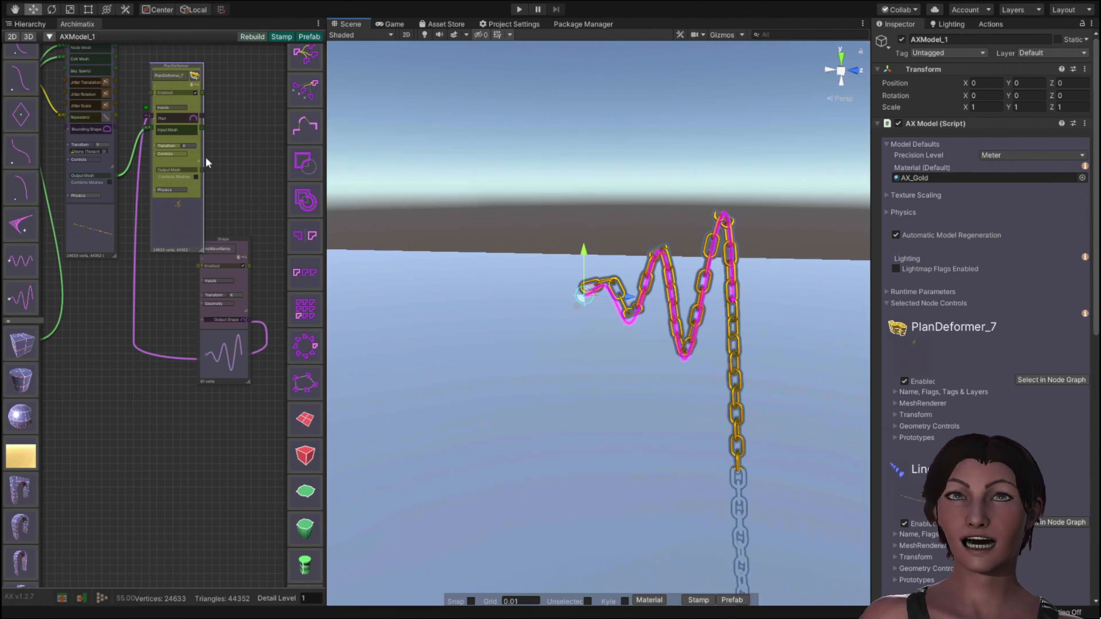
Step: Change the PlanDeformer's transform axis to lay the chain flat, and stretch the SineWaveRamp to a scale of about 10.72
{"action": "left_click", "coordinate": [188, 146]}
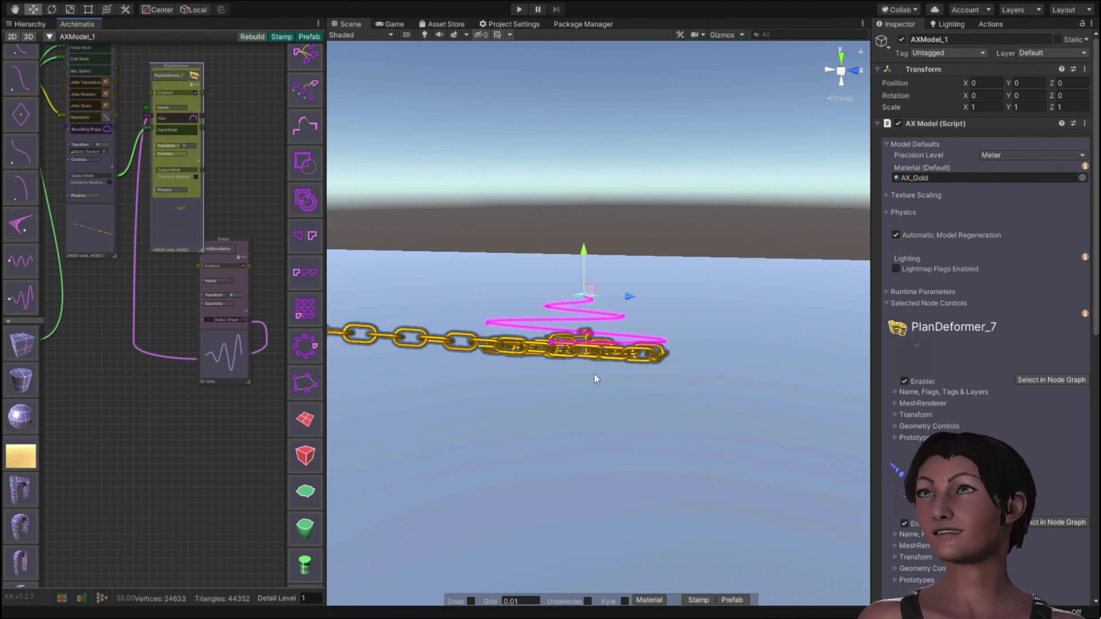
{"action": "left_click_drag", "start_coordinate": [594, 379], "coordinate": [541, 383], "text": "alt"}
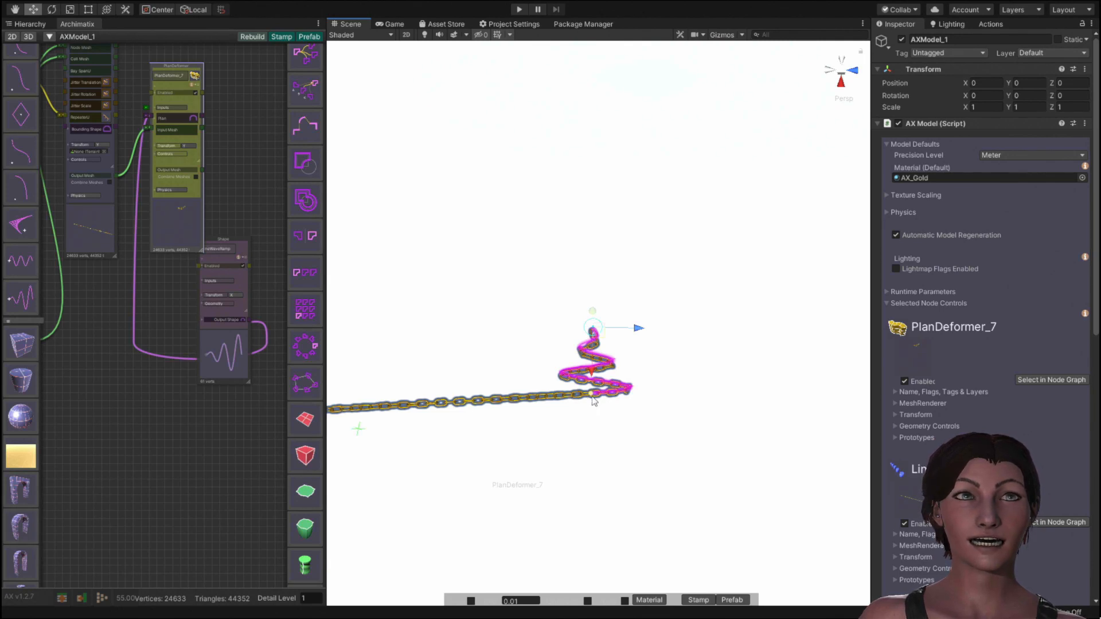
{"action": "left_click_drag", "start_coordinate": [591, 394], "coordinate": [541, 482]}
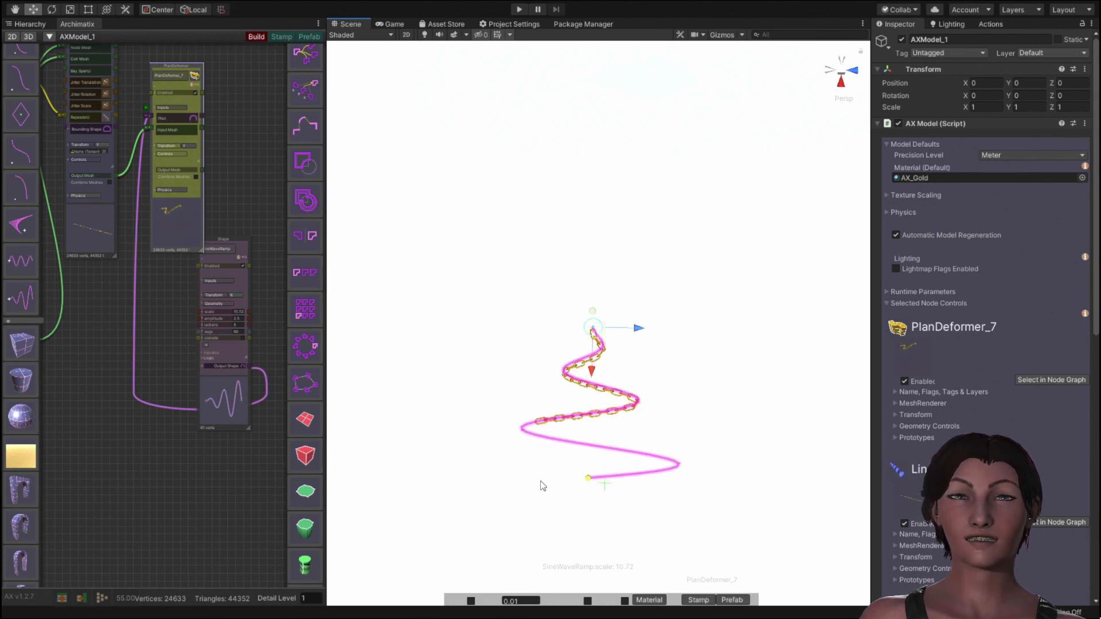
Step: Set the SineWaveRamp's amplitude to 0.8 and extend its scale to about 29.2 to fit the chain's length
{"action": "scroll", "coordinate": [215, 336], "scroll_direction": "up", "scroll_amount": 5}
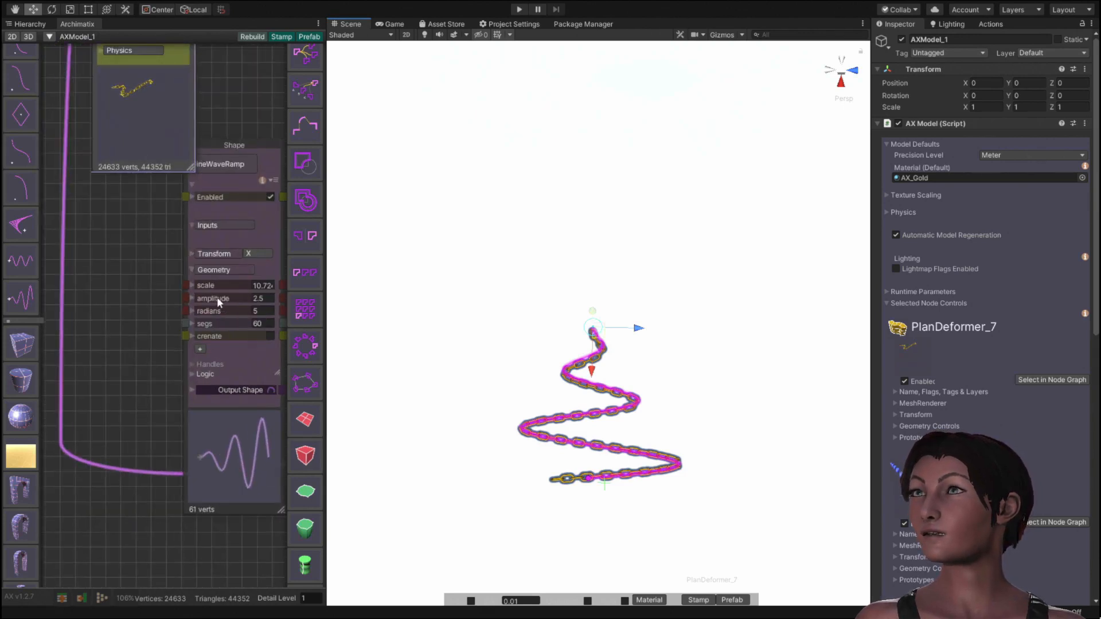
{"action": "left_click_drag", "start_coordinate": [218, 303], "coordinate": [206, 306]}
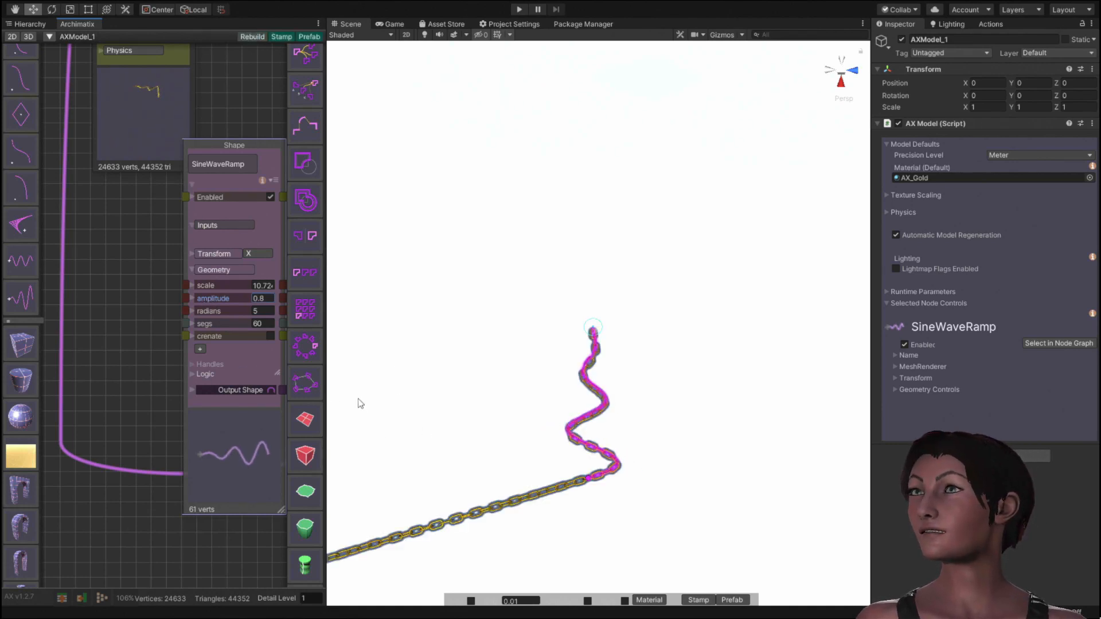
{"action": "scroll", "coordinate": [394, 368], "scroll_direction": "down", "scroll_amount": 3}
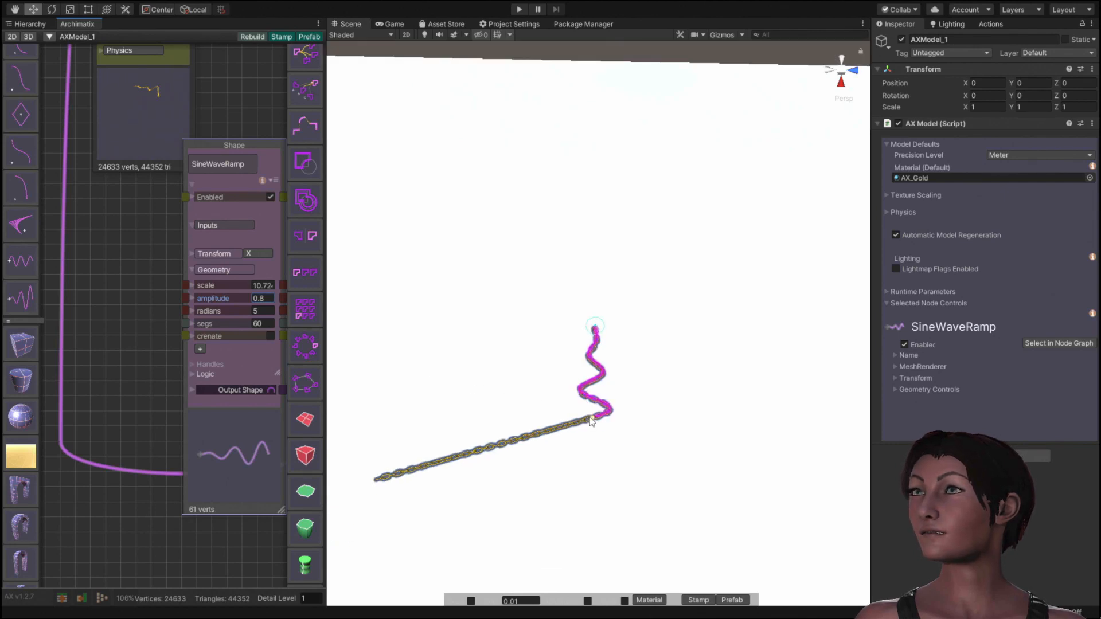
{"action": "left_click_drag", "start_coordinate": [591, 422], "coordinate": [588, 566]}
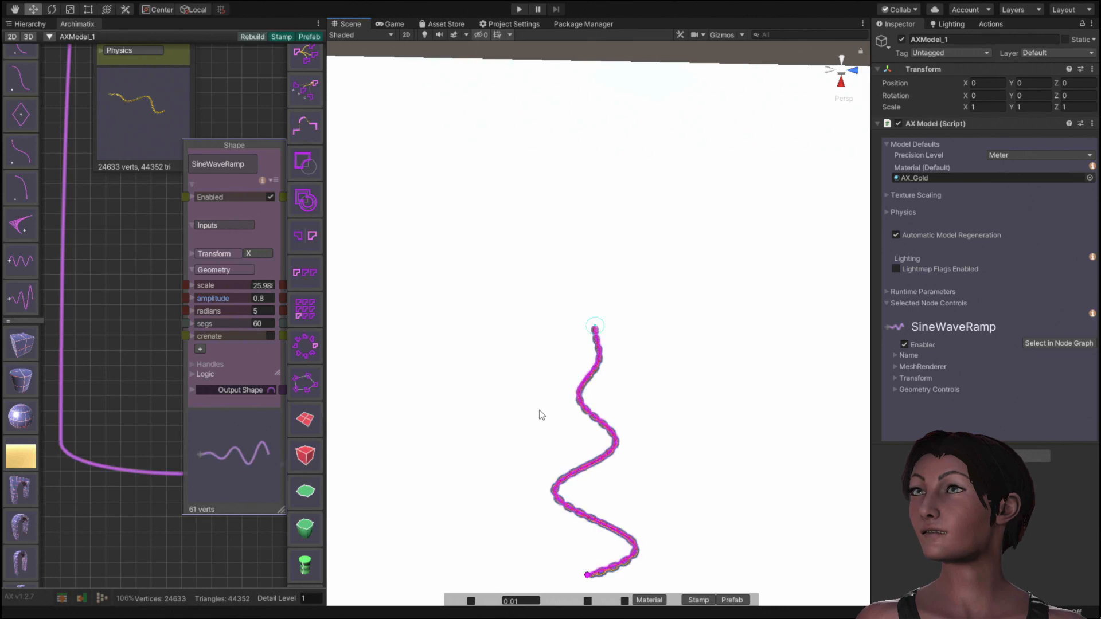
{"action": "scroll", "coordinate": [520, 361], "scroll_direction": "down", "scroll_amount": 4}
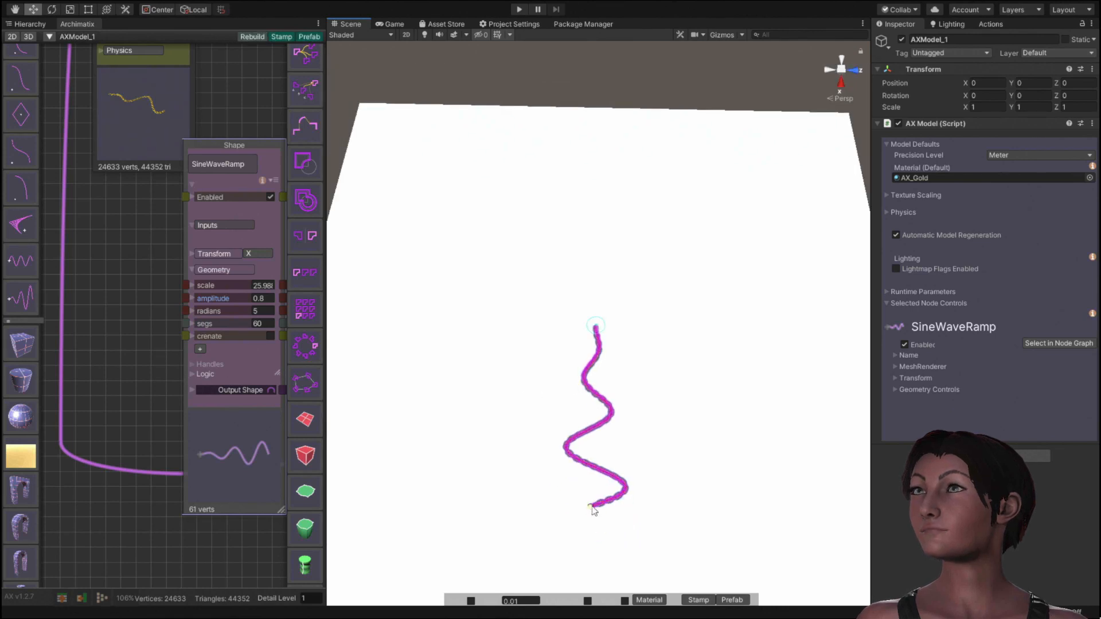
{"action": "left_click_drag", "start_coordinate": [592, 511], "coordinate": [591, 535]}
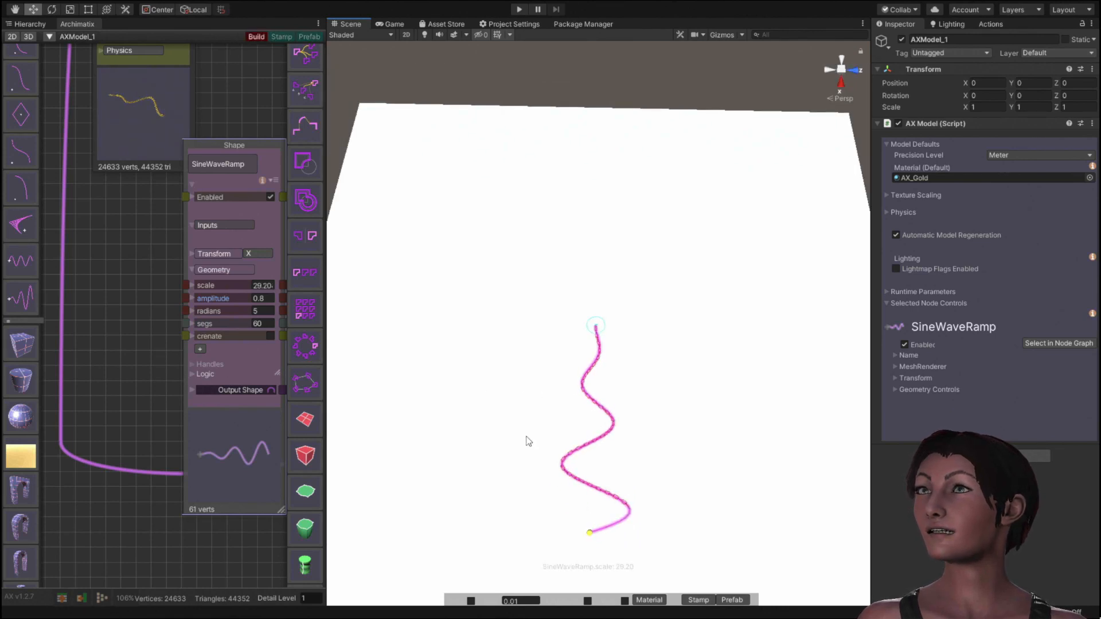
Step: Examine how the chain follows the SineWaveRamp, with the model deselected and selected, from its start to its last links
{"action": "scroll", "coordinate": [511, 401], "scroll_direction": "up", "scroll_amount": 3}
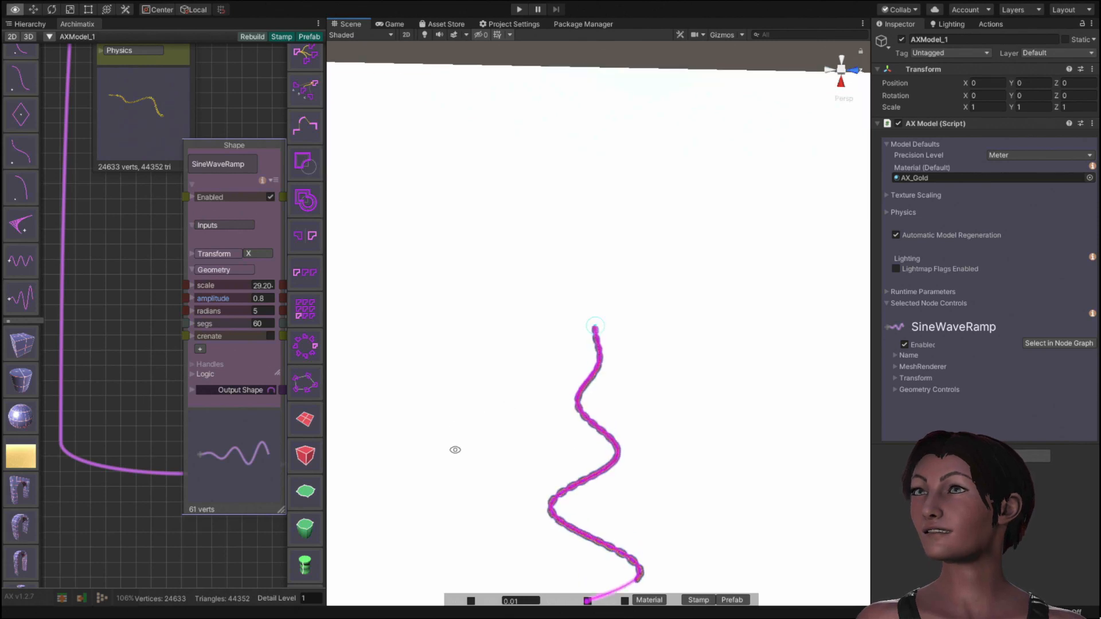
{"action": "left_click_drag", "start_coordinate": [454, 450], "coordinate": [420, 457], "text": "alt"}
{"action": "left_click", "coordinate": [386, 138]}
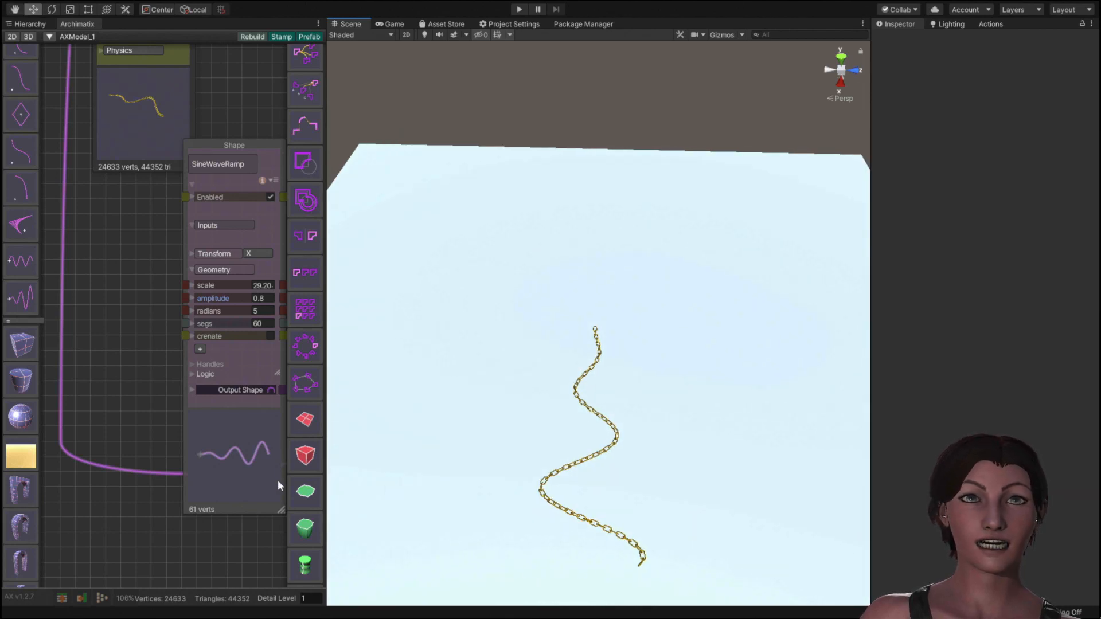
{"action": "left_click", "coordinate": [263, 482]}
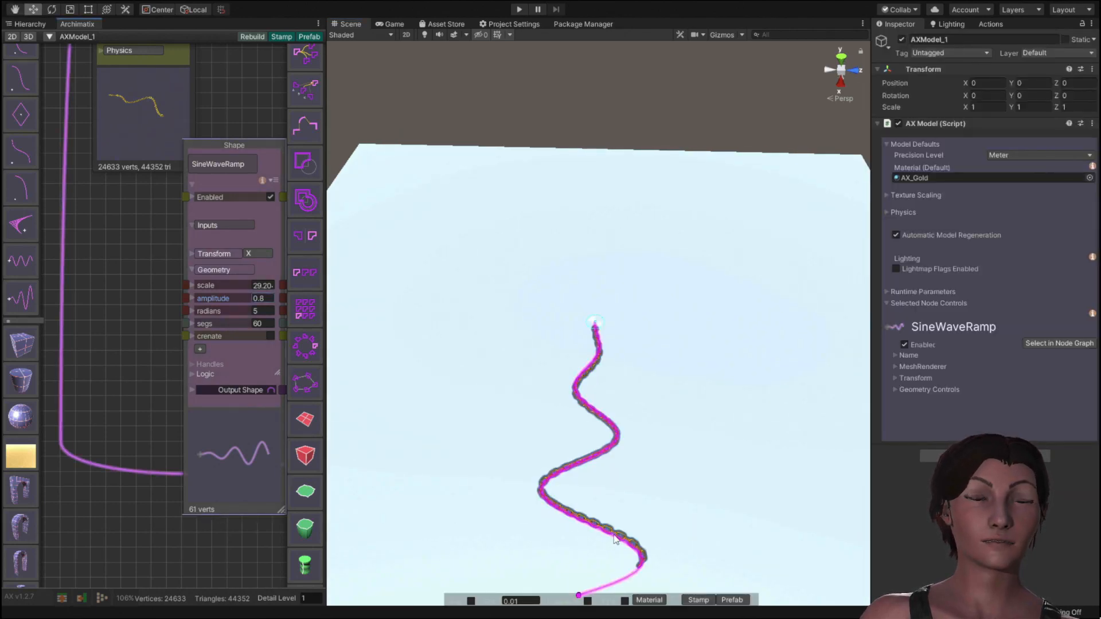
{"action": "scroll", "coordinate": [619, 531], "scroll_direction": "up", "scroll_amount": 5}
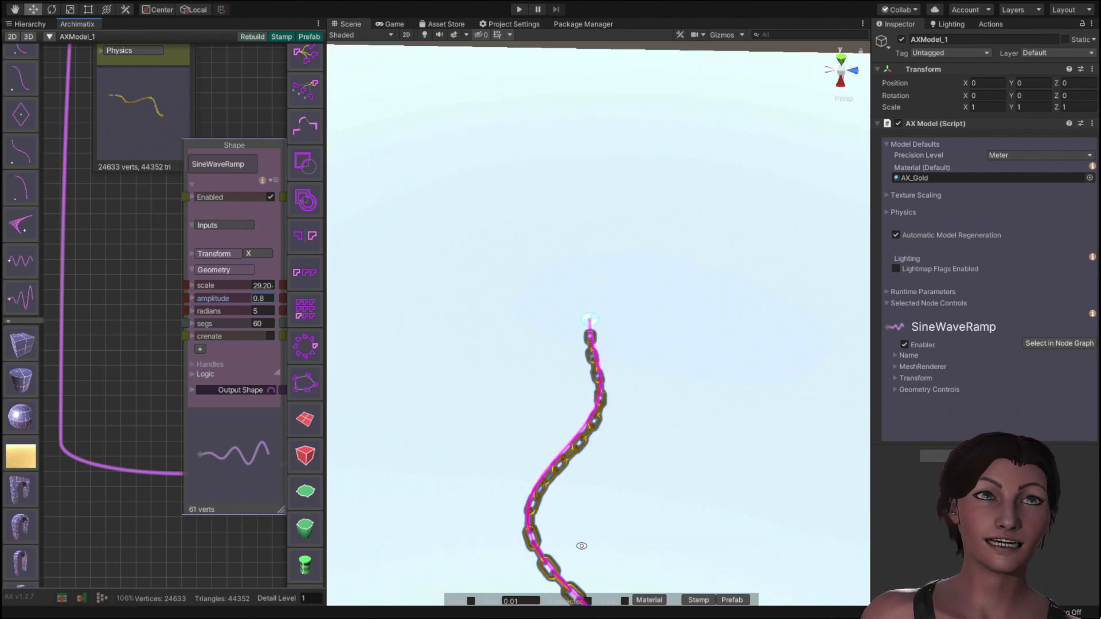
{"action": "left_click_drag", "start_coordinate": [581, 546], "coordinate": [621, 305], "text": "alt"}
{"action": "left_click_drag", "start_coordinate": [657, 509], "coordinate": [630, 536], "text": "alt"}
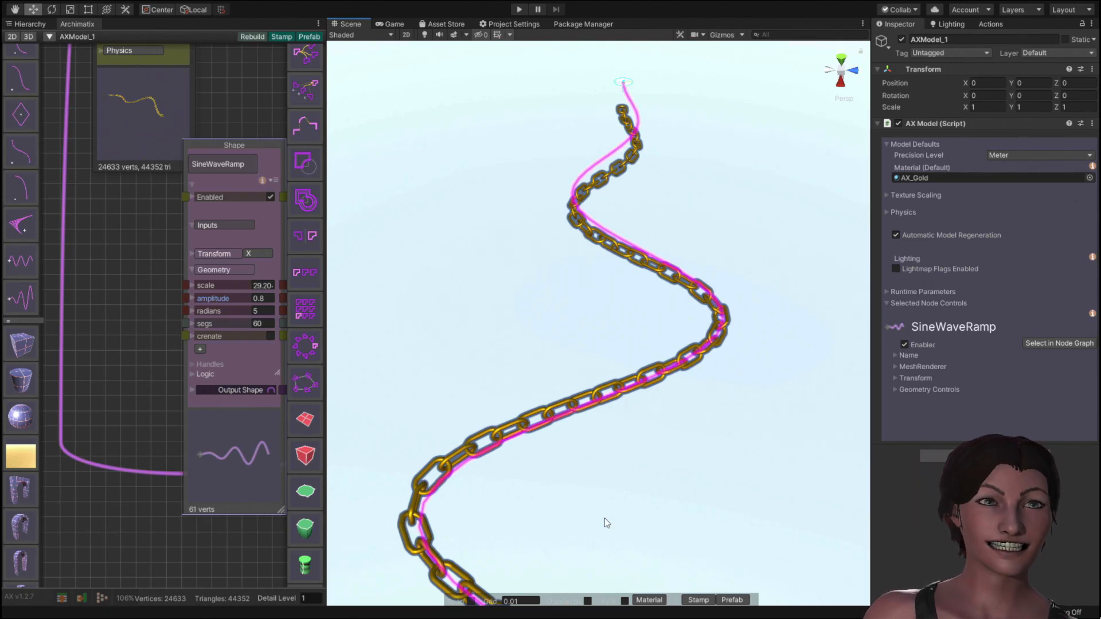
{"action": "middle_click_drag", "start_coordinate": [606, 505], "coordinate": [541, 373]}
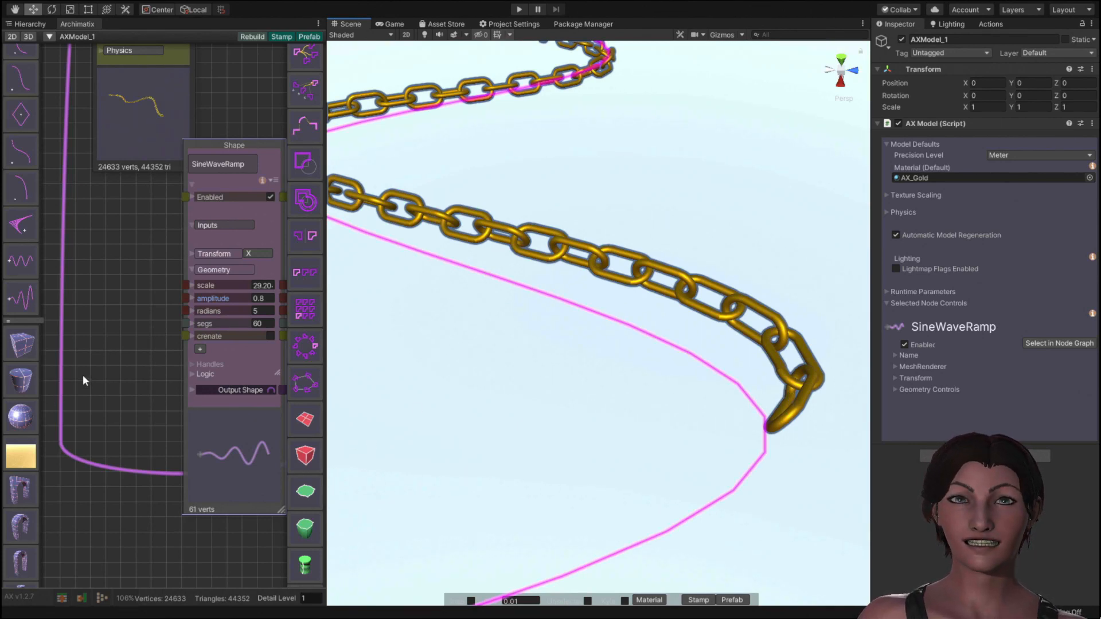
Step: Add another PlanDeformer node and place it in open graph space beyond the existing PlanDeformer and SineWaveRamp
{"action": "scroll", "coordinate": [132, 358], "scroll_direction": "down", "scroll_amount": 6}
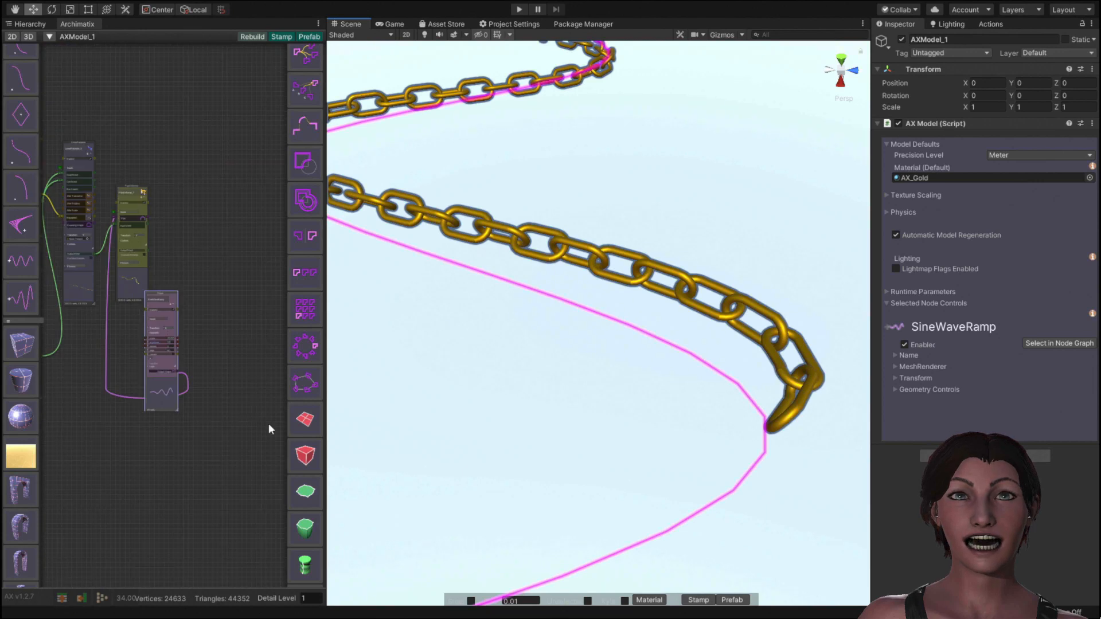
{"action": "middle_click_drag", "start_coordinate": [253, 470], "coordinate": [196, 555]}
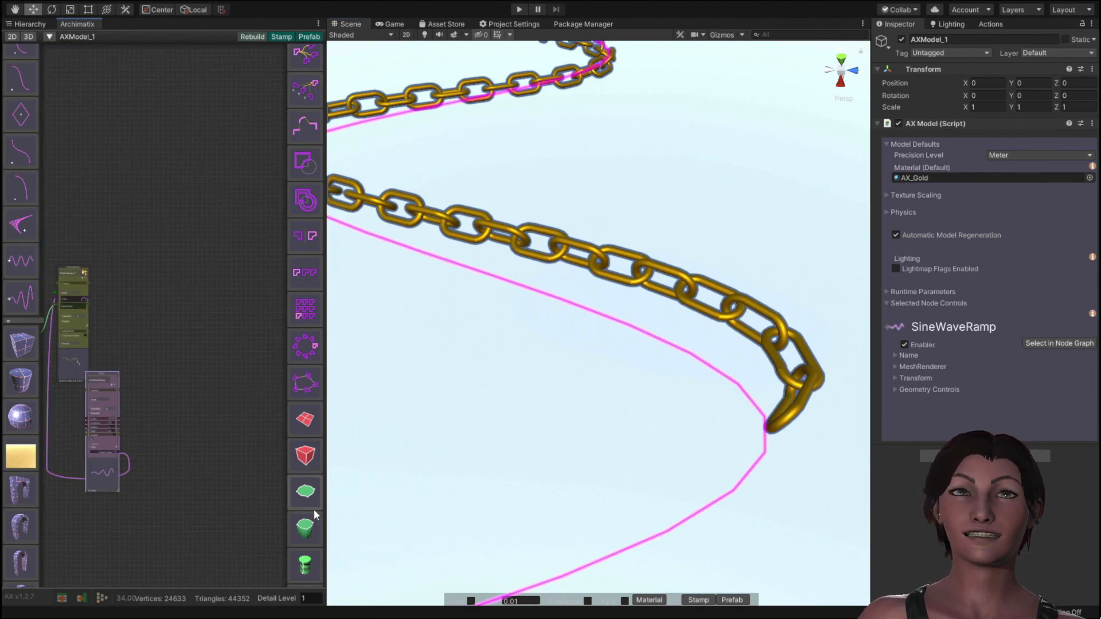
{"action": "scroll", "coordinate": [310, 511], "scroll_direction": "down", "scroll_amount": 5}
{"action": "scroll", "coordinate": [310, 516], "scroll_direction": "down", "scroll_amount": 7}
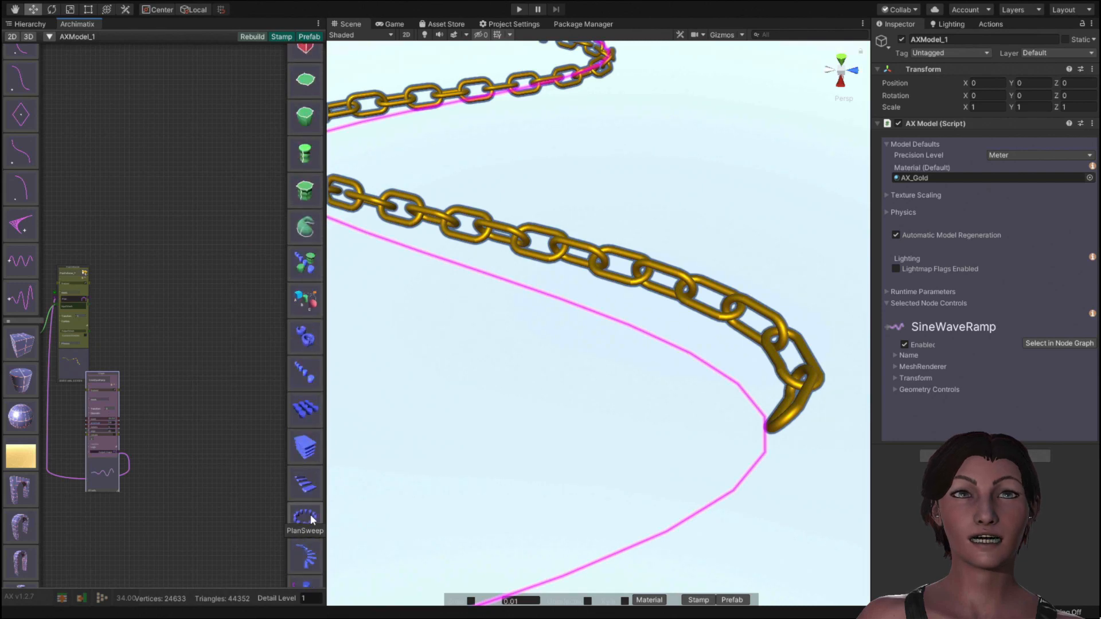
{"action": "scroll", "coordinate": [303, 513], "scroll_direction": "down", "scroll_amount": 3}
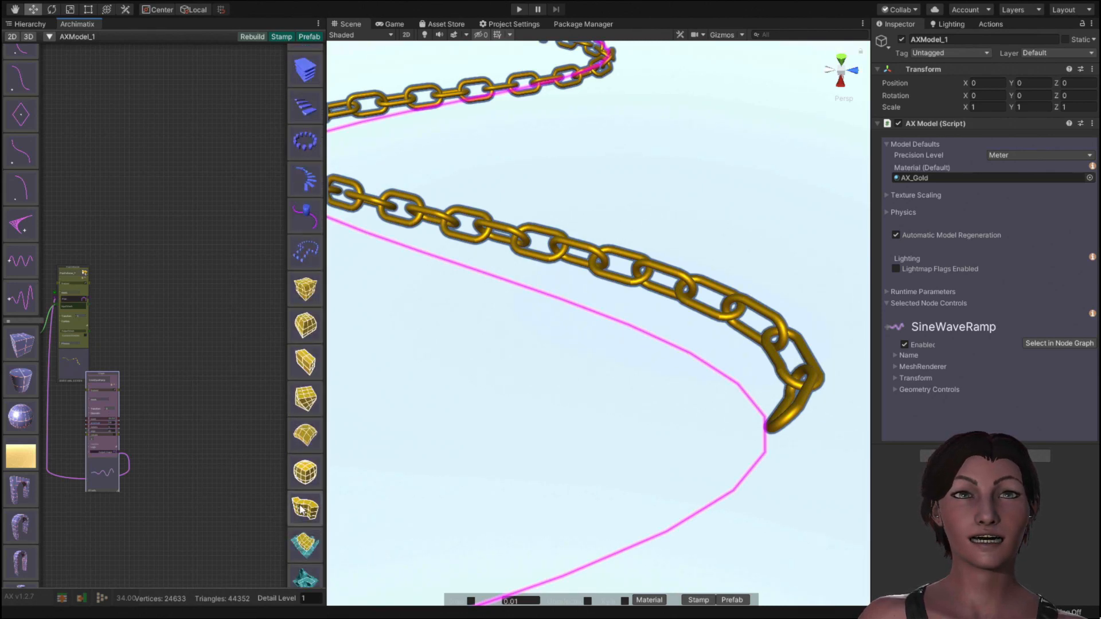
{"action": "left_click", "coordinate": [303, 509]}
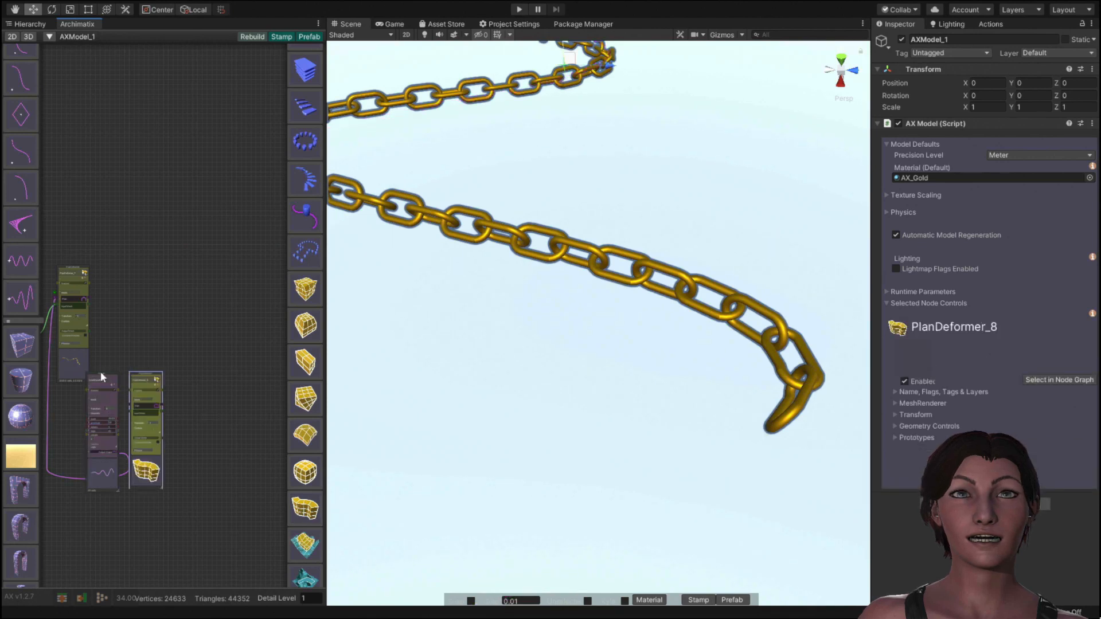
{"action": "left_click_drag", "start_coordinate": [153, 397], "coordinate": [205, 299]}
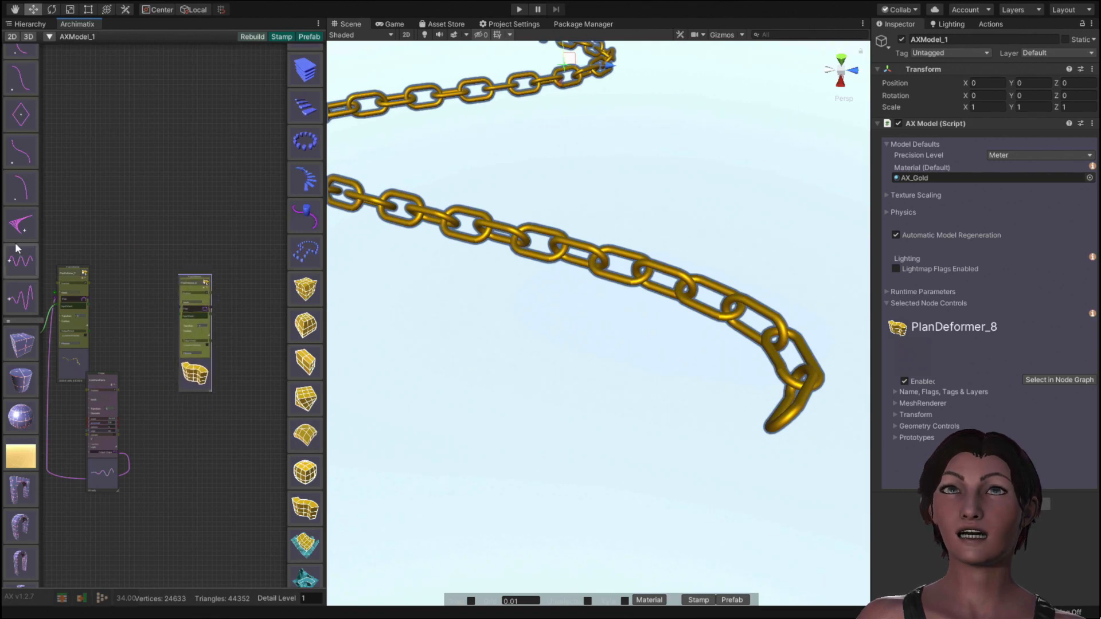
Step: Add a bezierRamp shape below the new PlanDeformer and connect its output to that deformer's Plan input
{"action": "scroll", "coordinate": [21, 229], "scroll_direction": "up", "scroll_amount": 5}
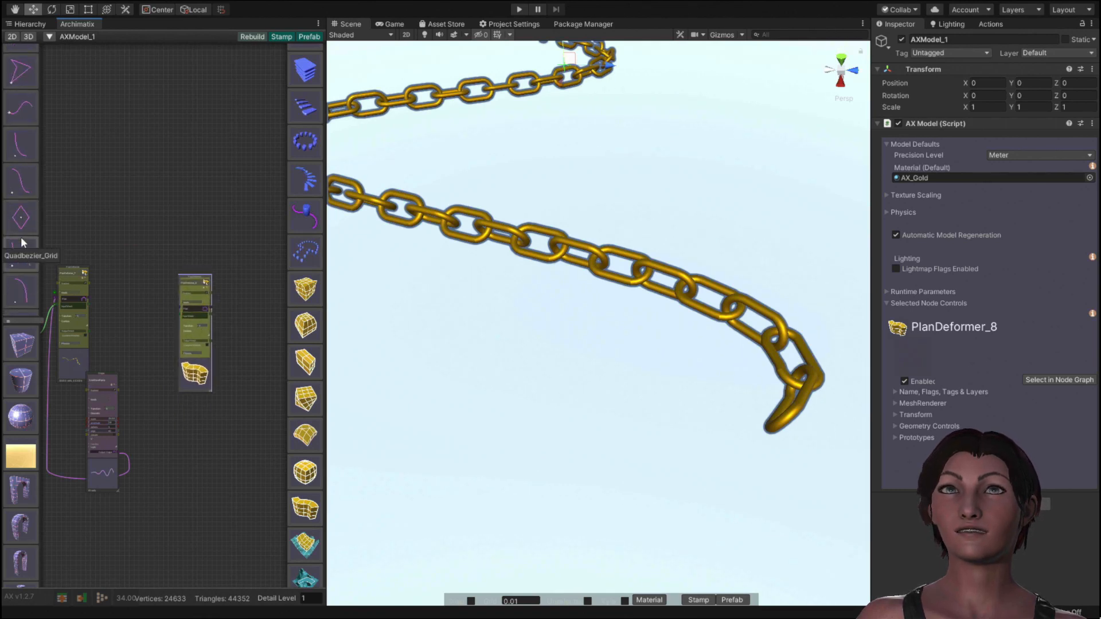
{"action": "left_click", "coordinate": [22, 185]}
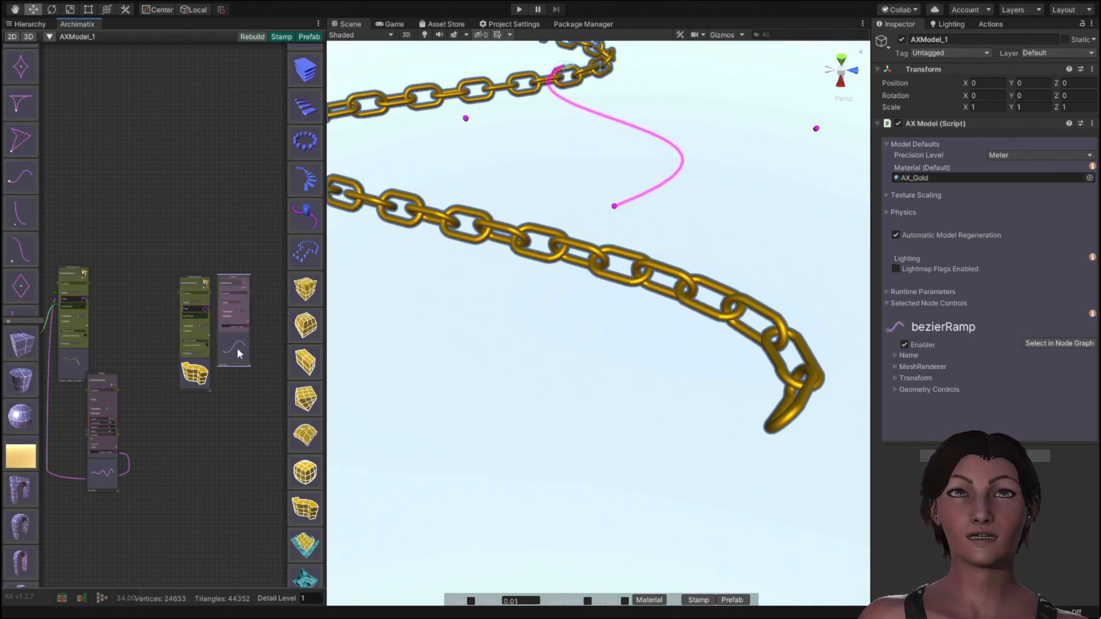
{"action": "left_click_drag", "start_coordinate": [243, 320], "coordinate": [154, 408]}
{"action": "scroll", "coordinate": [144, 422], "scroll_direction": "up", "scroll_amount": 5}
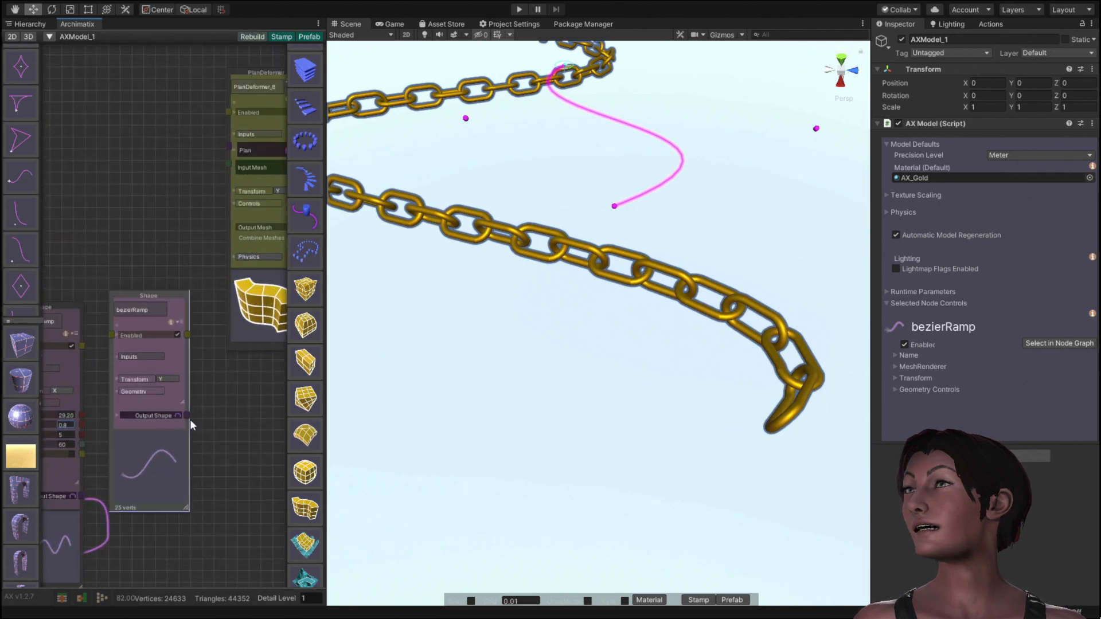
{"action": "left_click_drag", "start_coordinate": [187, 411], "coordinate": [230, 146]}
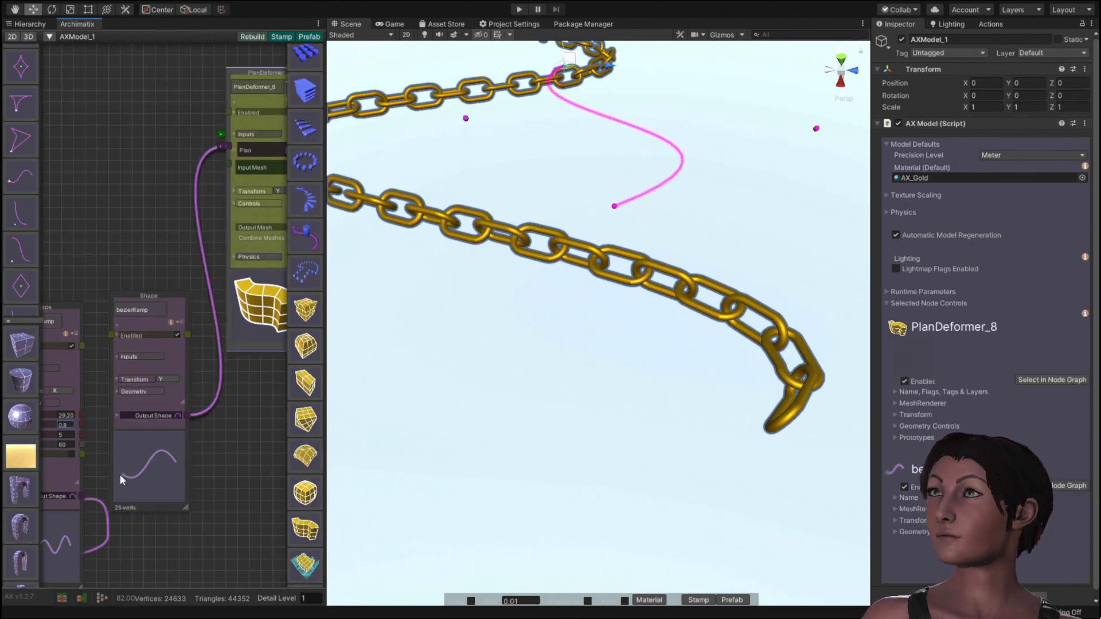
Step: Connect the Output Mesh of the SineWaveRamp's PlanDeformer to the Input Mesh of the new PlanDeformer
{"action": "left_click_drag", "start_coordinate": [79, 494], "coordinate": [139, 267]}
{"action": "scroll", "coordinate": [231, 168], "scroll_direction": "up", "scroll_amount": 3}
{"action": "middle_click_drag", "start_coordinate": [140, 267], "coordinate": [192, 46]}
{"action": "scroll", "coordinate": [140, 143], "scroll_direction": "down", "scroll_amount": 3}
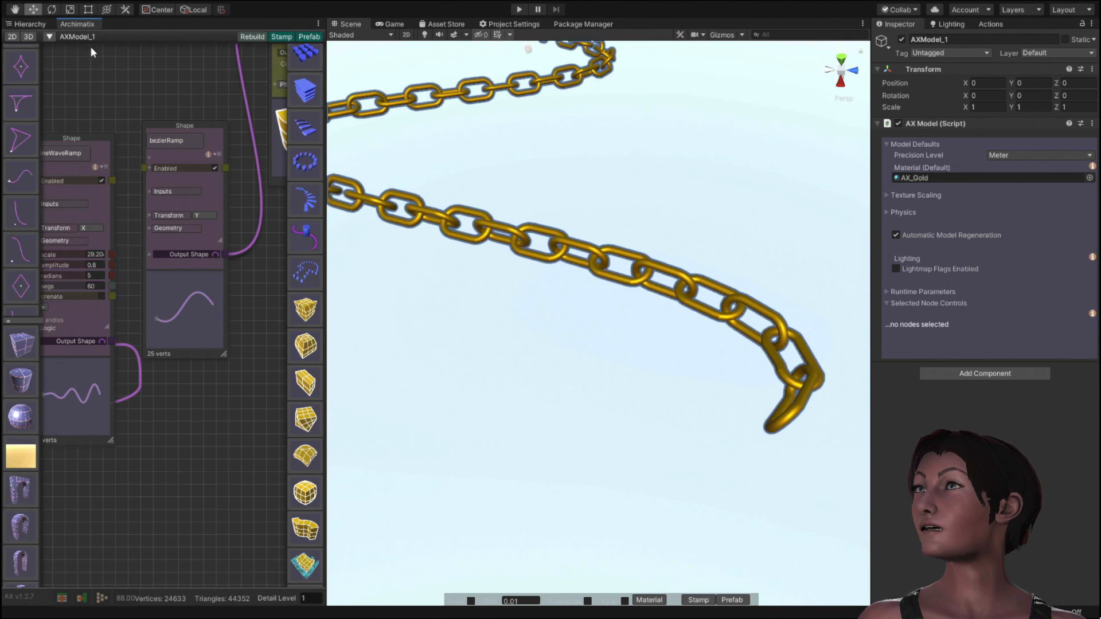
{"action": "middle_click_drag", "start_coordinate": [91, 46], "coordinate": [135, 285]}
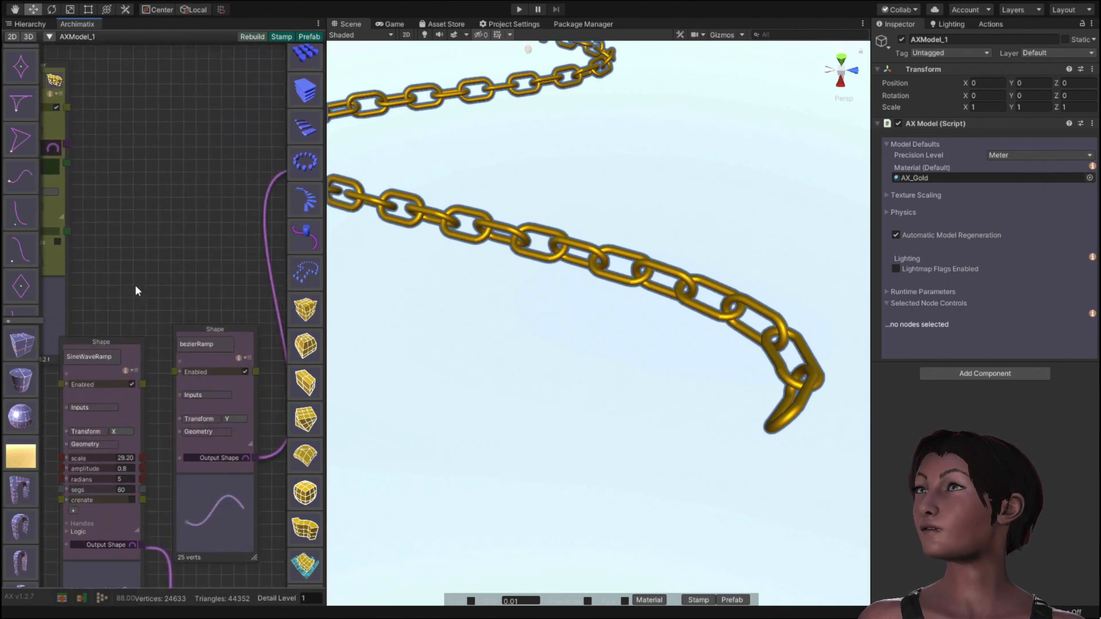
{"action": "left_click", "coordinate": [68, 230]}
{"action": "middle_click_drag", "start_coordinate": [183, 204], "coordinate": [47, 261]}
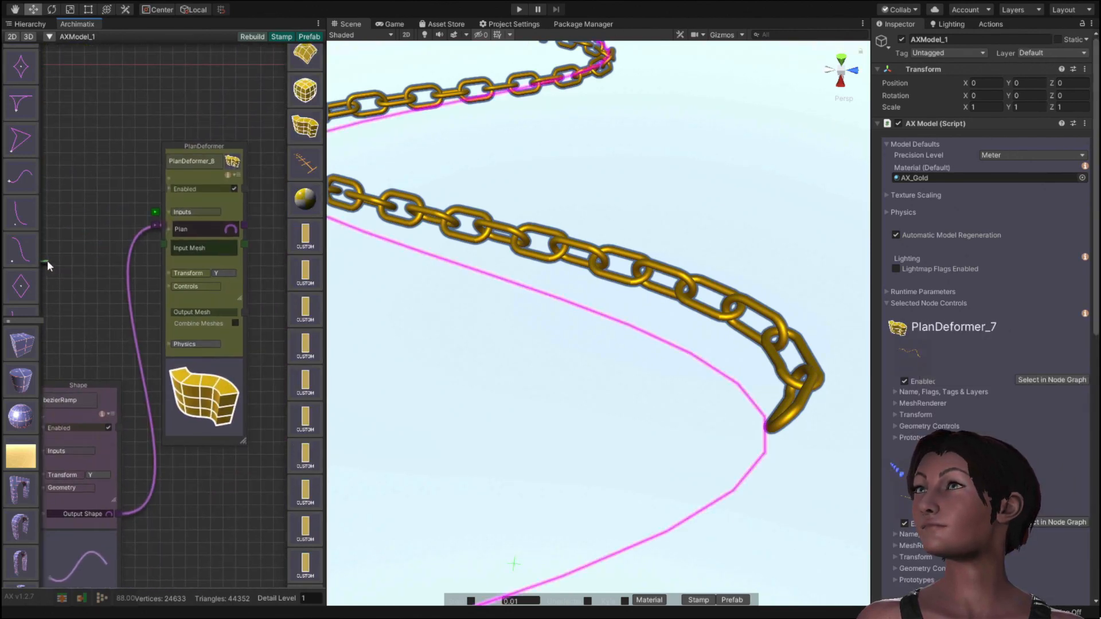
{"action": "left_click", "coordinate": [166, 247]}
{"action": "scroll", "coordinate": [544, 223], "scroll_direction": "down", "scroll_amount": 2}
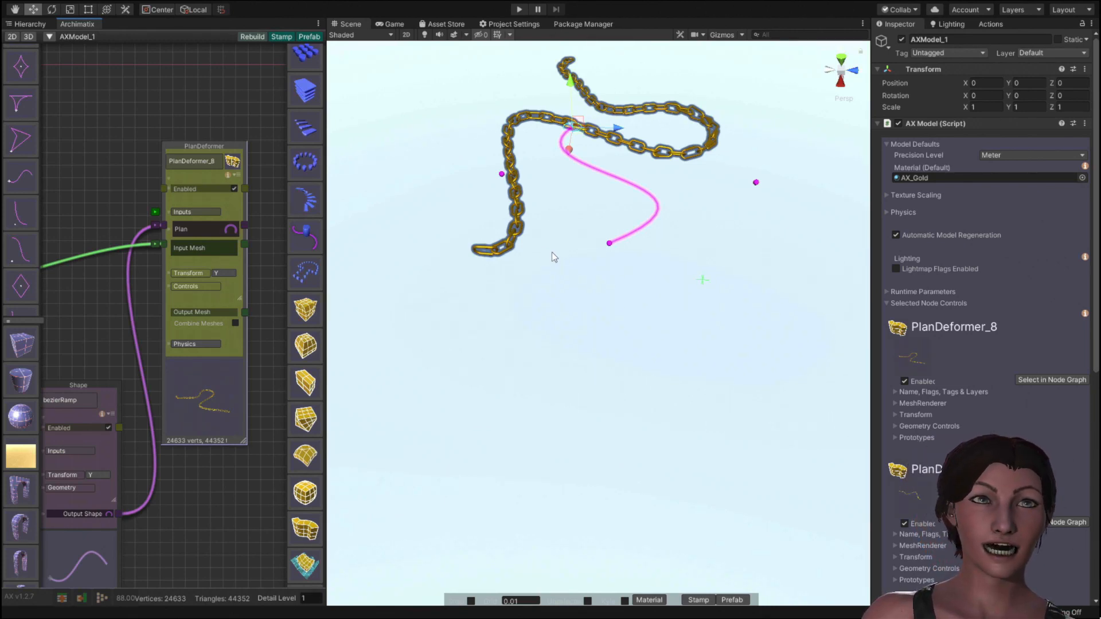
Step: Move the bezierRamp's end point to width about 18.27 and height about -1.44, and its second handle to about 3.375, 17.64
{"action": "middle_click_drag", "start_coordinate": [551, 252], "coordinate": [535, 372]}
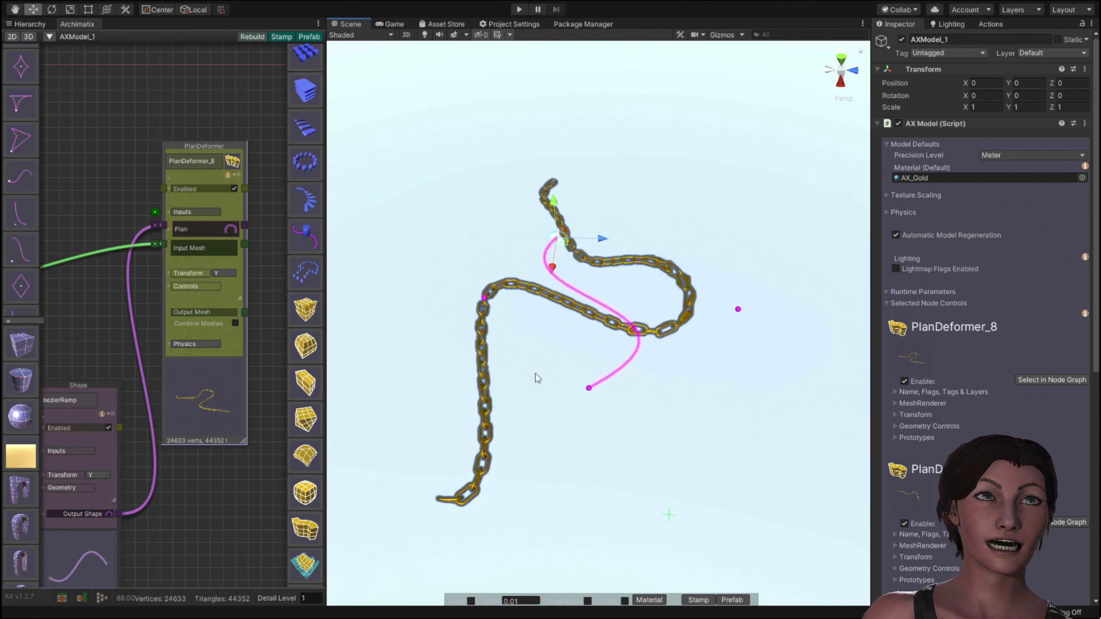
{"action": "scroll", "coordinate": [558, 354], "scroll_direction": "down", "scroll_amount": 3}
{"action": "left_click_drag", "start_coordinate": [578, 378], "coordinate": [491, 462], "text": "alt"}
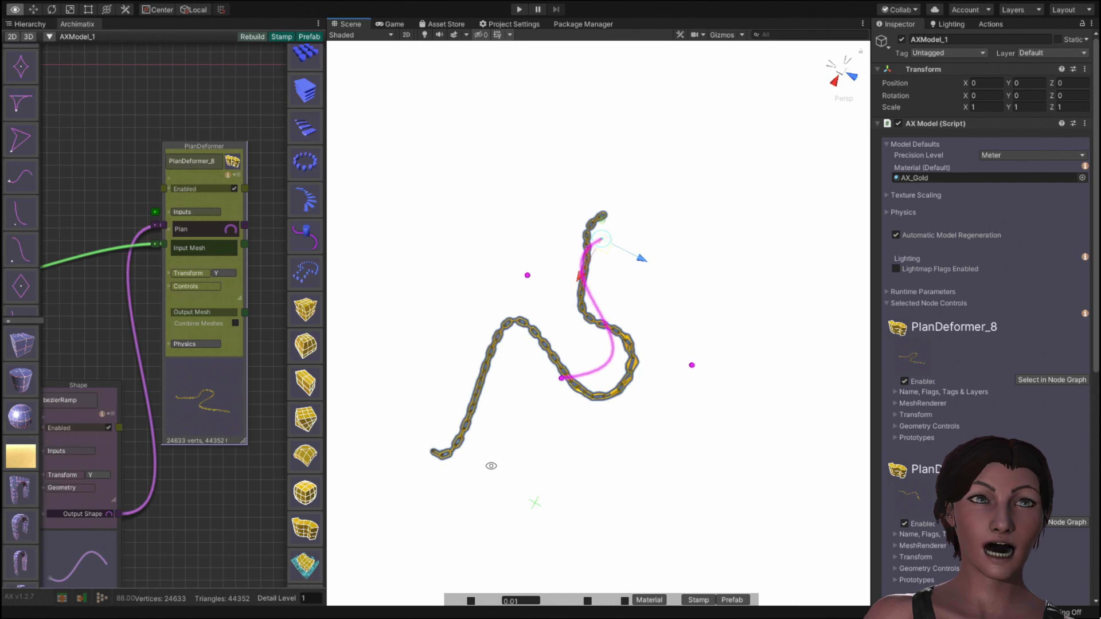
{"action": "scroll", "coordinate": [527, 467], "scroll_direction": "up", "scroll_amount": 3}
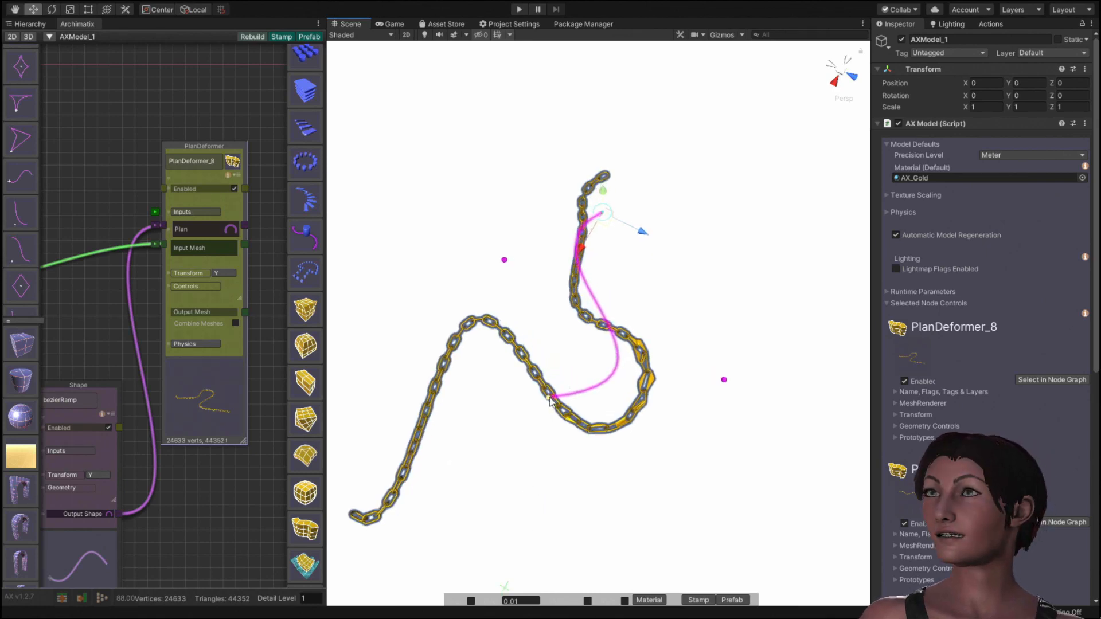
{"action": "left_click_drag", "start_coordinate": [552, 402], "coordinate": [456, 432]}
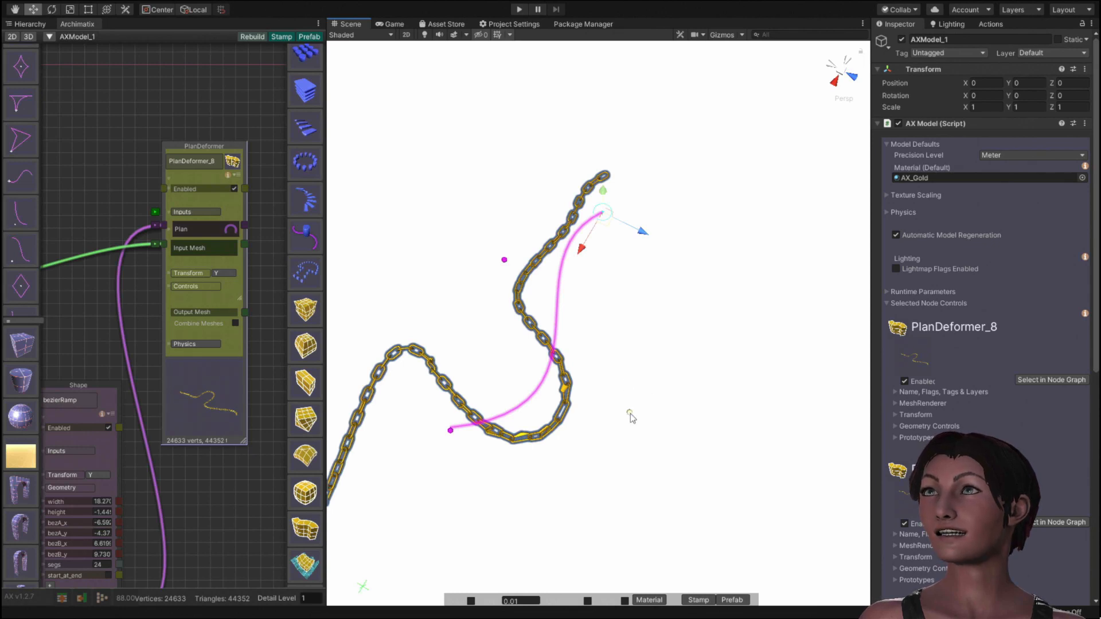
{"action": "left_click_drag", "start_coordinate": [630, 414], "coordinate": [713, 518]}
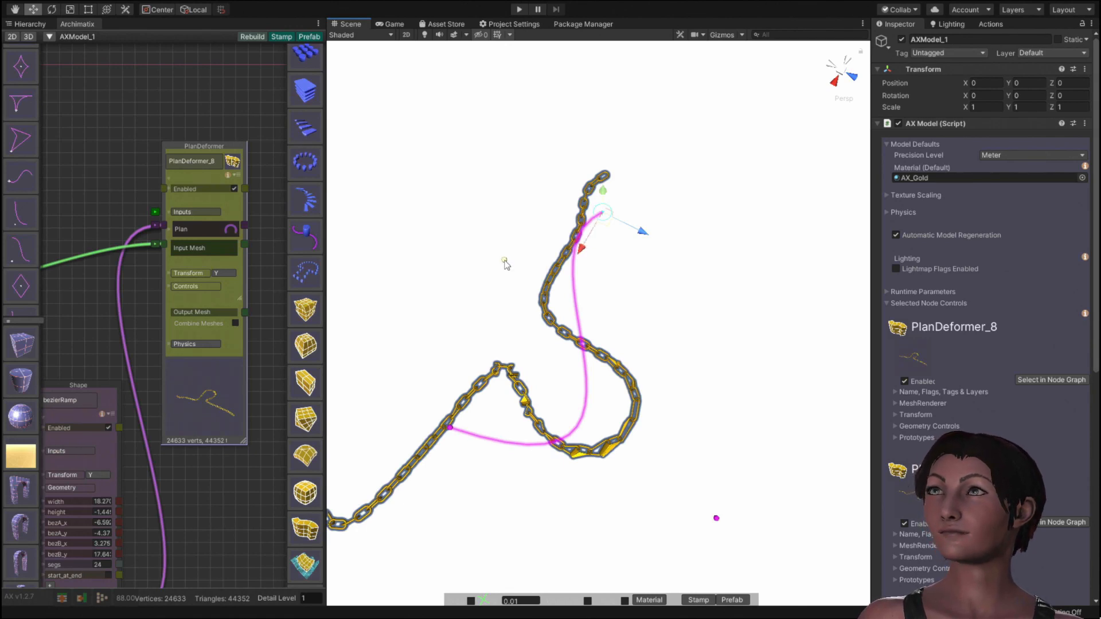
Step: Move the bezierRamp's first handle to about -7.33, 8.55 and extend its end point to width about 27.17 and height about -5.75
{"action": "left_click_drag", "start_coordinate": [505, 260], "coordinate": [335, 212]}
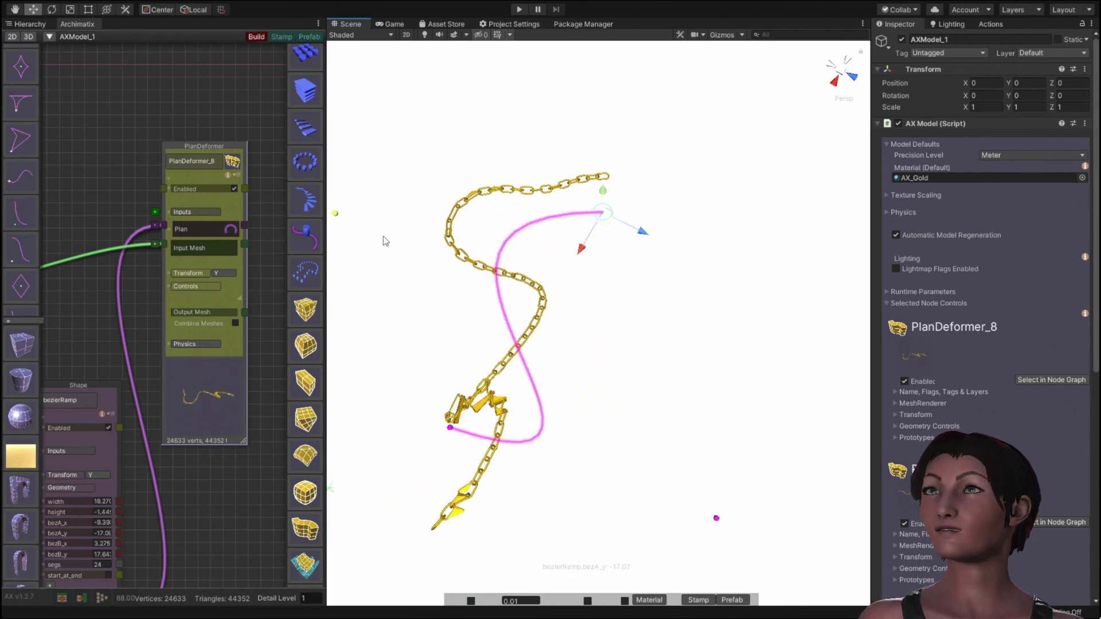
{"action": "left_click_drag", "start_coordinate": [383, 241], "coordinate": [661, 363]}
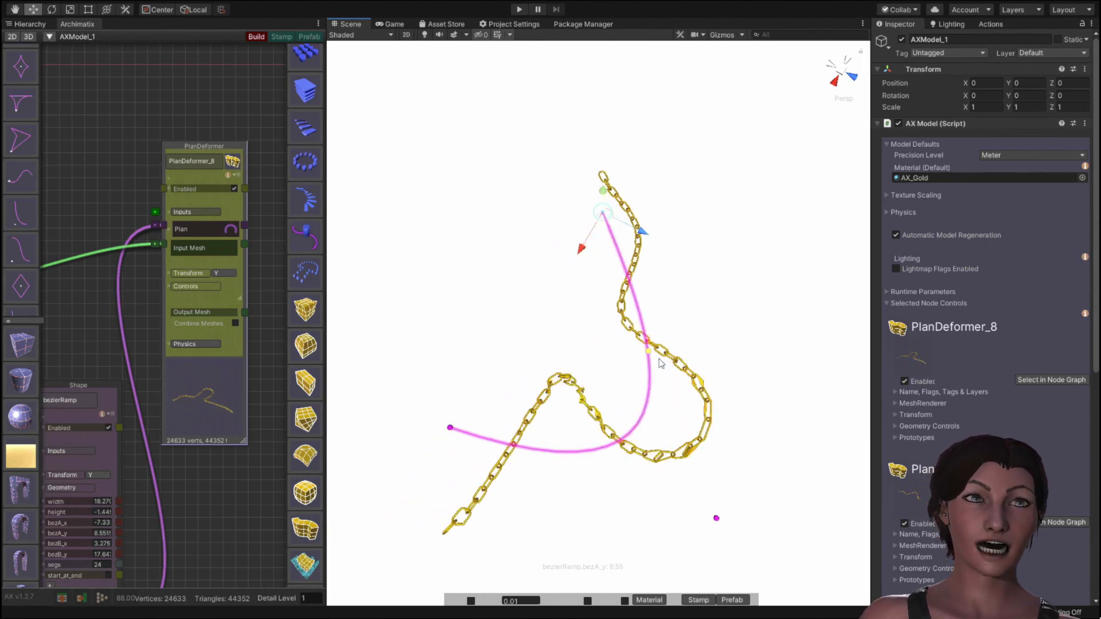
{"action": "scroll", "coordinate": [496, 307], "scroll_direction": "down", "scroll_amount": 5}
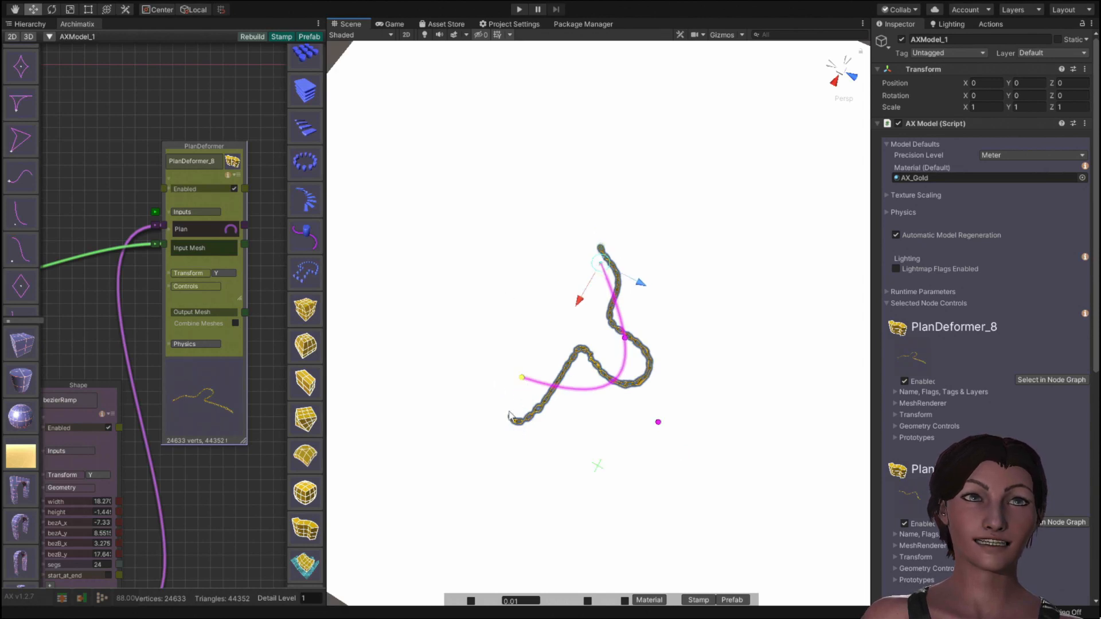
{"action": "left_click_drag", "start_coordinate": [508, 416], "coordinate": [454, 424]}
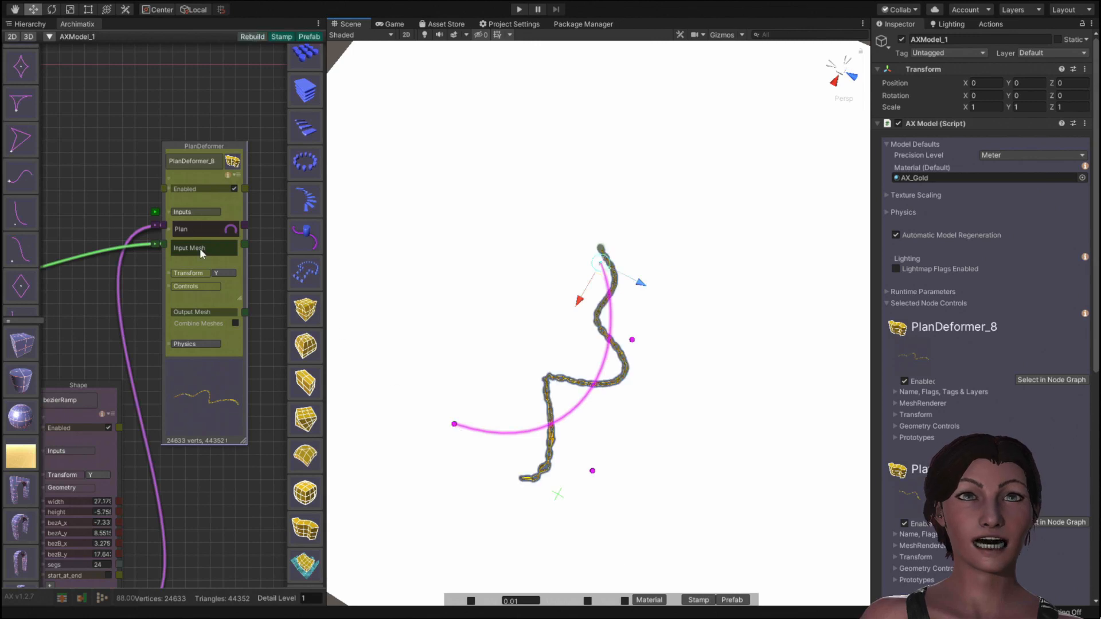
Step: Cycle the transform axis of the bezierRamp's PlanDeformer through its options and set it to X
{"action": "left_click", "coordinate": [226, 273]}
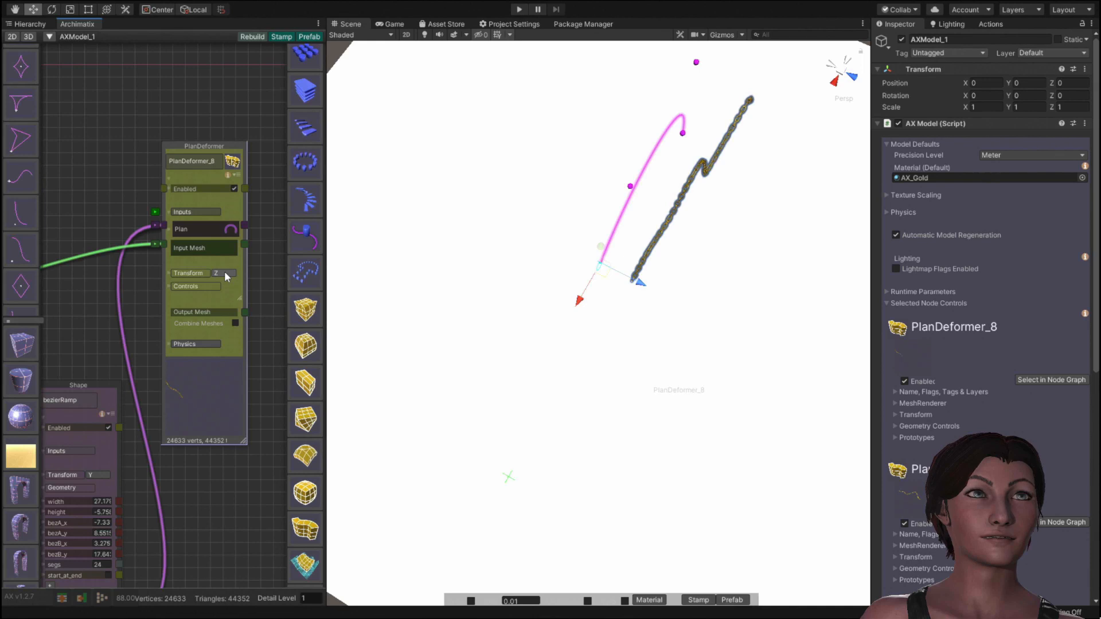
{"action": "left_click", "coordinate": [226, 273]}
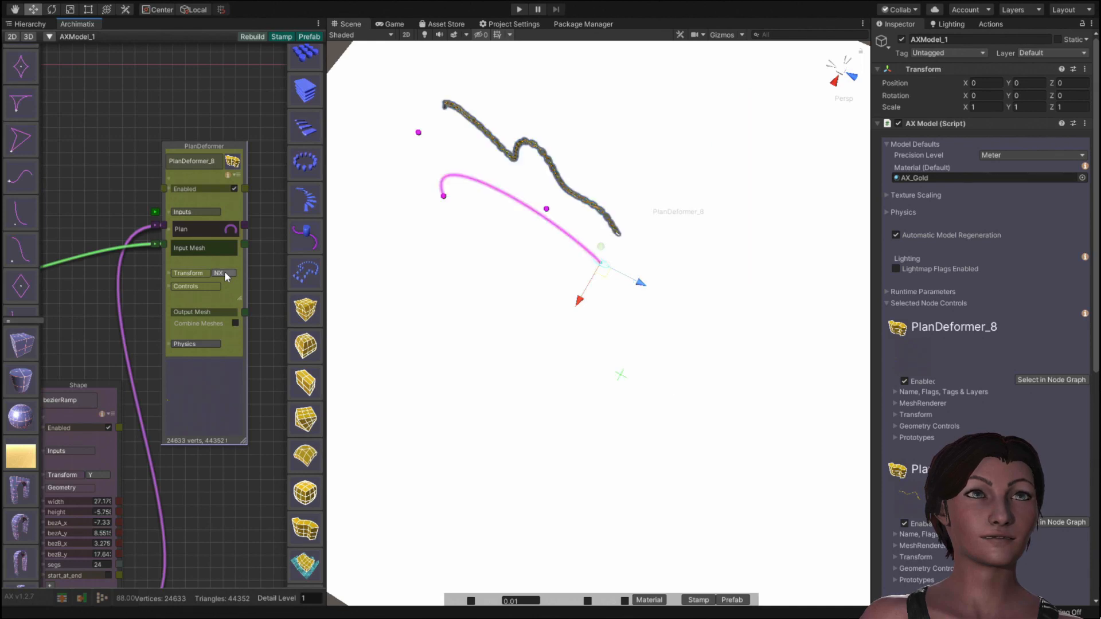
{"action": "left_click", "coordinate": [226, 274]}
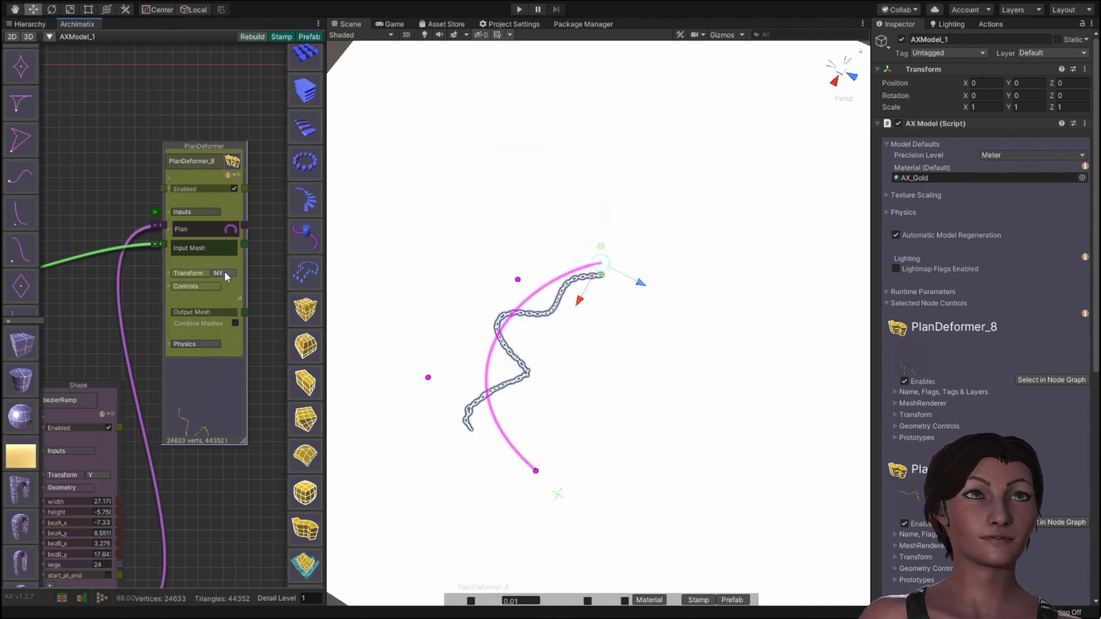
{"action": "left_click", "coordinate": [225, 274]}
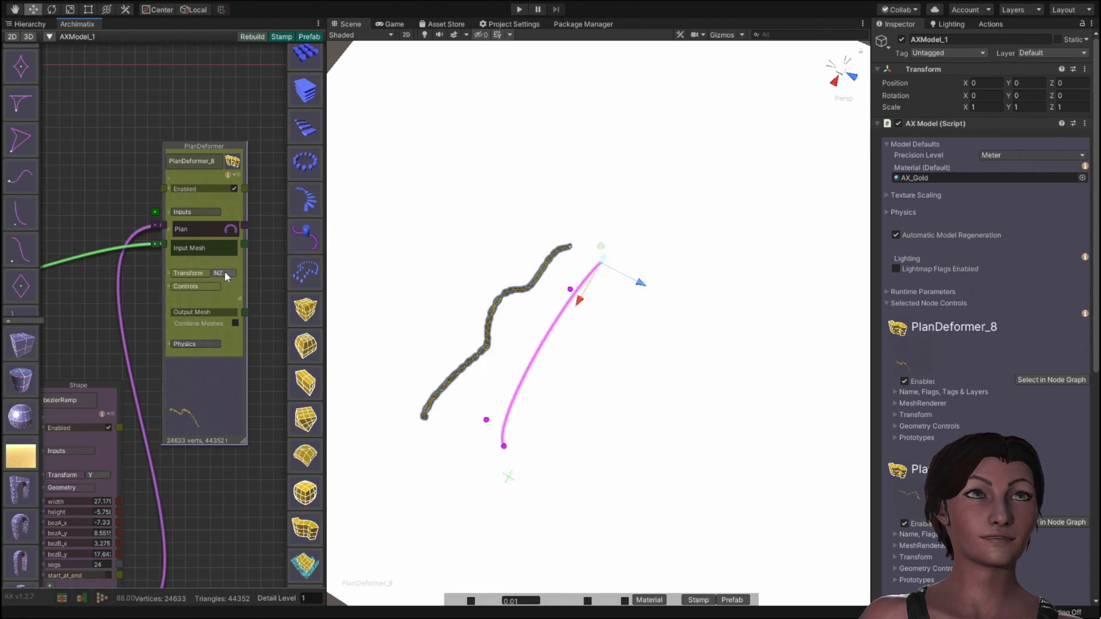
{"action": "left_click", "coordinate": [225, 274]}
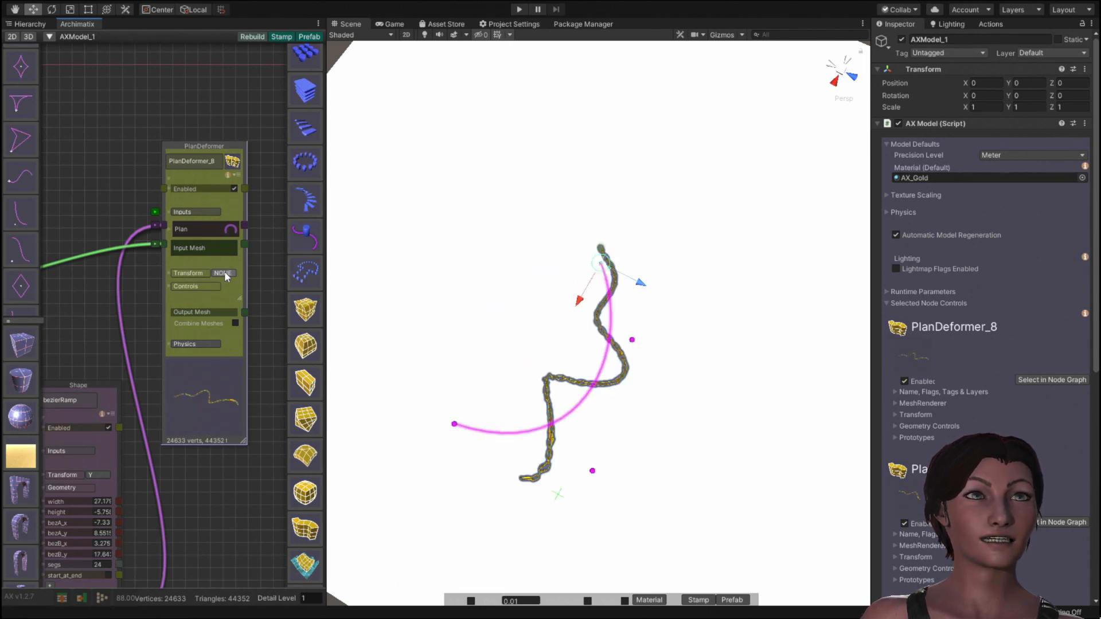
{"action": "left_click", "coordinate": [226, 274]}
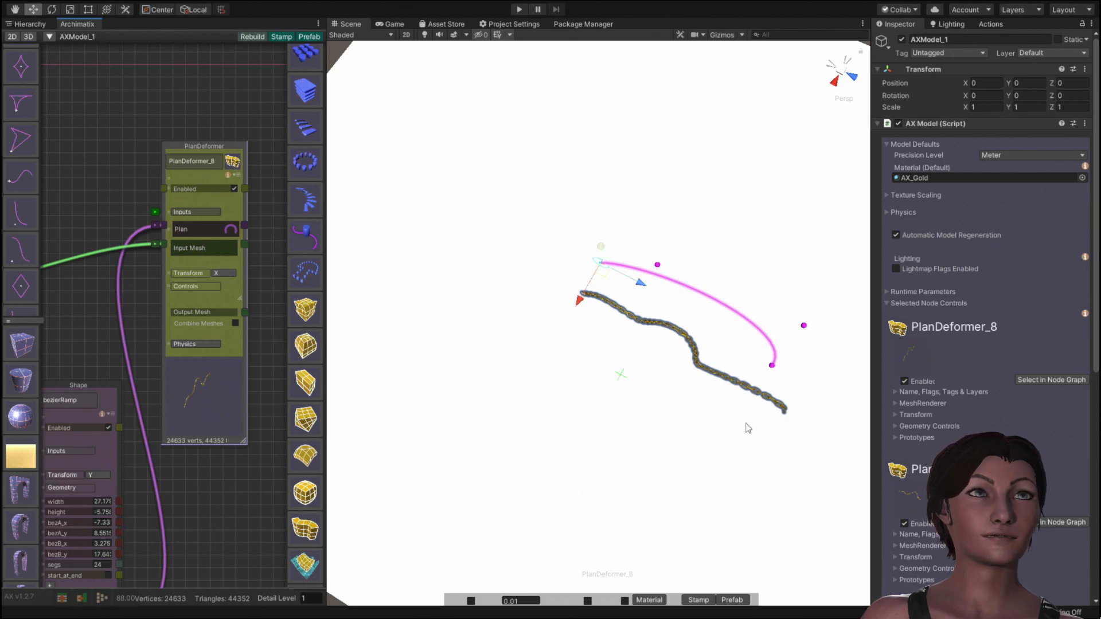
{"action": "left_click_drag", "start_coordinate": [710, 427], "coordinate": [668, 275], "text": "alt"}
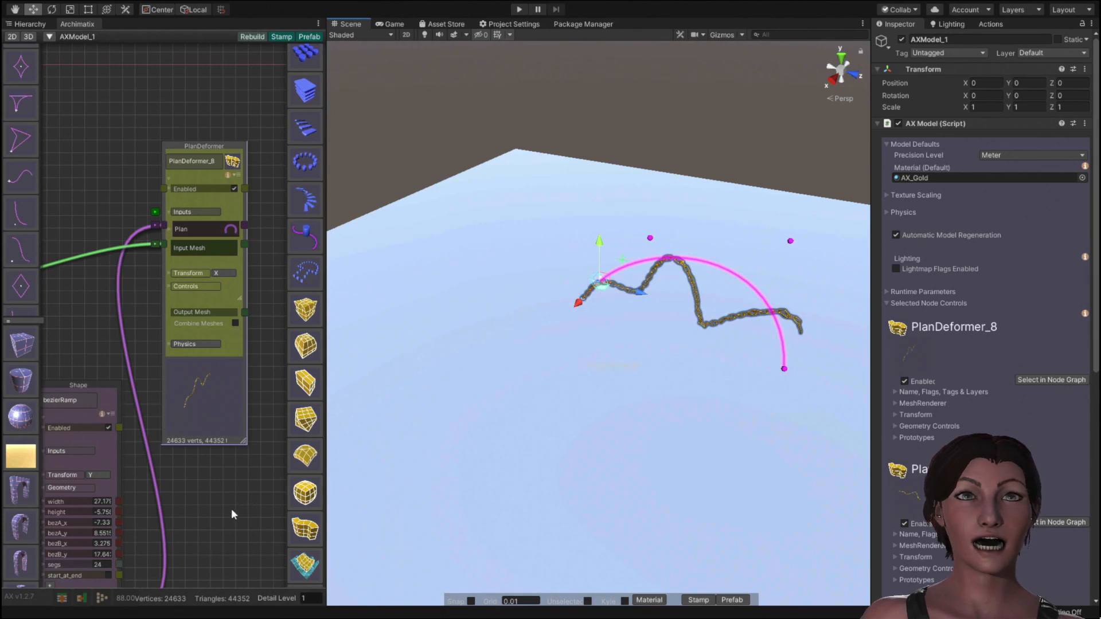
Step: Change the transform axis of the SineWaveRamp's PlanDeformer to NY and inspect the resulting chain from another angle
{"action": "middle_click_drag", "start_coordinate": [232, 509], "coordinate": [453, 534]}
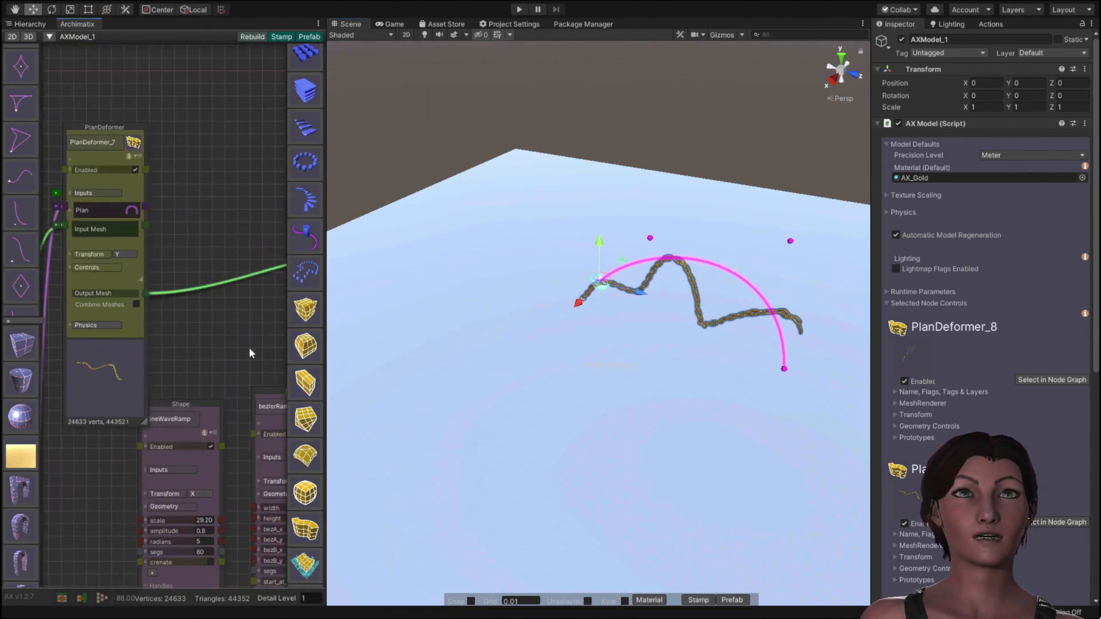
{"action": "left_click", "coordinate": [127, 253]}
{"action": "left_click", "coordinate": [128, 254]}
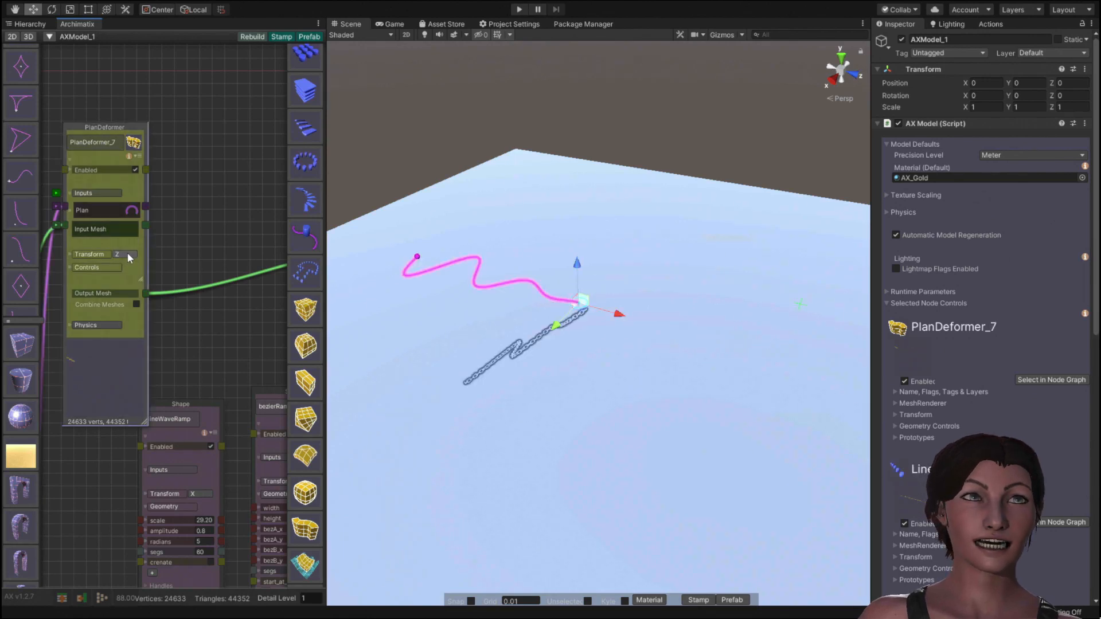
{"action": "left_click", "coordinate": [127, 255]}
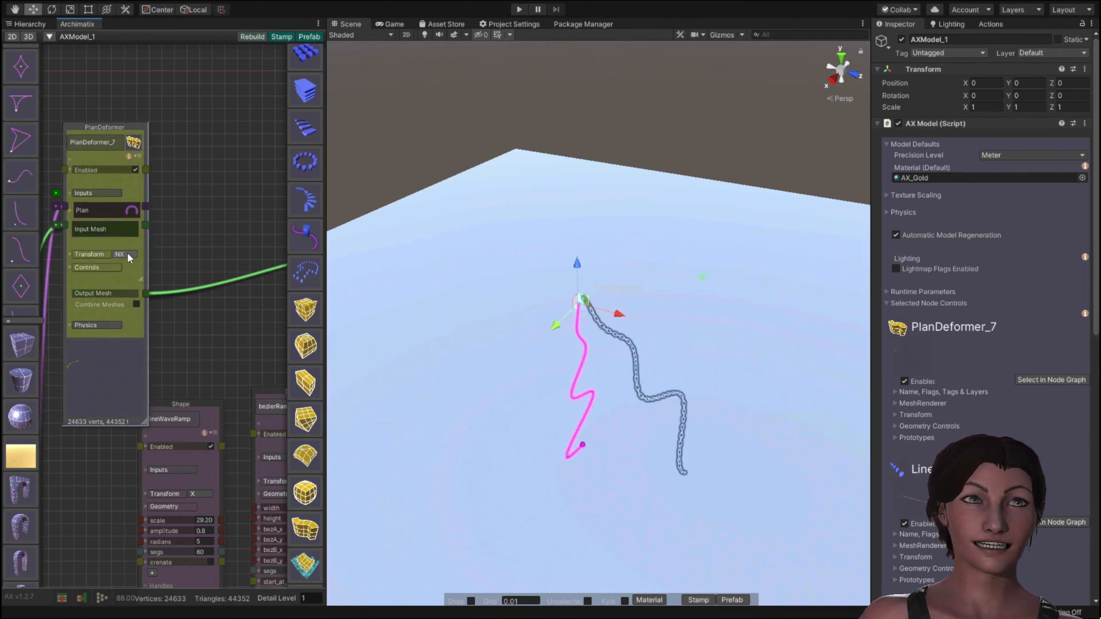
{"action": "left_click", "coordinate": [127, 255]}
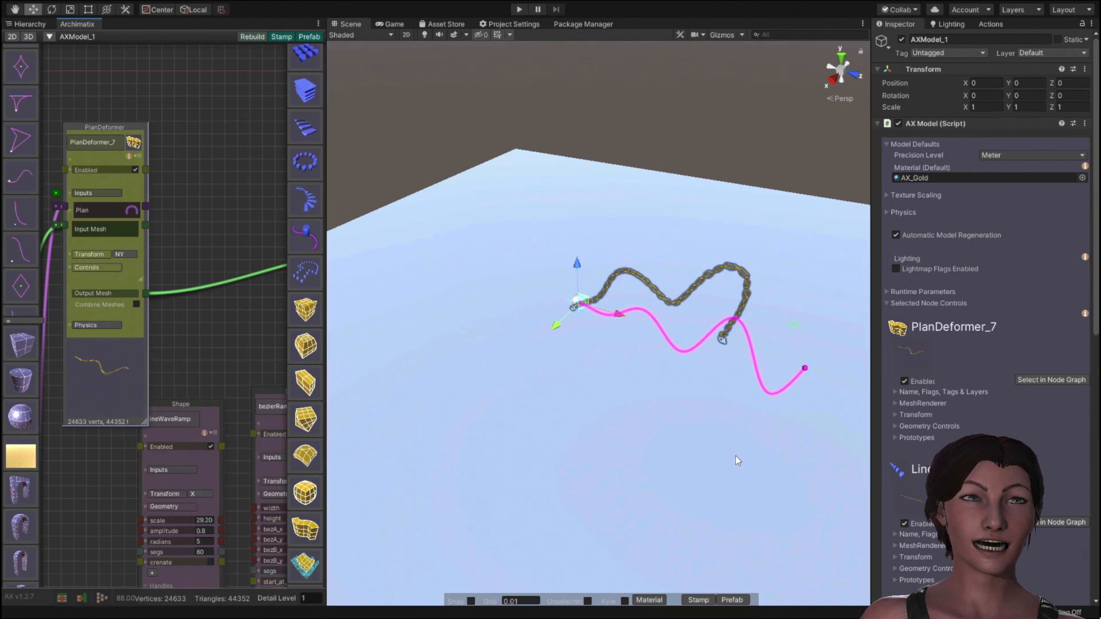
{"action": "left_click_drag", "start_coordinate": [736, 456], "coordinate": [563, 396], "text": "alt"}
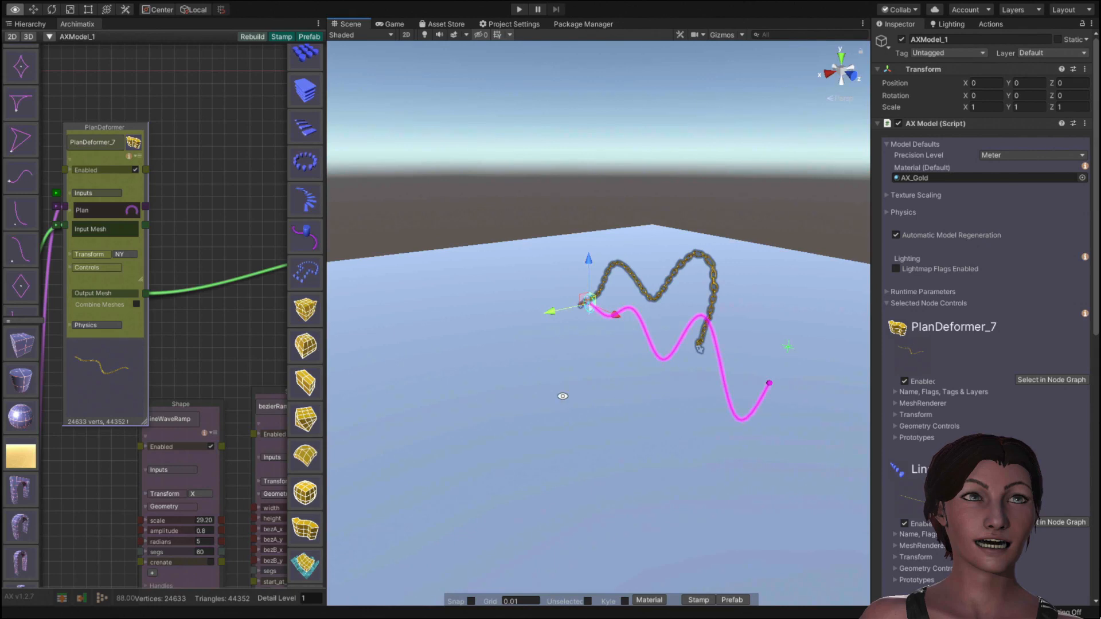
Step: Set the transform axis of the SineWaveRamp's PlanDeformer to NZ and view the chain from a slightly higher angle
{"action": "left_click", "coordinate": [123, 256]}
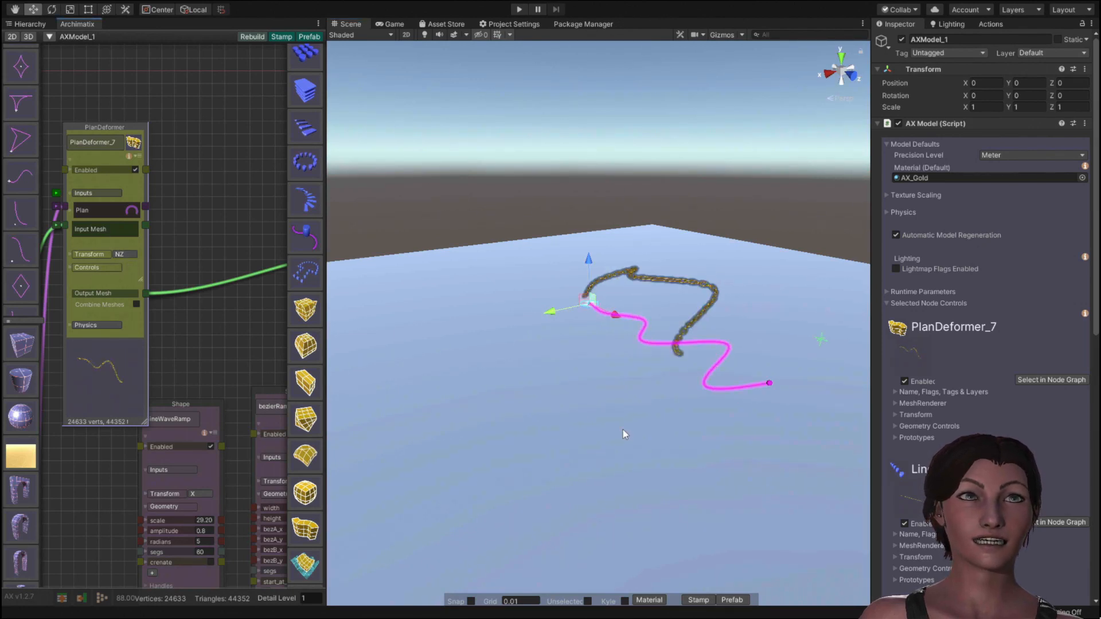
{"action": "left_click_drag", "start_coordinate": [623, 430], "coordinate": [623, 458], "text": "alt"}
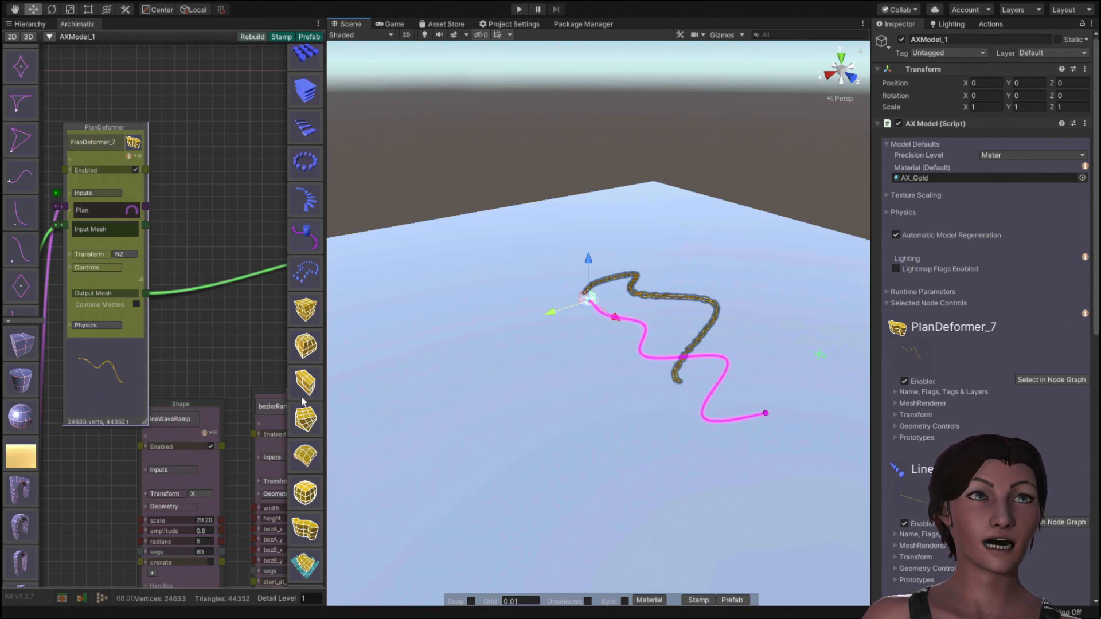
Step: Reshape the bezierRamp from the side: end point about 26.22, 1.93, first handle about -16.4, -1.98, second handle about 10.03, 24.33
{"action": "middle_click_drag", "start_coordinate": [234, 352], "coordinate": [156, 174]}
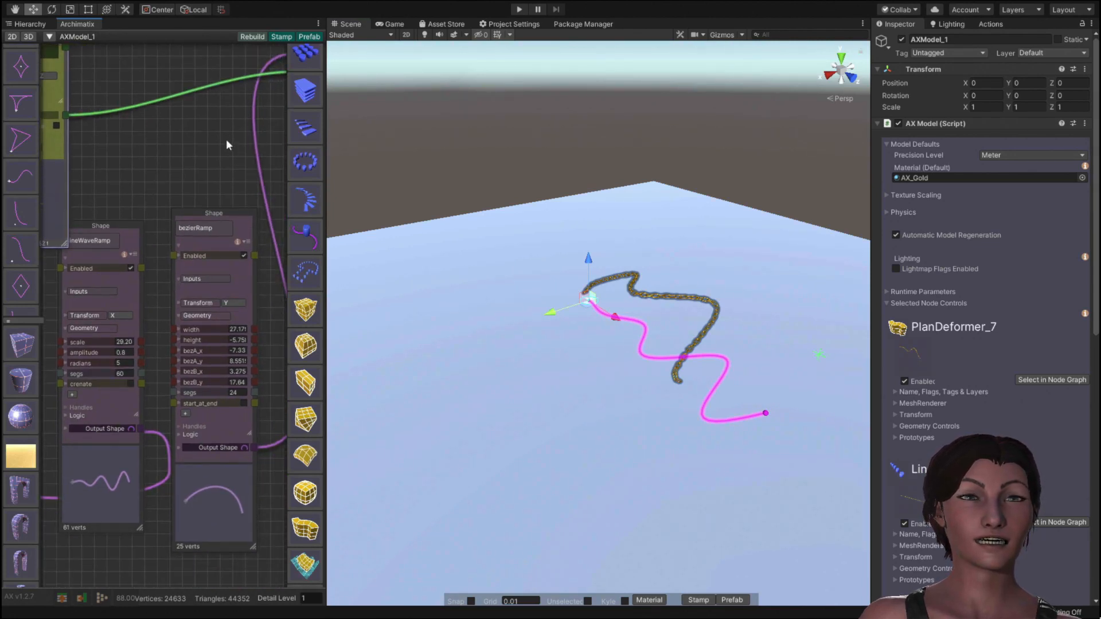
{"action": "middle_click_drag", "start_coordinate": [226, 138], "coordinate": [32, 275]}
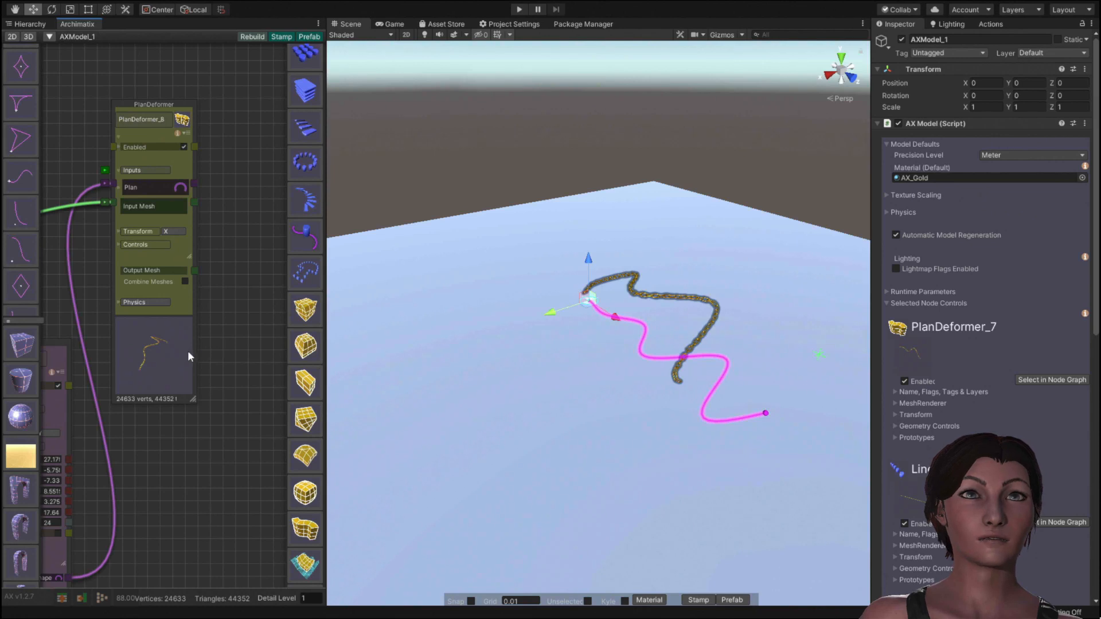
{"action": "left_click", "coordinate": [166, 358]}
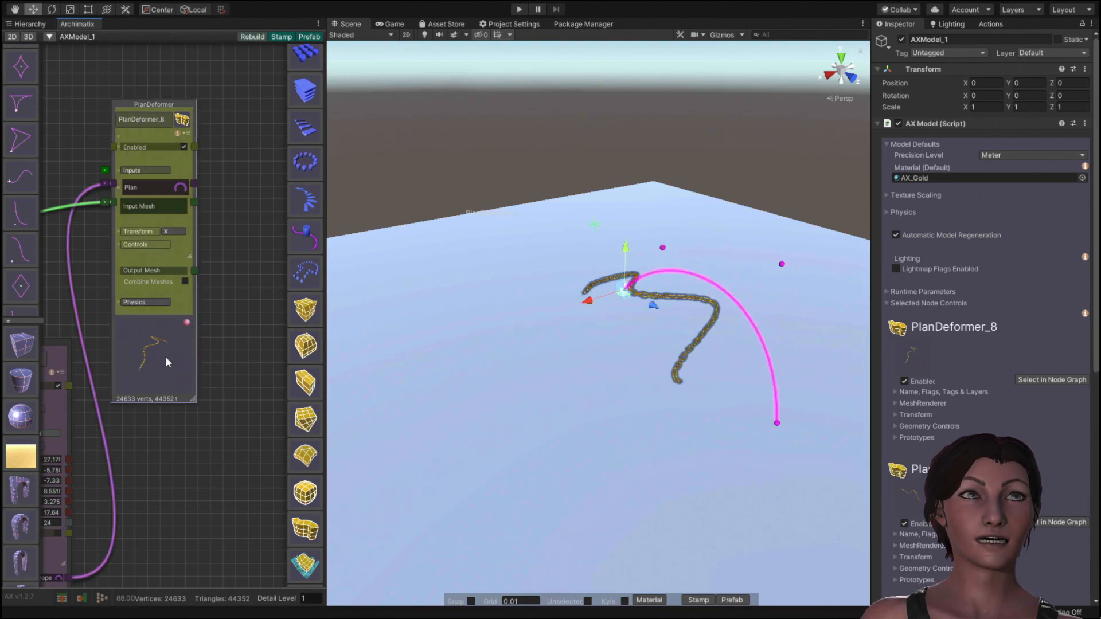
{"action": "left_click", "coordinate": [835, 100]}
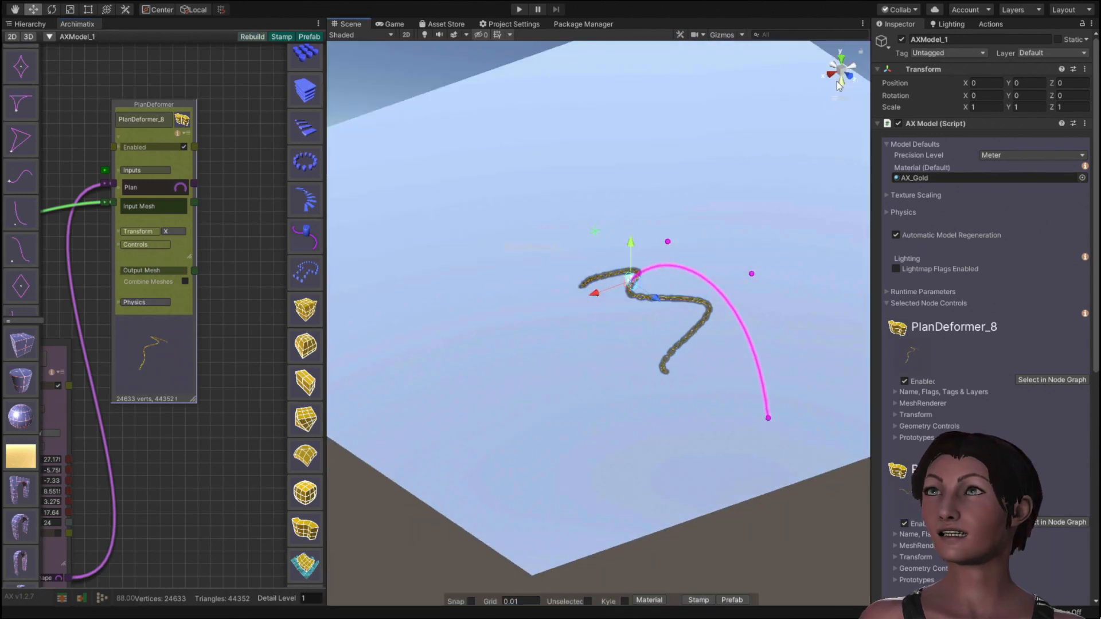
{"action": "left_click", "coordinate": [832, 77]}
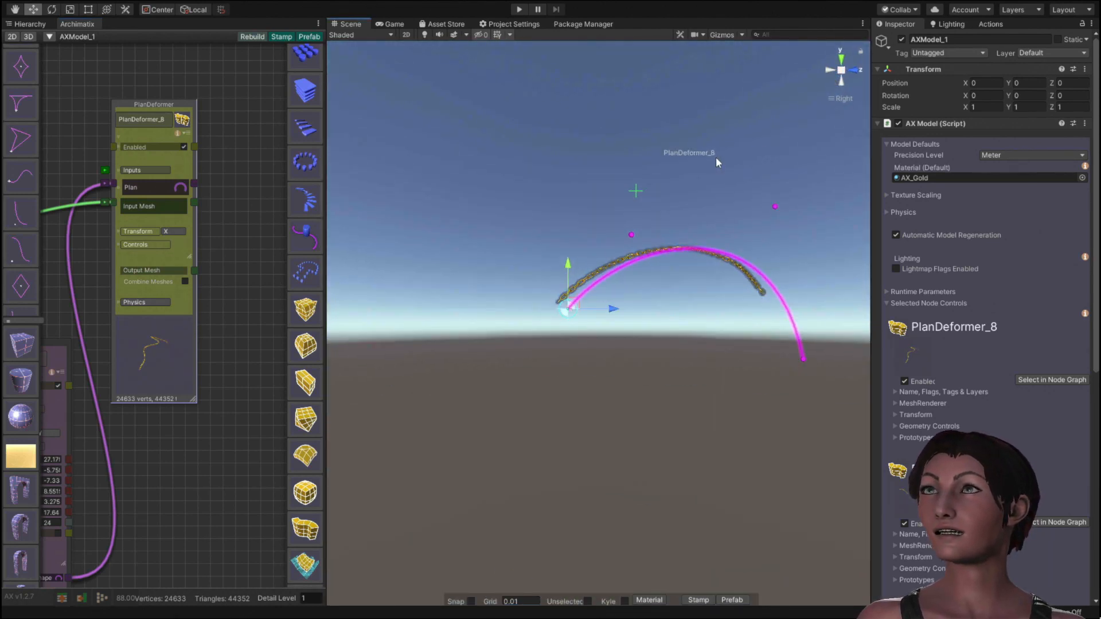
{"action": "left_click_drag", "start_coordinate": [804, 362], "coordinate": [797, 297]}
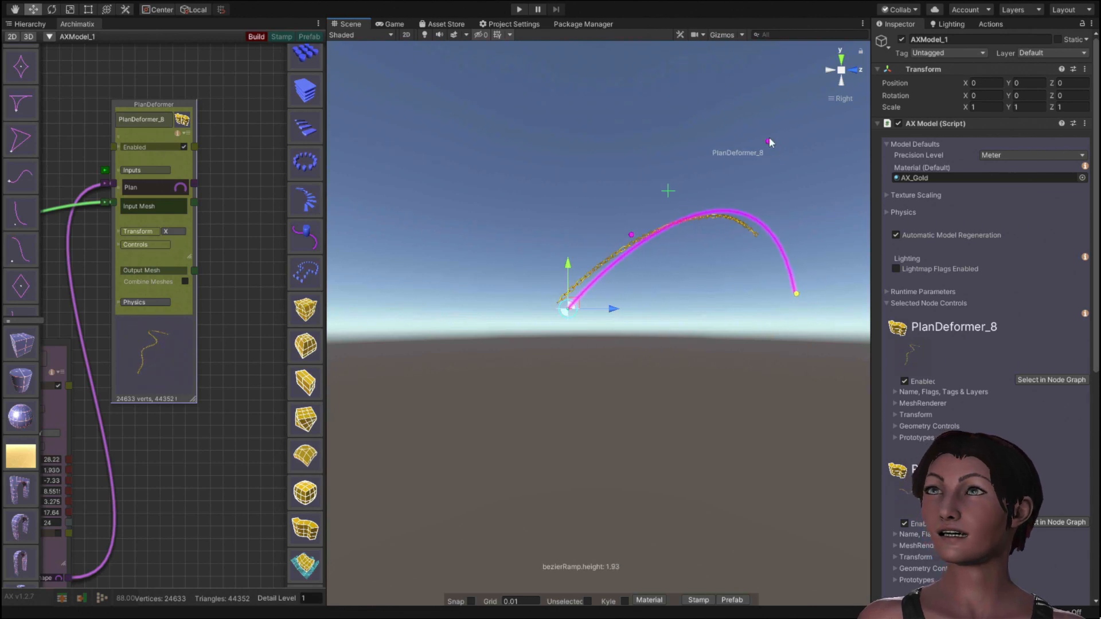
{"action": "left_click_drag", "start_coordinate": [767, 144], "coordinate": [813, 165]}
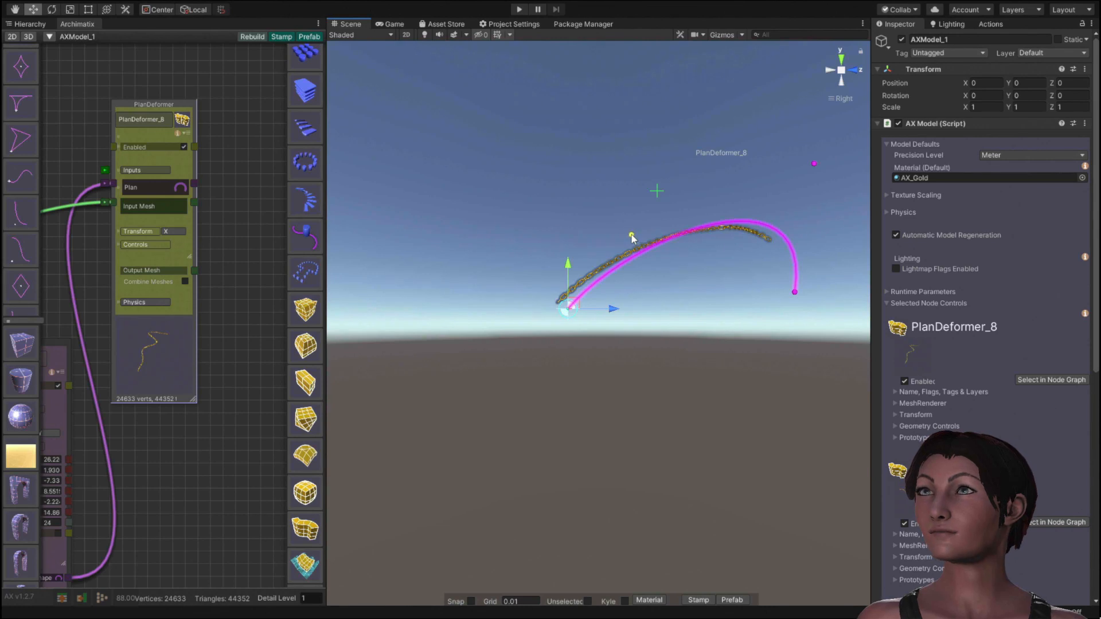
{"action": "left_click_drag", "start_coordinate": [631, 237], "coordinate": [711, 329]}
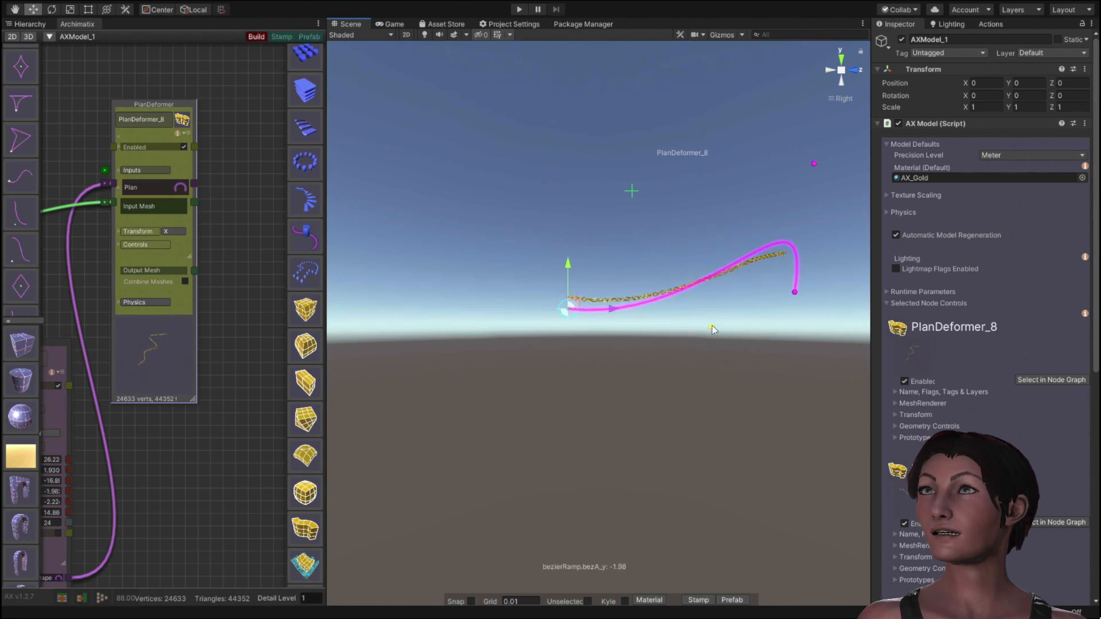
{"action": "left_click_drag", "start_coordinate": [814, 165], "coordinate": [709, 84]}
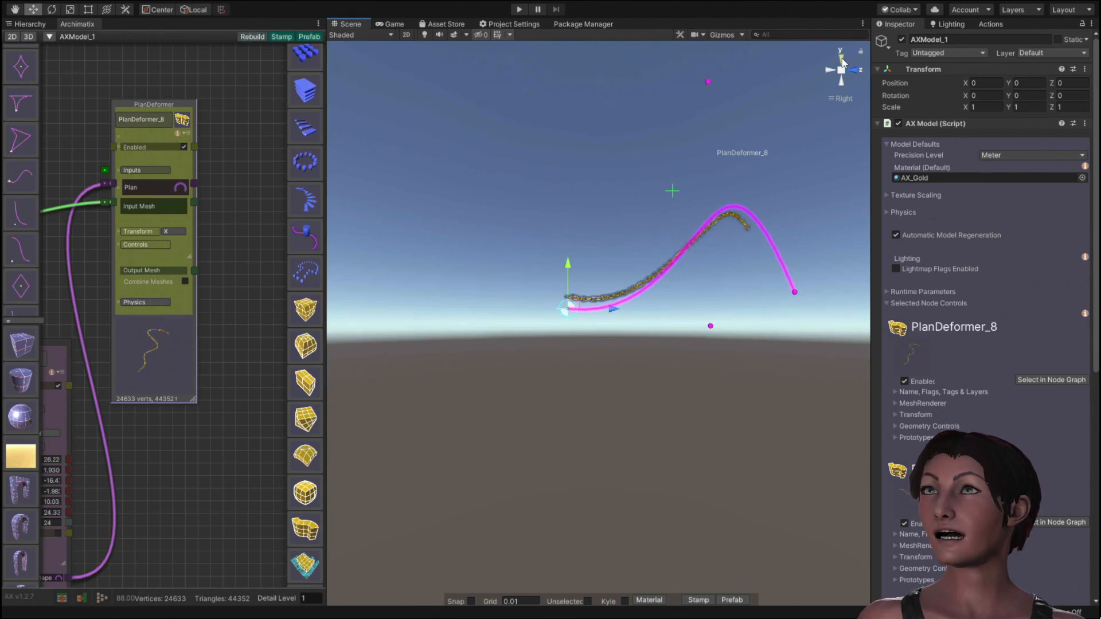
Step: Shorten the SineWaveRamp to a scale of about 25.69 by moving its end point in the top view
{"action": "left_click", "coordinate": [842, 60]}
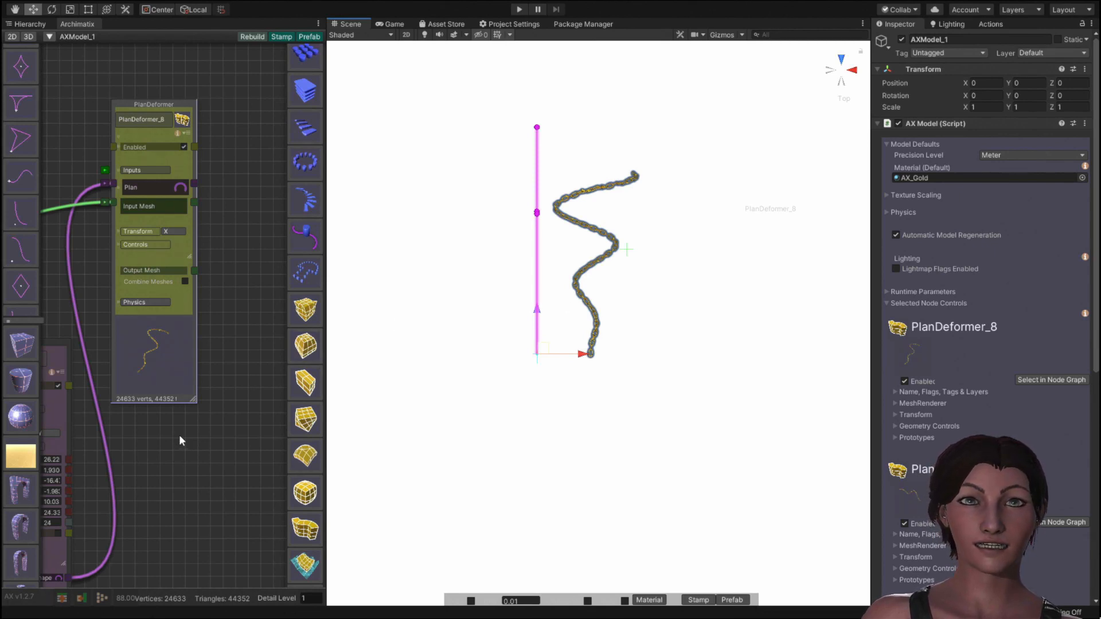
{"action": "middle_click_drag", "start_coordinate": [180, 435], "coordinate": [527, 434]}
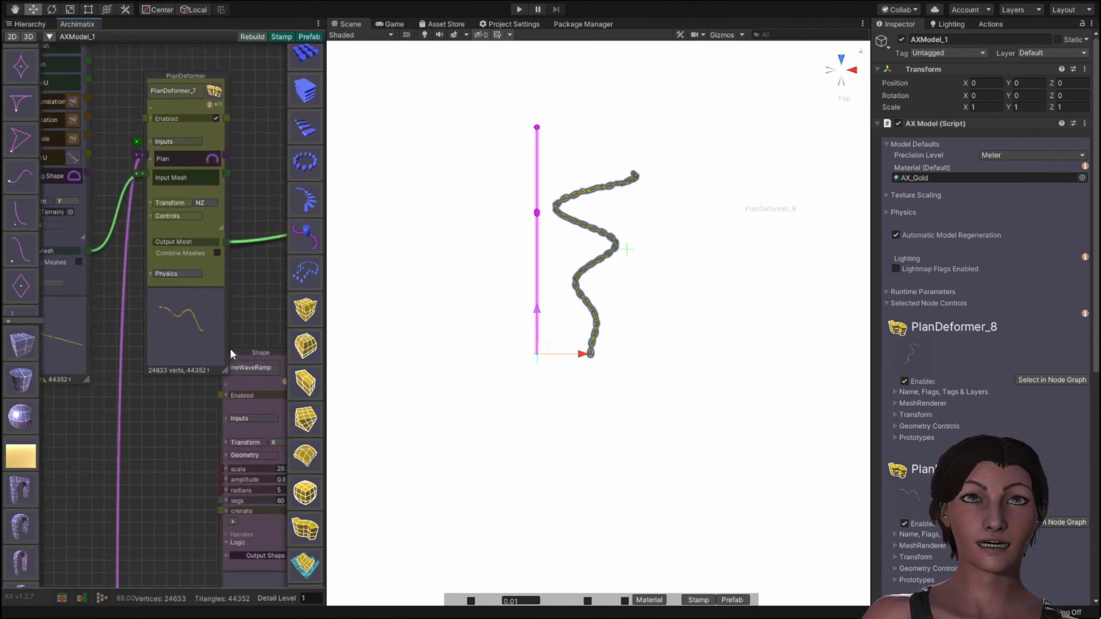
{"action": "left_click", "coordinate": [185, 336]}
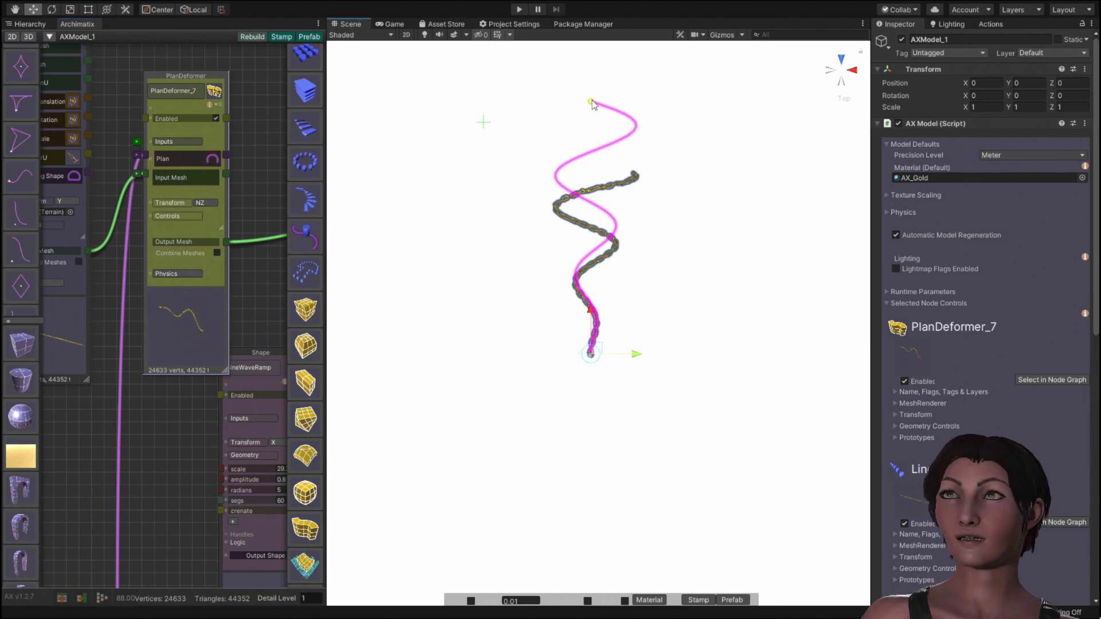
{"action": "left_click_drag", "start_coordinate": [593, 105], "coordinate": [579, 132]}
Step: Move the bezierRamp node away from the SineWaveRamp node, placing it lower in the node graph below its PlanDeformer
{"action": "middle_click_drag", "start_coordinate": [259, 286], "coordinate": [171, 327]}
{"action": "scroll", "coordinate": [204, 318], "scroll_direction": "down", "scroll_amount": 1}
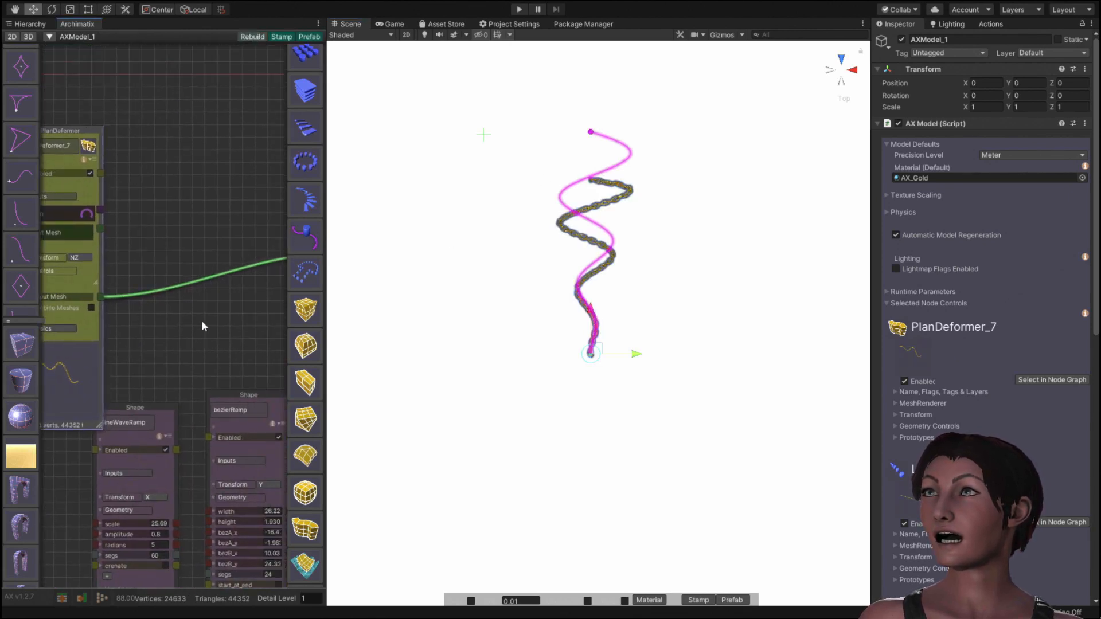
{"action": "scroll", "coordinate": [198, 307], "scroll_direction": "down", "scroll_amount": 3}
{"action": "scroll", "coordinate": [189, 286], "scroll_direction": "down", "scroll_amount": 3}
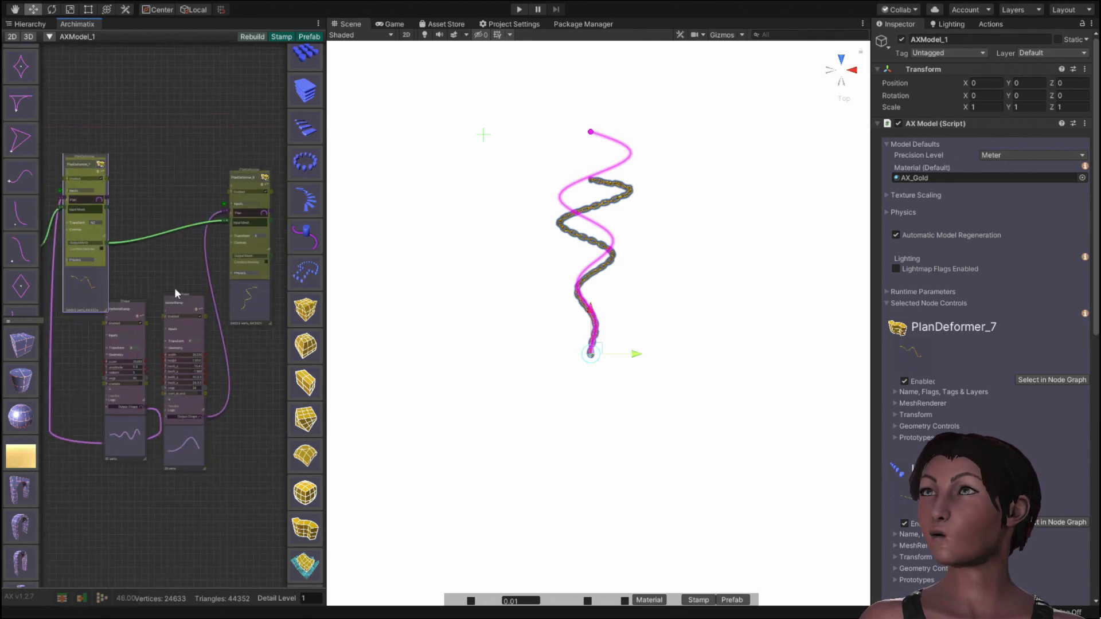
{"action": "left_click_drag", "start_coordinate": [194, 332], "coordinate": [229, 378]}
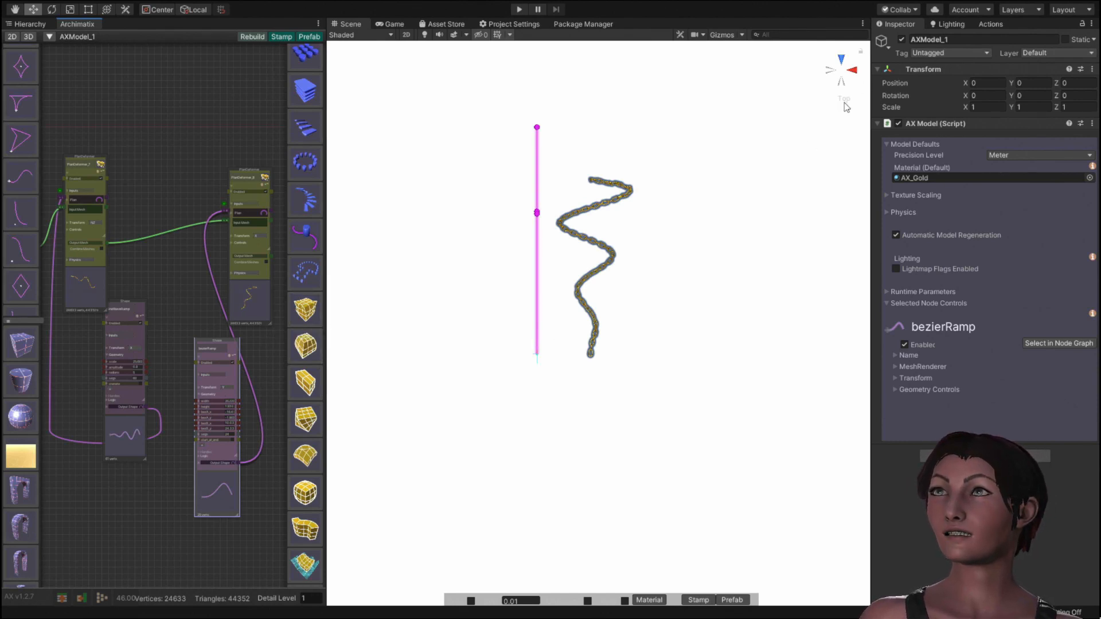
Step: Flatten the bezierRamp by extending its end point and lowering its second handle, and compare the chain with the SineWaveRamp curve from above
{"action": "left_click", "coordinate": [831, 71]}
{"action": "left_click", "coordinate": [831, 72]}
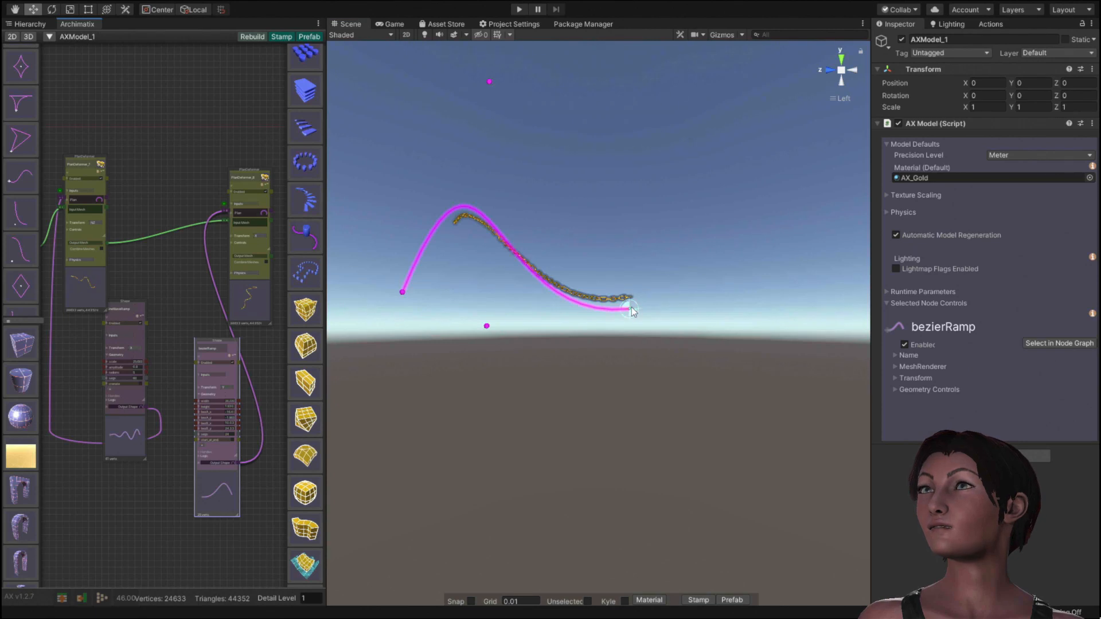
{"action": "left_click_drag", "start_coordinate": [402, 293], "coordinate": [265, 353]}
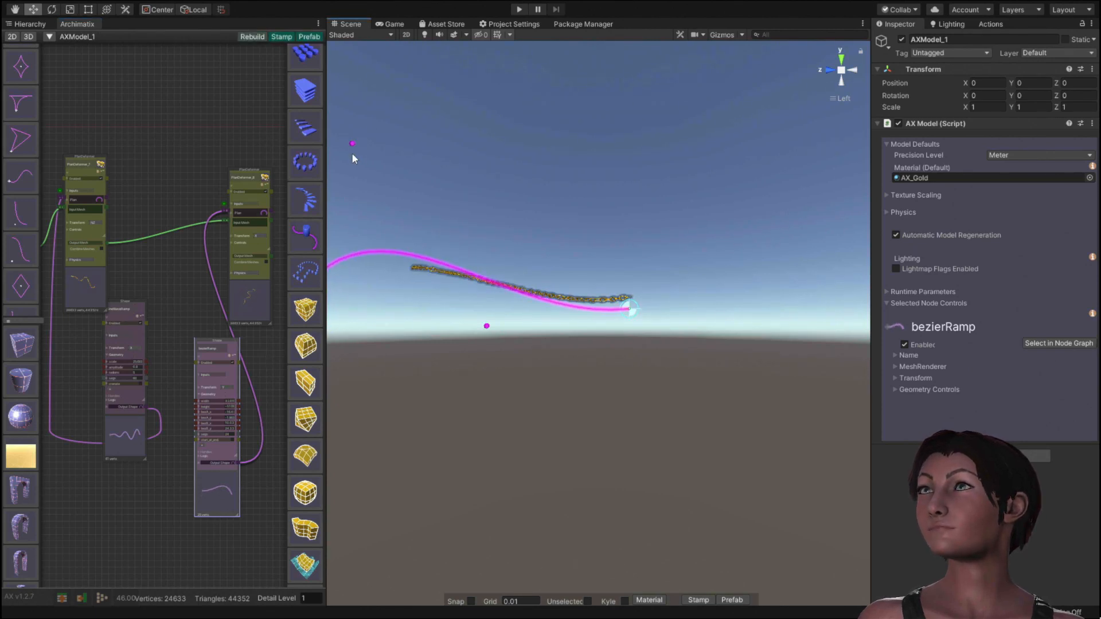
{"action": "left_click_drag", "start_coordinate": [352, 148], "coordinate": [353, 237]}
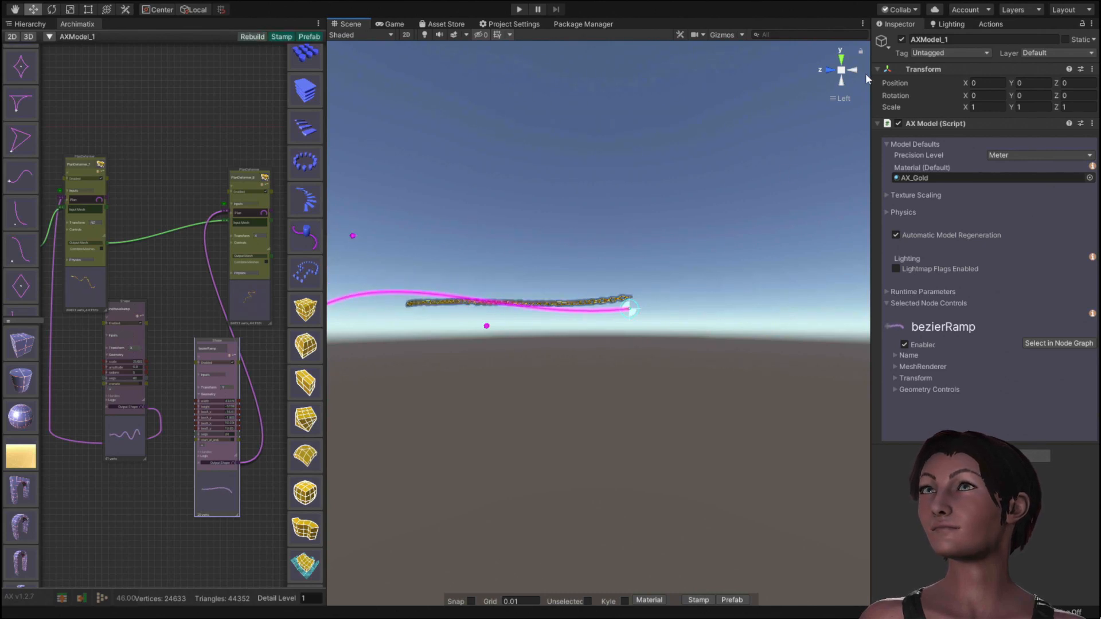
{"action": "left_click", "coordinate": [841, 58]}
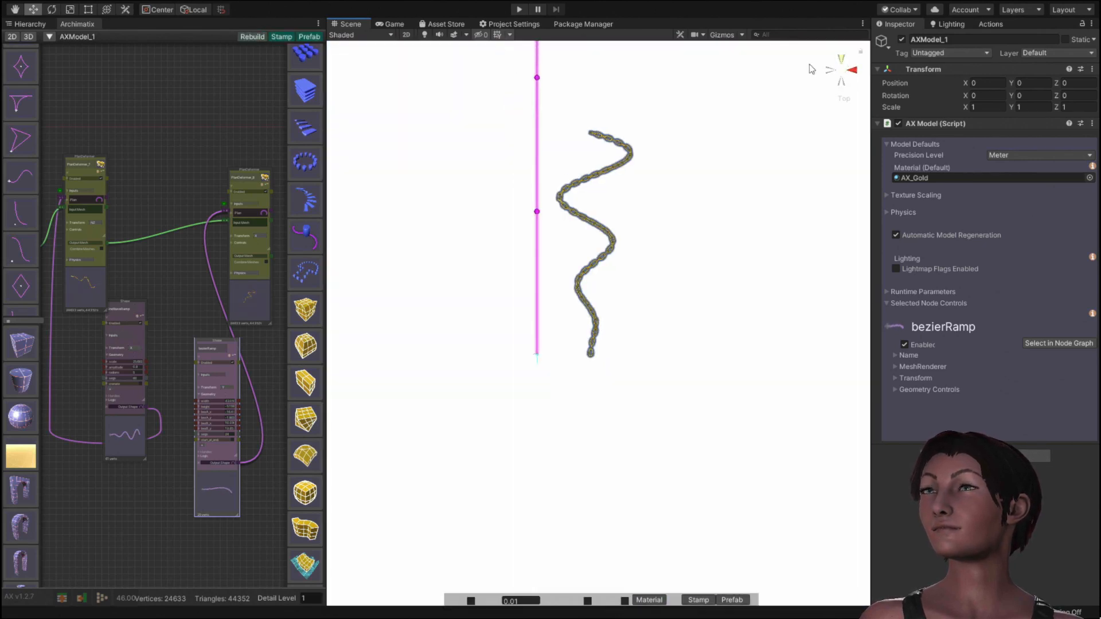
{"action": "left_click", "coordinate": [102, 255]}
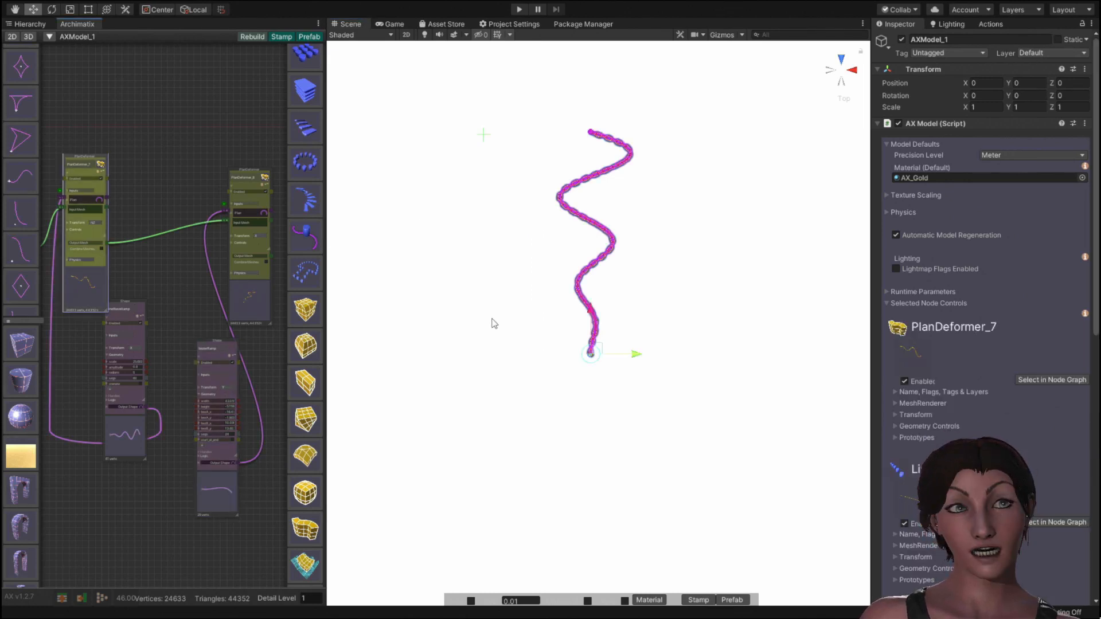
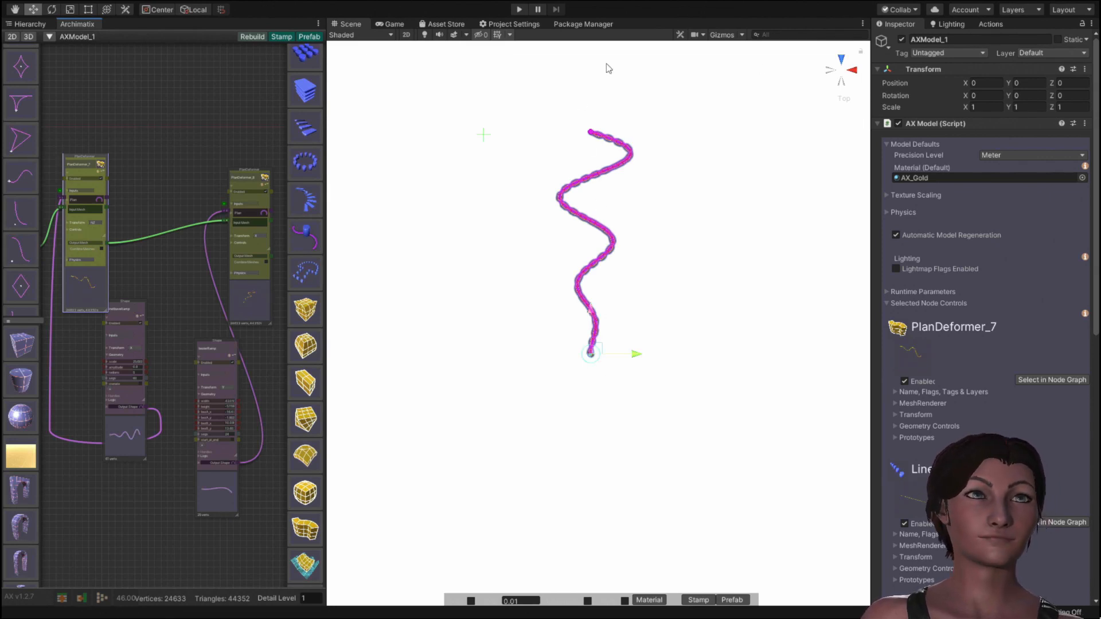
Step: Raise the bezierRamp's first handle to a bezA_y of about 15.51 and pull its second handle and end point back towards the start
{"action": "left_click", "coordinate": [830, 75]}
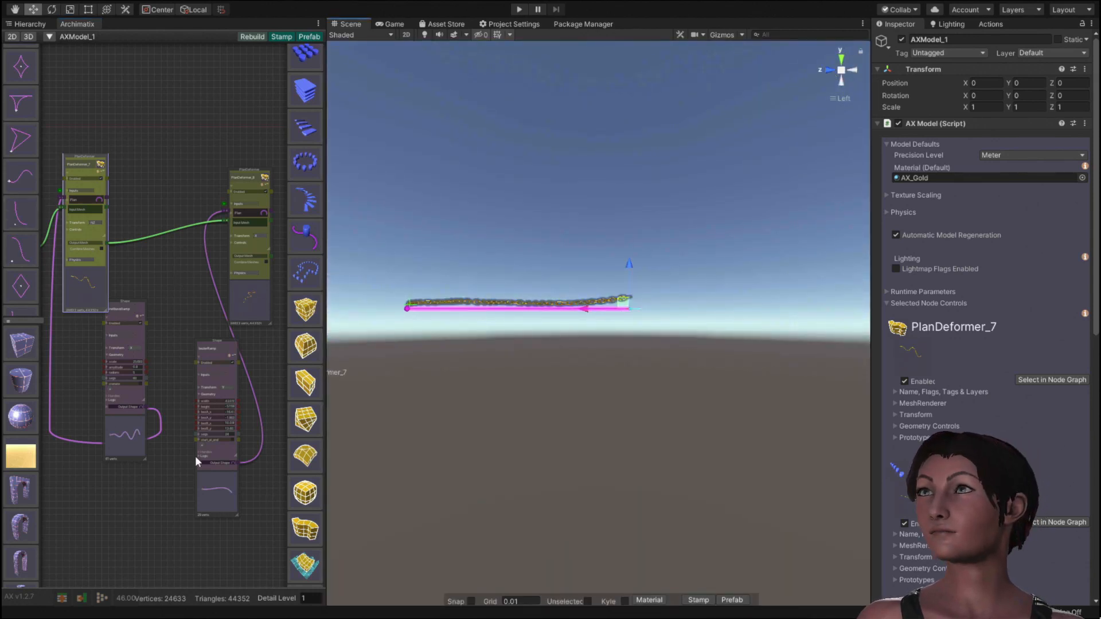
{"action": "left_click", "coordinate": [225, 483]}
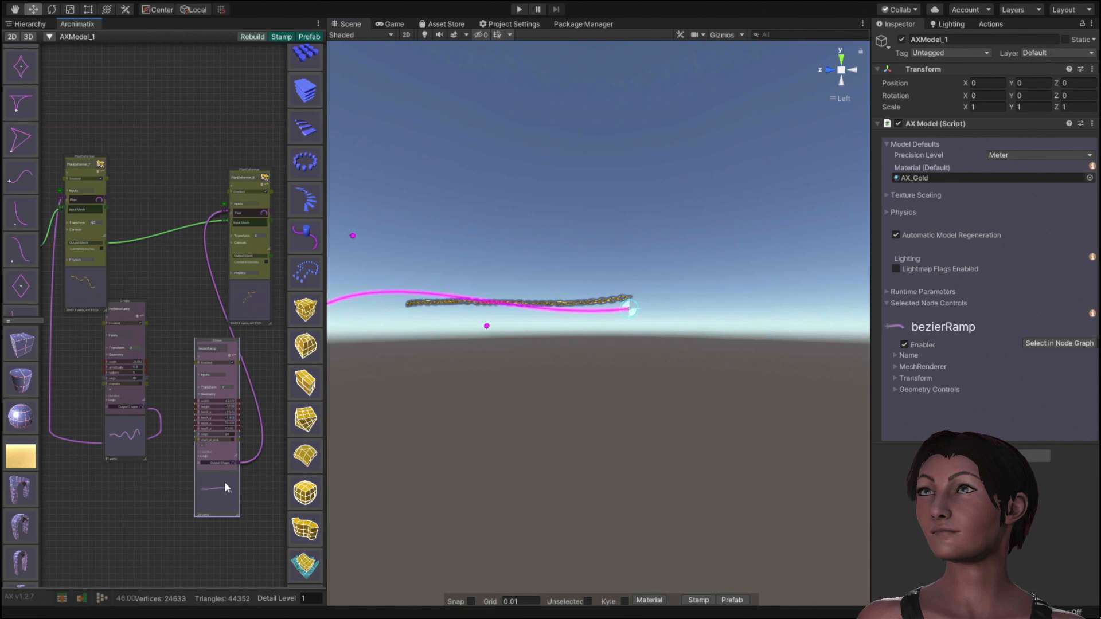
{"action": "left_click", "coordinate": [831, 74]}
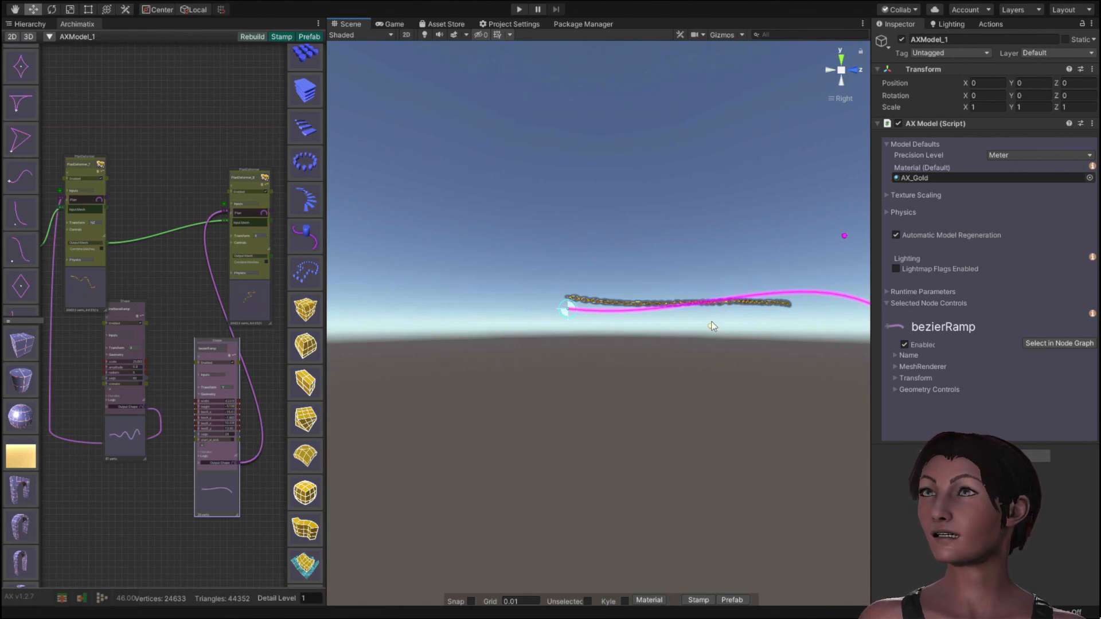
{"action": "left_click_drag", "start_coordinate": [711, 327], "coordinate": [555, 176]}
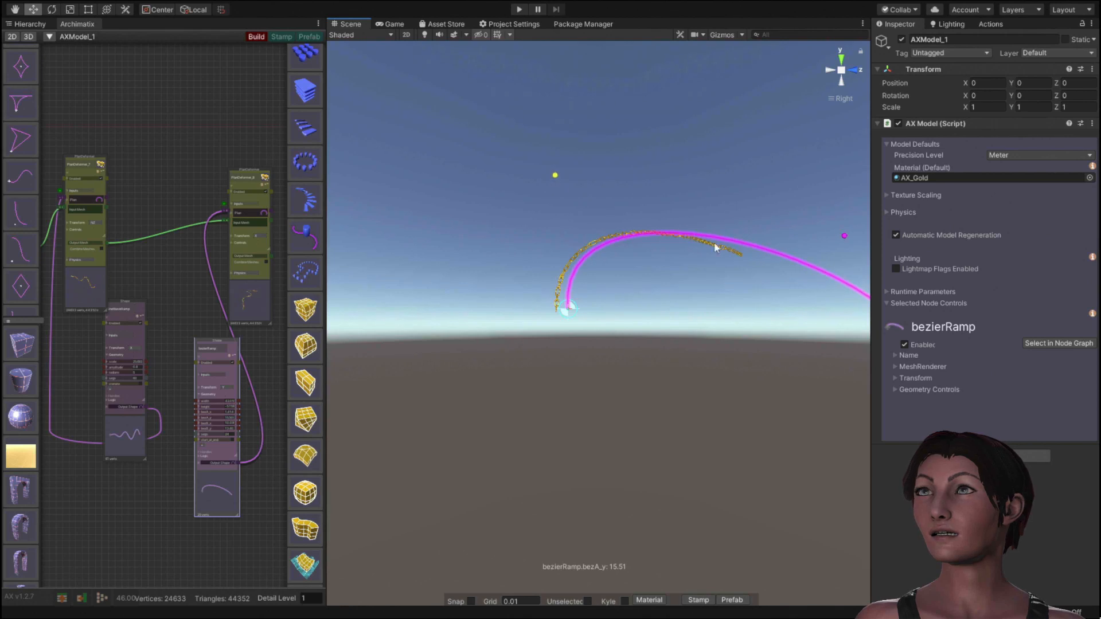
{"action": "left_click_drag", "start_coordinate": [840, 239], "coordinate": [688, 313]}
{"action": "middle_click_drag", "start_coordinate": [803, 387], "coordinate": [677, 382]}
{"action": "left_click_drag", "start_coordinate": [805, 351], "coordinate": [502, 330]}
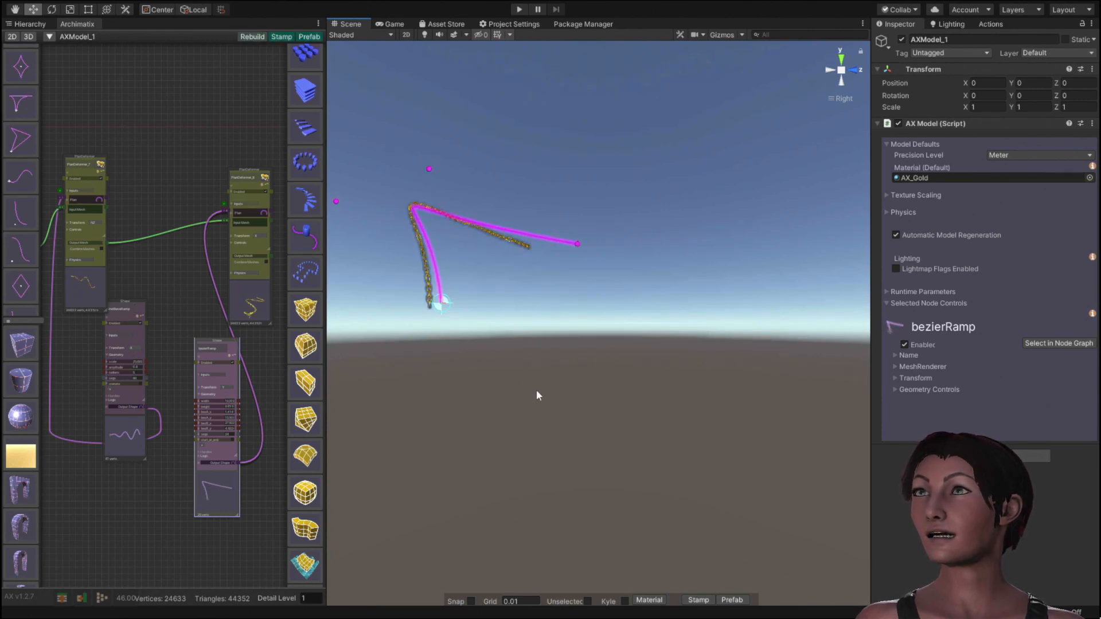
Step: Raise the bezierRamp's end point nearly above its start and reposition both handles so the curve bulges outward and bends back at its upper end
{"action": "middle_click_drag", "start_coordinate": [503, 365], "coordinate": [638, 374]}
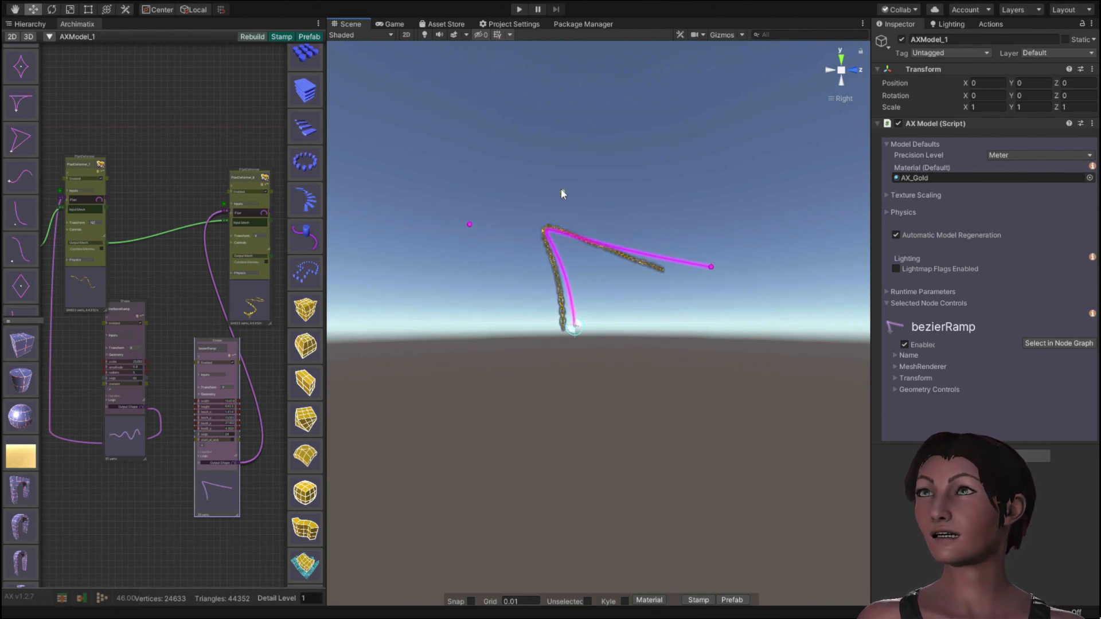
{"action": "left_click_drag", "start_coordinate": [561, 190], "coordinate": [578, 185]}
{"action": "left_click_drag", "start_coordinate": [490, 252], "coordinate": [572, 336]}
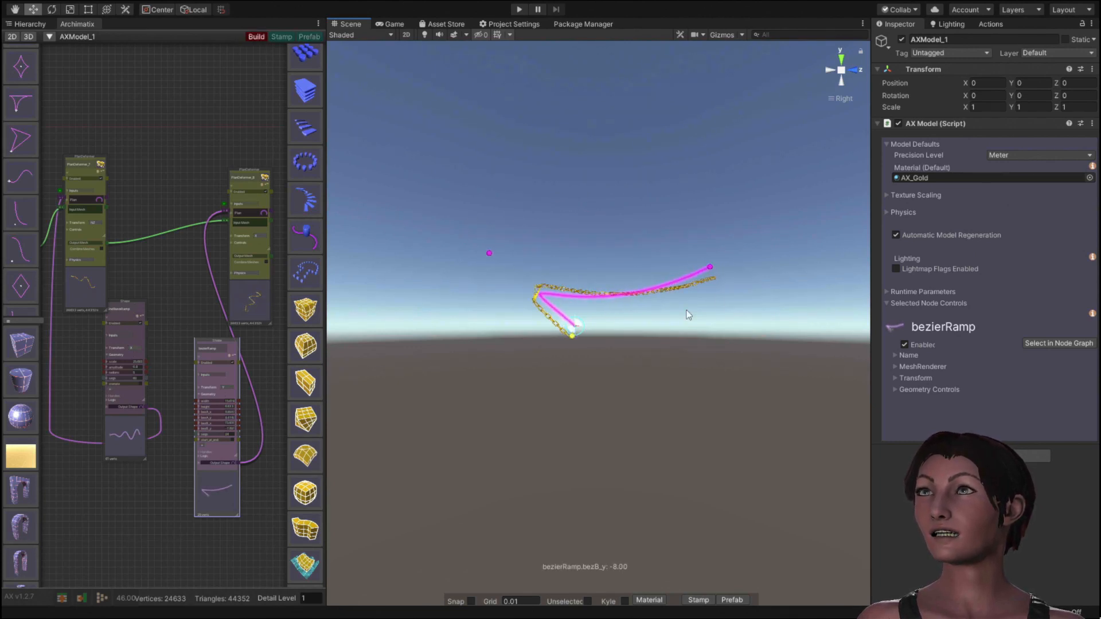
{"action": "left_click_drag", "start_coordinate": [710, 267], "coordinate": [620, 195]}
{"action": "left_click_drag", "start_coordinate": [489, 253], "coordinate": [569, 320]}
{"action": "left_click_drag", "start_coordinate": [483, 266], "coordinate": [752, 277]}
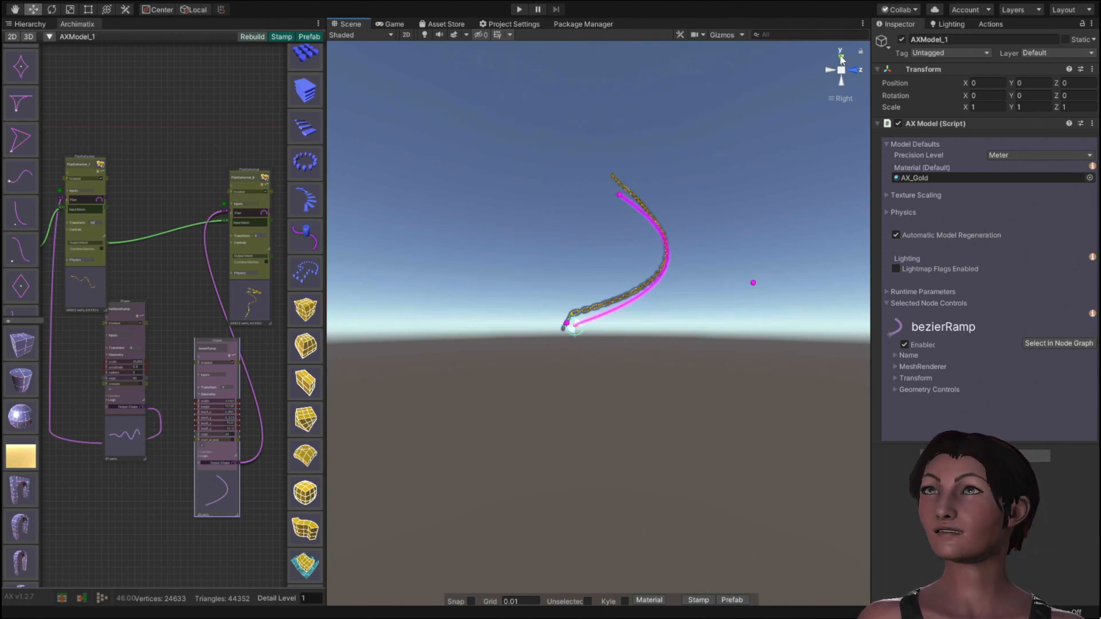
Step: Inspect the bent chain against the SineWaveRamp curve from above and in an angled perspective view
{"action": "left_click", "coordinate": [841, 58]}
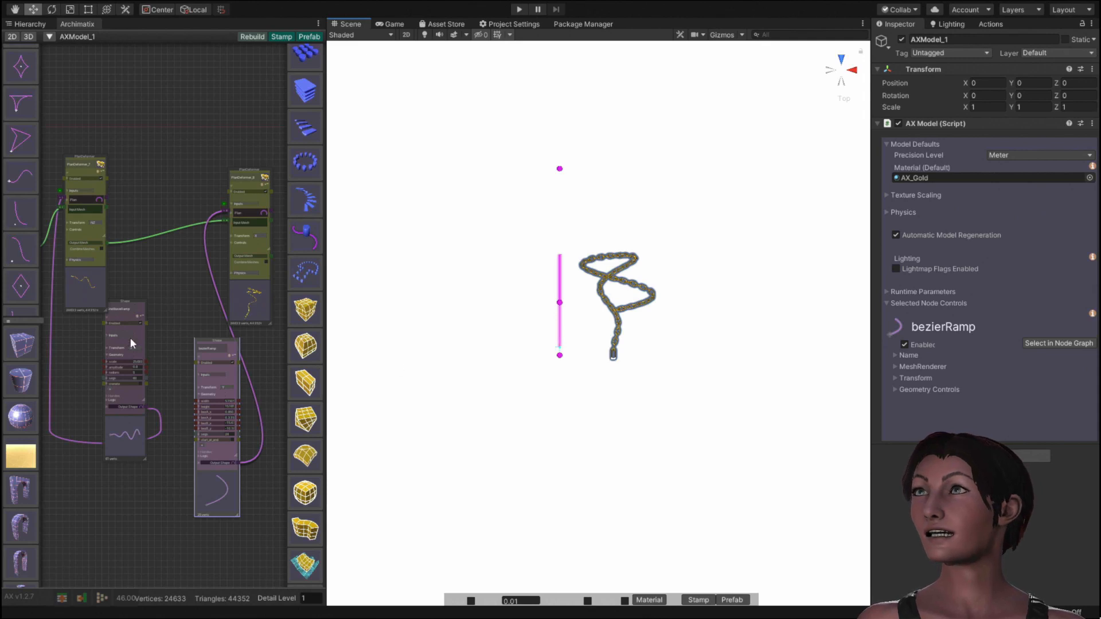
{"action": "left_click", "coordinate": [132, 396]}
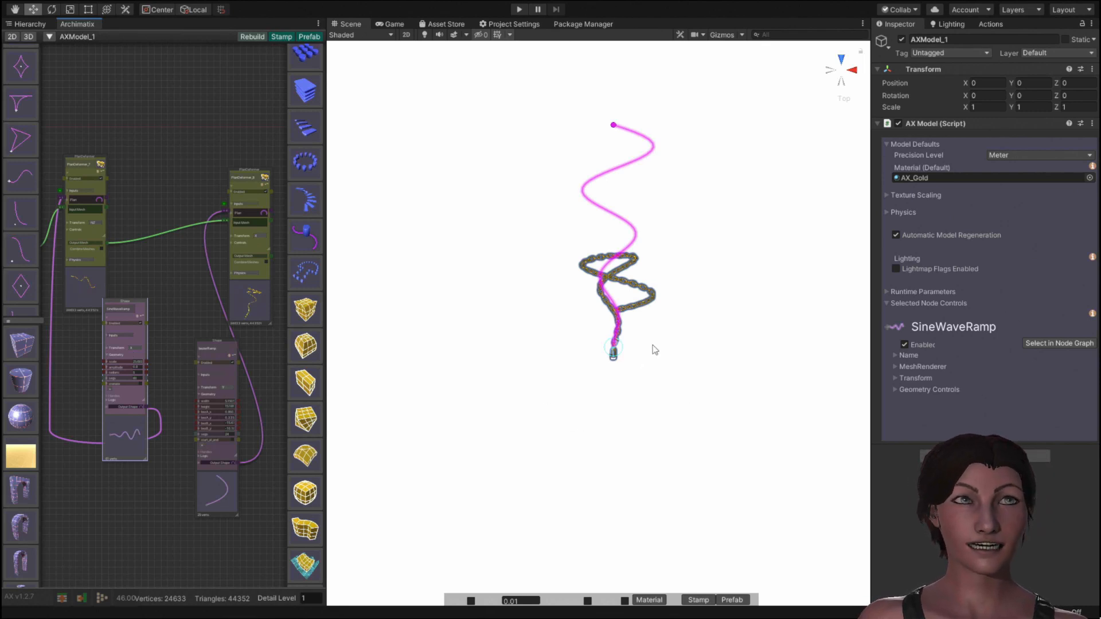
{"action": "left_click", "coordinate": [844, 100]}
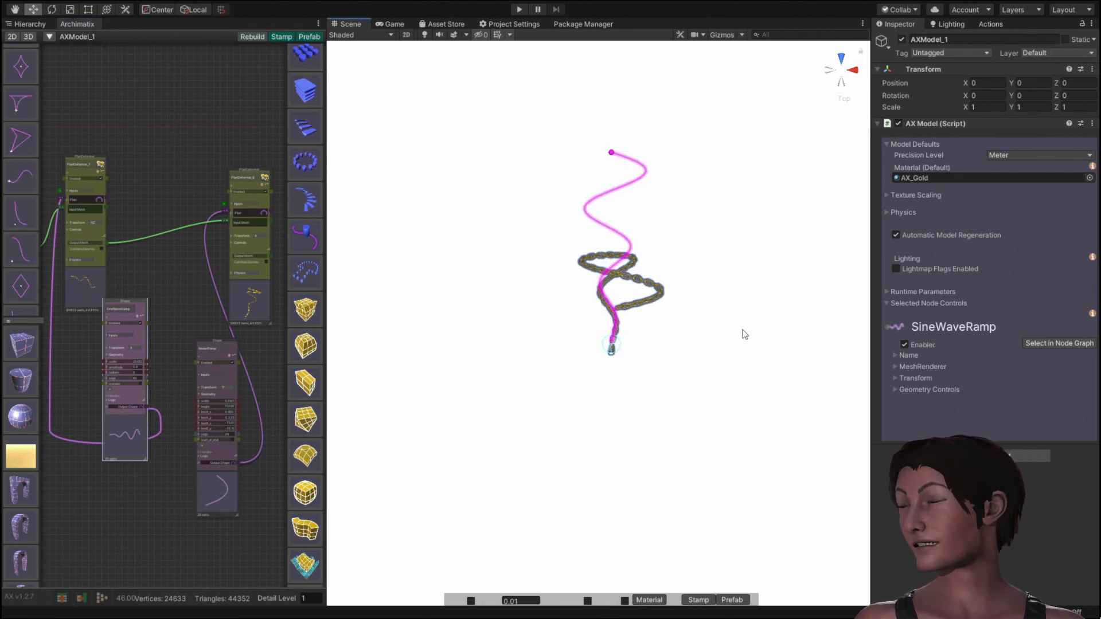
{"action": "left_click_drag", "start_coordinate": [728, 423], "coordinate": [413, 259], "text": "alt"}
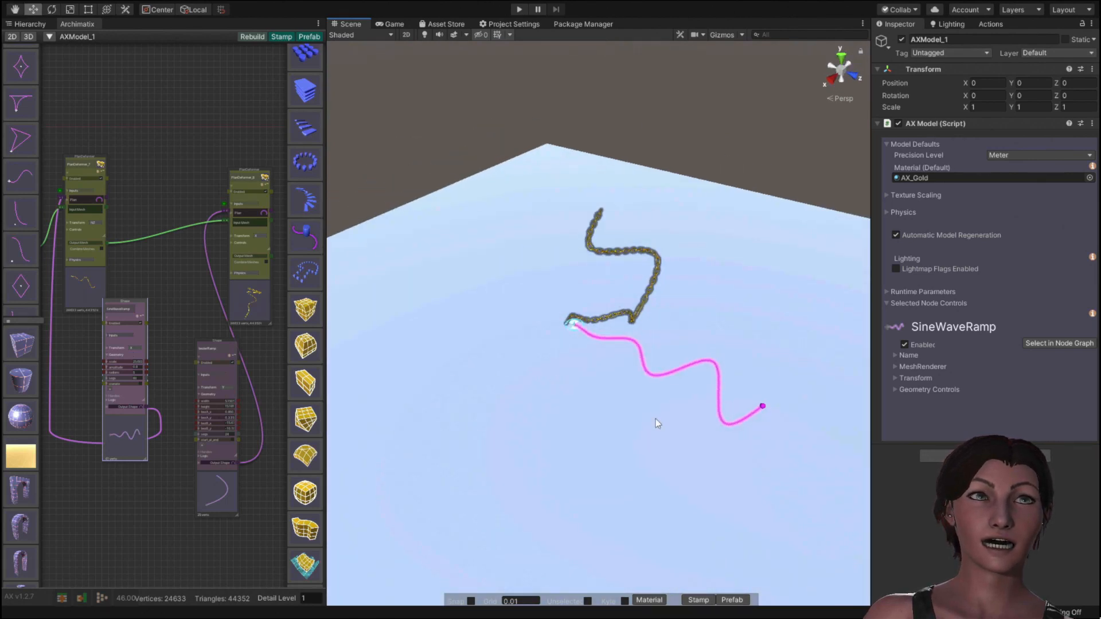
Step: Inspect the links and bends along the gold chain close up, from low angles and at both ends
{"action": "scroll", "coordinate": [658, 406], "scroll_direction": "up", "scroll_amount": 5}
{"action": "left_click_drag", "start_coordinate": [666, 390], "coordinate": [553, 315], "text": "alt"}
{"action": "scroll", "coordinate": [602, 235], "scroll_direction": "up", "scroll_amount": 4}
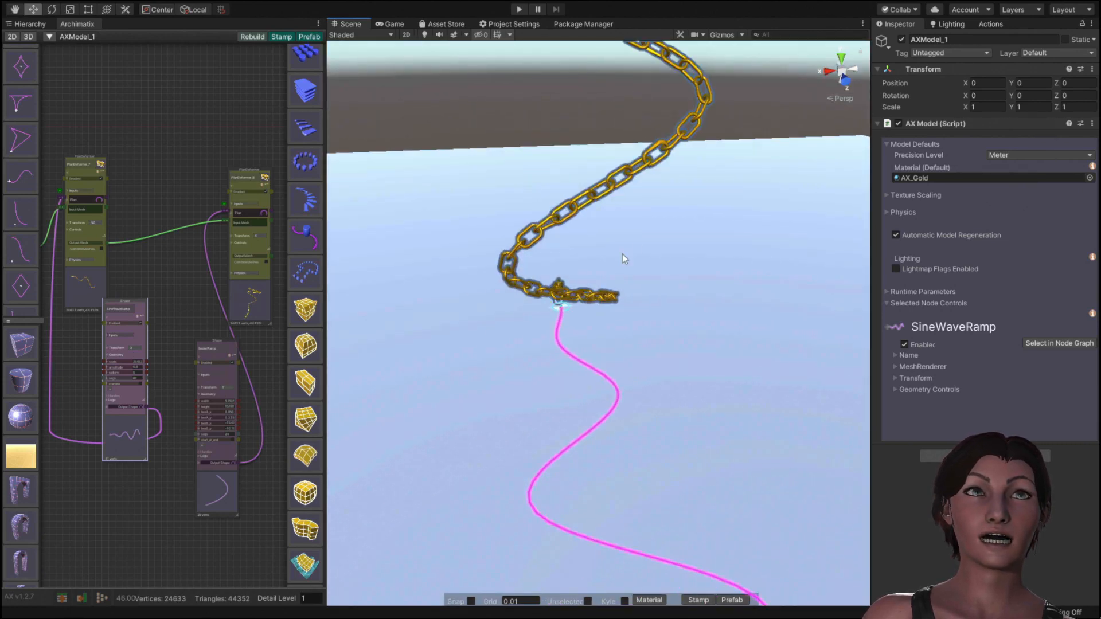
{"action": "middle_click_drag", "start_coordinate": [628, 246], "coordinate": [686, 426]}
{"action": "scroll", "coordinate": [618, 377], "scroll_direction": "up", "scroll_amount": 4}
{"action": "scroll", "coordinate": [619, 376], "scroll_direction": "up", "scroll_amount": 2}
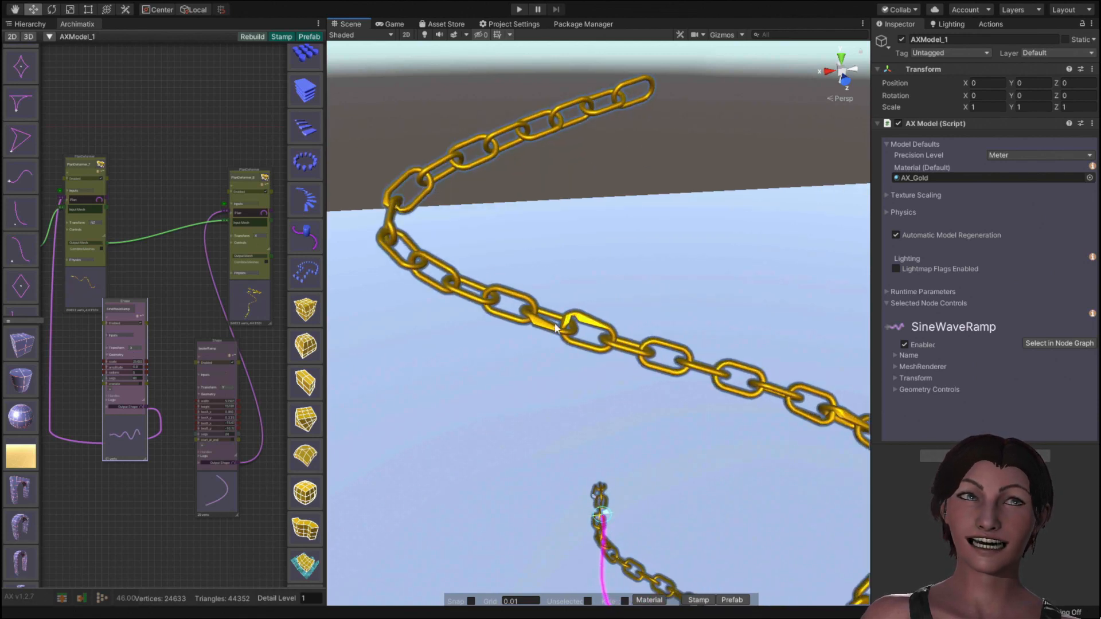
{"action": "scroll", "coordinate": [570, 393], "scroll_direction": "down", "scroll_amount": 1}
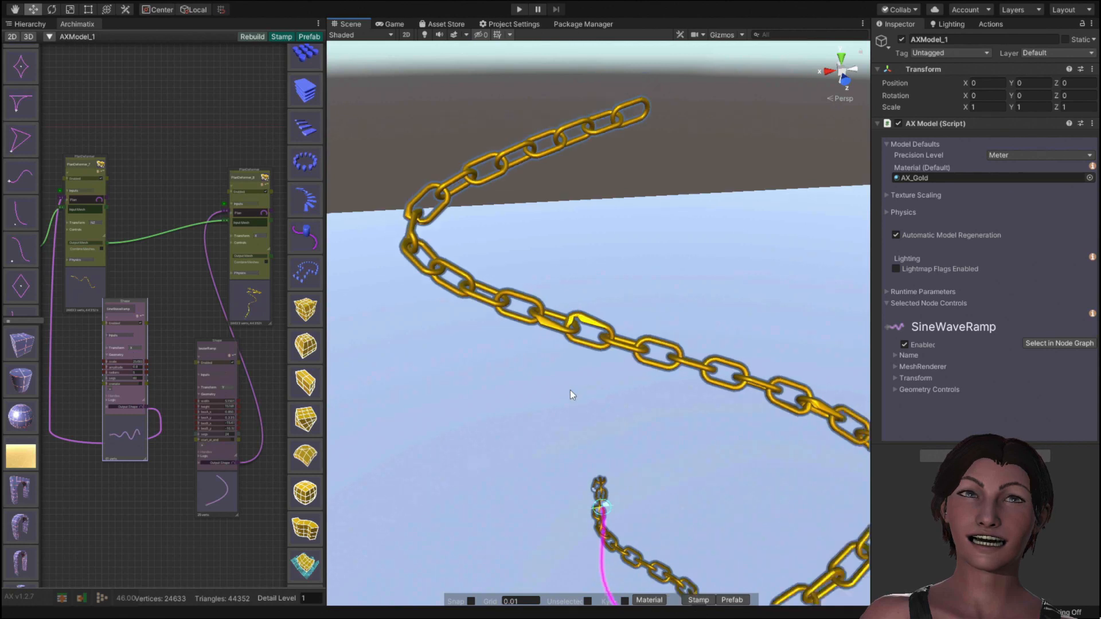
{"action": "scroll", "coordinate": [577, 370], "scroll_direction": "down", "scroll_amount": 4}
{"action": "left_click_drag", "start_coordinate": [548, 417], "coordinate": [508, 355], "text": "alt"}
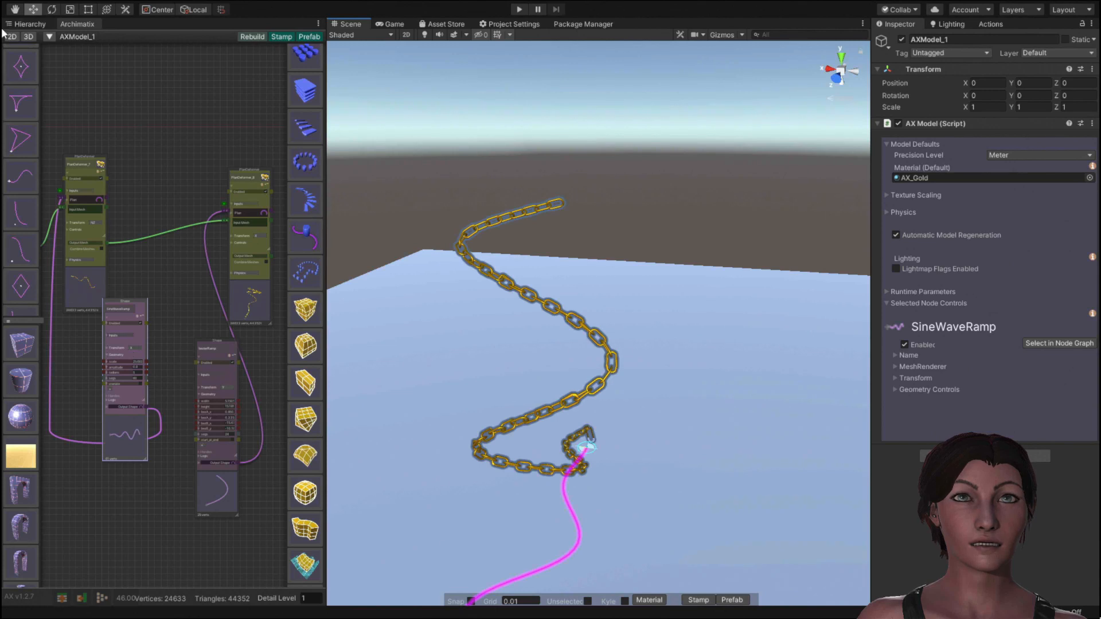
Step: Expand AXModel_1 and its generatedGameObjects in the scene hierarchy to examine which objects the model generates
{"action": "left_click", "coordinate": [33, 24]}
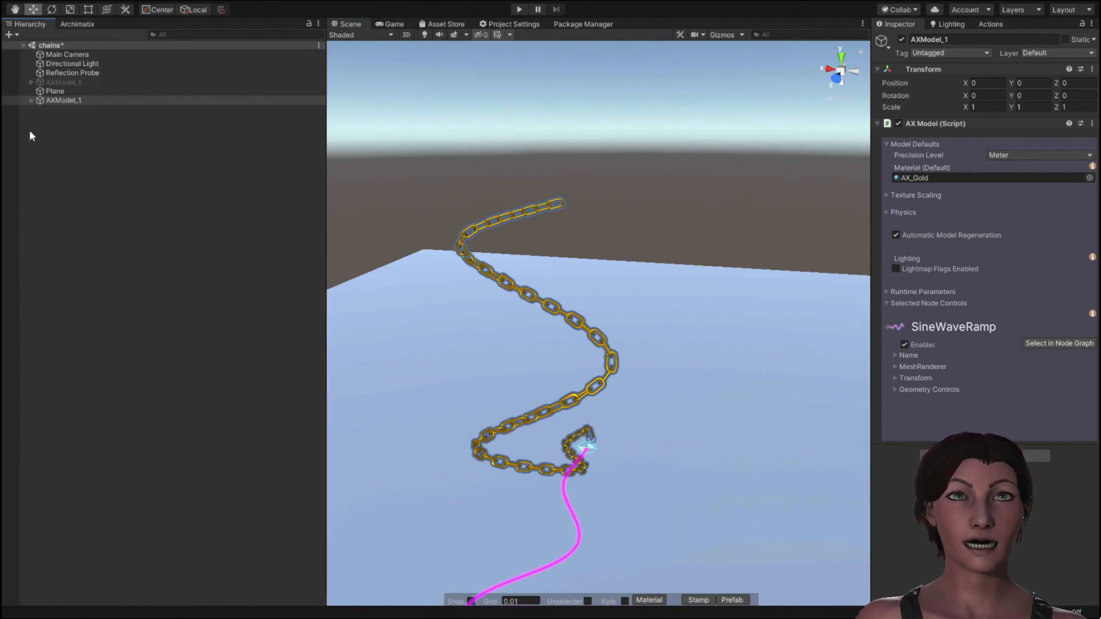
{"action": "left_click", "coordinate": [31, 99]}
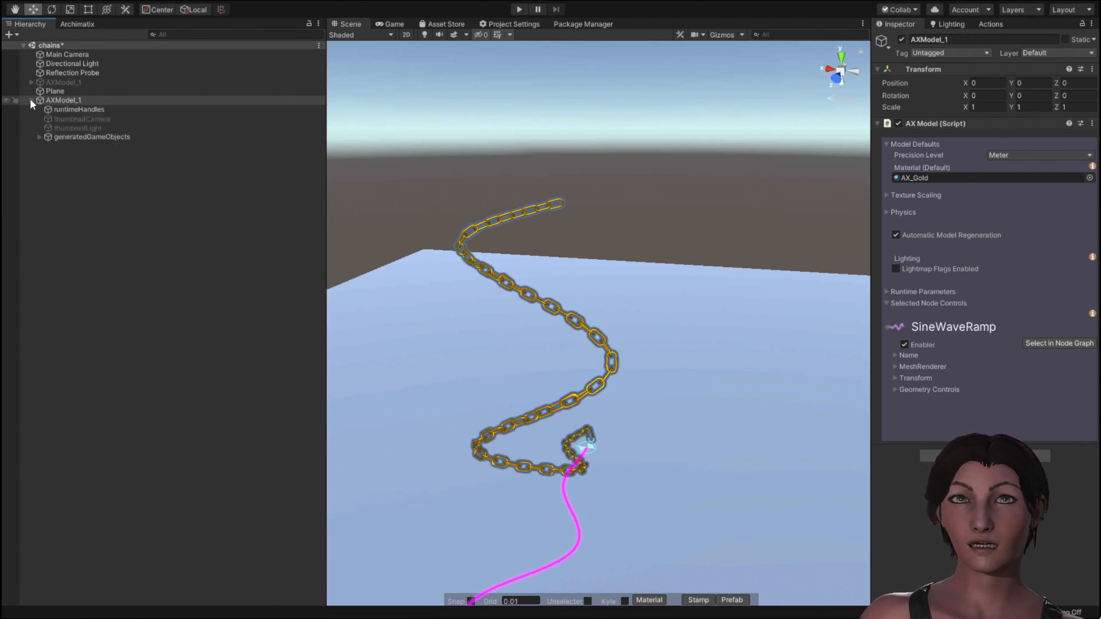
{"action": "left_click", "coordinate": [38, 137]}
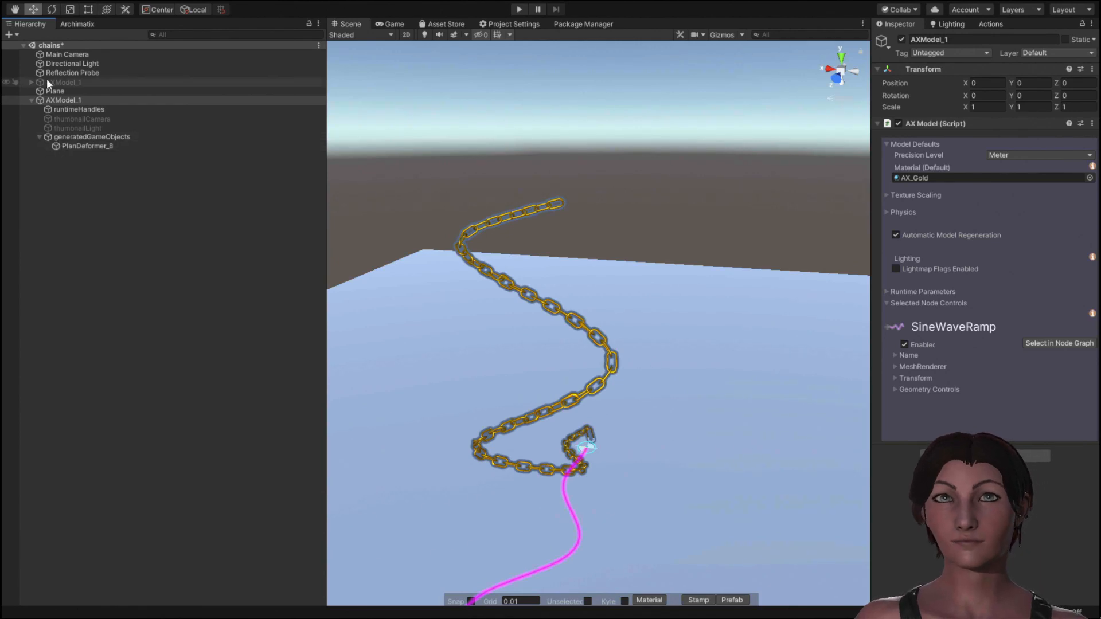
Step: Return to the node graph and expand the Physics settings of the PlanDeformer_8 node
{"action": "left_click", "coordinate": [77, 25]}
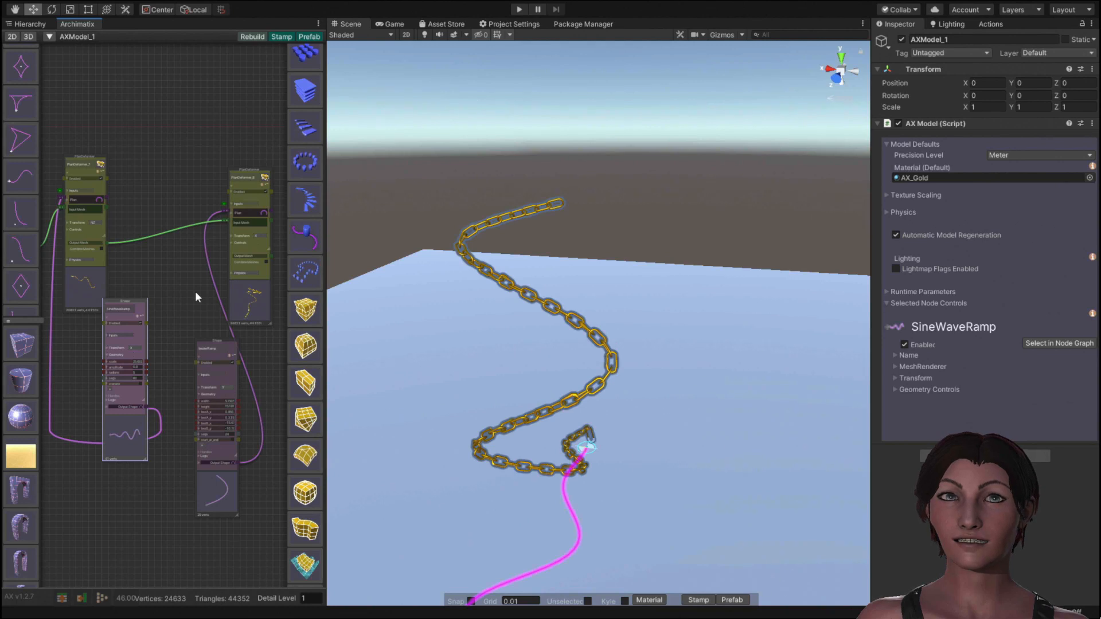
{"action": "middle_click_drag", "start_coordinate": [195, 291], "coordinate": [109, 295]}
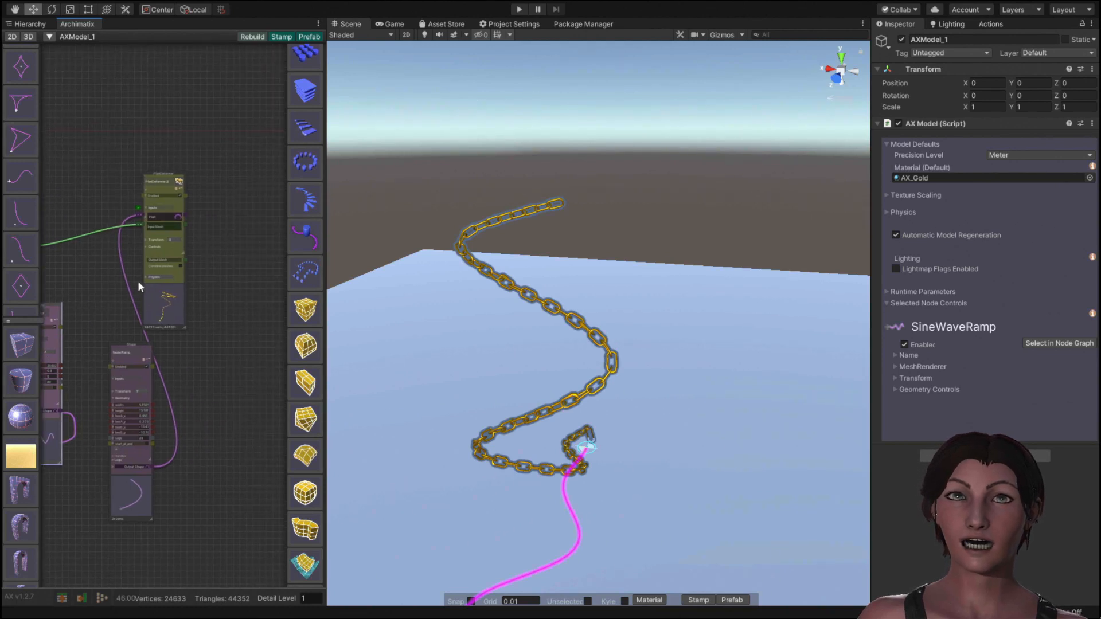
{"action": "scroll", "coordinate": [137, 281], "scroll_direction": "up", "scroll_amount": 8}
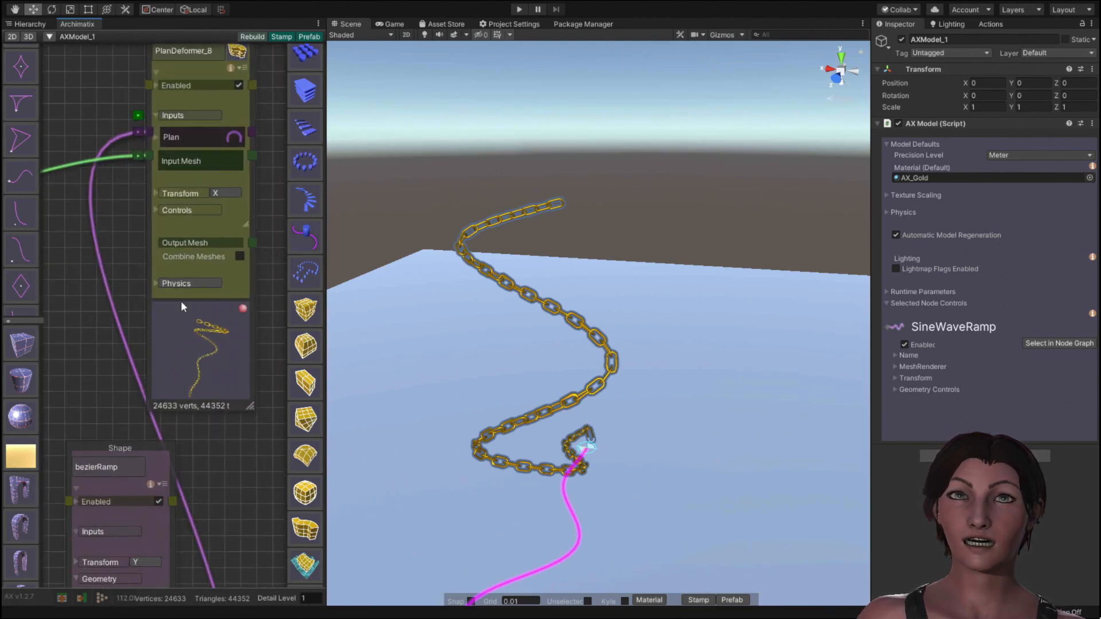
{"action": "left_click", "coordinate": [156, 283]}
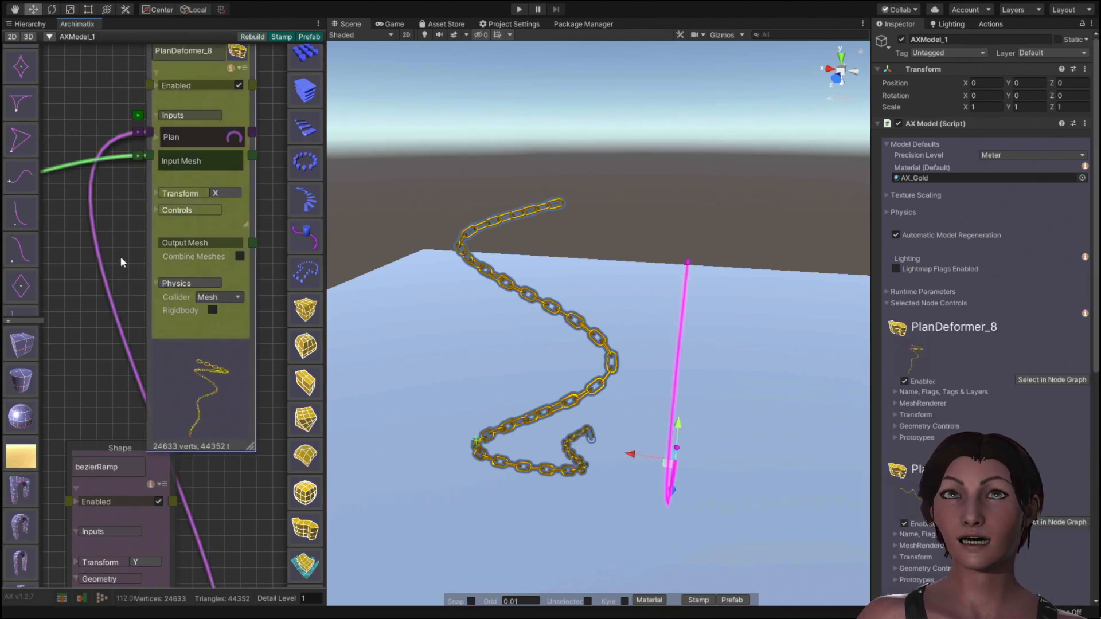
{"action": "middle_click_drag", "start_coordinate": [122, 254], "coordinate": [67, 227]}
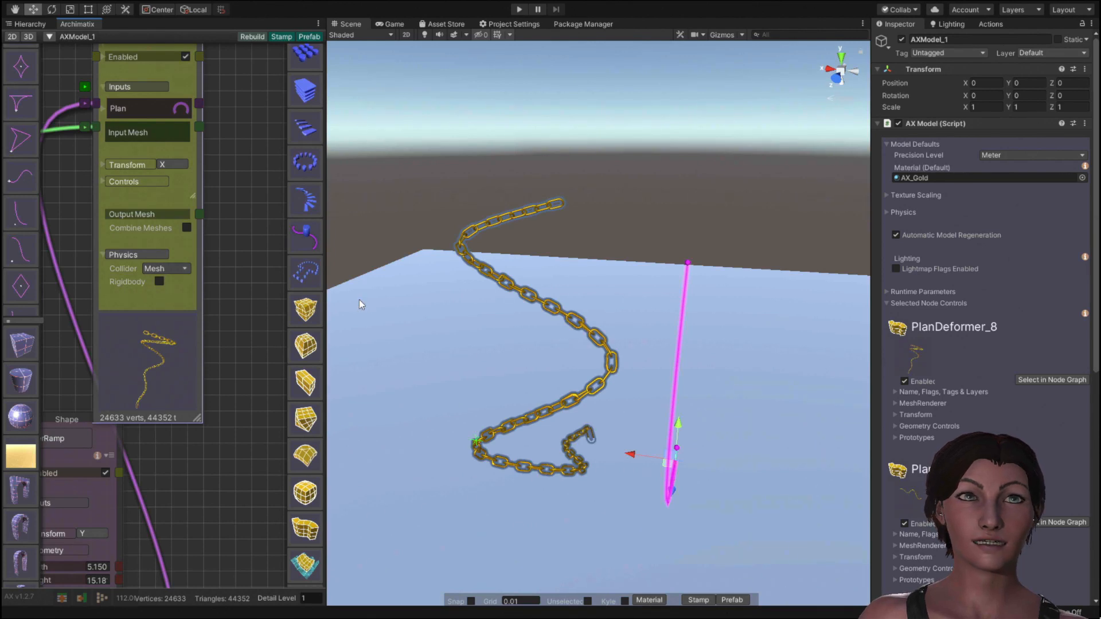
Step: Try the Convex Mesh collider on PlanDeformer_8 and set the collider back to Mesh
{"action": "left_click", "coordinate": [174, 266]}
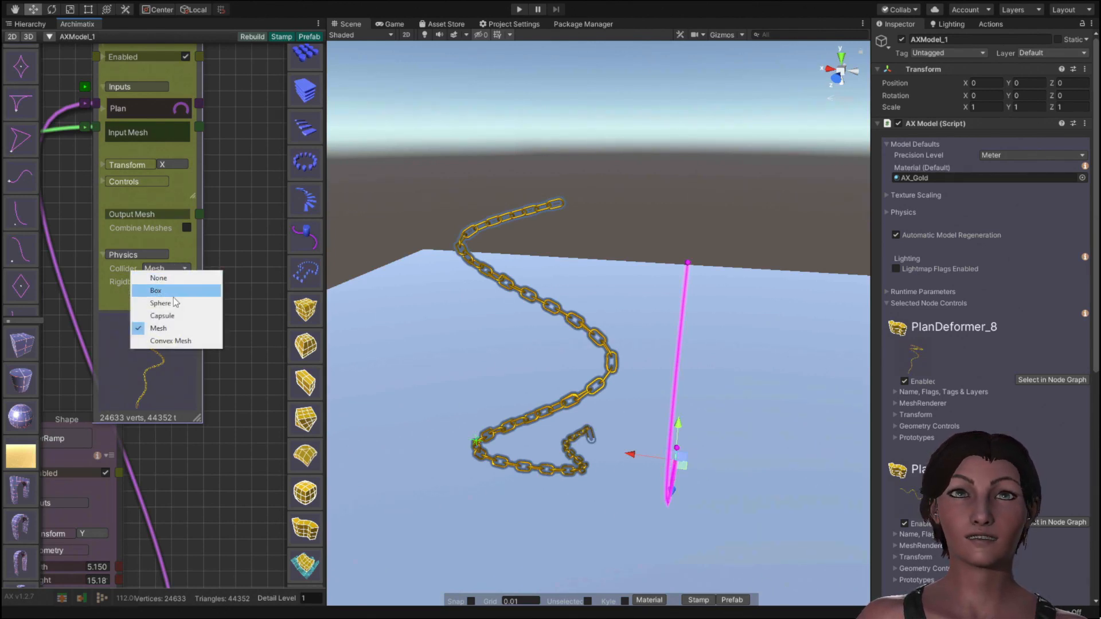
{"action": "left_click", "coordinate": [174, 341]}
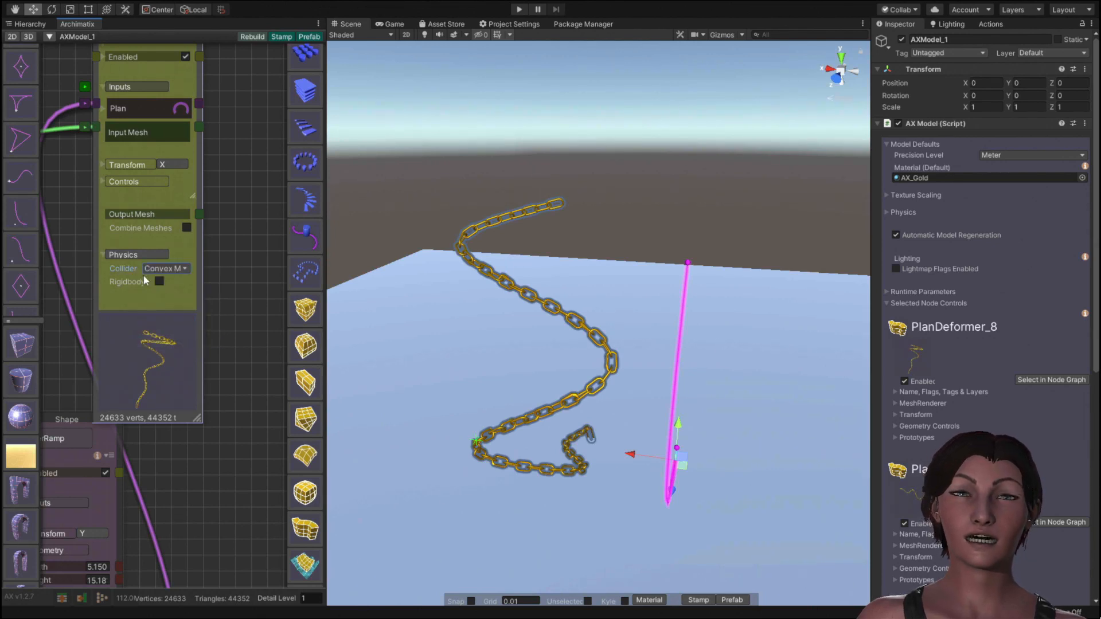
{"action": "left_click", "coordinate": [167, 272]}
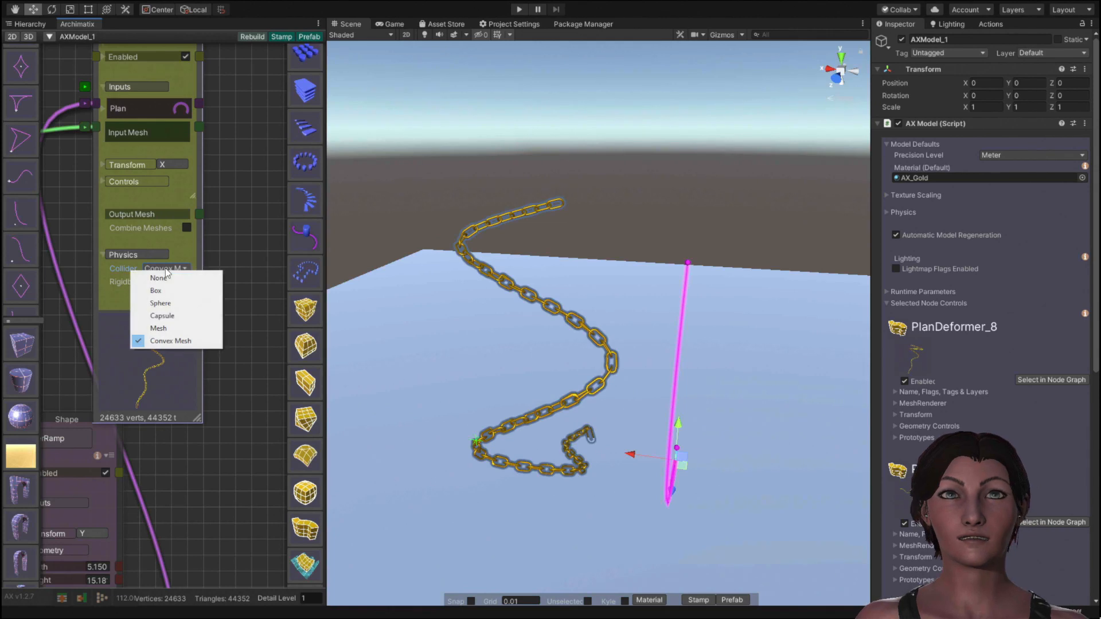
{"action": "left_click", "coordinate": [164, 329]}
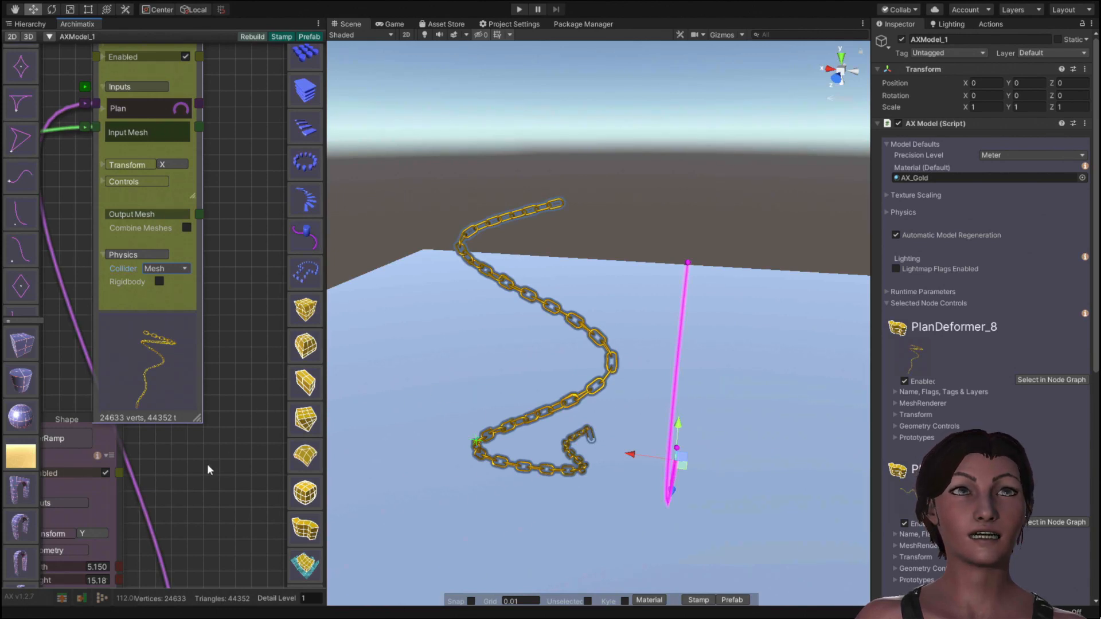
Step: Find the RepeaterTool_3 node in the graph and set its Size to 100 to lengthen the chain
{"action": "middle_click_drag", "start_coordinate": [208, 463], "coordinate": [329, 384]}
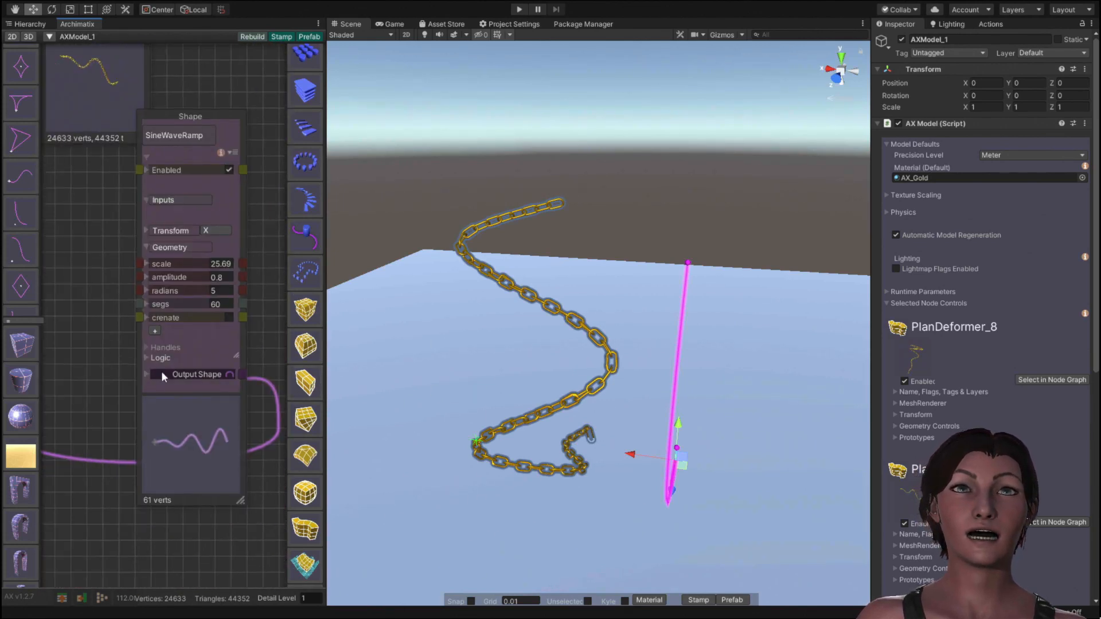
{"action": "middle_click_drag", "start_coordinate": [92, 308], "coordinate": [195, 617]}
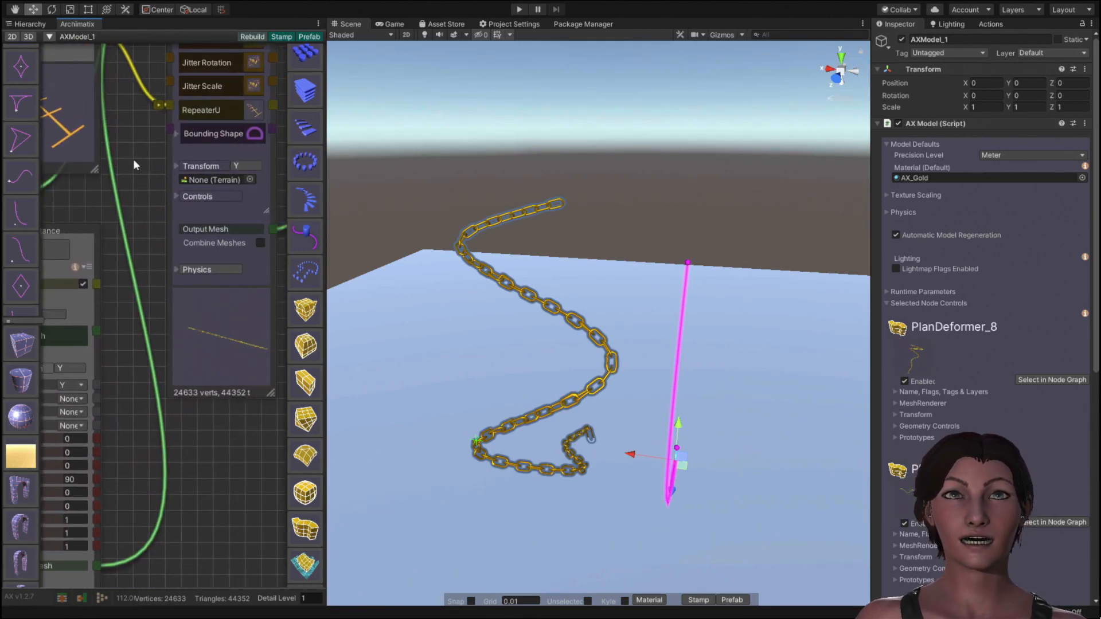
{"action": "middle_click_drag", "start_coordinate": [133, 160], "coordinate": [225, 485]}
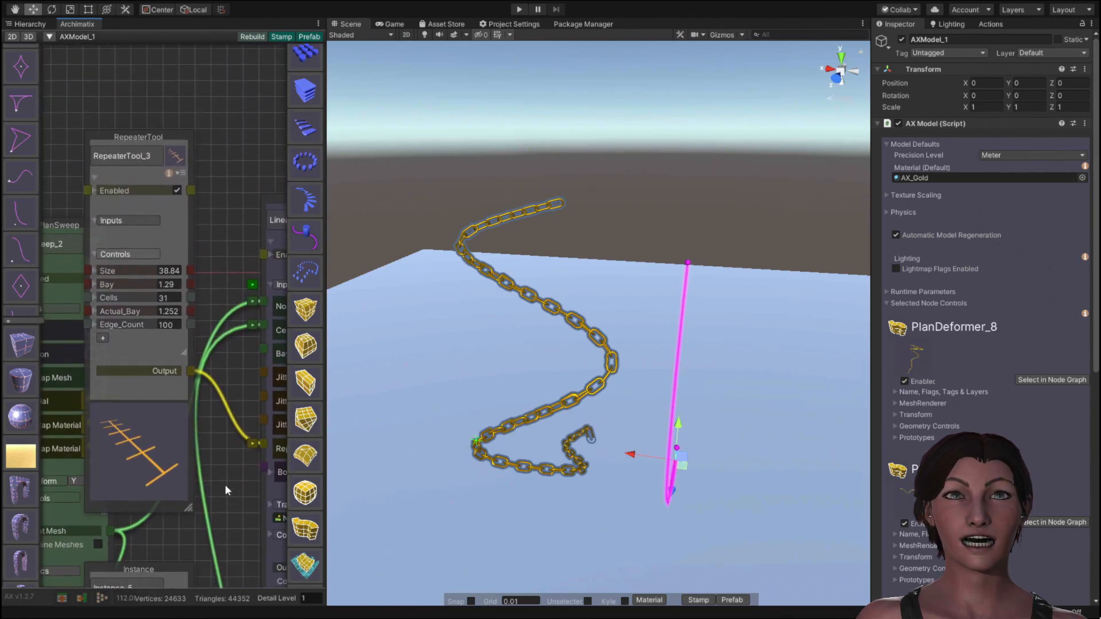
{"action": "left_click", "coordinate": [174, 265]}
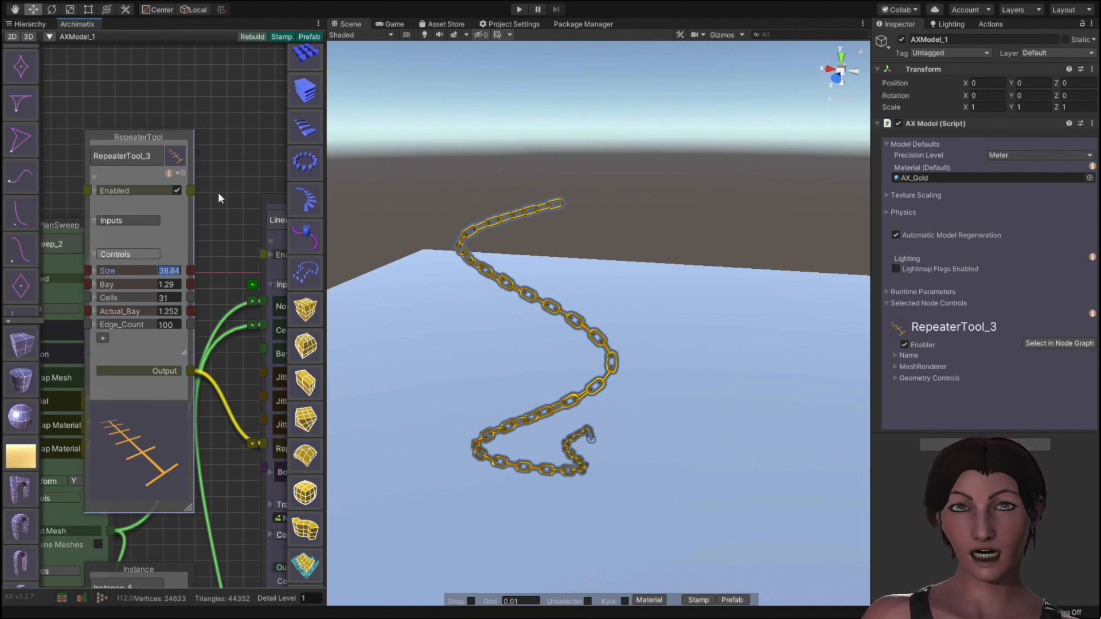
{"action": "type", "text": "1"}
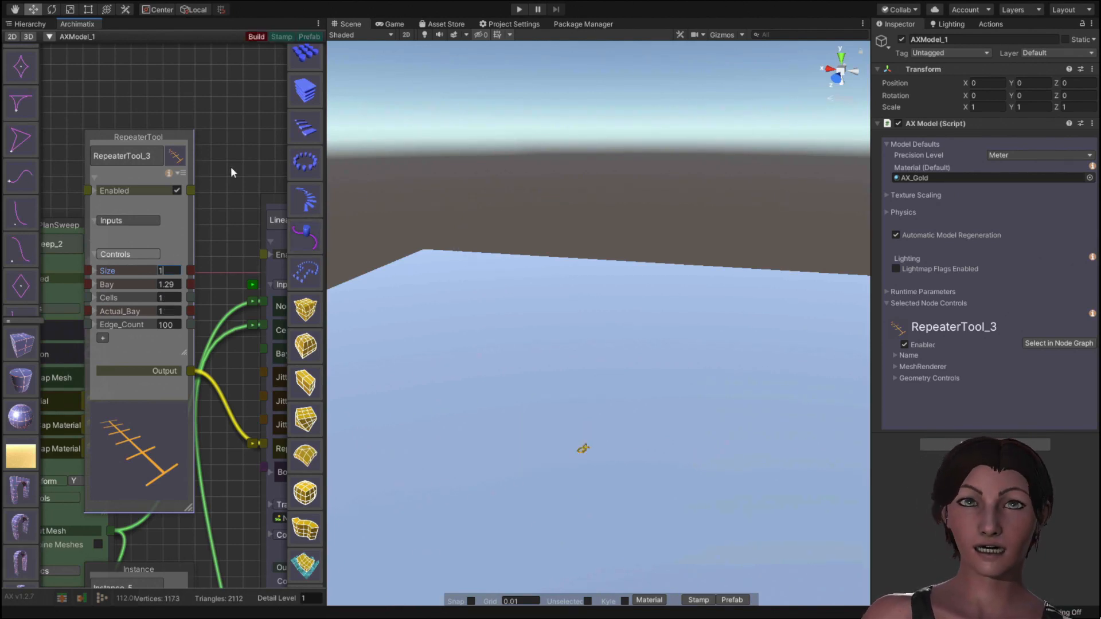
{"action": "type", "text": "00"}
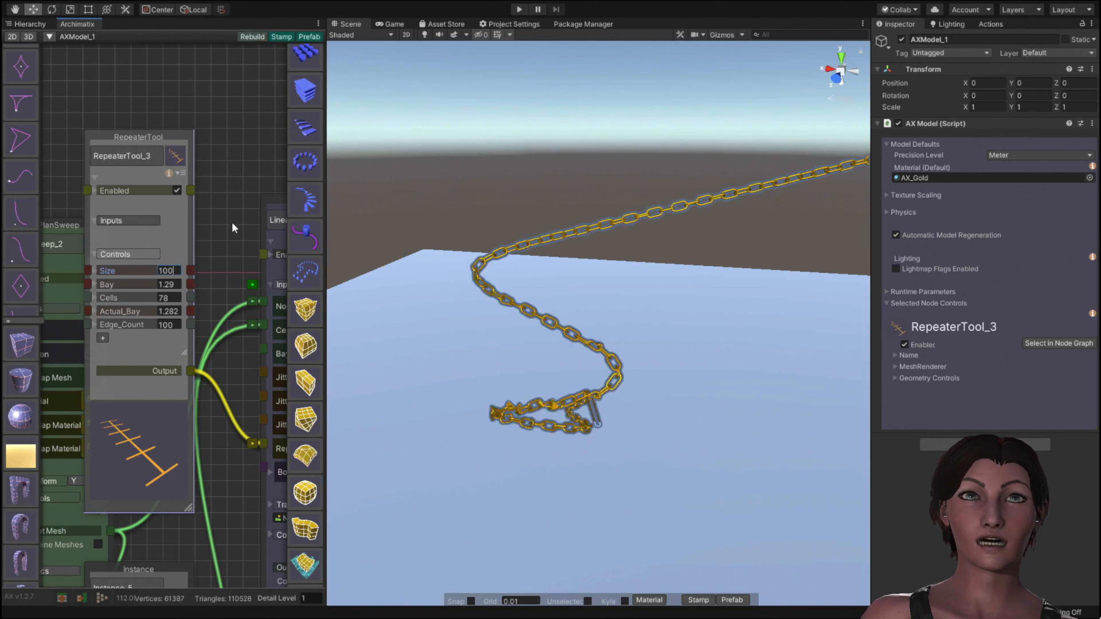
{"action": "left_click", "coordinate": [659, 355]}
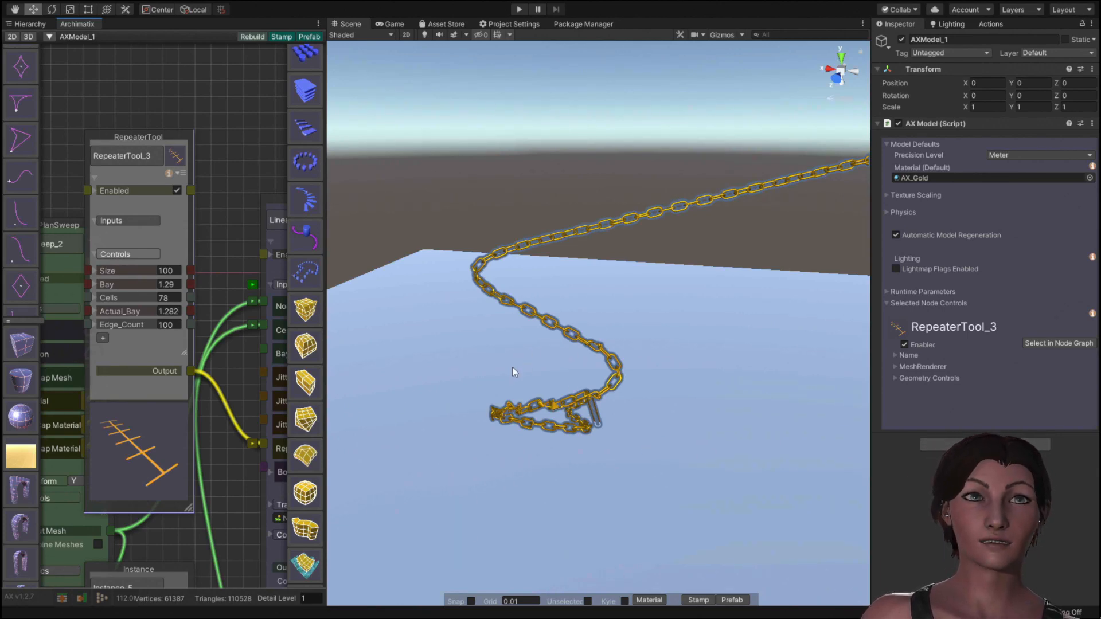
Step: View the lengthened chain from farther away and increase RepeaterTool_3's Size to 150
{"action": "left_click_drag", "start_coordinate": [509, 362], "coordinate": [463, 395], "text": "alt"}
{"action": "scroll", "coordinate": [483, 373], "scroll_direction": "down", "scroll_amount": 8}
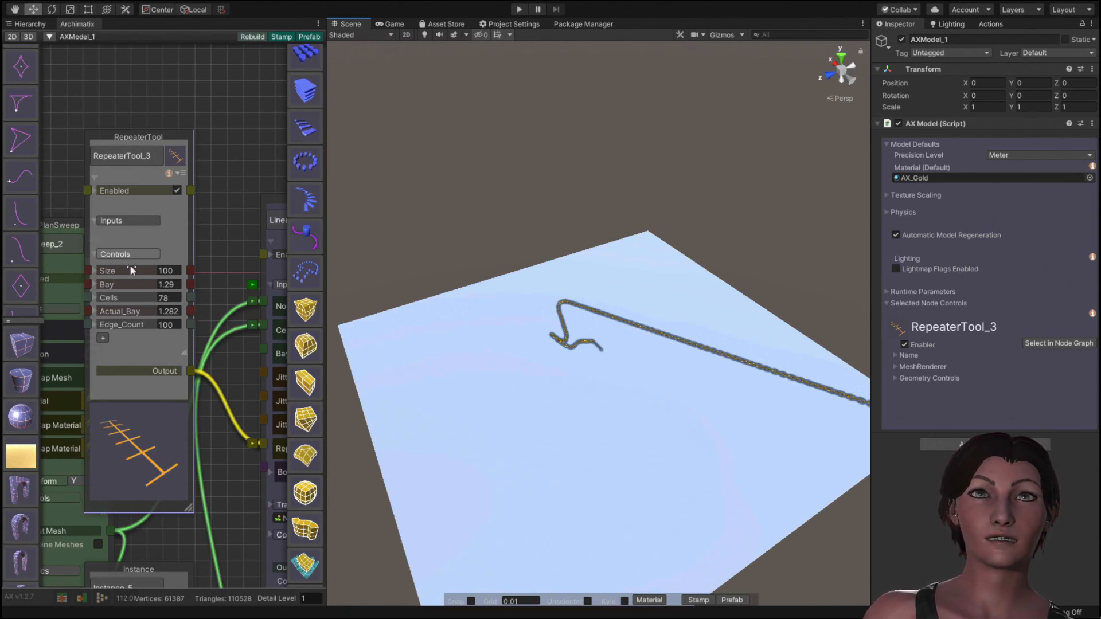
{"action": "left_click", "coordinate": [163, 270]}
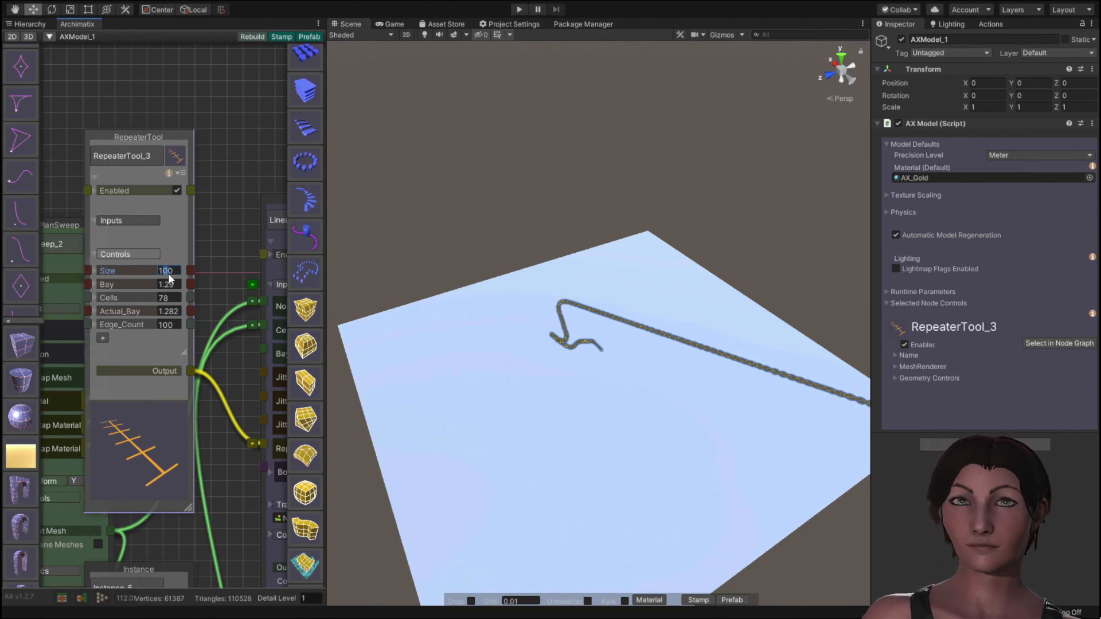
{"action": "type", "text": "150"}
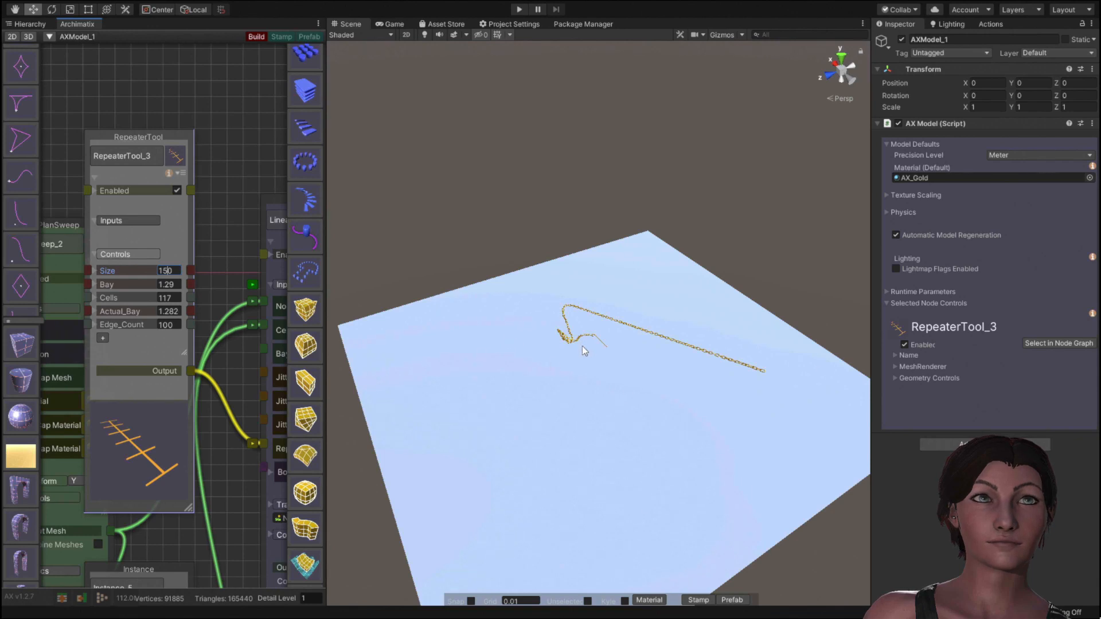
Step: Examine the lengthened chain's start, bends and straight runs close up and from a distance over the Plane
{"action": "scroll", "coordinate": [561, 343], "scroll_direction": "up", "scroll_amount": 3}
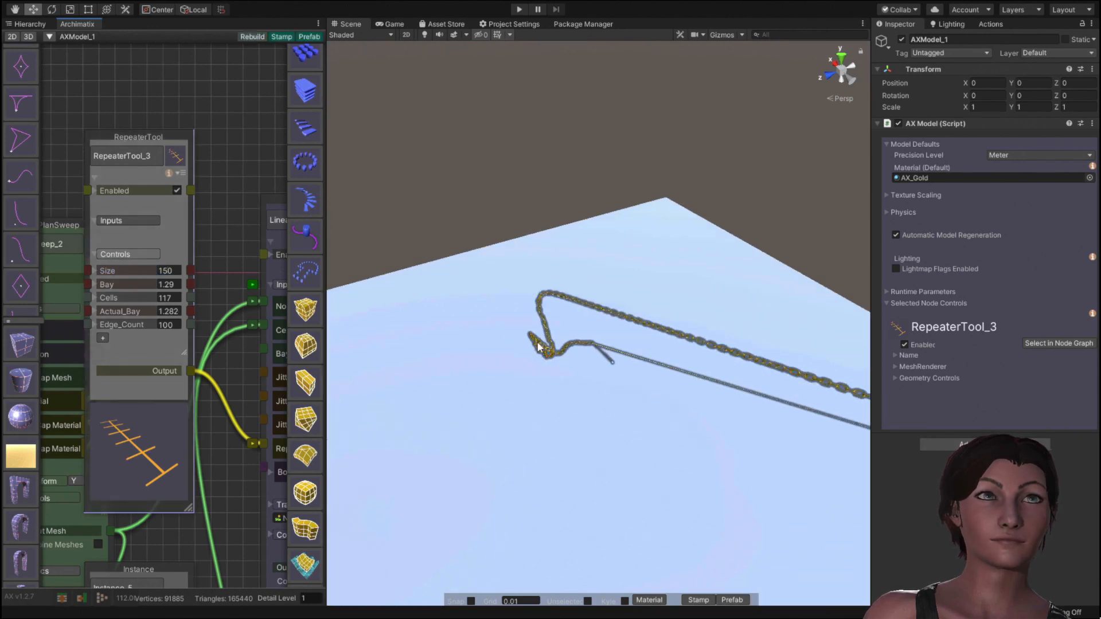
{"action": "scroll", "coordinate": [538, 346], "scroll_direction": "up", "scroll_amount": 3}
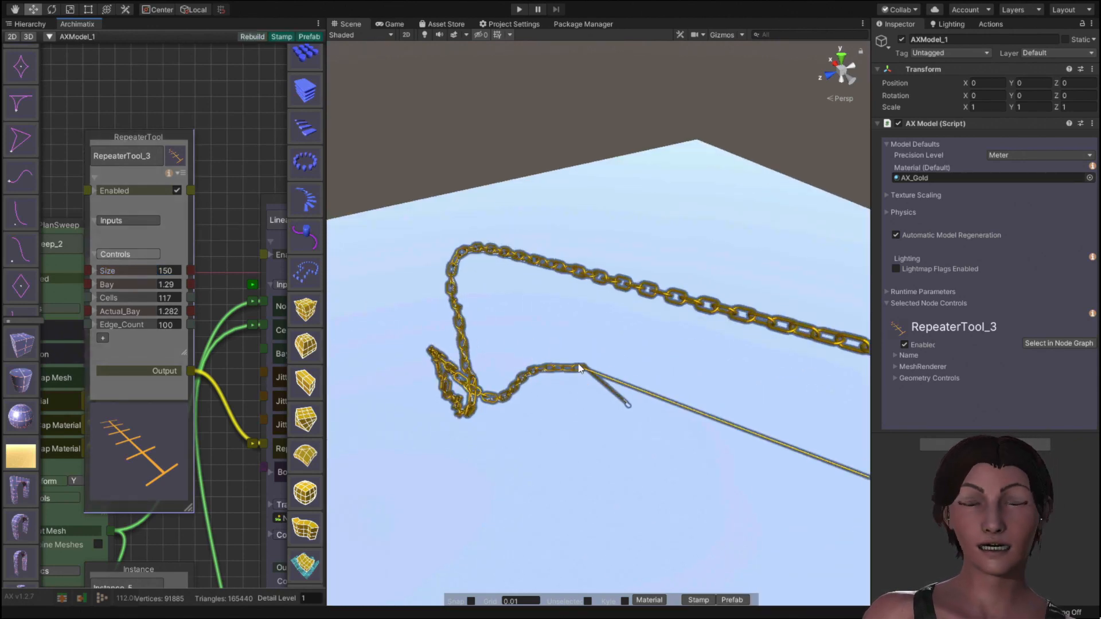
{"action": "left_click", "coordinate": [688, 416]}
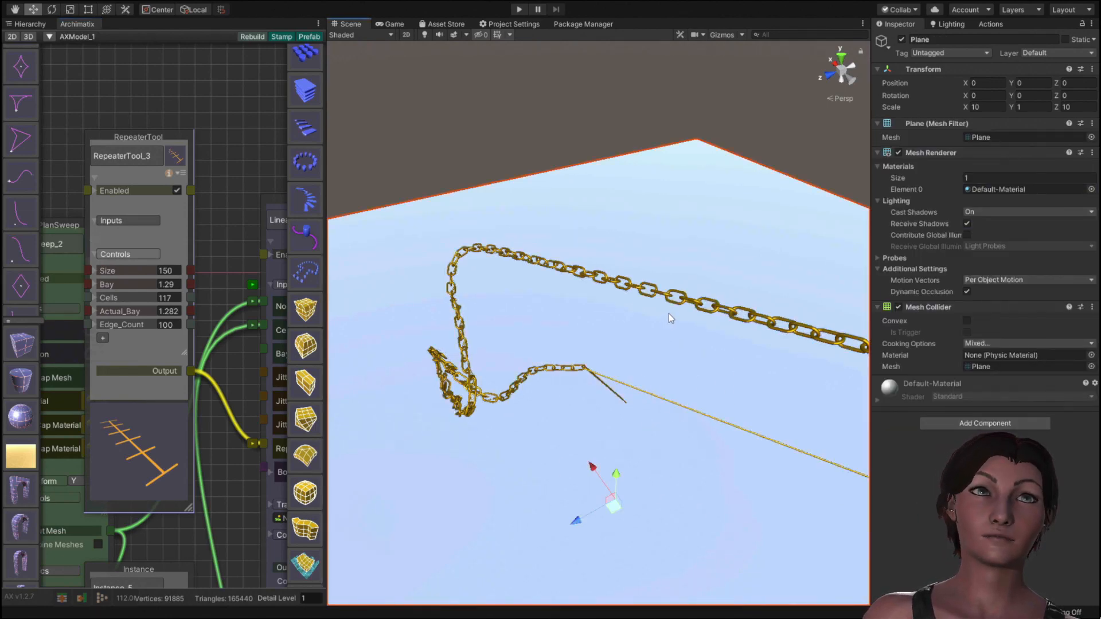
{"action": "right_click_drag", "start_coordinate": [634, 390], "coordinate": [687, 363]}
{"action": "middle_click_drag", "start_coordinate": [634, 399], "coordinate": [639, 243]}
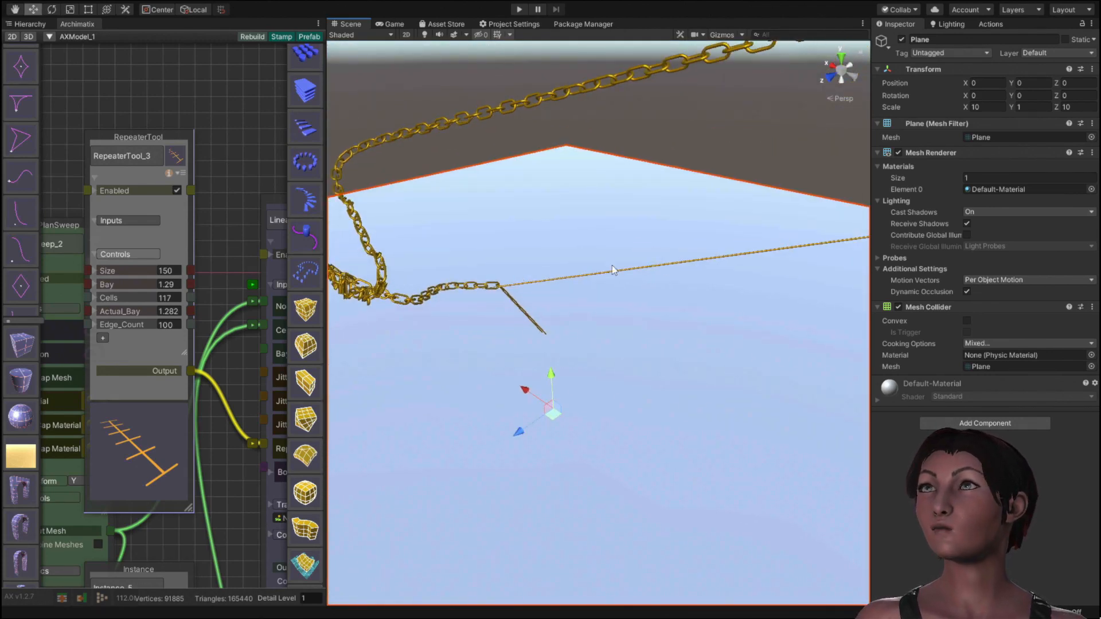
{"action": "scroll", "coordinate": [579, 407], "scroll_direction": "down", "scroll_amount": 5}
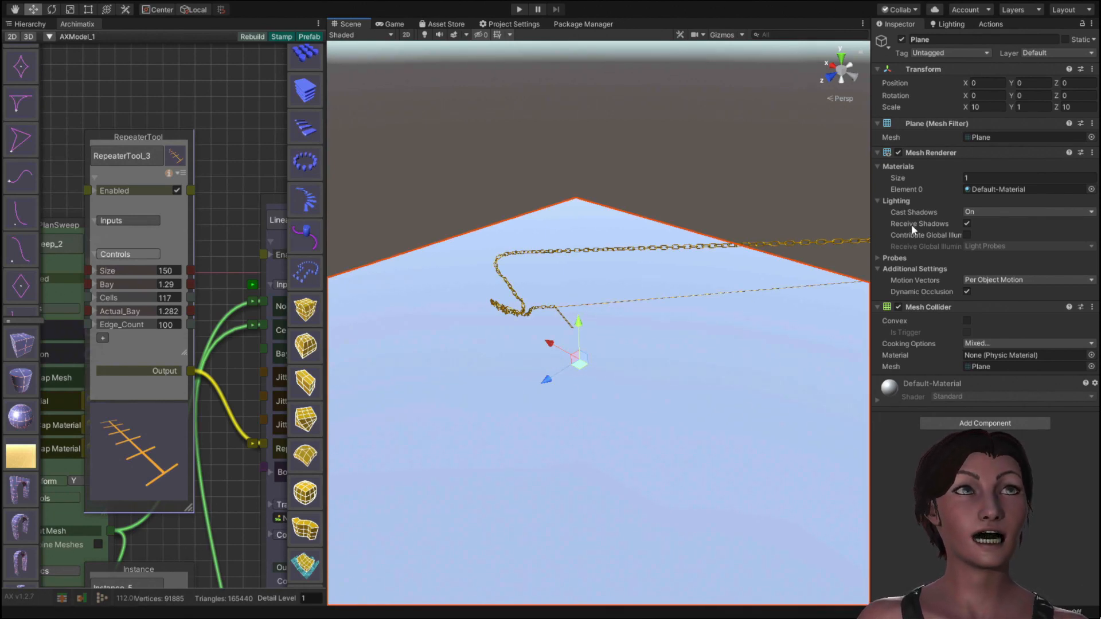
{"action": "scroll", "coordinate": [755, 353], "scroll_direction": "down", "scroll_amount": 5}
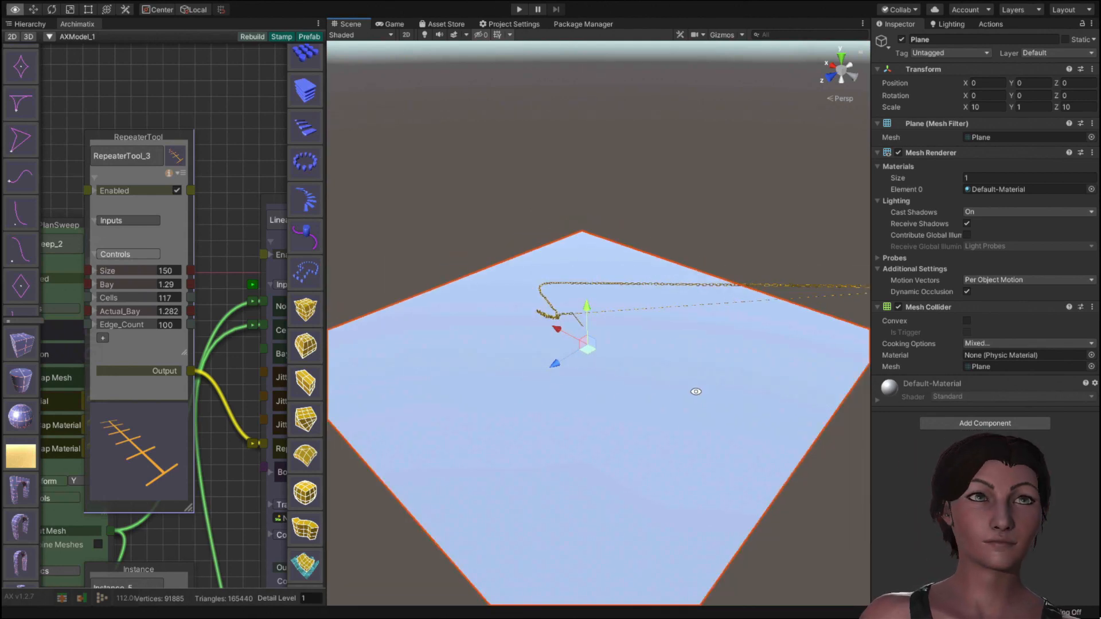
{"action": "left_click_drag", "start_coordinate": [696, 388], "coordinate": [777, 305], "text": "alt"}
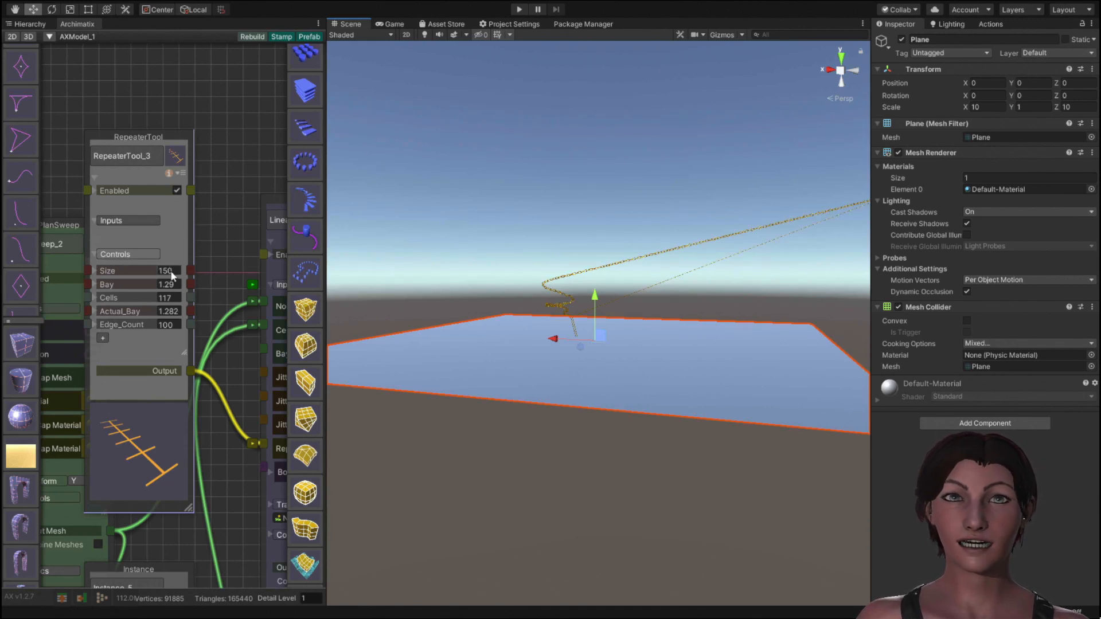
Step: Try shorter chain lengths by setting RepeaterTool_3's Size to 100 and then to 120
{"action": "left_click", "coordinate": [148, 273]}
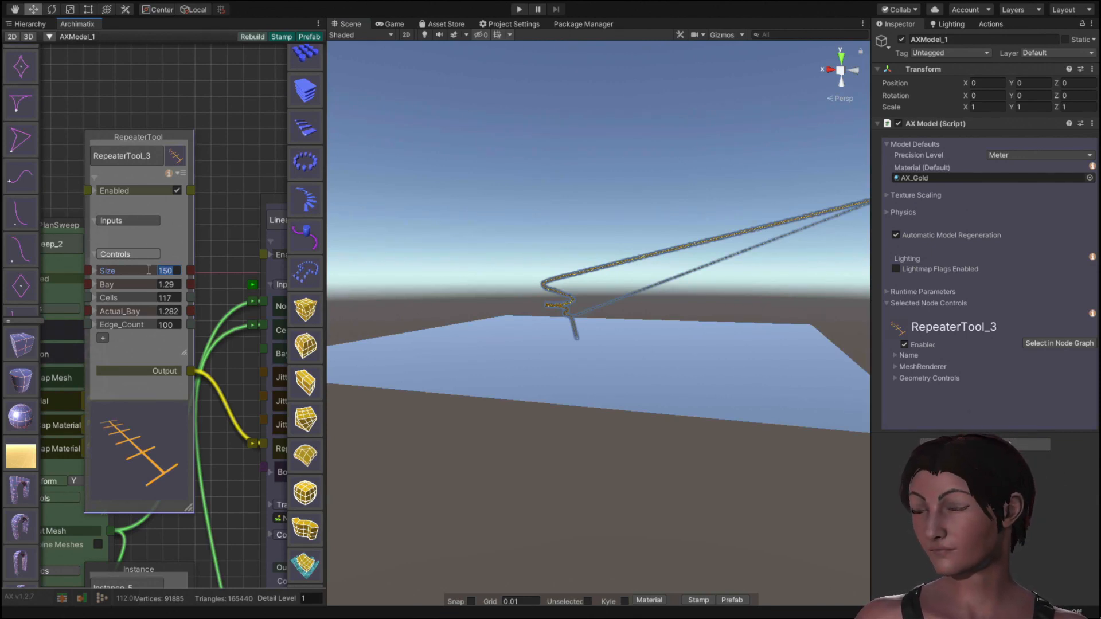
{"action": "type", "text": "10"}
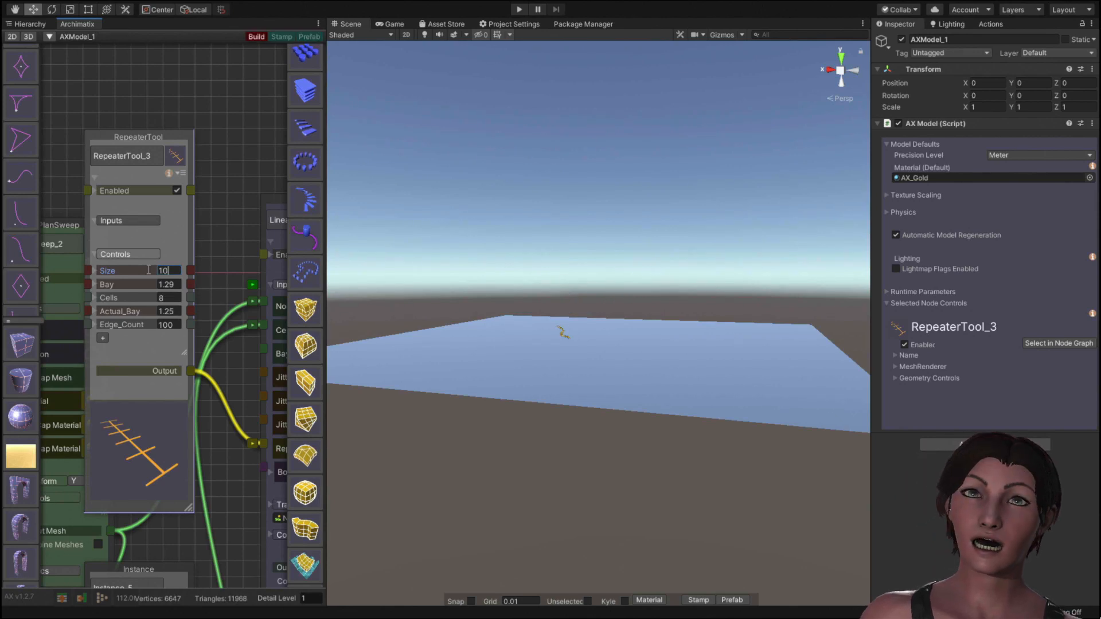
{"action": "type", "text": "0"}
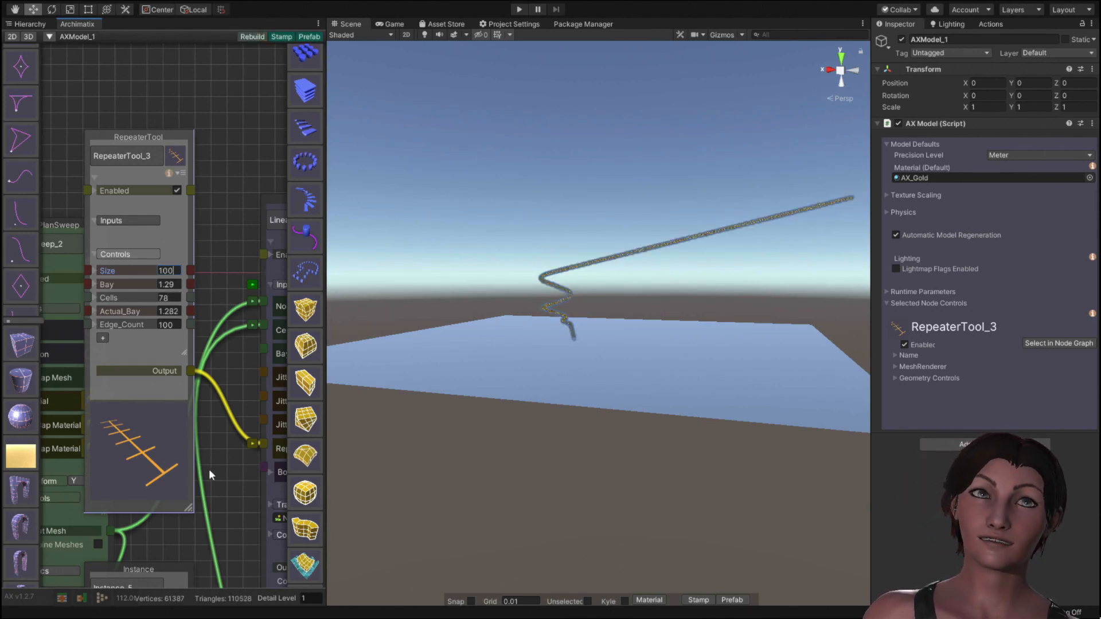
{"action": "key", "text": "Return"}
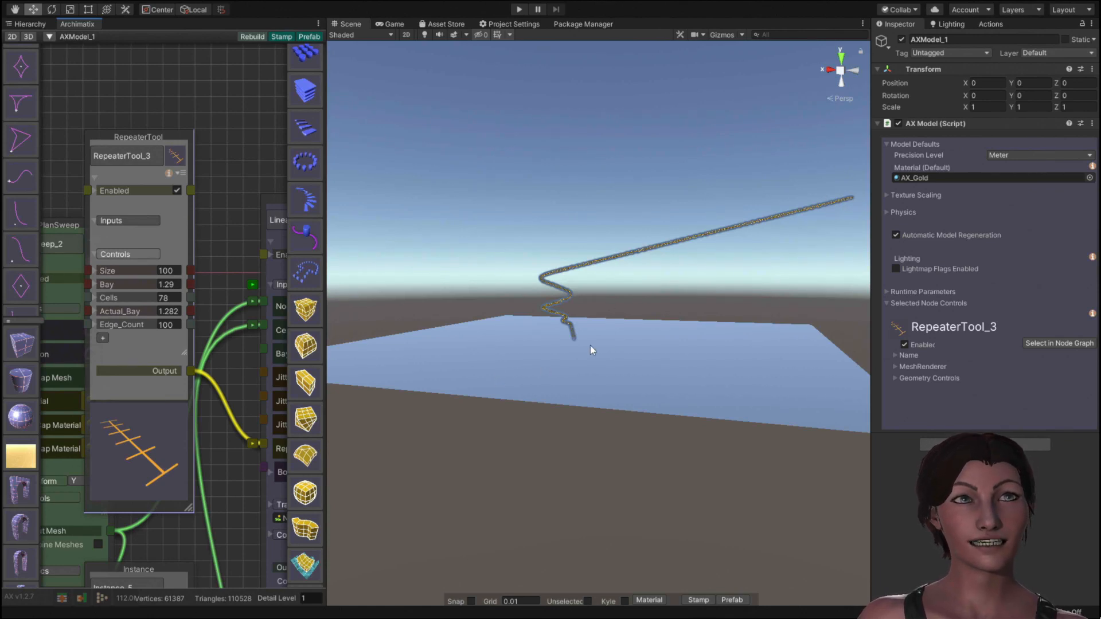
{"action": "left_click", "coordinate": [171, 273]}
{"action": "double_click", "coordinate": [170, 272]}
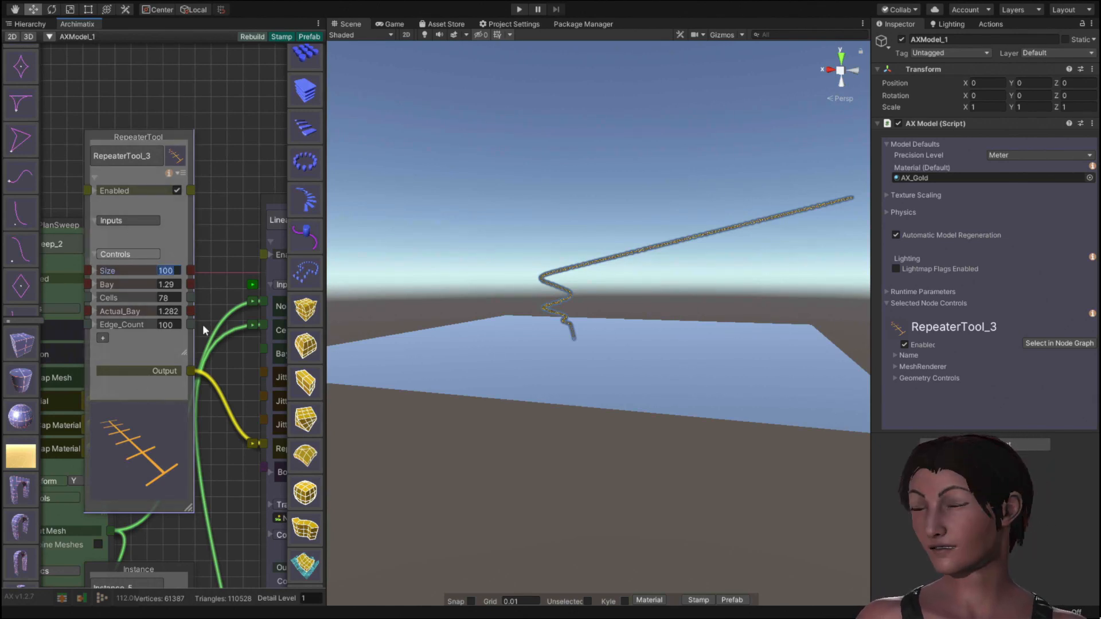
{"action": "type", "text": "12"}
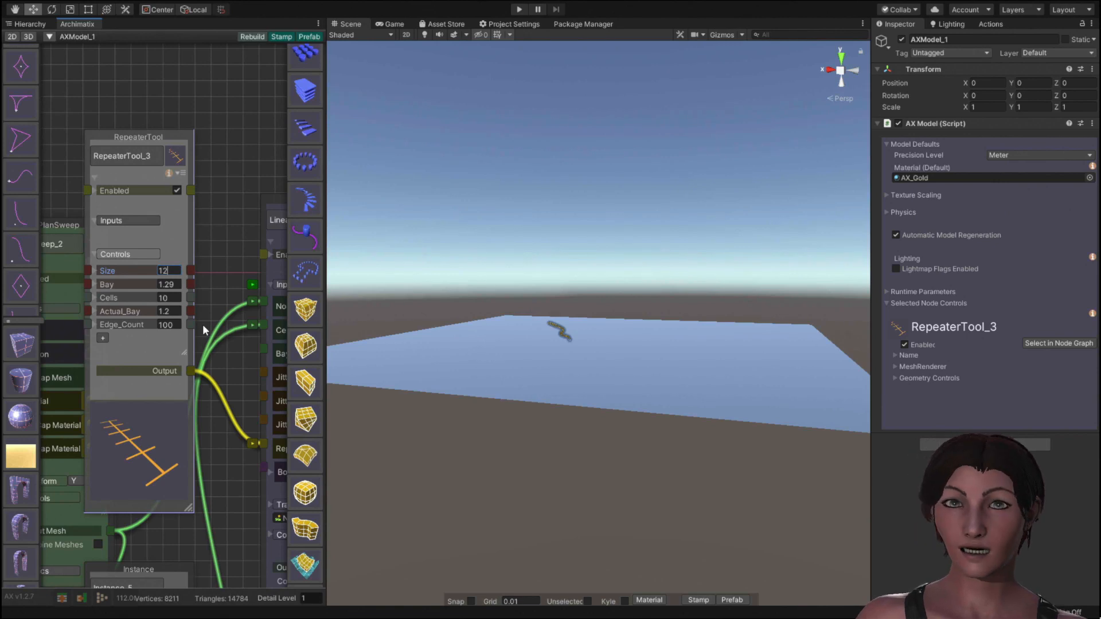
{"action": "type", "text": "0"}
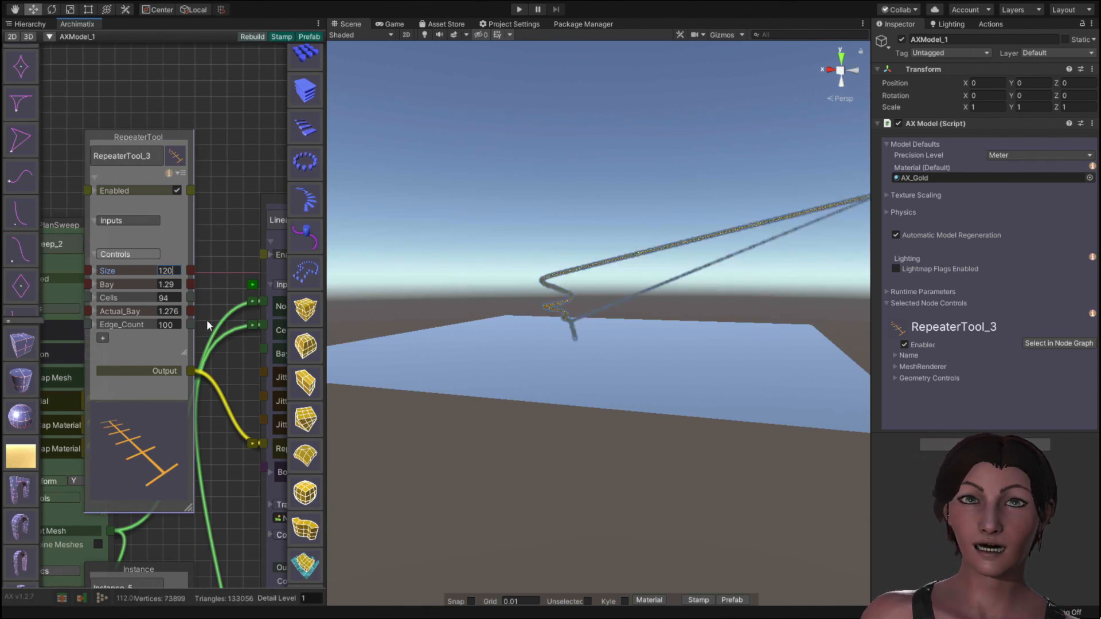
{"action": "left_click", "coordinate": [162, 595]}
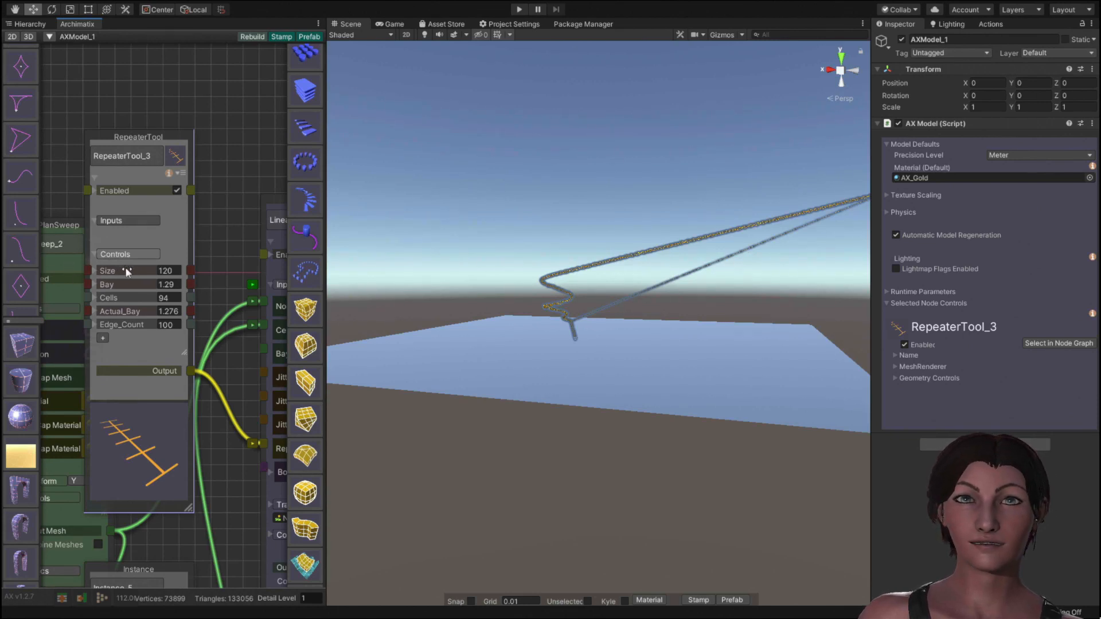
Step: Reduce RepeaterTool_3's Size to 110 and then to 105 to test the chain's collider at those lengths
{"action": "left_click", "coordinate": [175, 270]}
{"action": "type", "text": "11"}
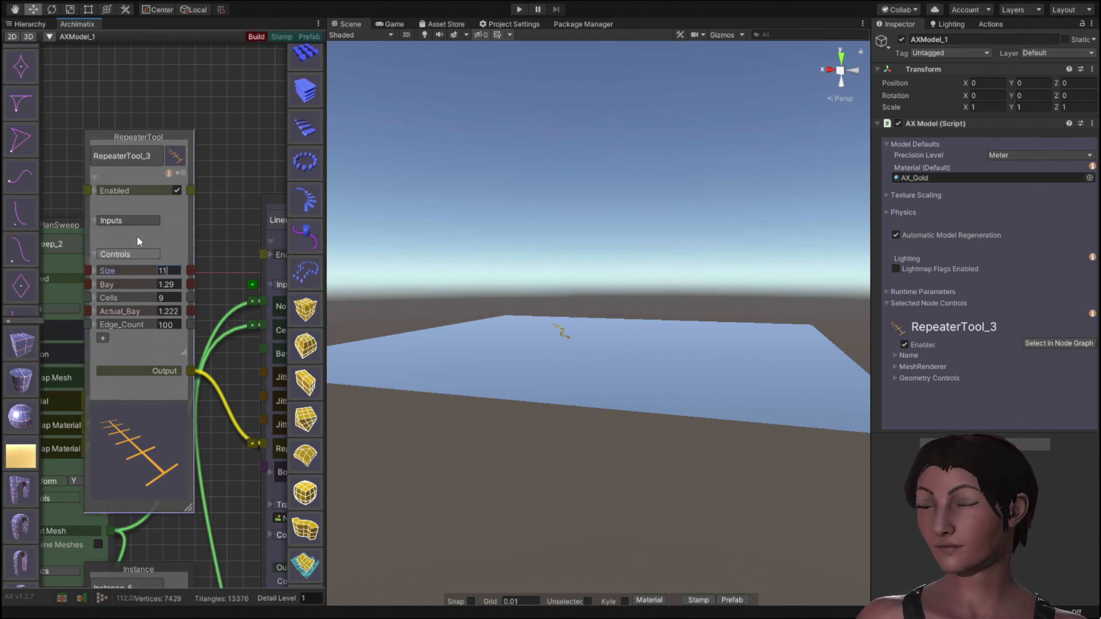
{"action": "type", "text": "0"}
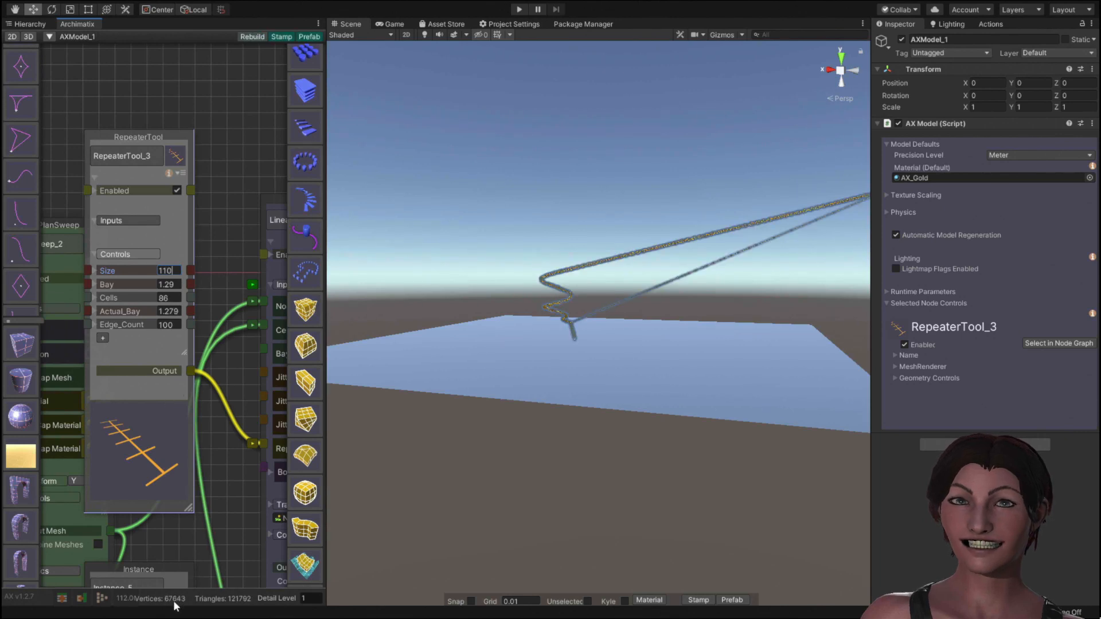
{"action": "key", "text": "Return"}
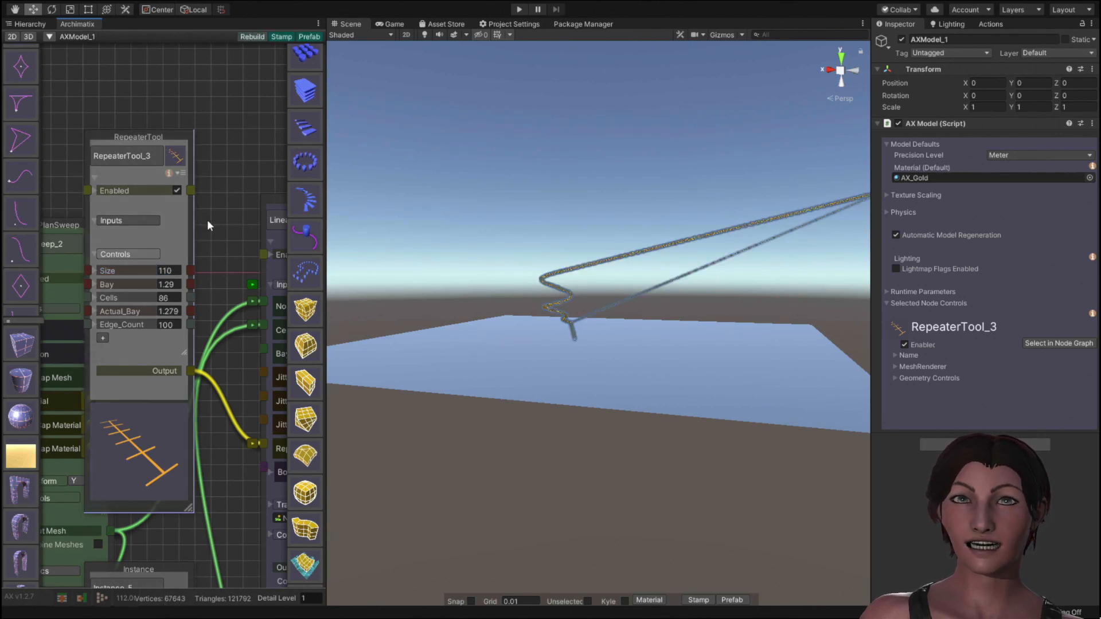
{"action": "left_click", "coordinate": [172, 270]}
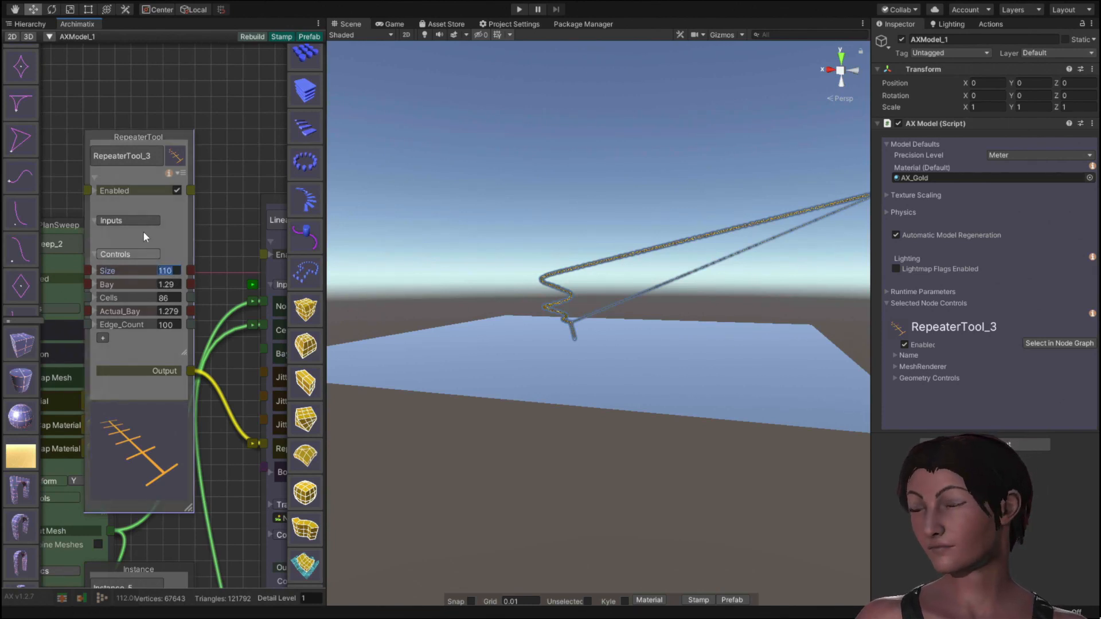
{"action": "type", "text": "10"}
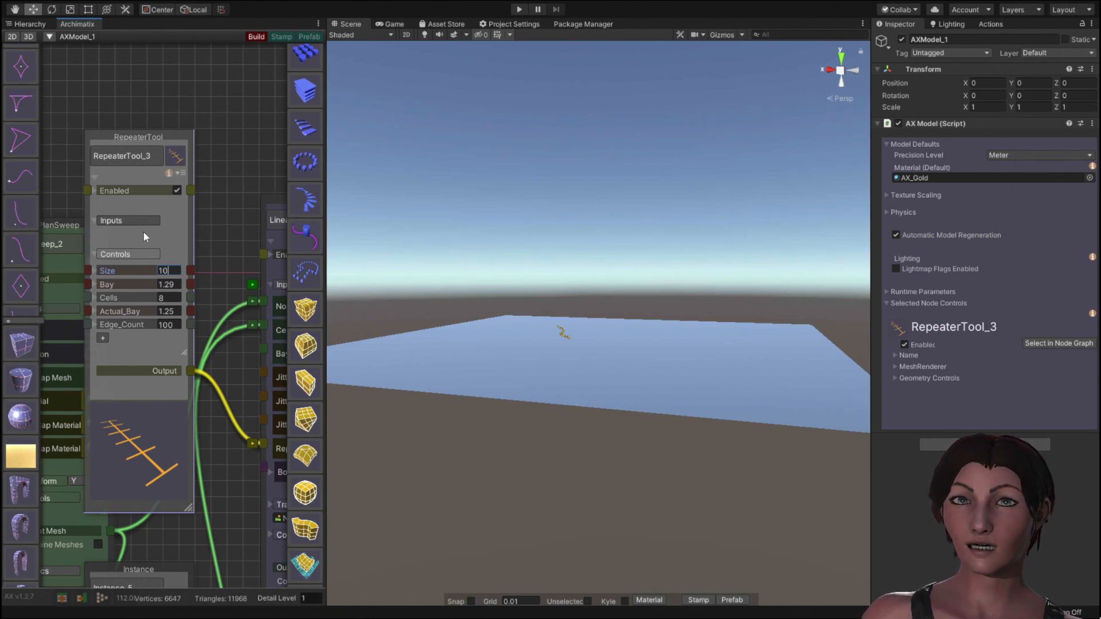
{"action": "type", "text": "5"}
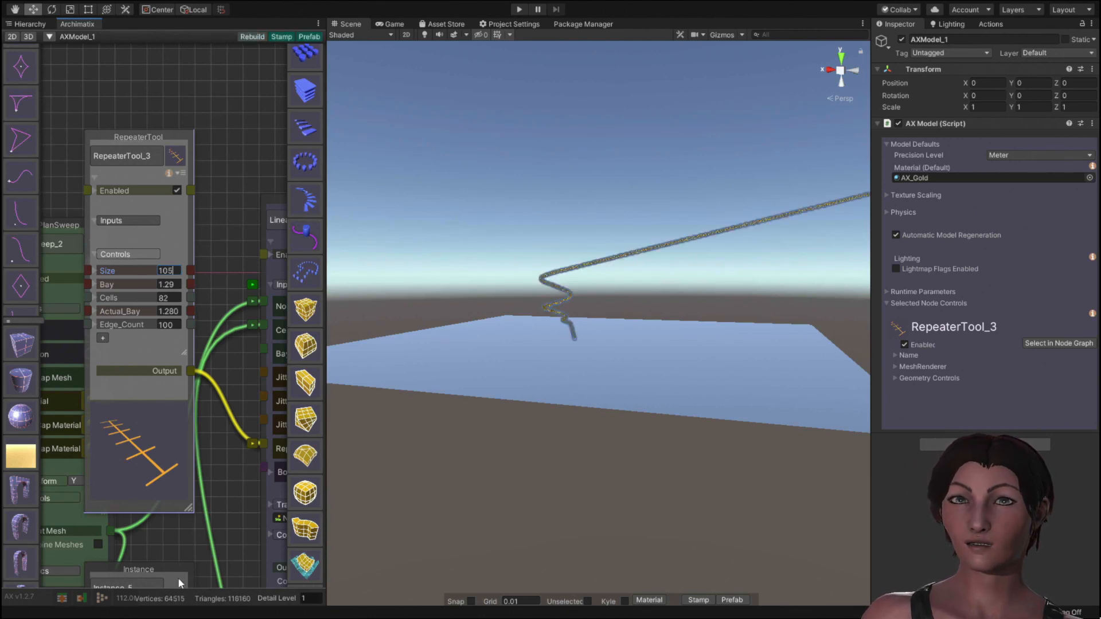
{"action": "key", "text": "Return"}
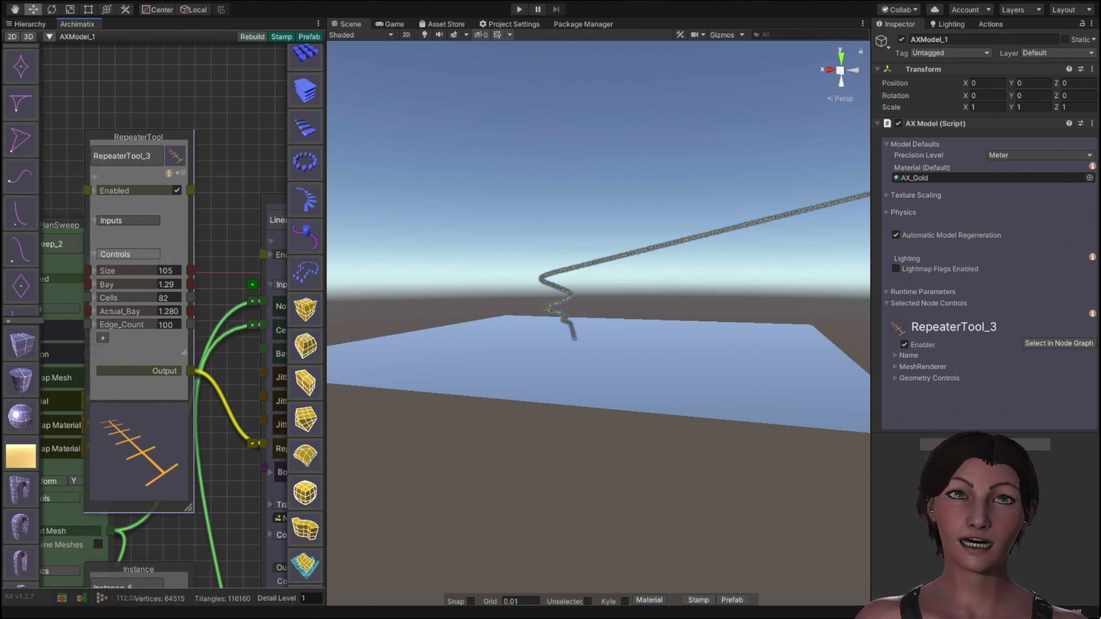
Step: Lengthen the chain again by setting RepeaterTool_3's Size to 154
{"action": "left_click", "coordinate": [177, 269]}
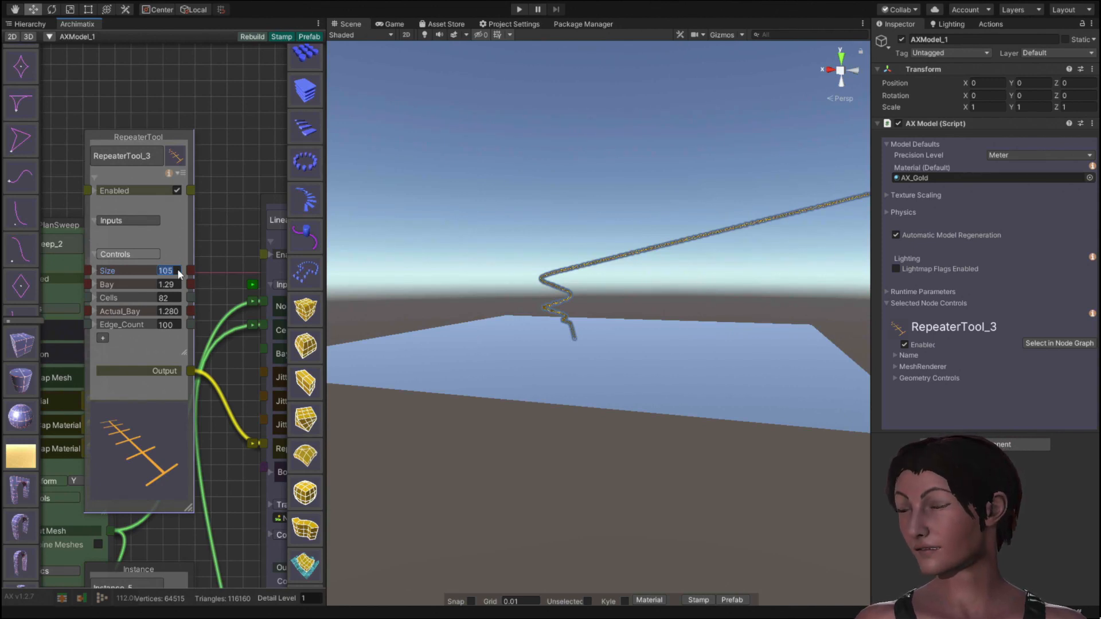
{"action": "type", "text": "154"}
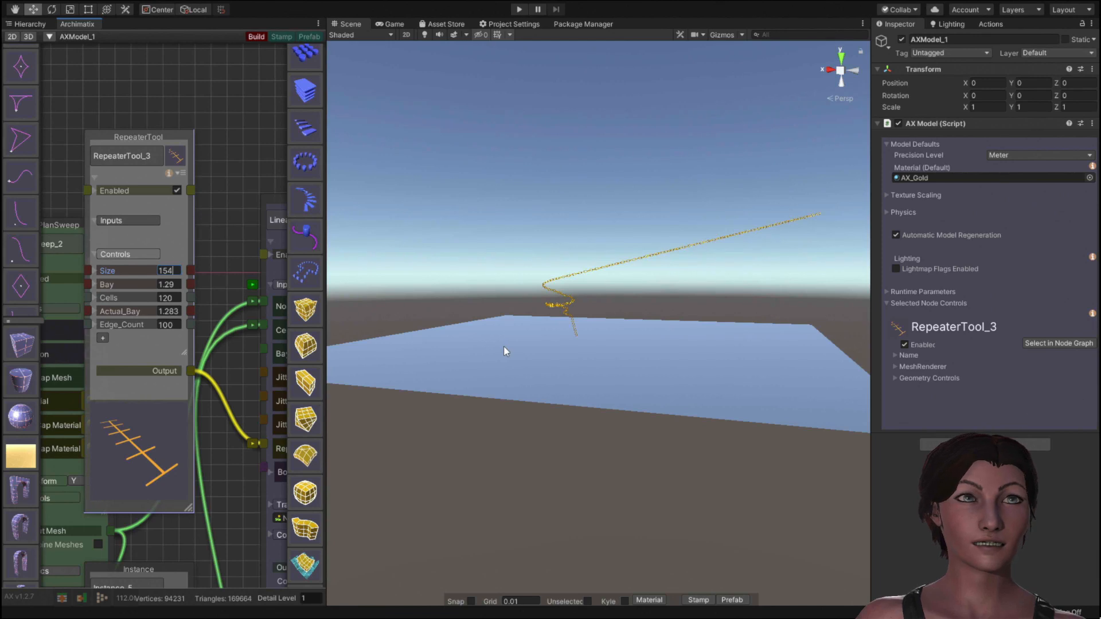
{"action": "type", "text": "0"}
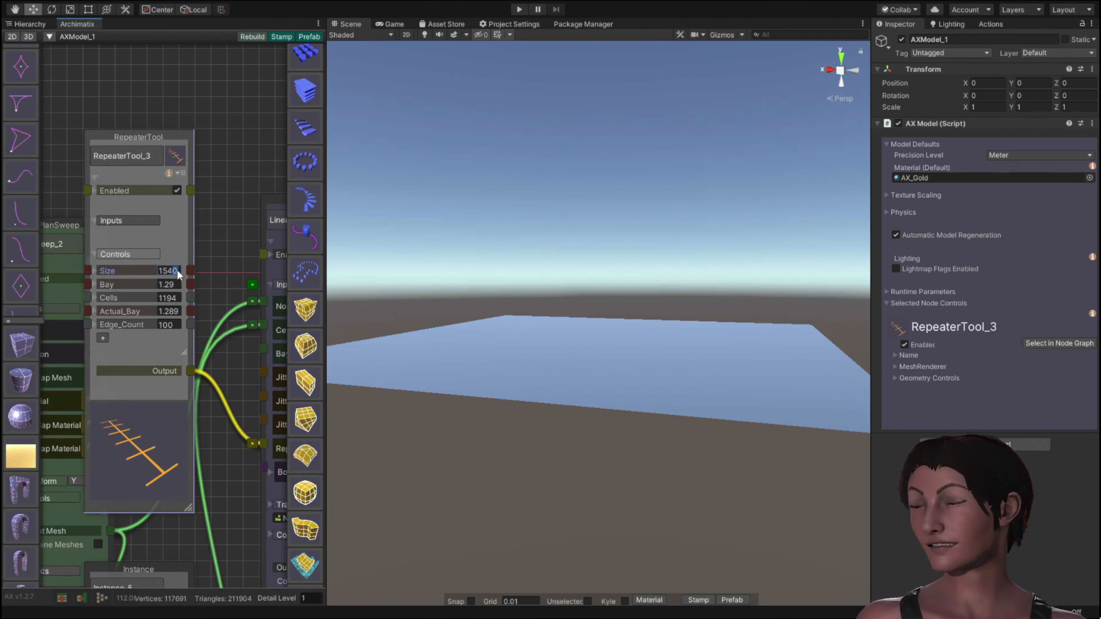
{"action": "key", "text": "BackSpace"}
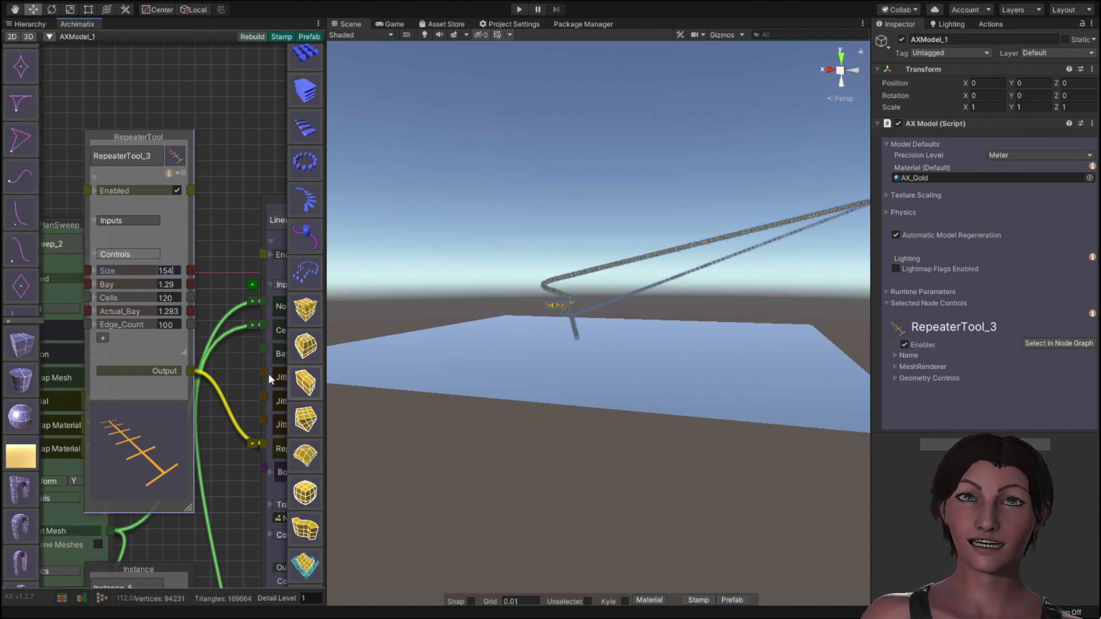
Step: Find the Circle shape node feeding PlanSweep_2 and set its segs to 8
{"action": "scroll", "coordinate": [173, 314], "scroll_direction": "down", "scroll_amount": 3}
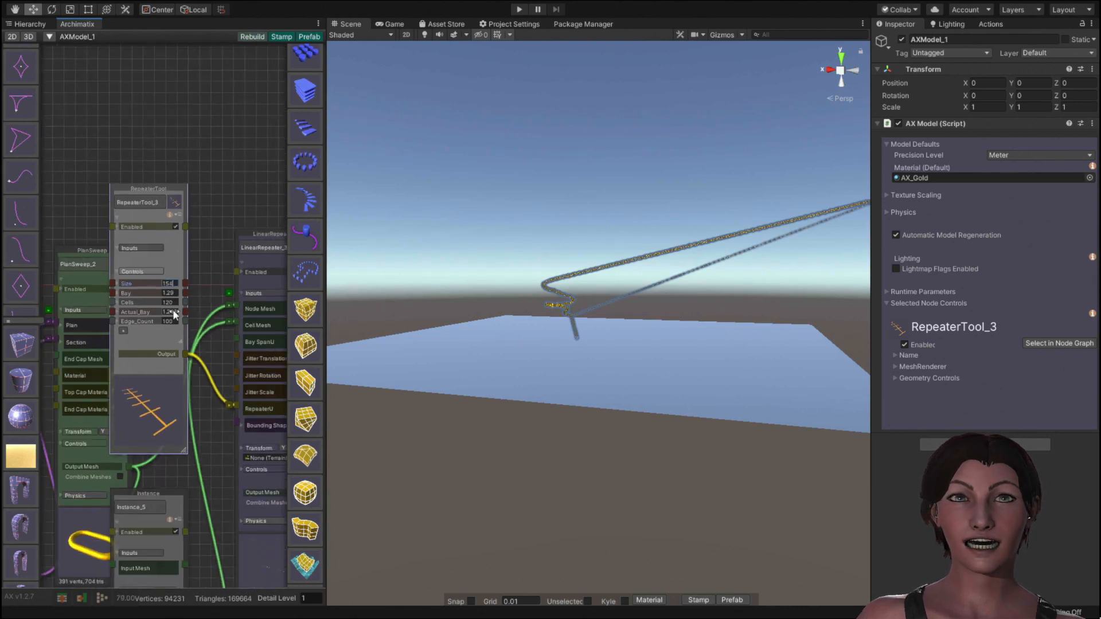
{"action": "scroll", "coordinate": [173, 309], "scroll_direction": "down", "scroll_amount": 2}
{"action": "middle_click_drag", "start_coordinate": [103, 163], "coordinate": [184, 98]}
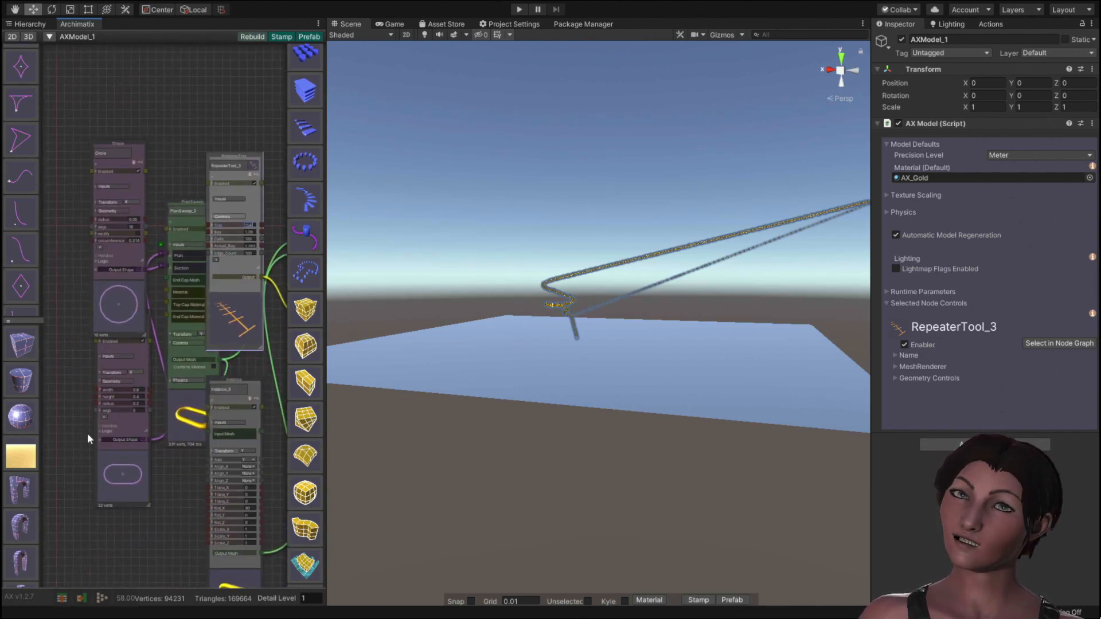
{"action": "scroll", "coordinate": [89, 430], "scroll_direction": "up", "scroll_amount": 3}
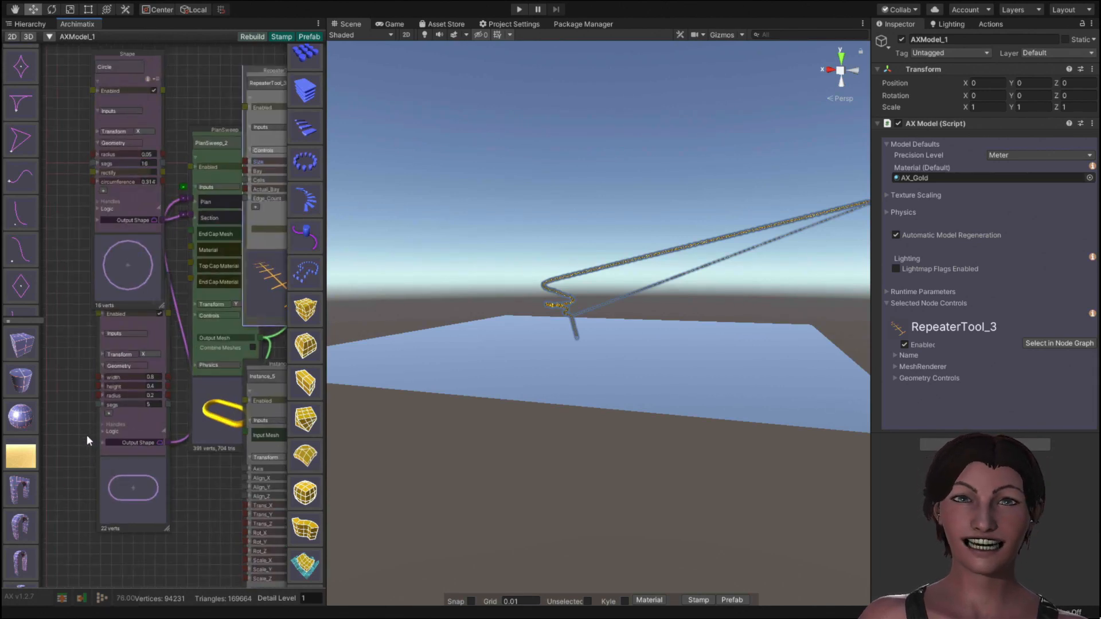
{"action": "scroll", "coordinate": [87, 436], "scroll_direction": "up", "scroll_amount": 1}
{"action": "scroll", "coordinate": [87, 438], "scroll_direction": "up", "scroll_amount": 1}
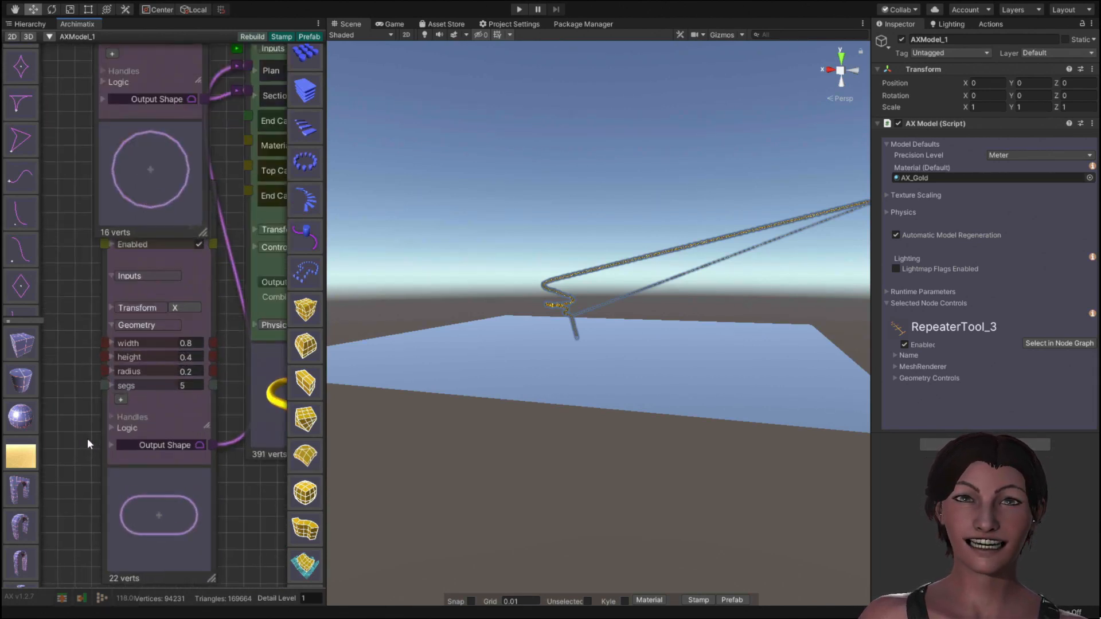
{"action": "middle_click_drag", "start_coordinate": [69, 112], "coordinate": [105, 169]}
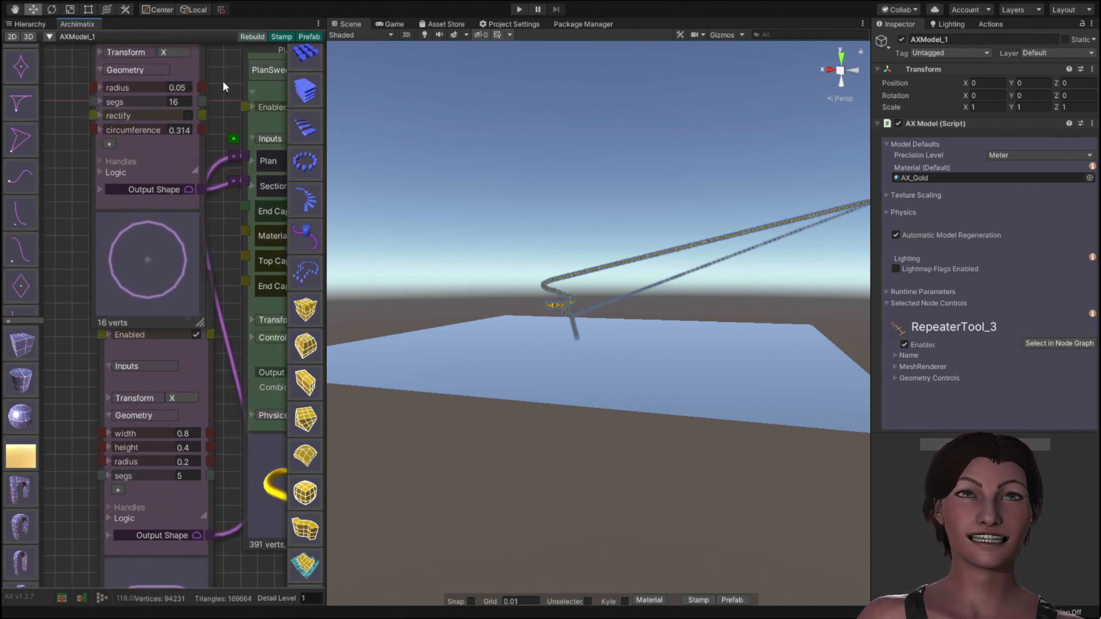
{"action": "left_click", "coordinate": [187, 101]}
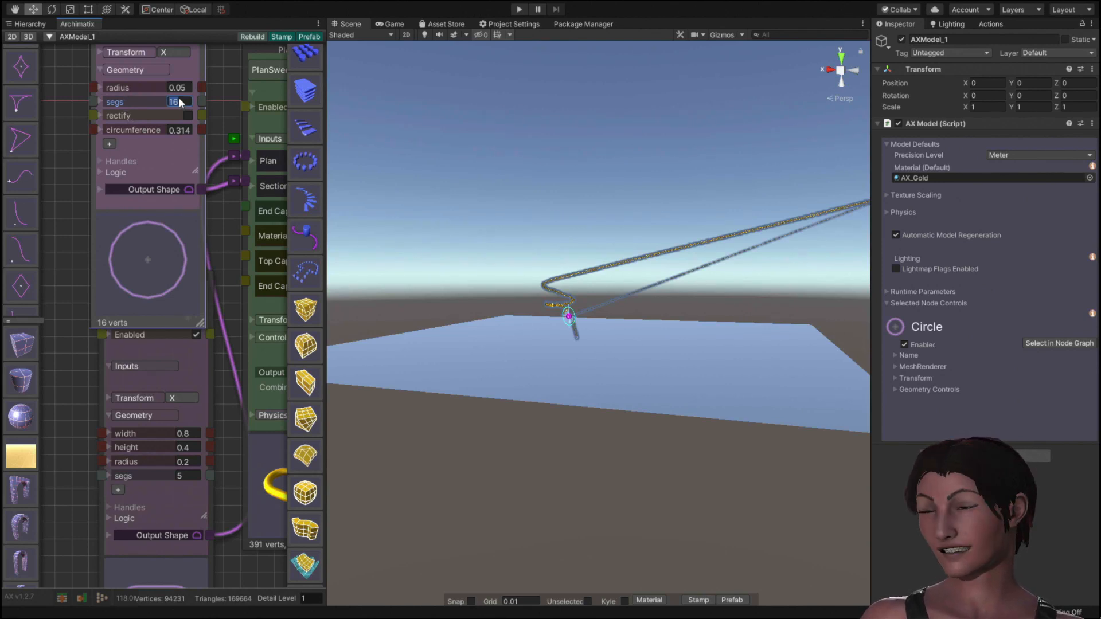
{"action": "type", "text": "8"}
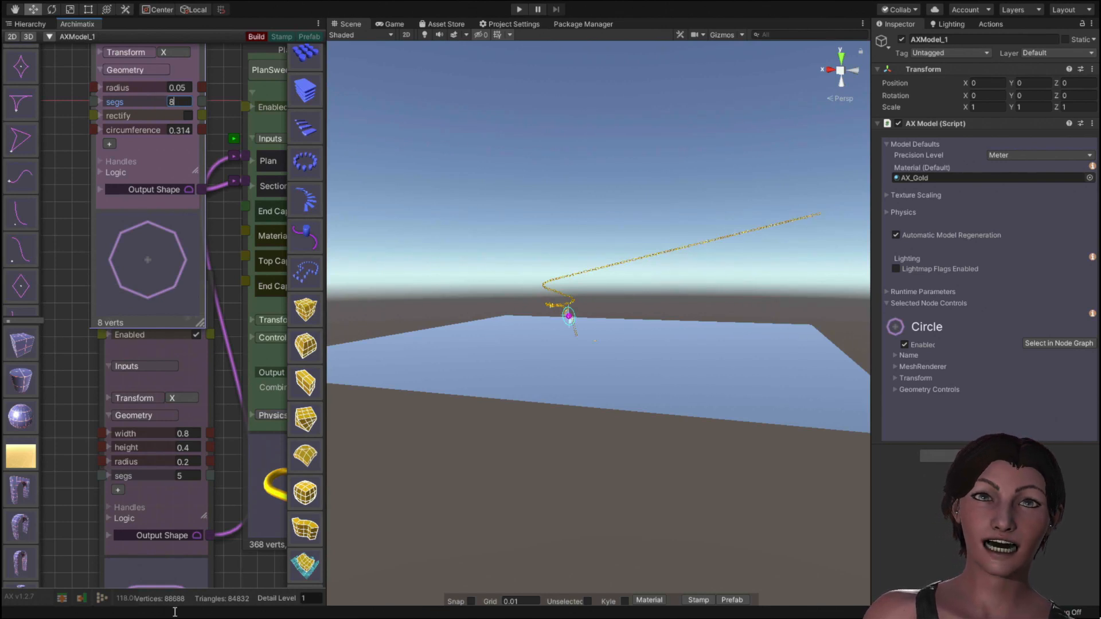
{"action": "key", "text": "Return"}
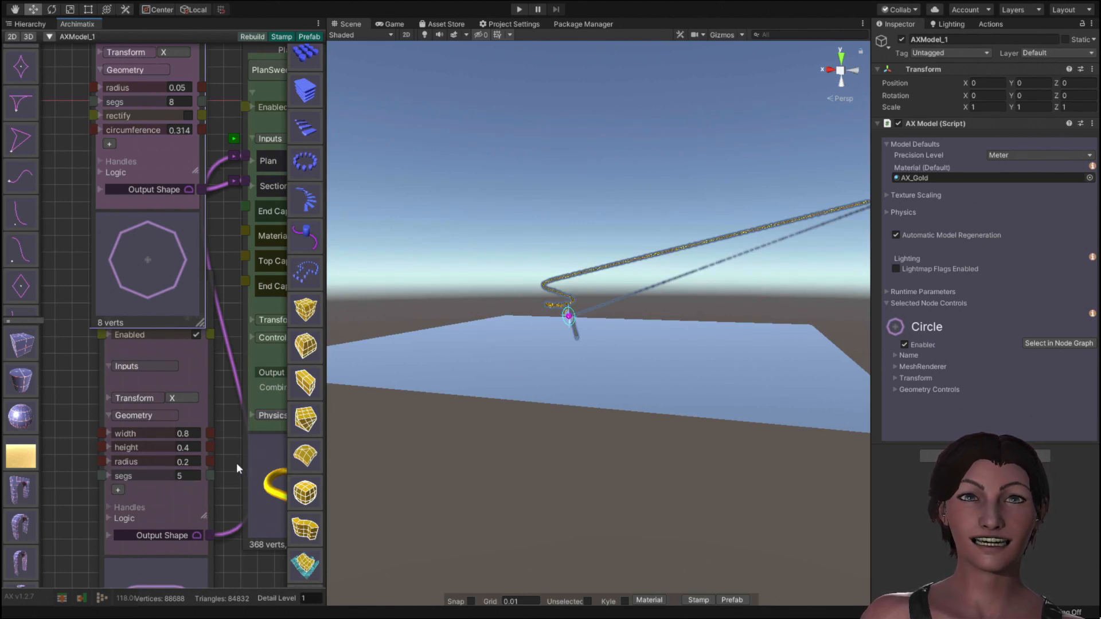
Step: Set the segs of the RoundedRectangle link shape to 3
{"action": "middle_click_drag", "start_coordinate": [236, 463], "coordinate": [197, 311]}
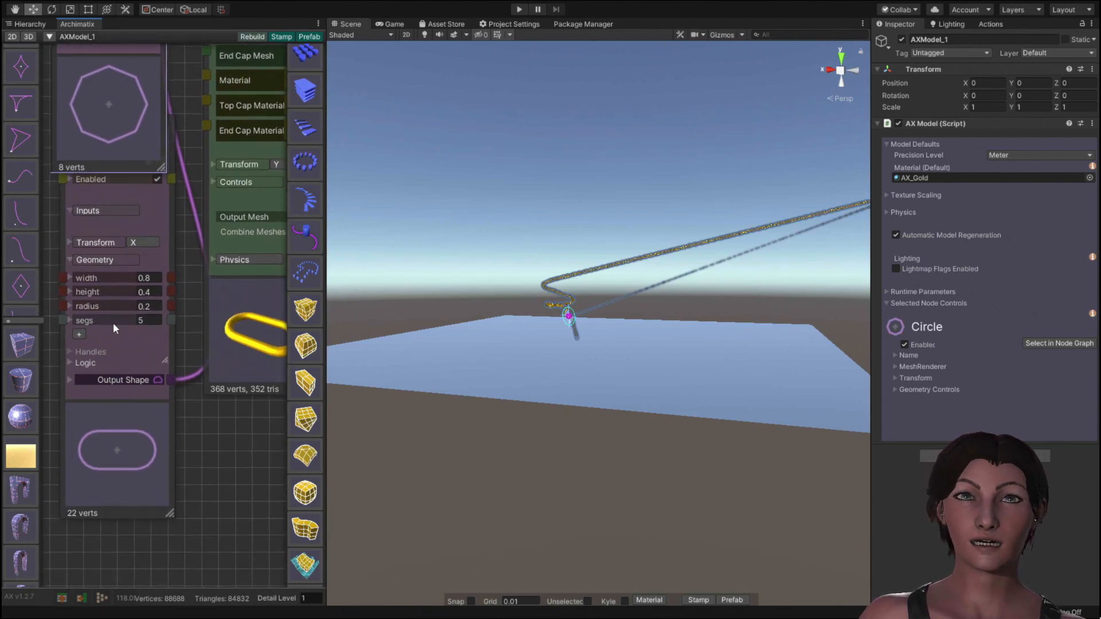
{"action": "left_click", "coordinate": [143, 320]}
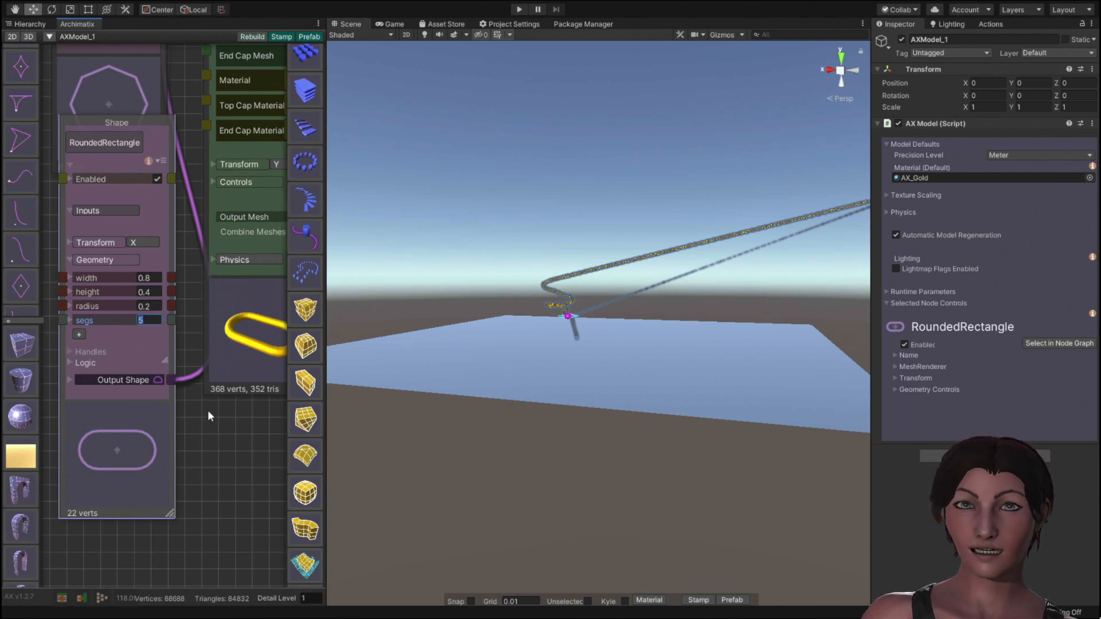
{"action": "type", "text": "3"}
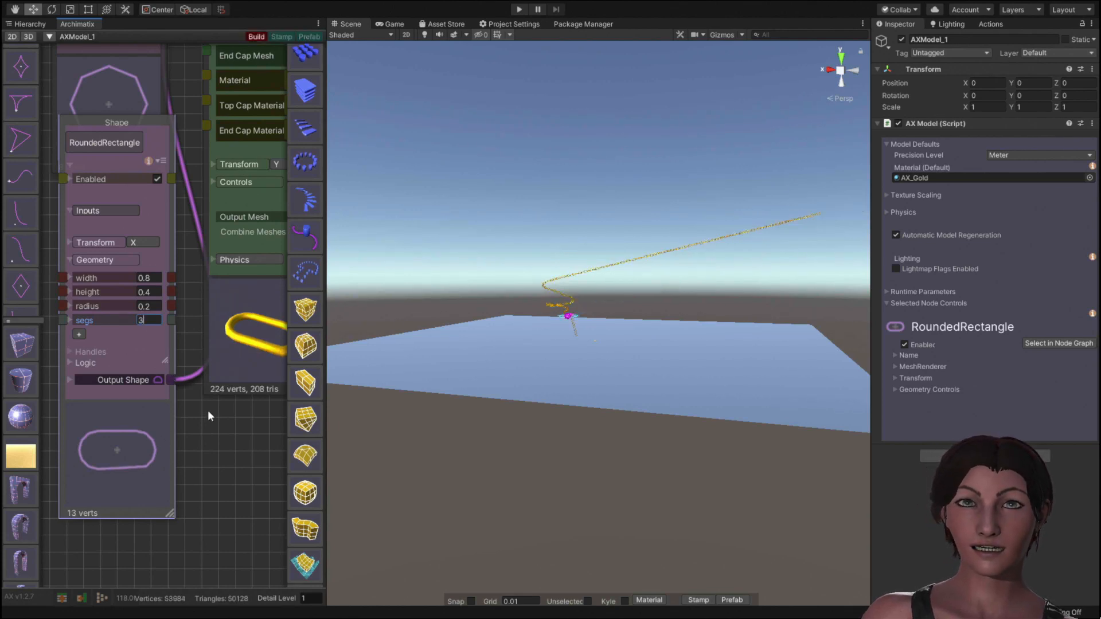
{"action": "left_click", "coordinate": [198, 474]}
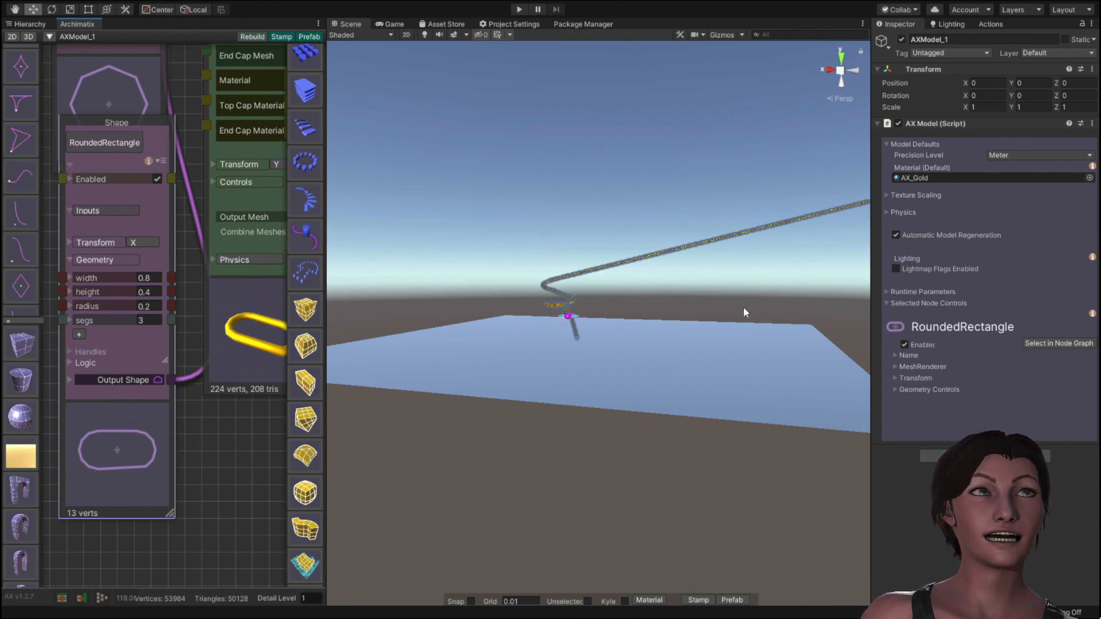
Step: Examine the gold chain wound around the horizontal cylinder and the separate zigzag chain from several angles
{"action": "scroll", "coordinate": [705, 283], "scroll_direction": "up", "scroll_amount": 4}
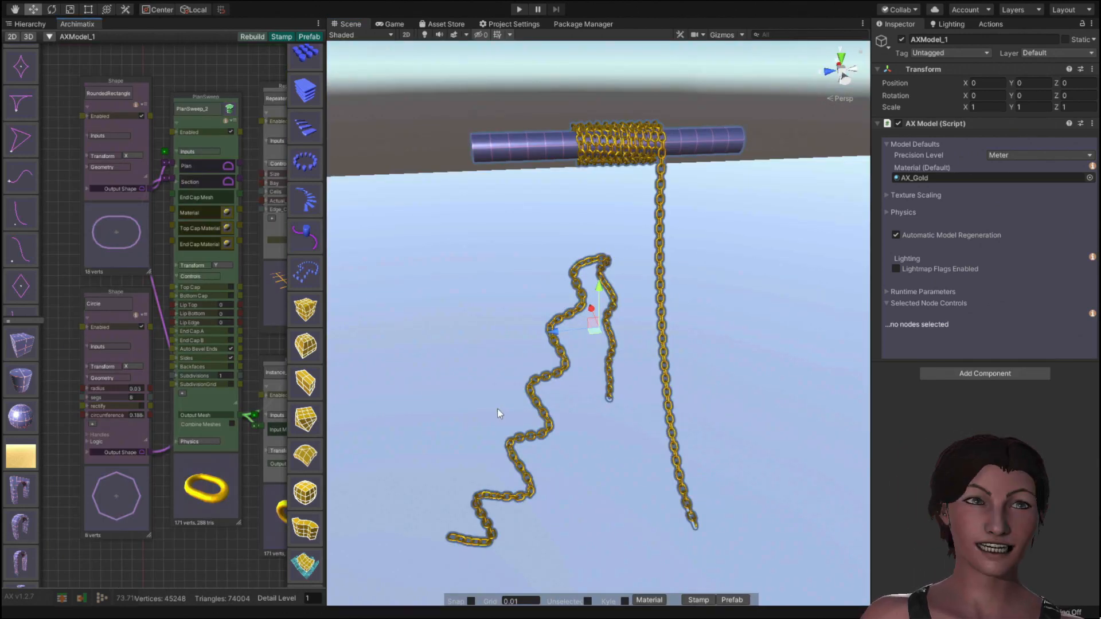
{"action": "key", "text": "alt"}
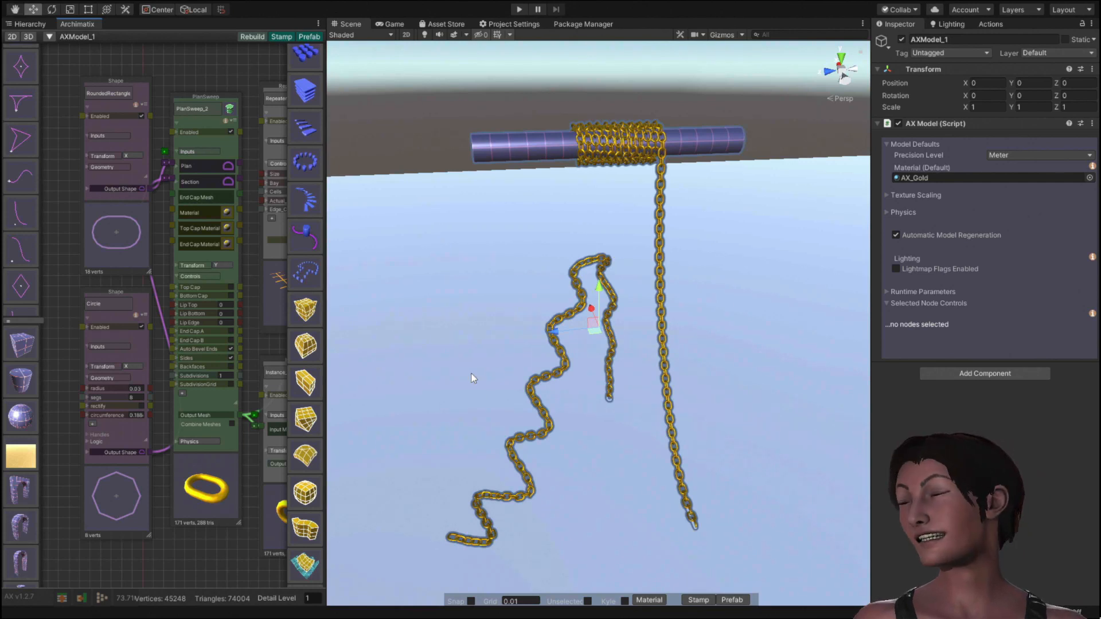
{"action": "middle_click_drag", "start_coordinate": [473, 377], "coordinate": [643, 486]}
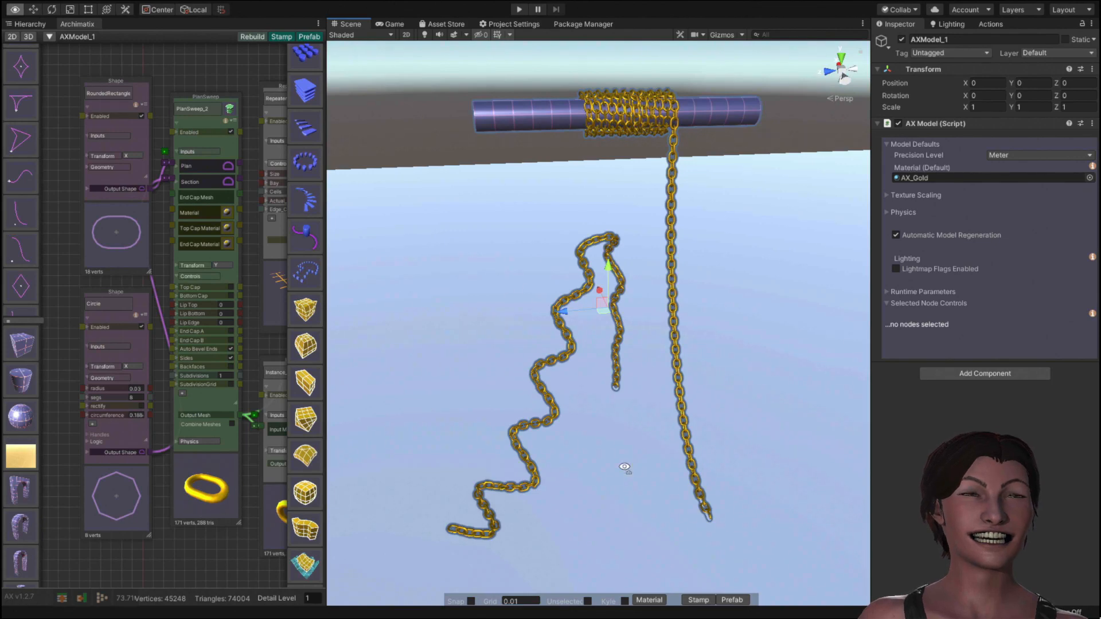
{"action": "mouse_move", "coordinate": [625, 467]}
{"action": "left_mouse_down", "text": "alt"}
{"action": "mouse_move", "coordinate": [582, 459]}
{"action": "mouse_move", "coordinate": [616, 466]}
{"action": "left_mouse_up", "text": "alt"}
{"action": "middle_click_drag", "start_coordinate": [641, 448], "coordinate": [548, 455]}
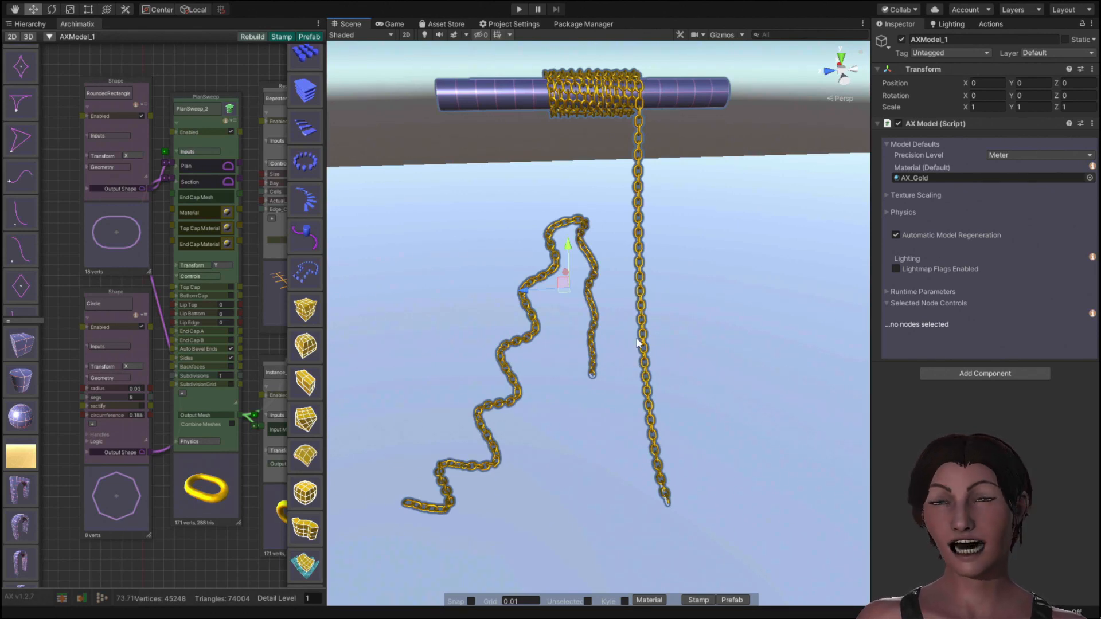
{"action": "key", "text": "alt"}
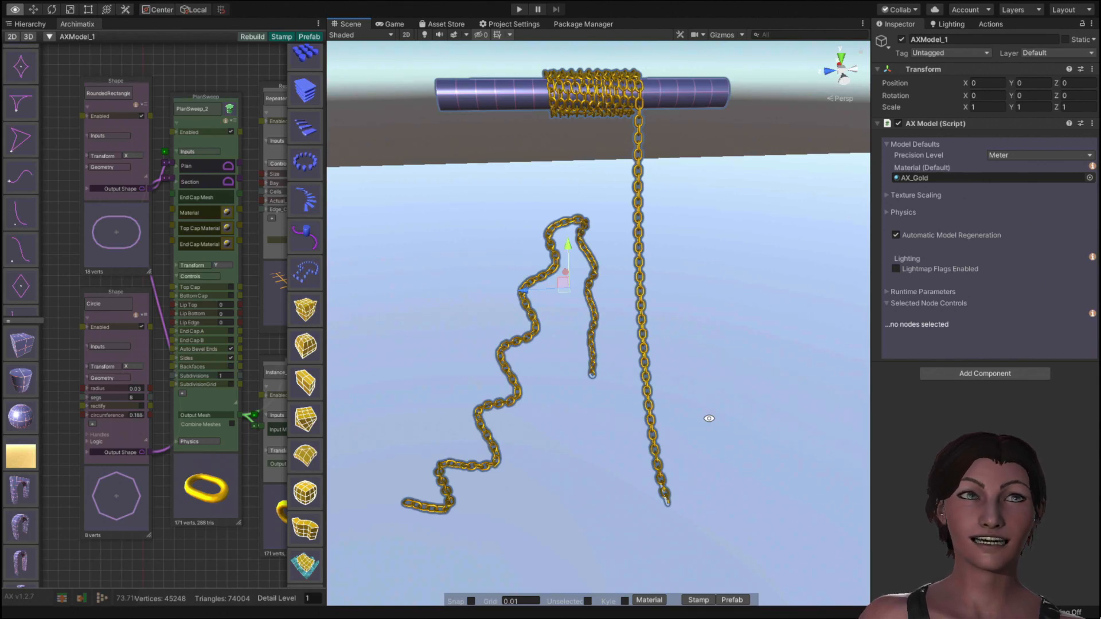
{"action": "left_click_drag", "start_coordinate": [709, 418], "coordinate": [710, 283], "text": "alt"}
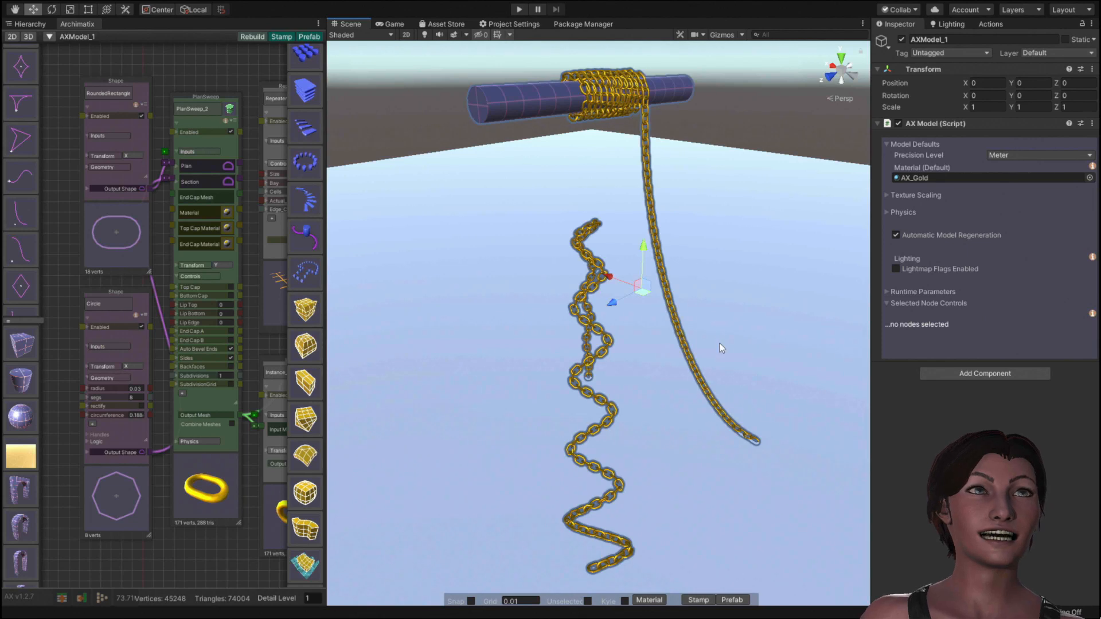